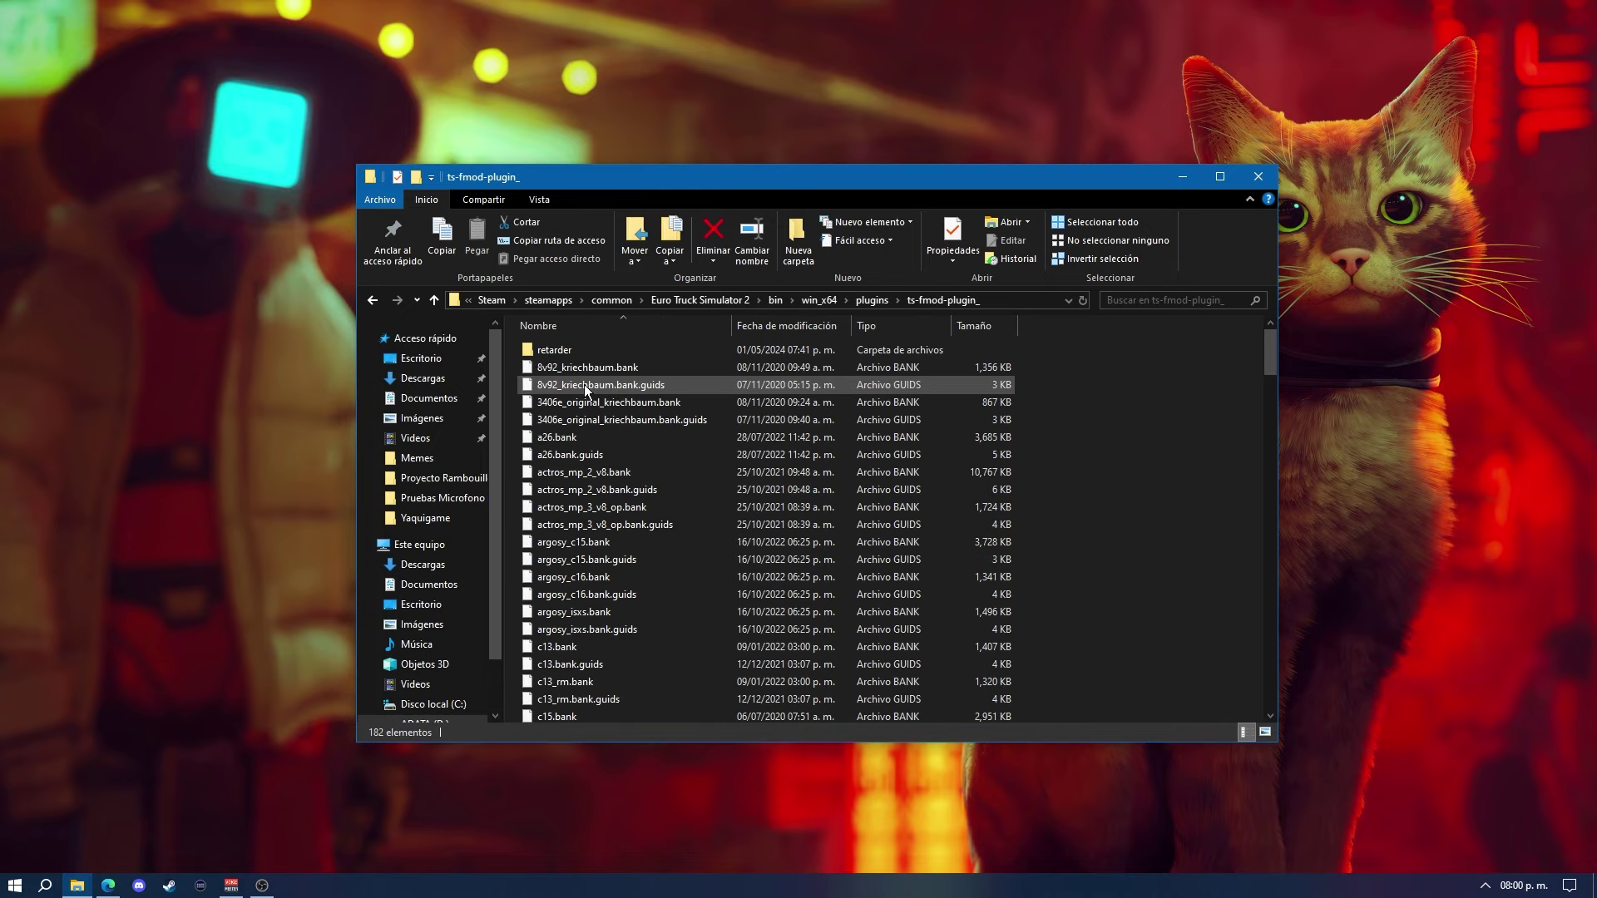
Step: Look through the sound bank files in the ts-fmod-plugin_ folder
{"action": "scroll", "coordinate": [978, 436], "scroll_direction": "down", "scroll_amount": 9}
{"action": "scroll", "coordinate": [978, 436], "scroll_direction": "down", "scroll_amount": 20}
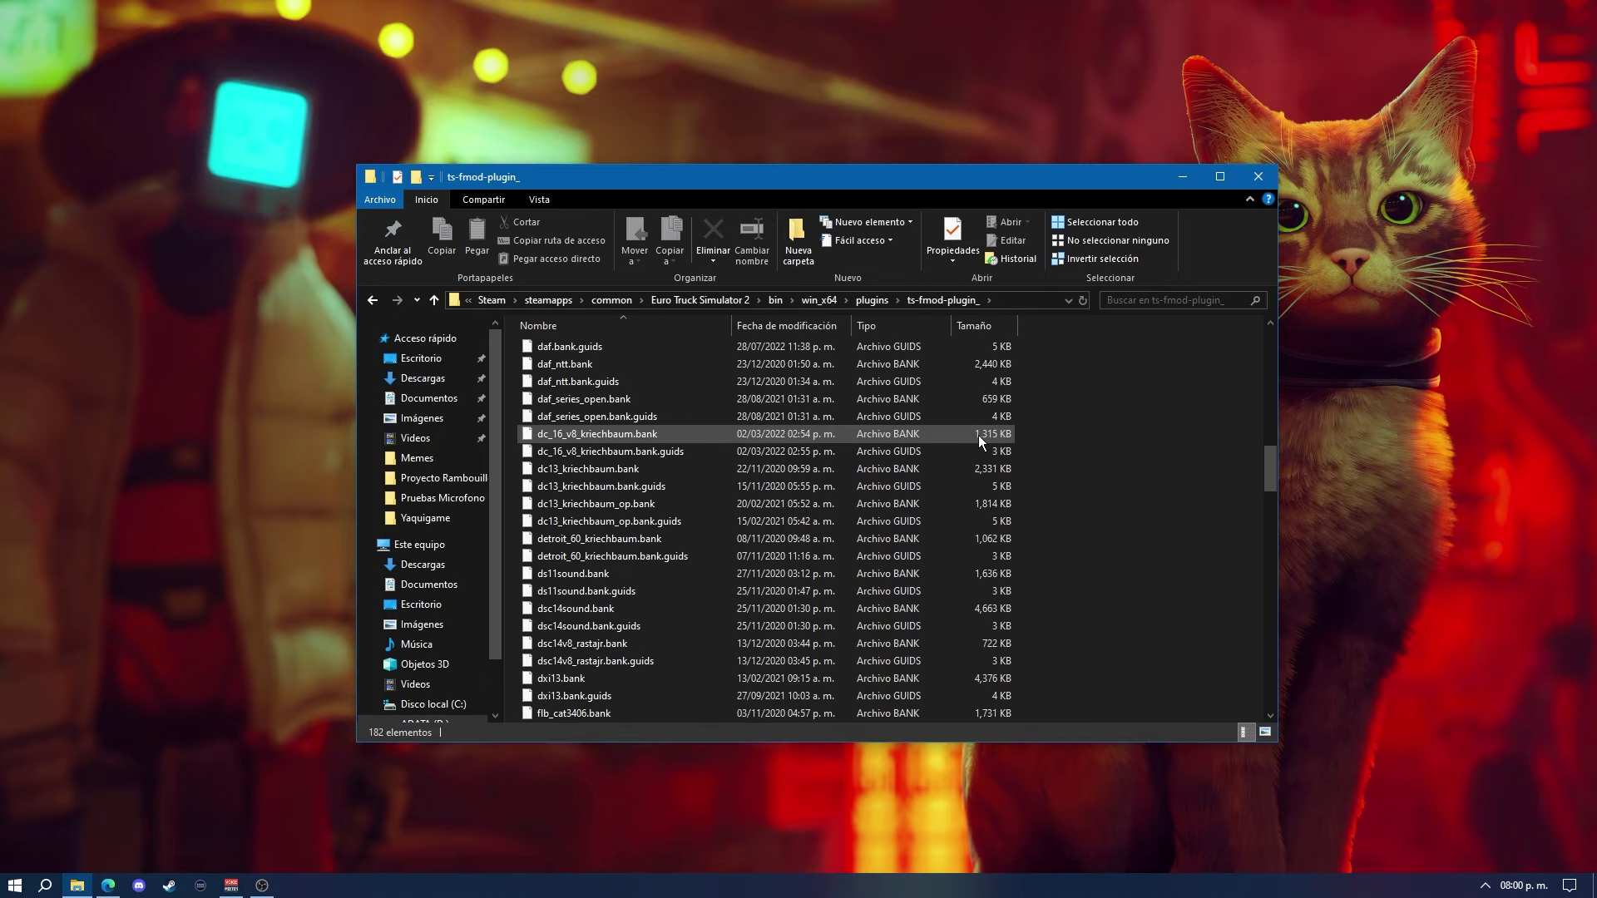
{"action": "scroll", "coordinate": [978, 436], "scroll_direction": "down", "scroll_amount": 2}
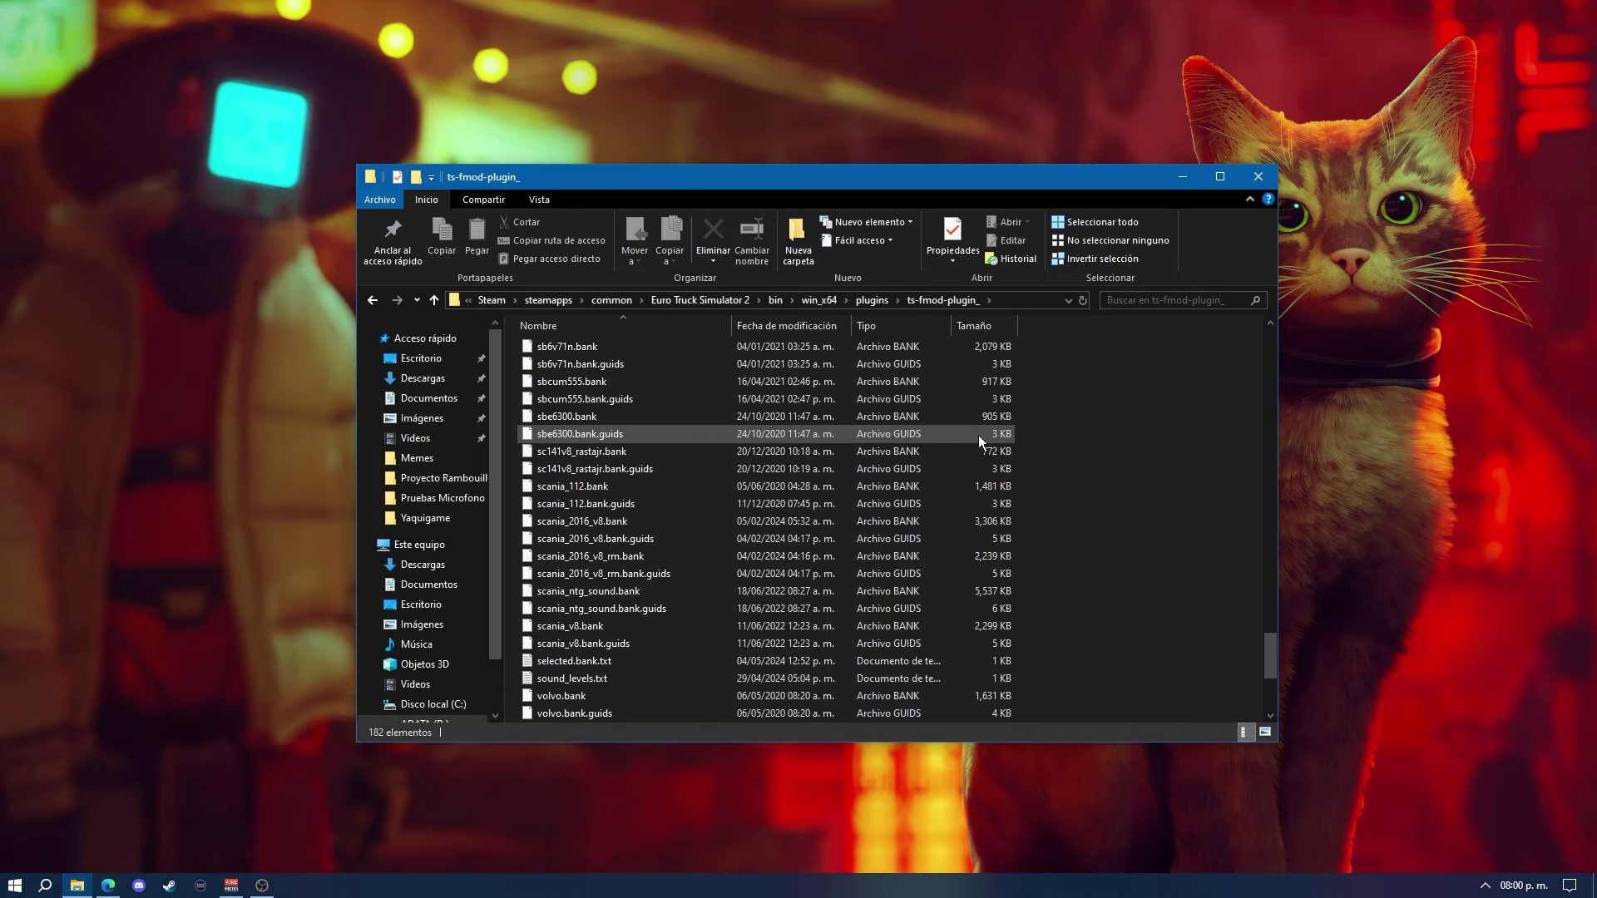
{"action": "scroll", "coordinate": [993, 437], "scroll_direction": "up", "scroll_amount": 20}
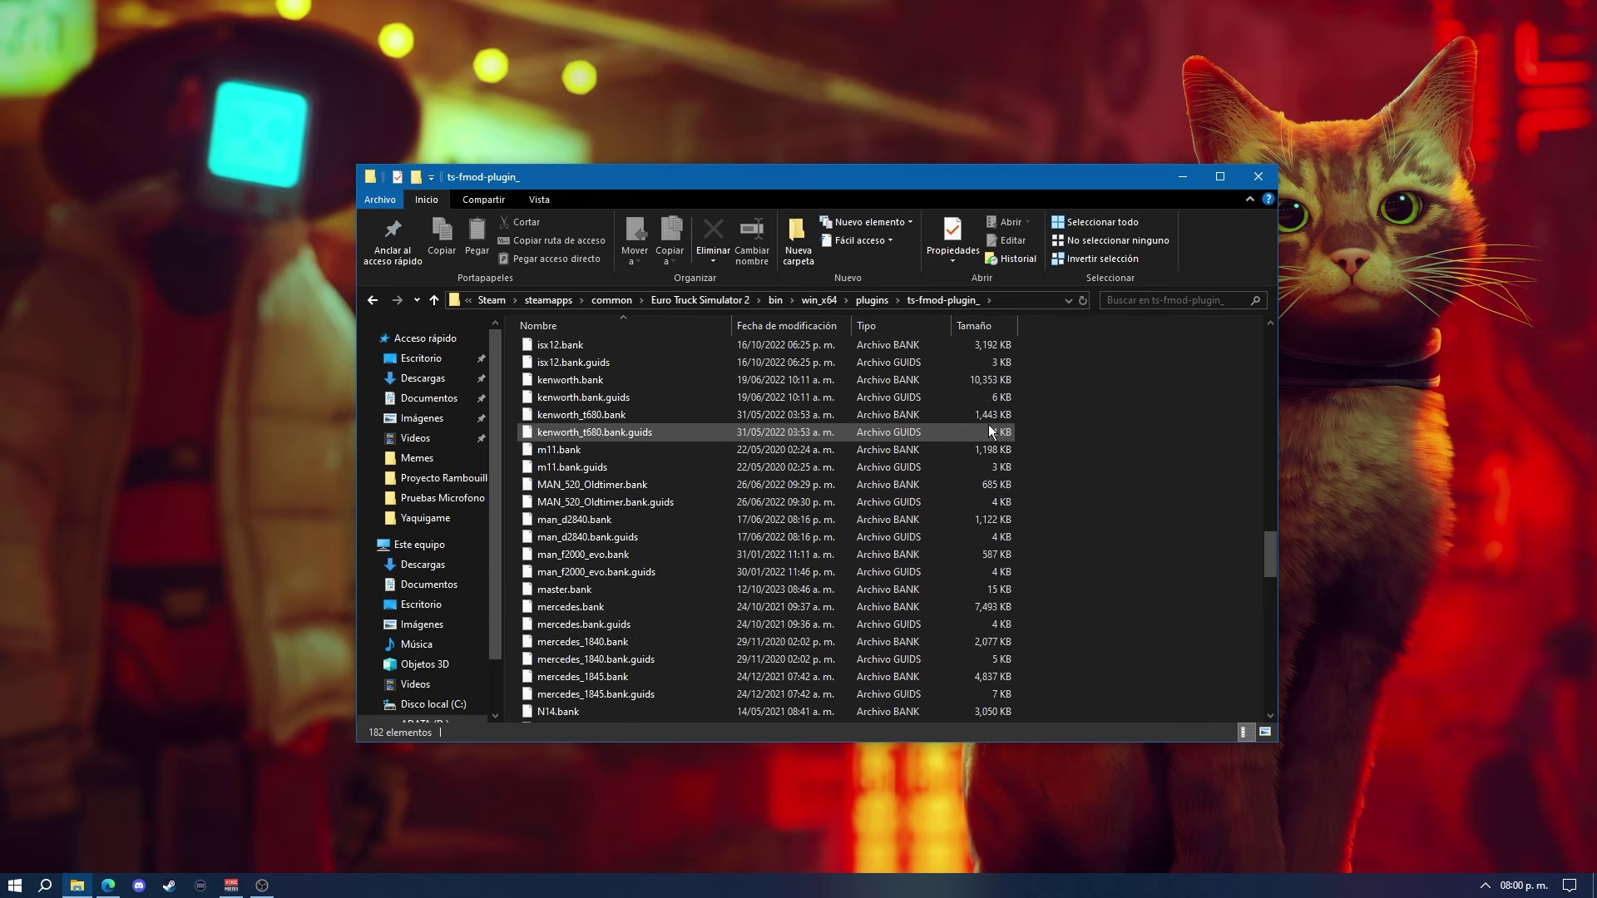
{"action": "scroll", "coordinate": [981, 426], "scroll_direction": "down", "scroll_amount": 20}
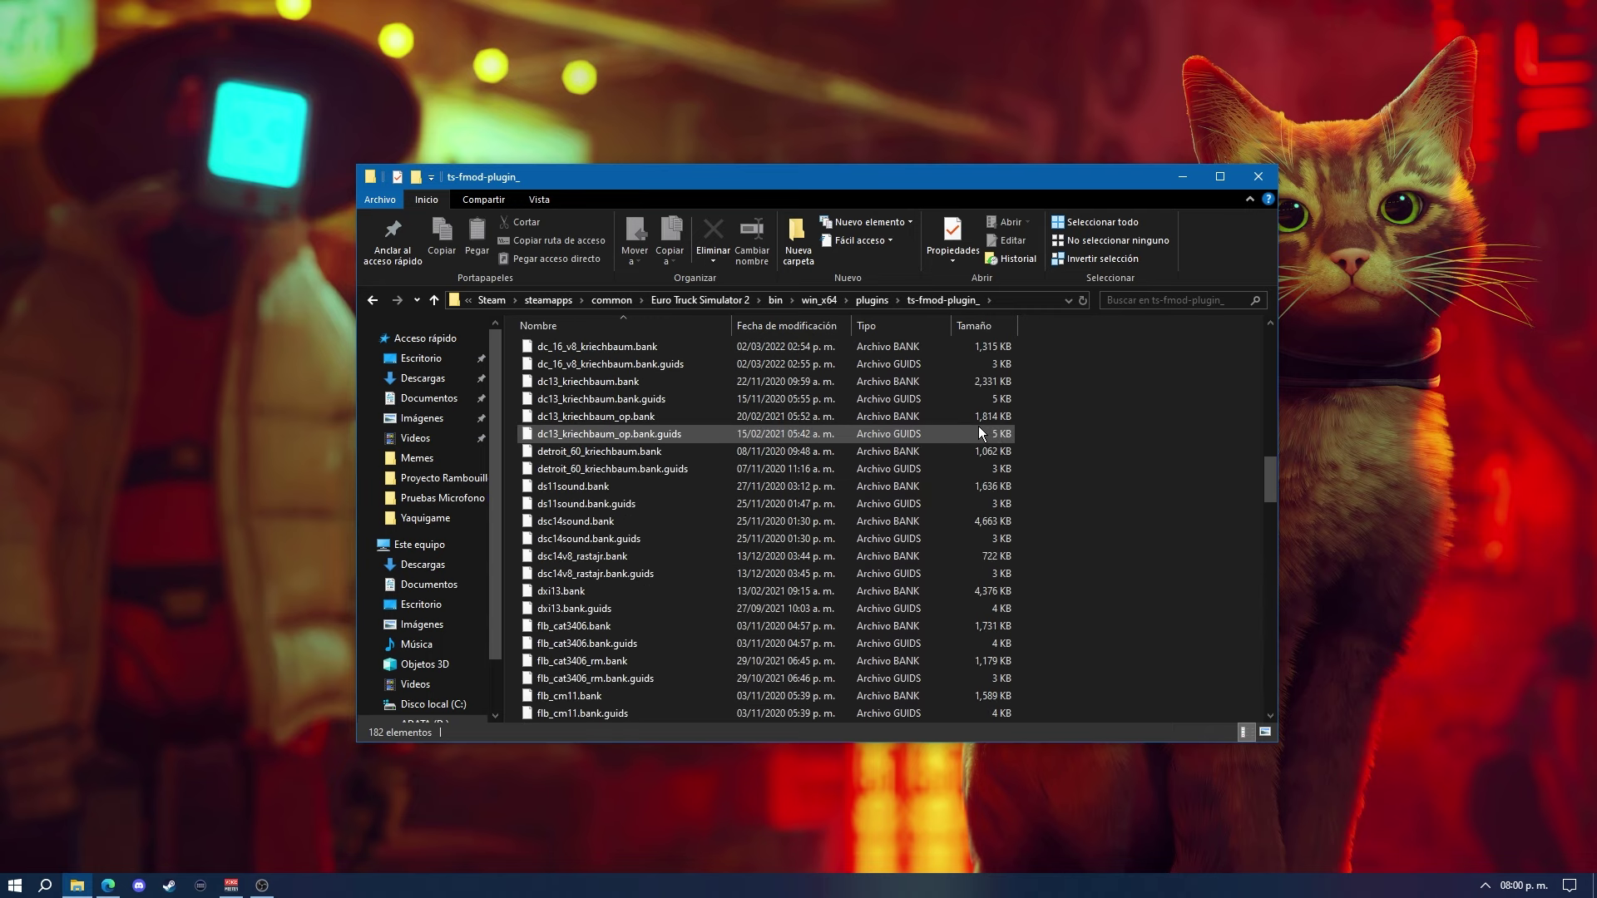
{"action": "scroll", "coordinate": [983, 427], "scroll_direction": "down", "scroll_amount": 4}
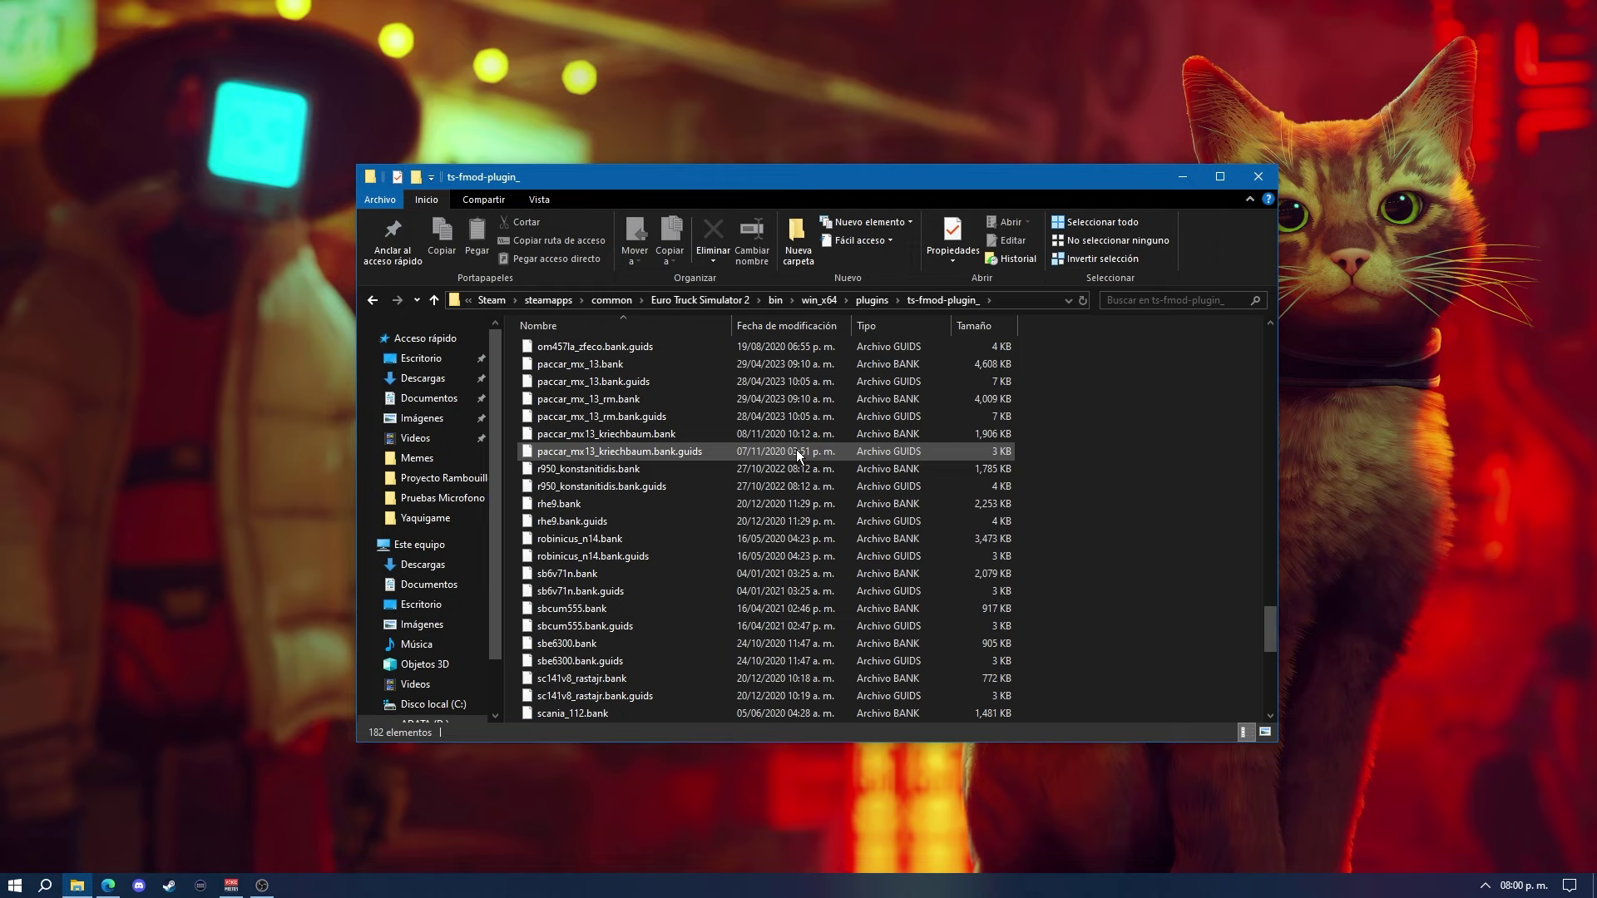
Step: Switch to the Edge browser, search Google for "zeemods" and open the zeemods.com site
{"action": "left_click", "coordinate": [108, 885]}
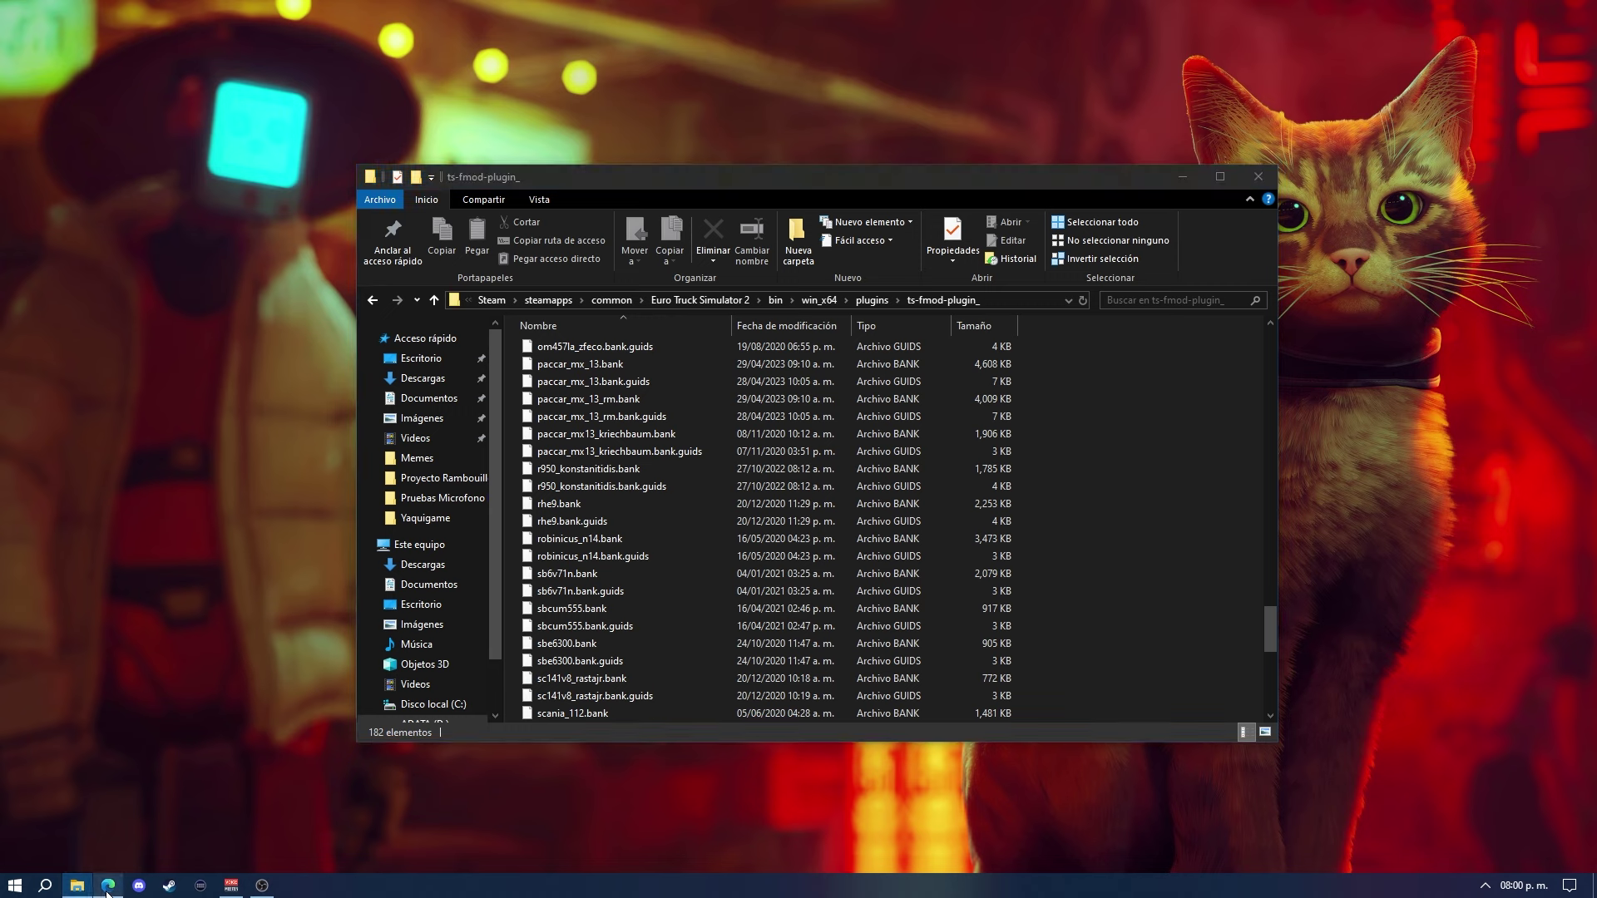
{"action": "left_click", "coordinate": [321, 13]}
{"action": "type", "text": "zeemo"}
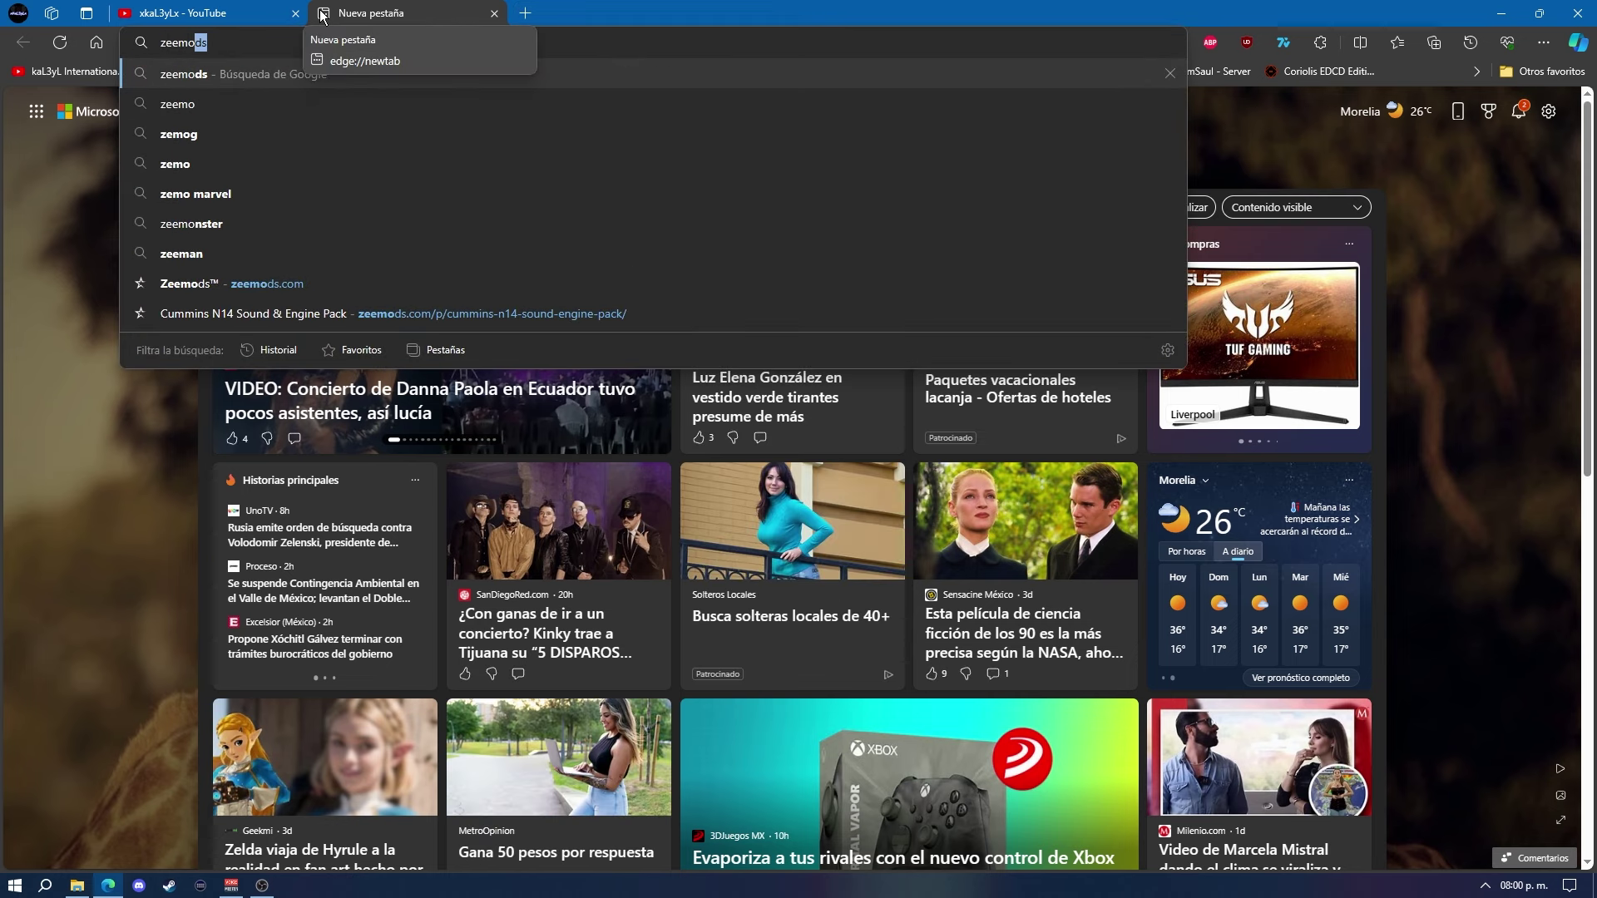
{"action": "key", "text": "Return"}
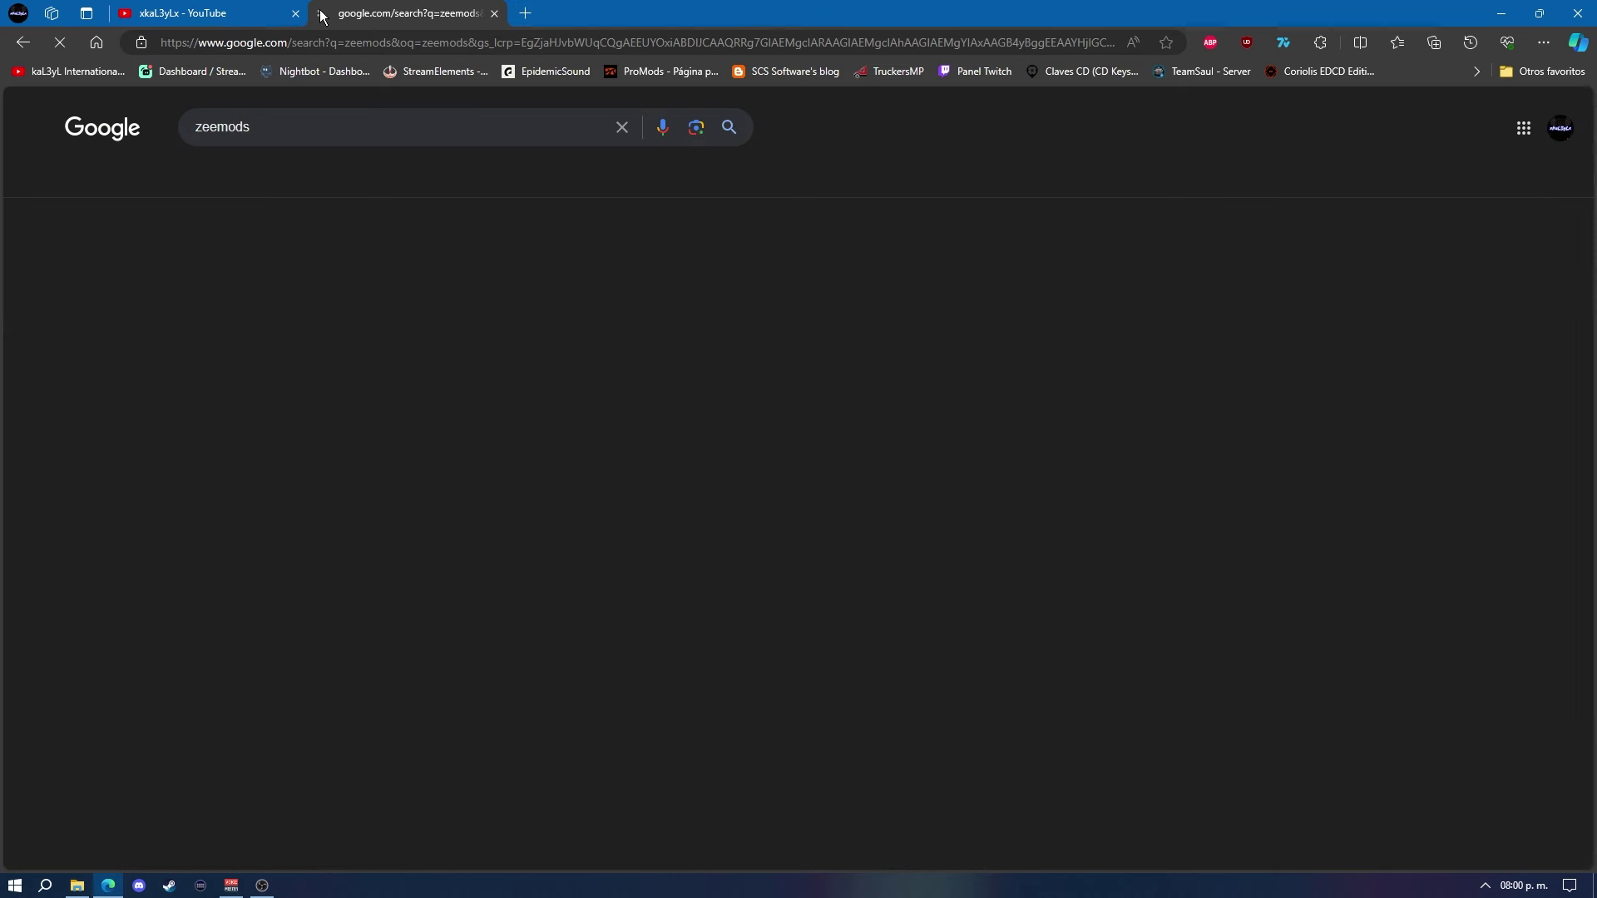
{"action": "left_click", "coordinate": [546, 304]}
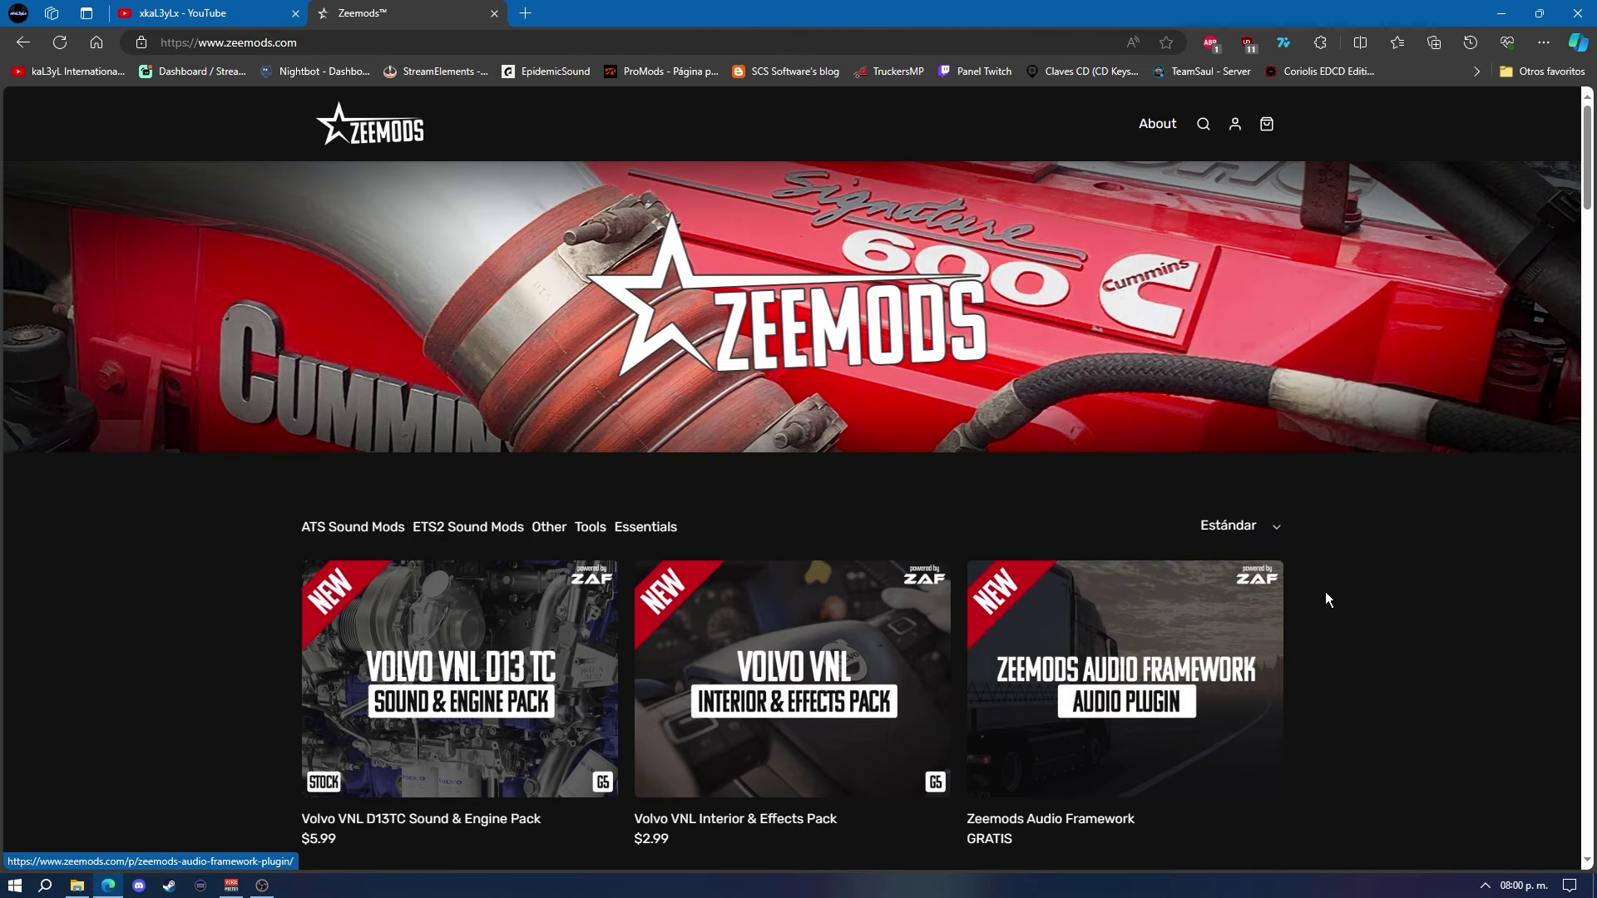
Step: Examine the sound, engine and effects packs offered in the Zeemods catalogue, including their prices
{"action": "scroll", "coordinate": [1324, 591], "scroll_direction": "down", "scroll_amount": 4}
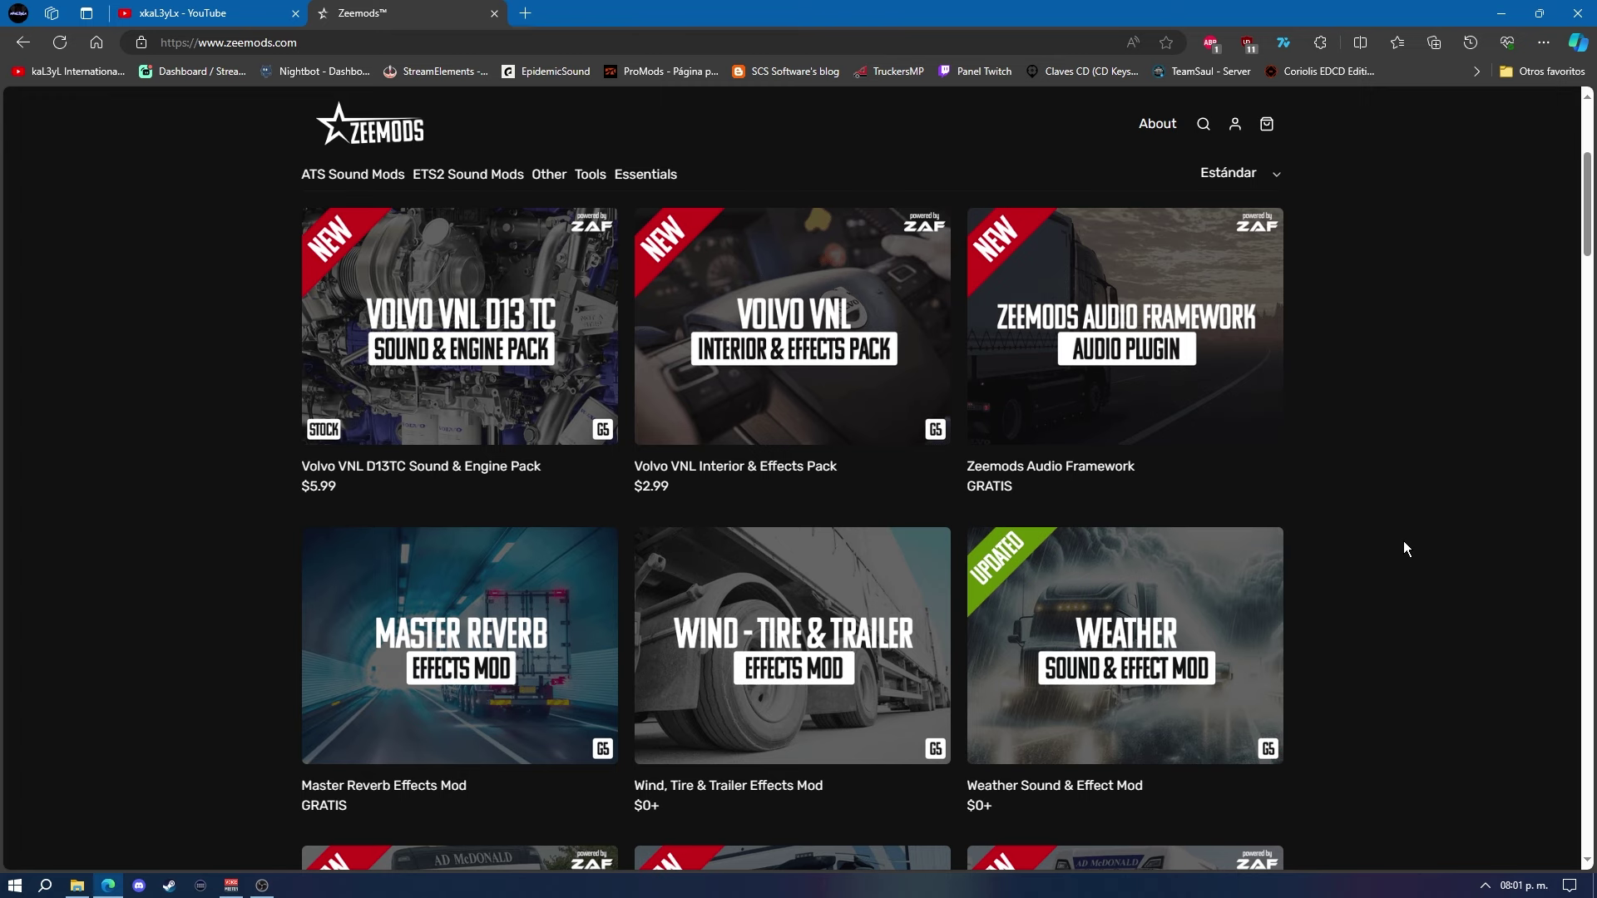
{"action": "scroll", "coordinate": [1404, 540], "scroll_direction": "down", "scroll_amount": 4}
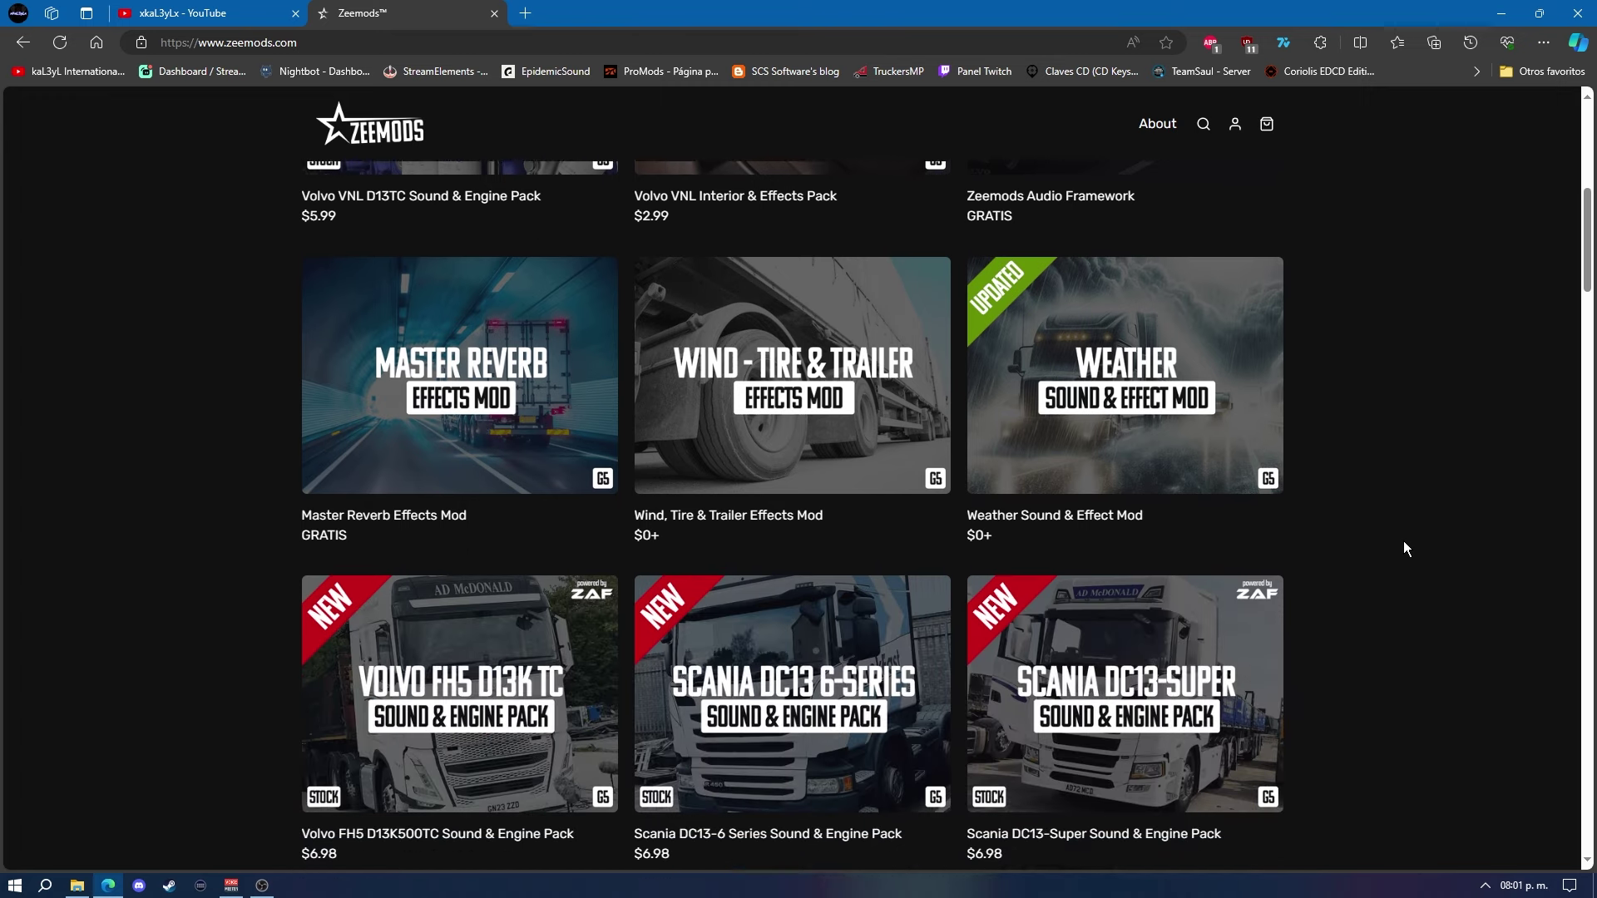
{"action": "scroll", "coordinate": [1403, 549], "scroll_direction": "down", "scroll_amount": 3}
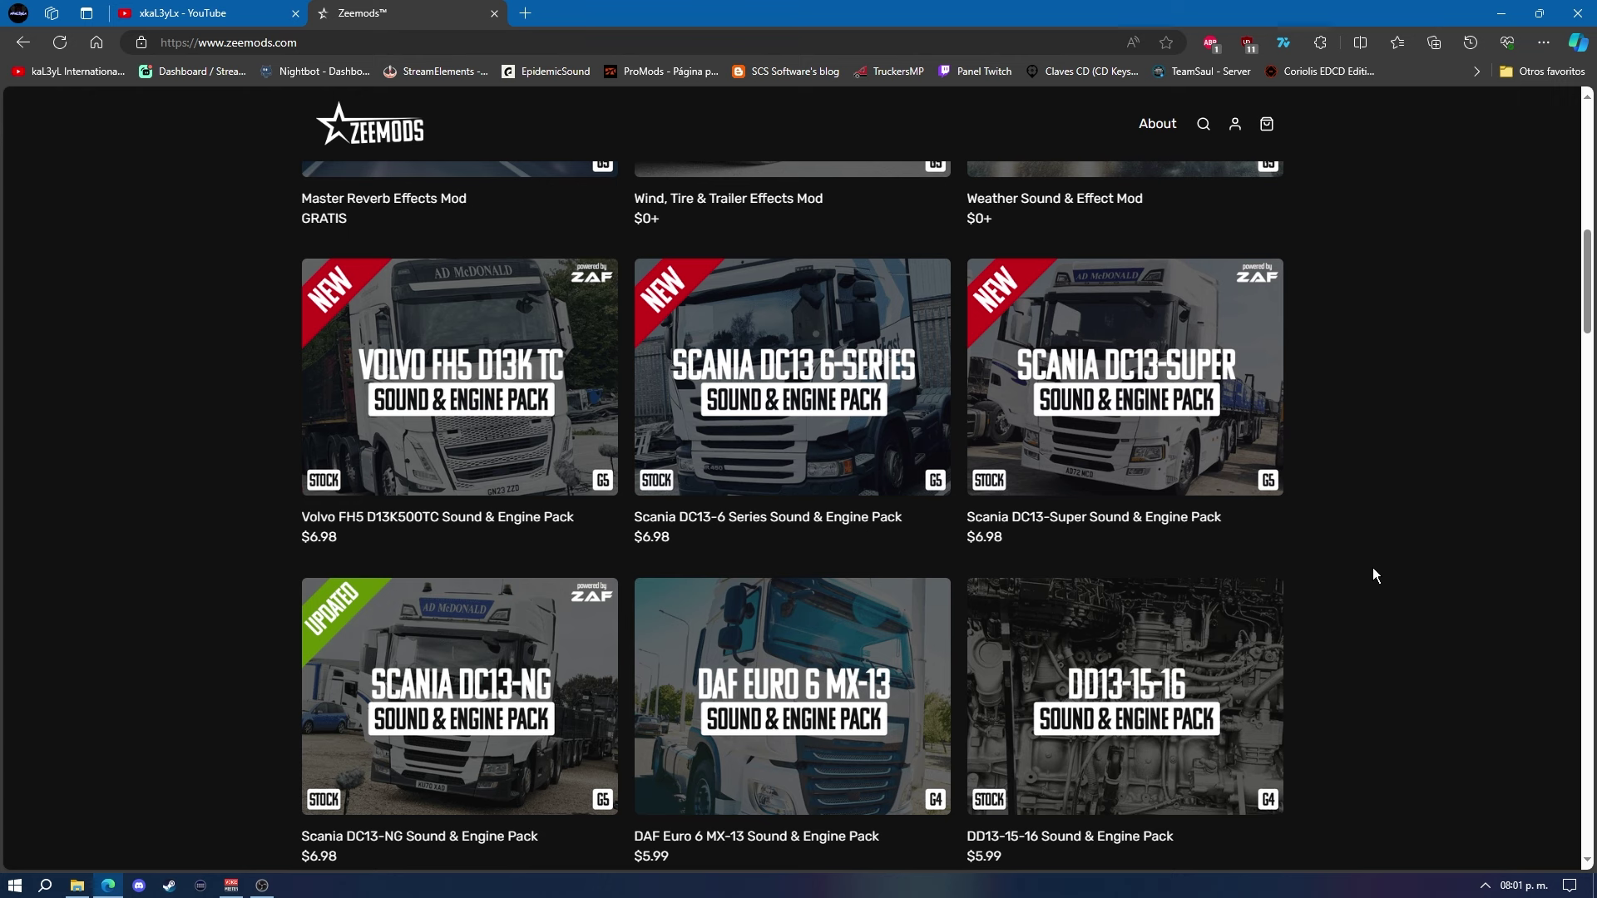
{"action": "scroll", "coordinate": [1395, 564], "scroll_direction": "down", "scroll_amount": 5}
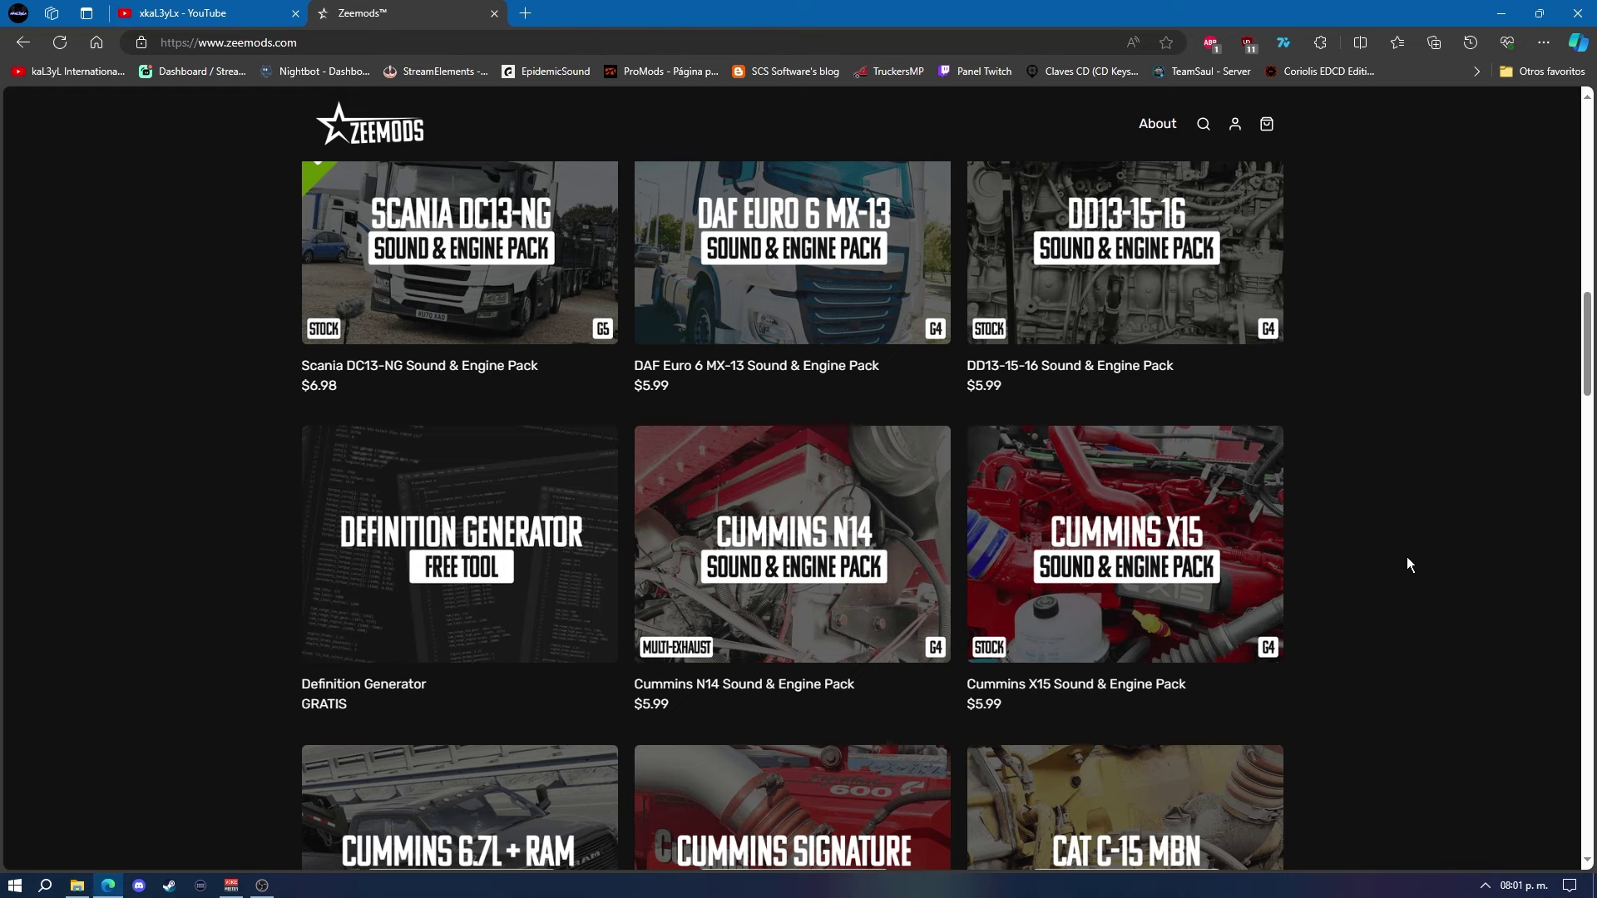
{"action": "scroll", "coordinate": [1408, 555], "scroll_direction": "down", "scroll_amount": 4}
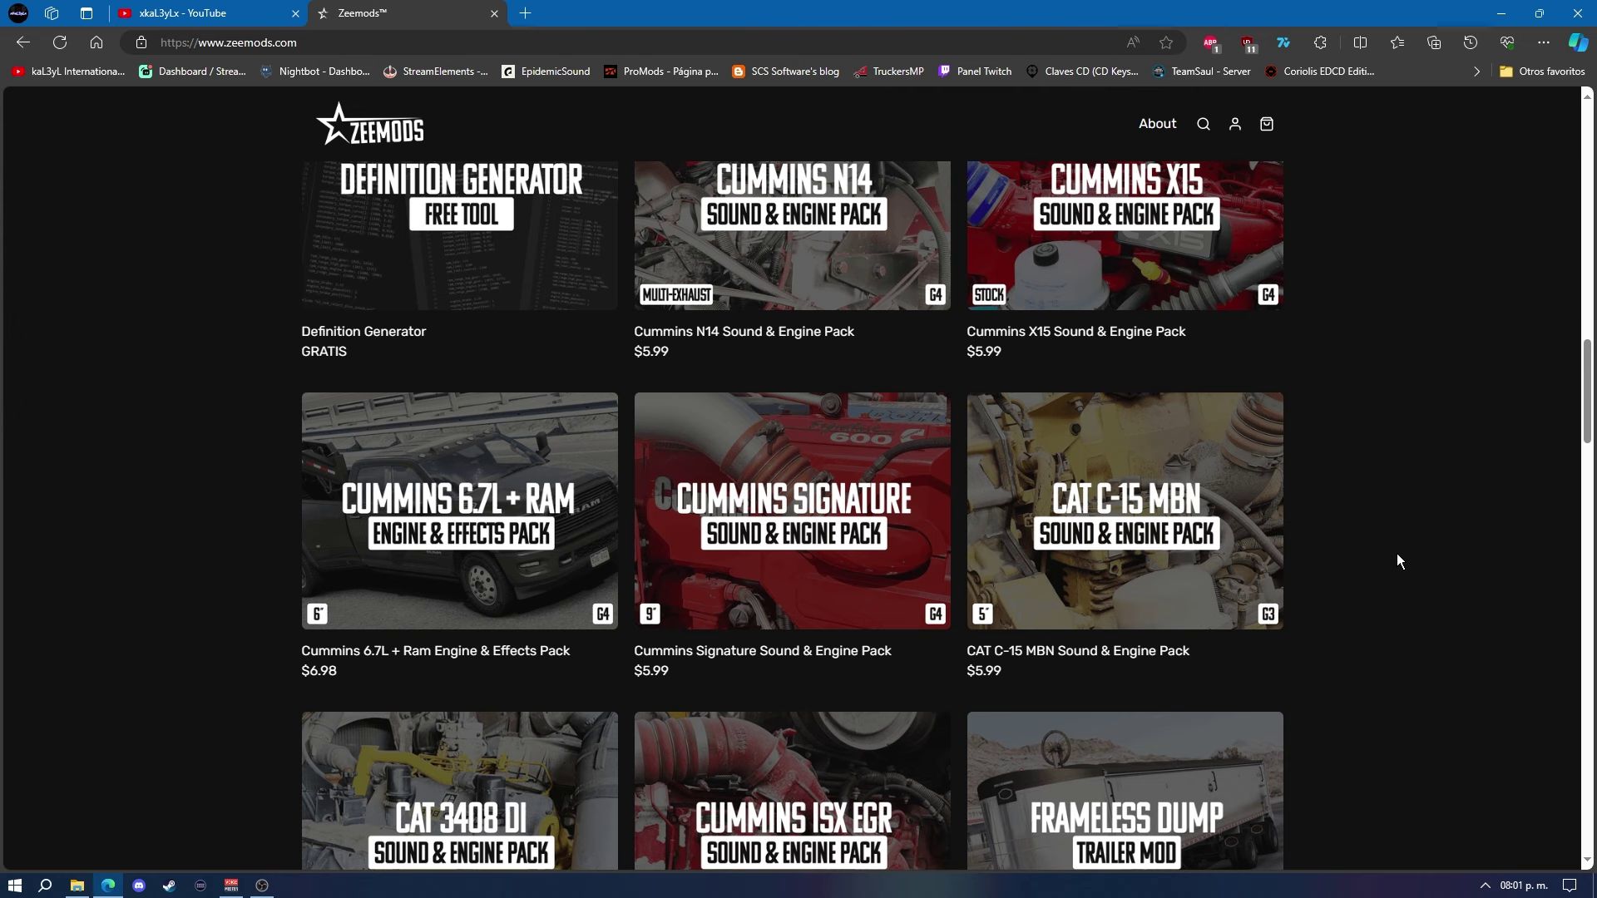
{"action": "scroll", "coordinate": [1397, 555], "scroll_direction": "down", "scroll_amount": 3}
{"action": "scroll", "coordinate": [1392, 555], "scroll_direction": "up", "scroll_amount": 20}
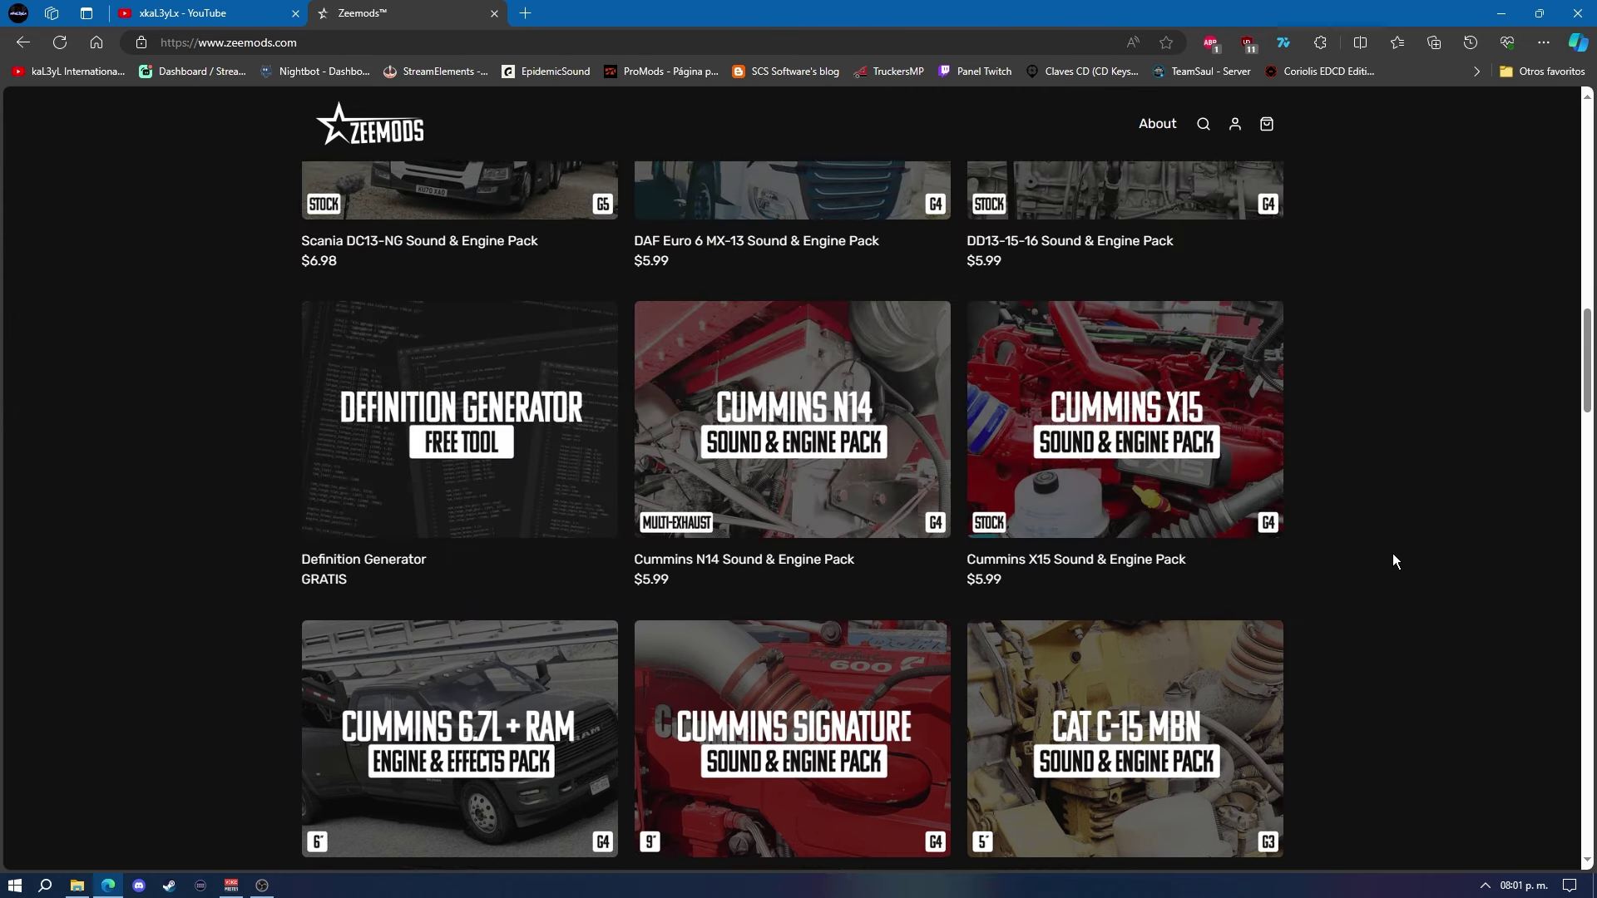
{"action": "scroll", "coordinate": [1394, 558], "scroll_direction": "up", "scroll_amount": 1}
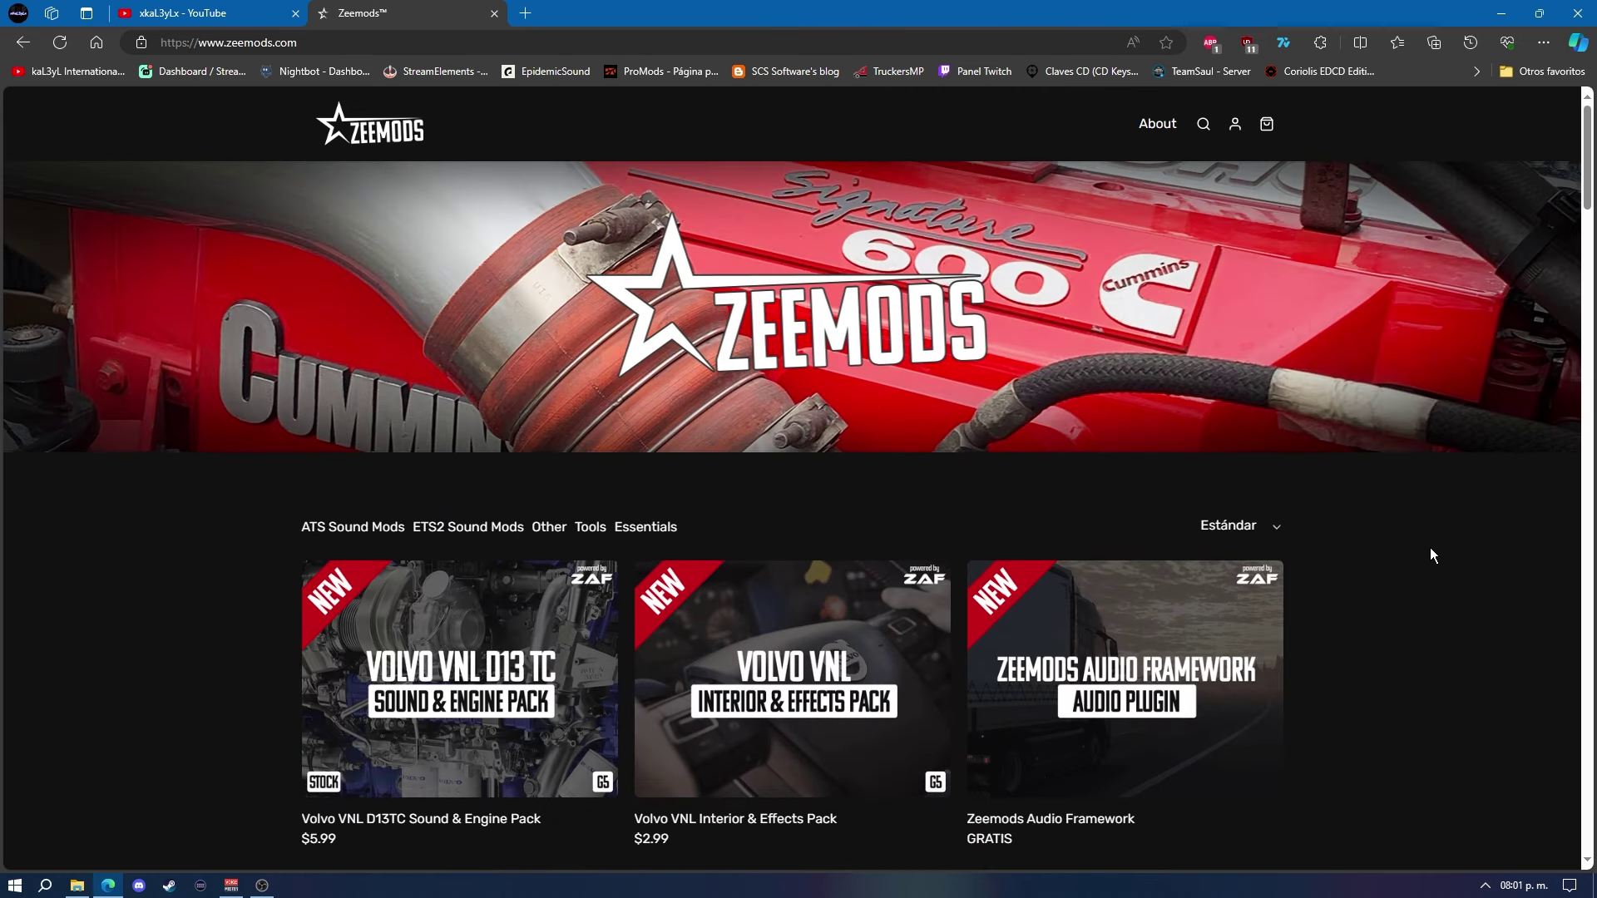
{"action": "scroll", "coordinate": [1397, 530], "scroll_direction": "down", "scroll_amount": 4}
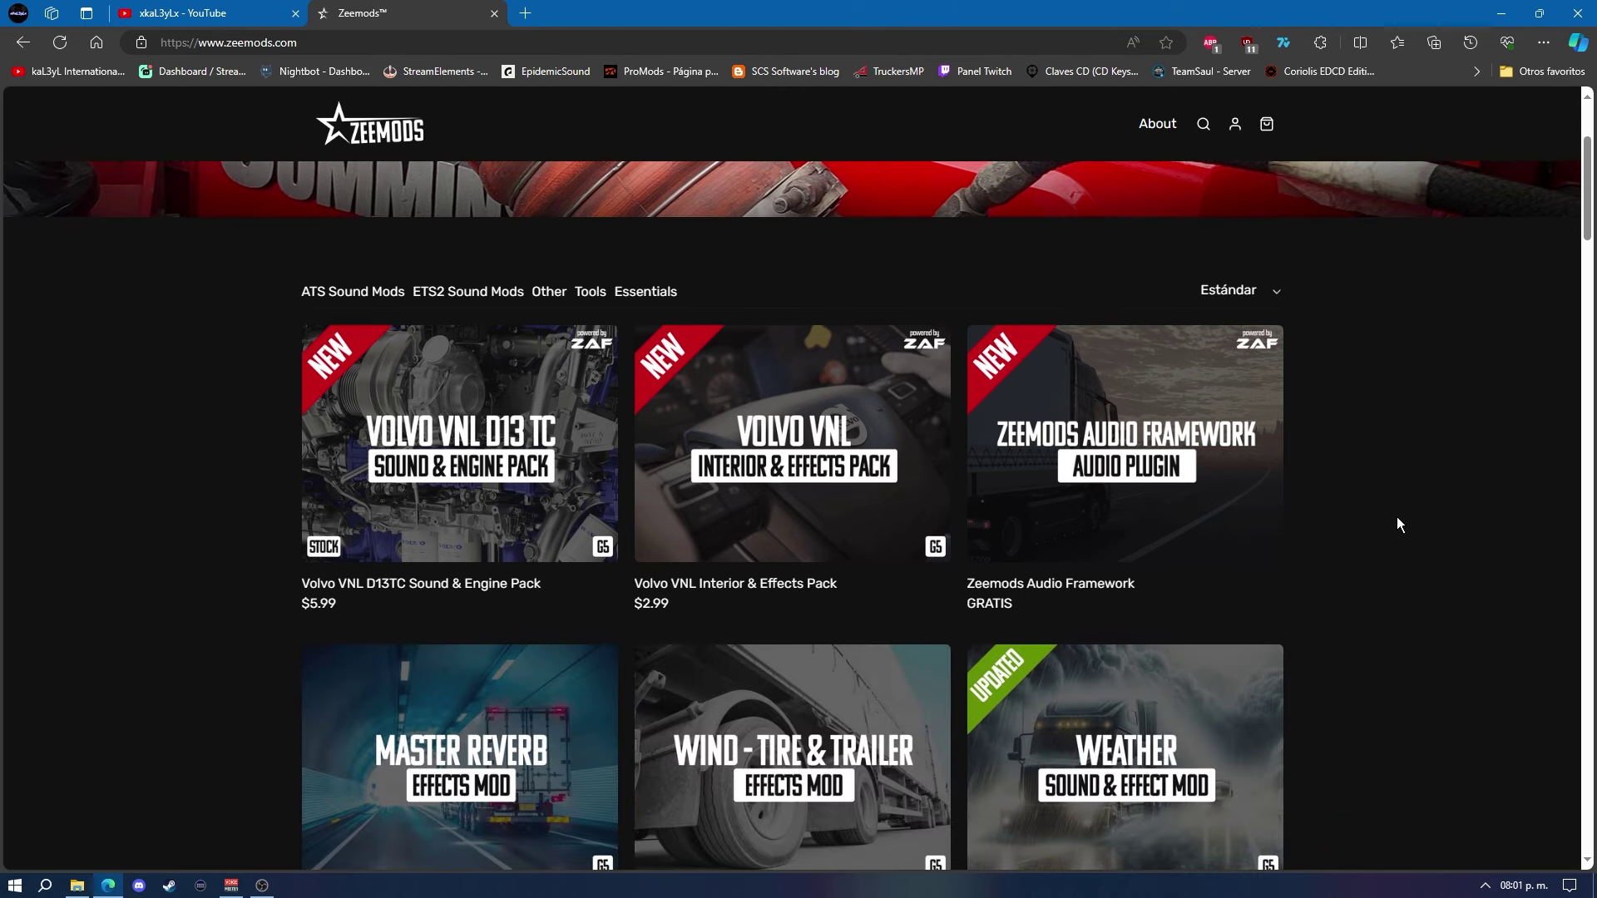
{"action": "scroll", "coordinate": [1395, 517], "scroll_direction": "up", "scroll_amount": 4}
{"action": "scroll", "coordinate": [1396, 517], "scroll_direction": "down", "scroll_amount": 4}
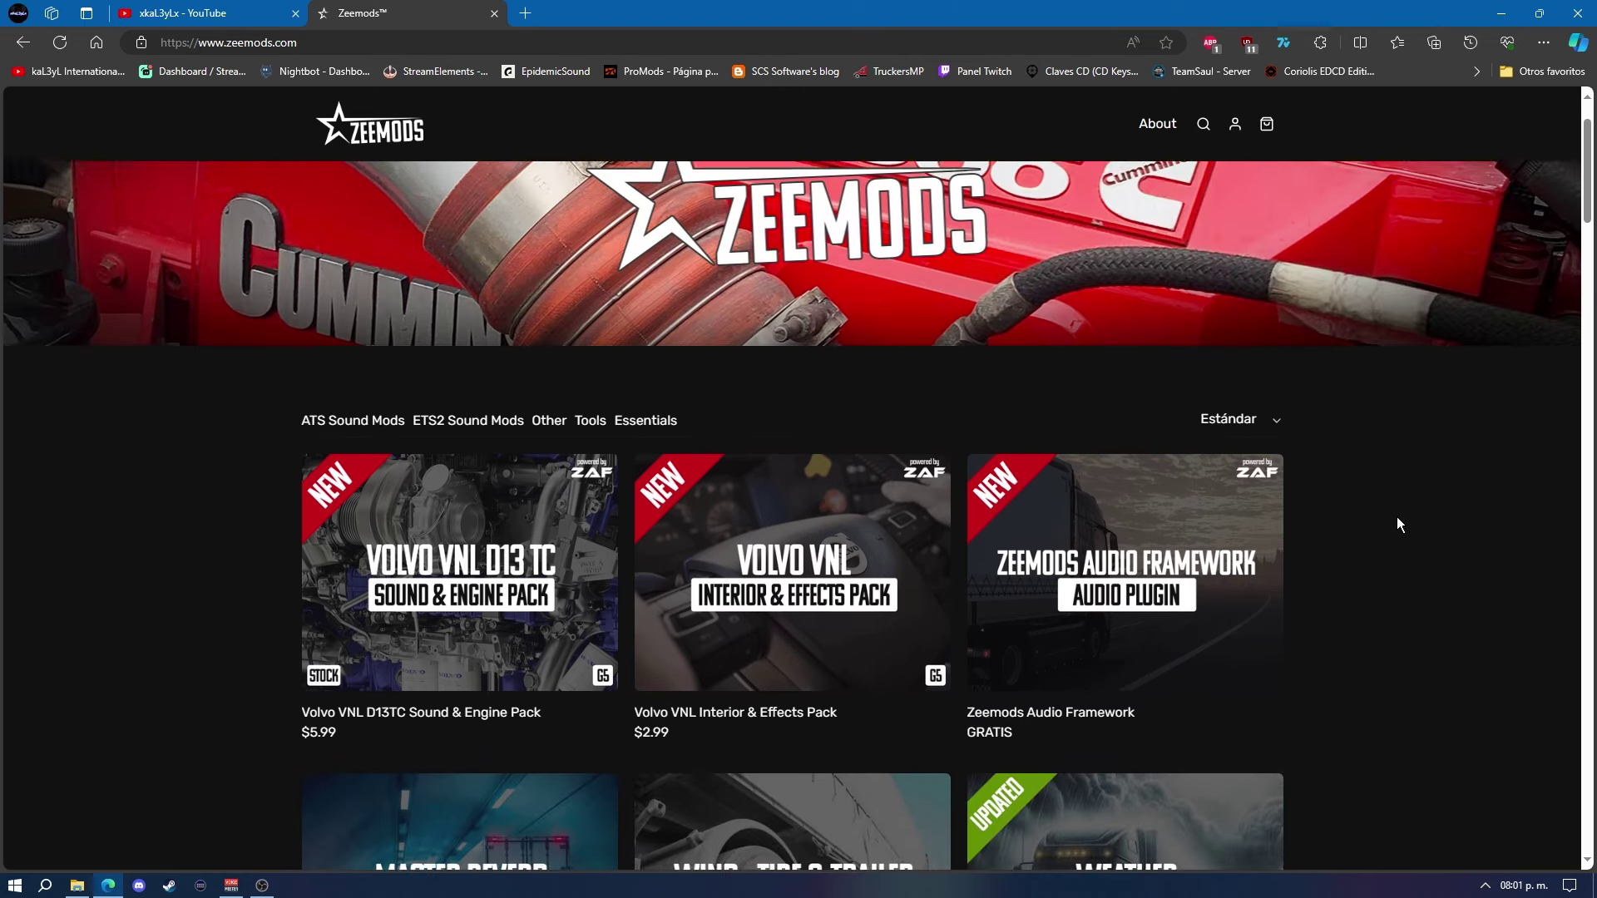
{"action": "scroll", "coordinate": [1395, 522], "scroll_direction": "down", "scroll_amount": 3}
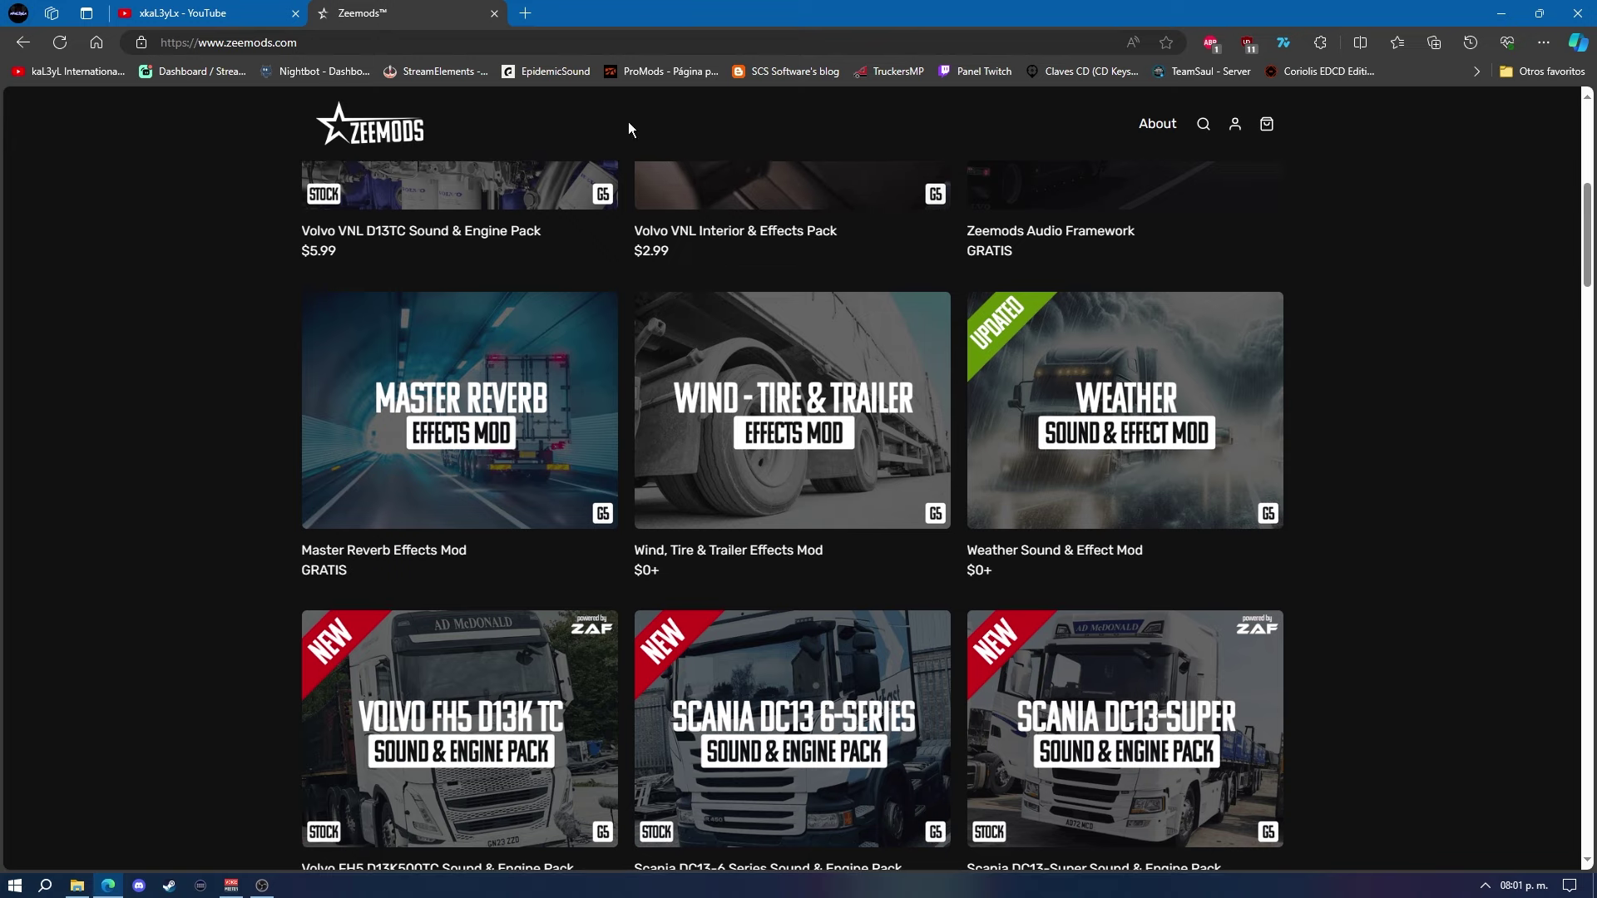
Step: Go to the ets2.lt mod site and open its Truck mods category
{"action": "left_click", "coordinate": [499, 32]}
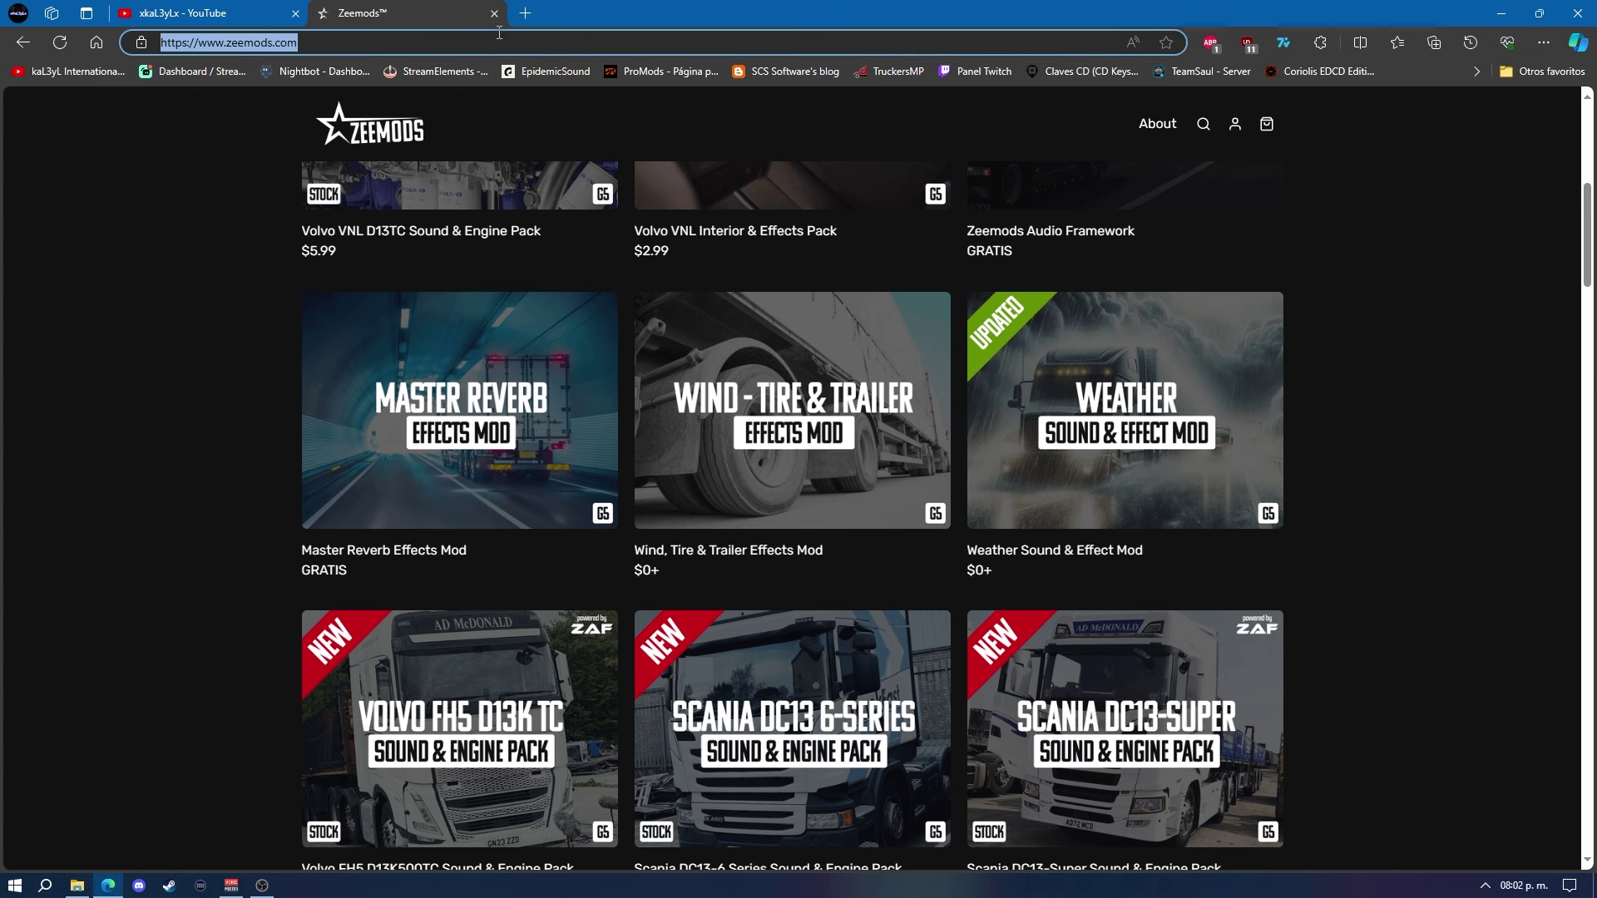
{"action": "type", "text": "ets2"}
{"action": "key", "text": "Return"}
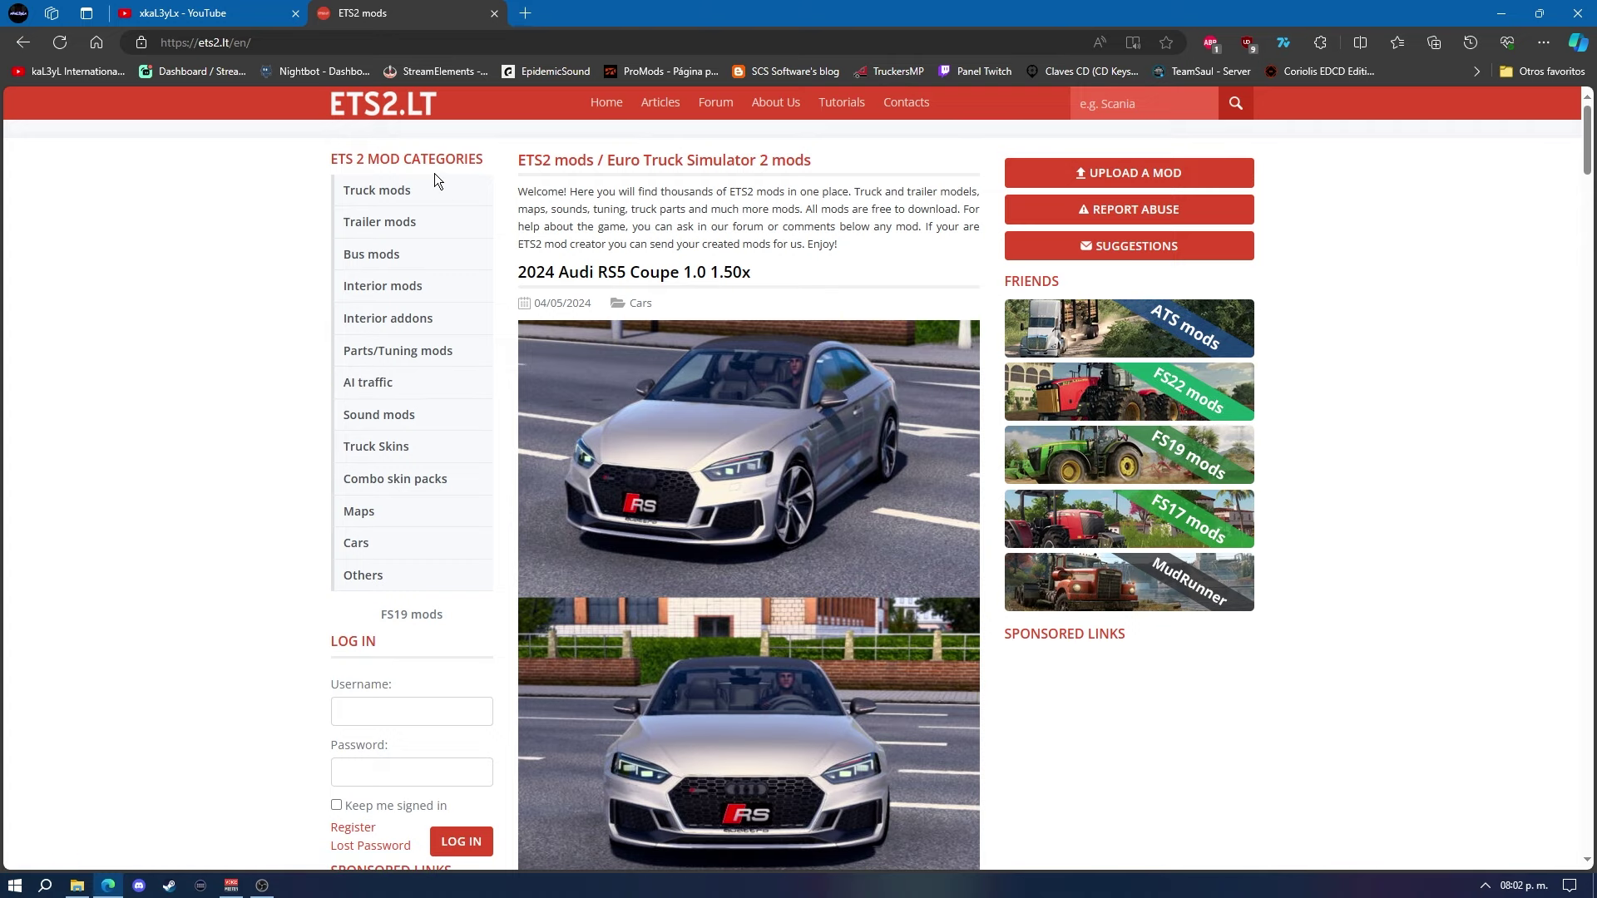
{"action": "left_click", "coordinate": [380, 193]}
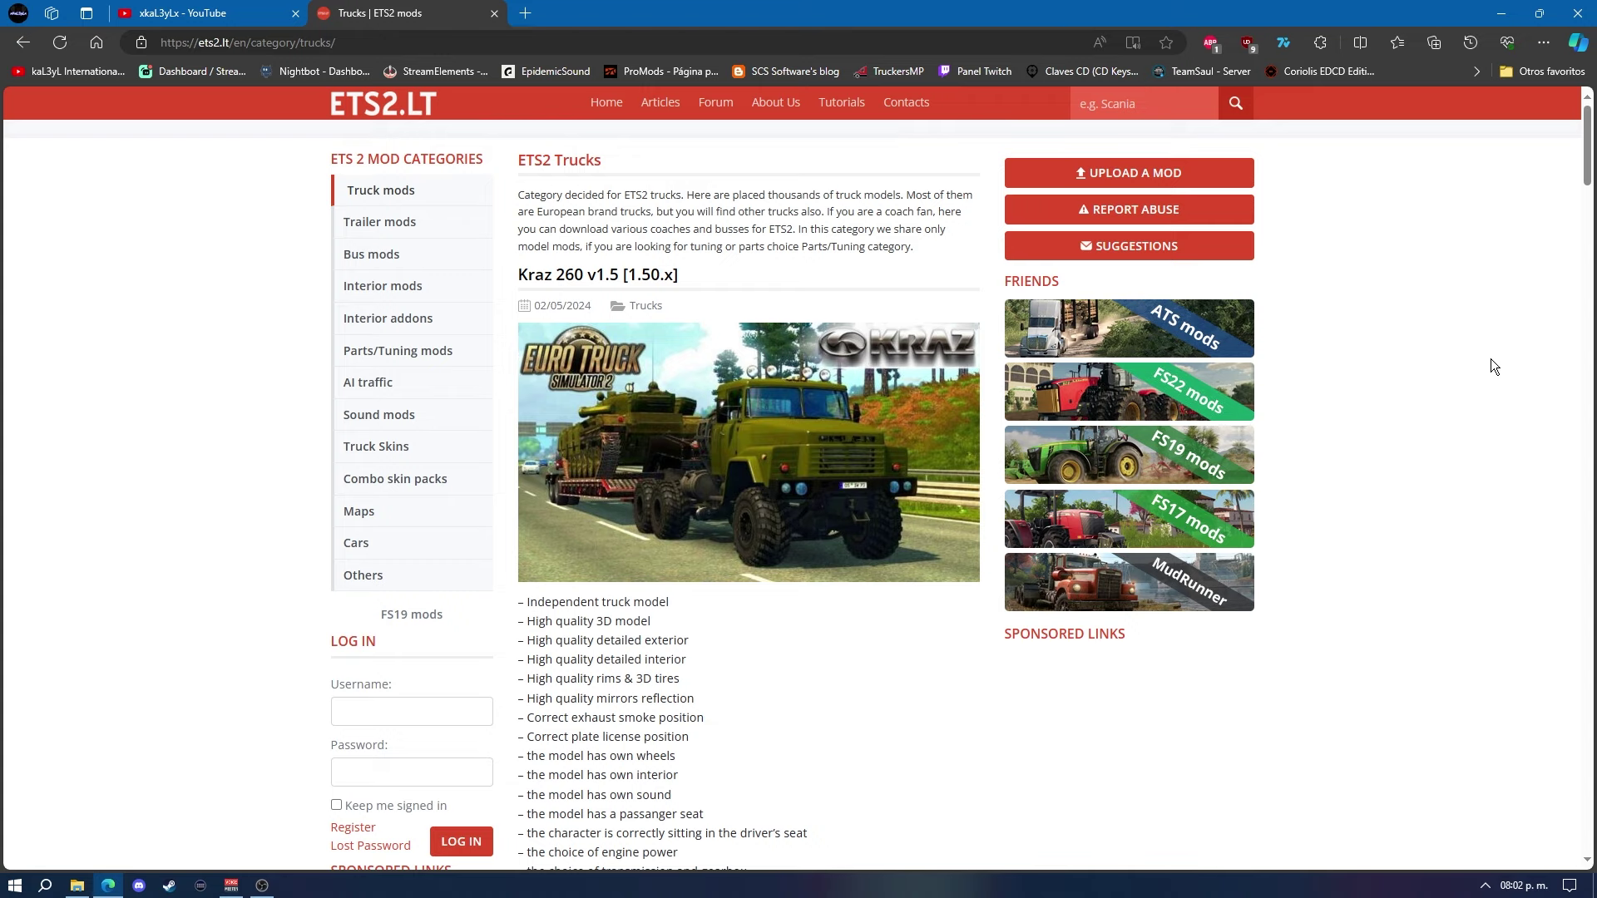
Step: Examine the truck mod listings, checking the Kraz 260 entry's features, supported game version and sound support
{"action": "scroll", "coordinate": [1492, 366], "scroll_direction": "down", "scroll_amount": 7}
{"action": "scroll", "coordinate": [1492, 366], "scroll_direction": "down", "scroll_amount": 1}
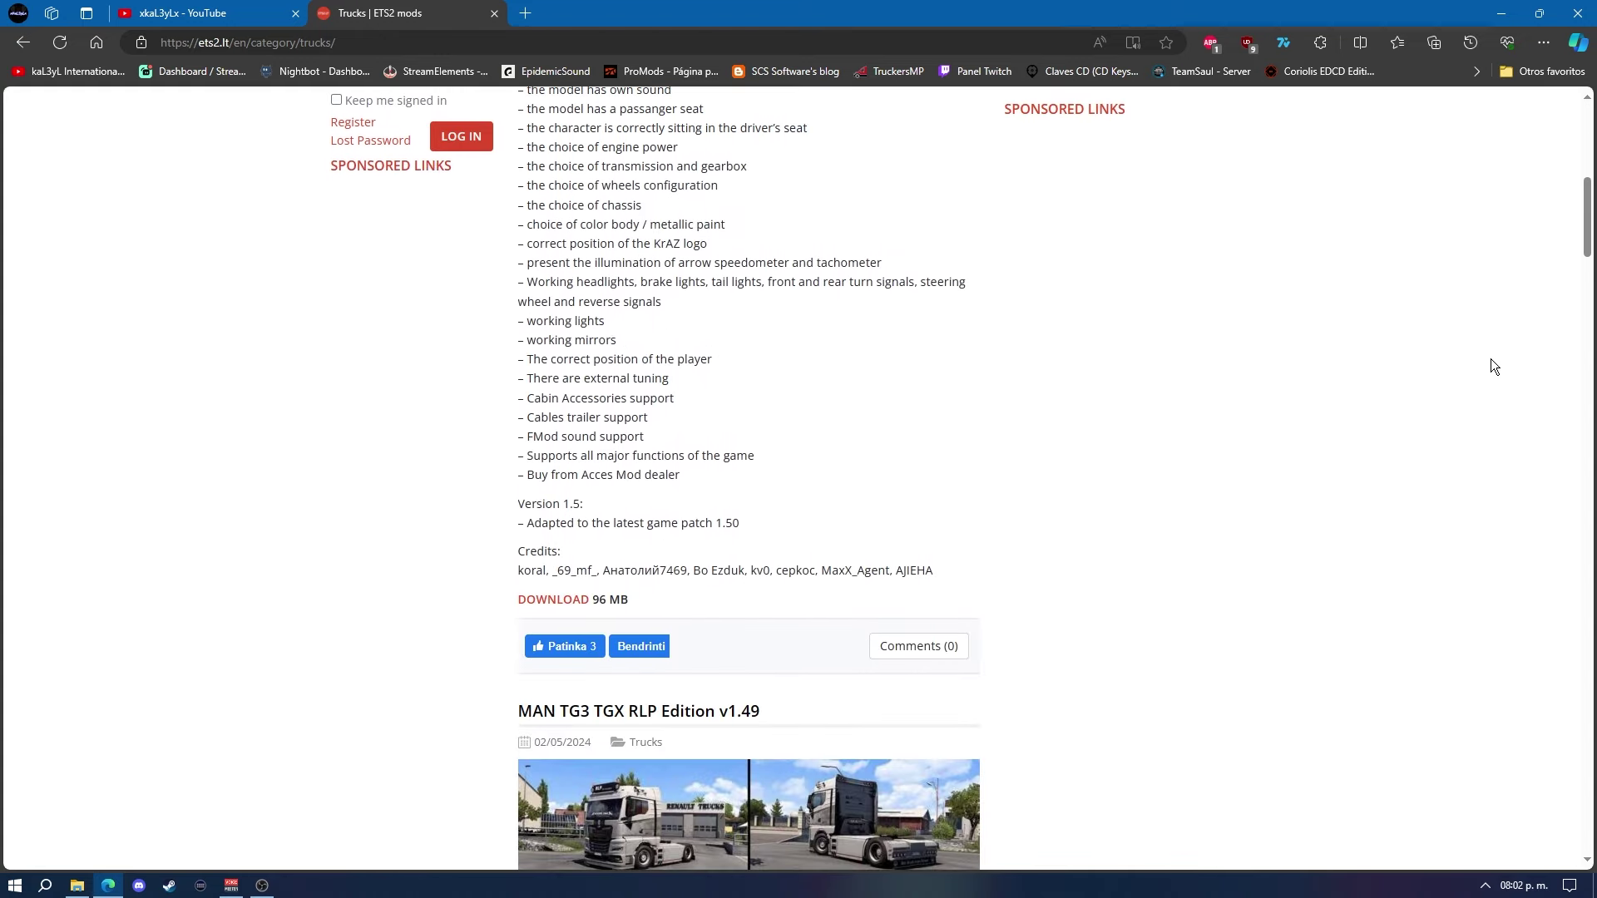
{"action": "scroll", "coordinate": [1492, 366], "scroll_direction": "down", "scroll_amount": 3}
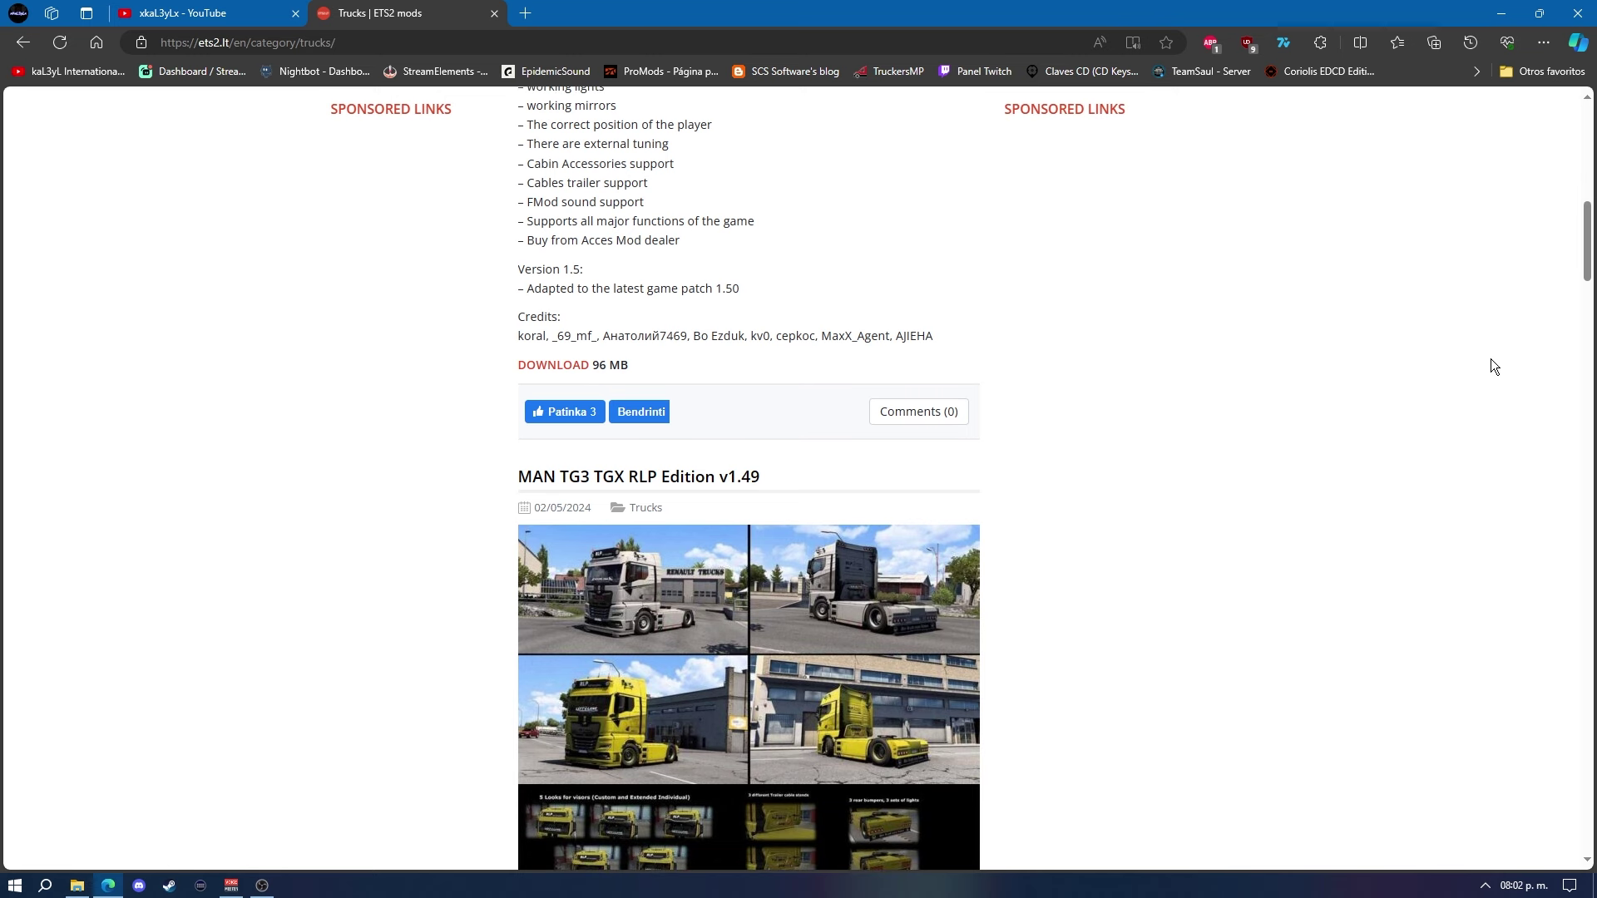
{"action": "scroll", "coordinate": [1491, 363], "scroll_direction": "up", "scroll_amount": 12}
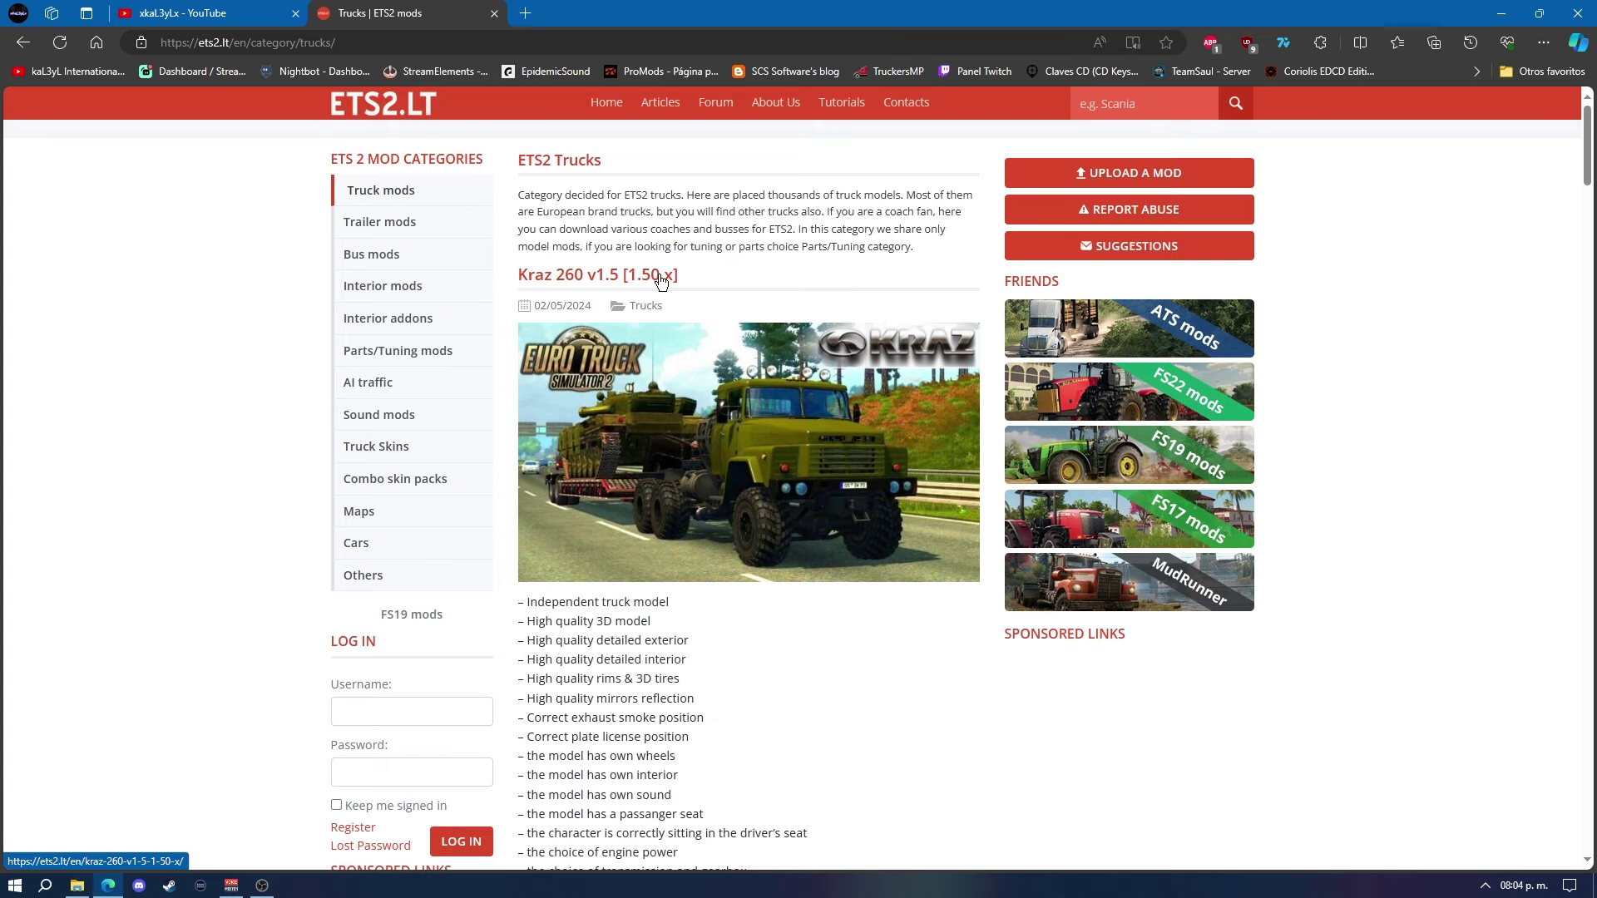
{"action": "scroll", "coordinate": [834, 403], "scroll_direction": "down", "scroll_amount": 2}
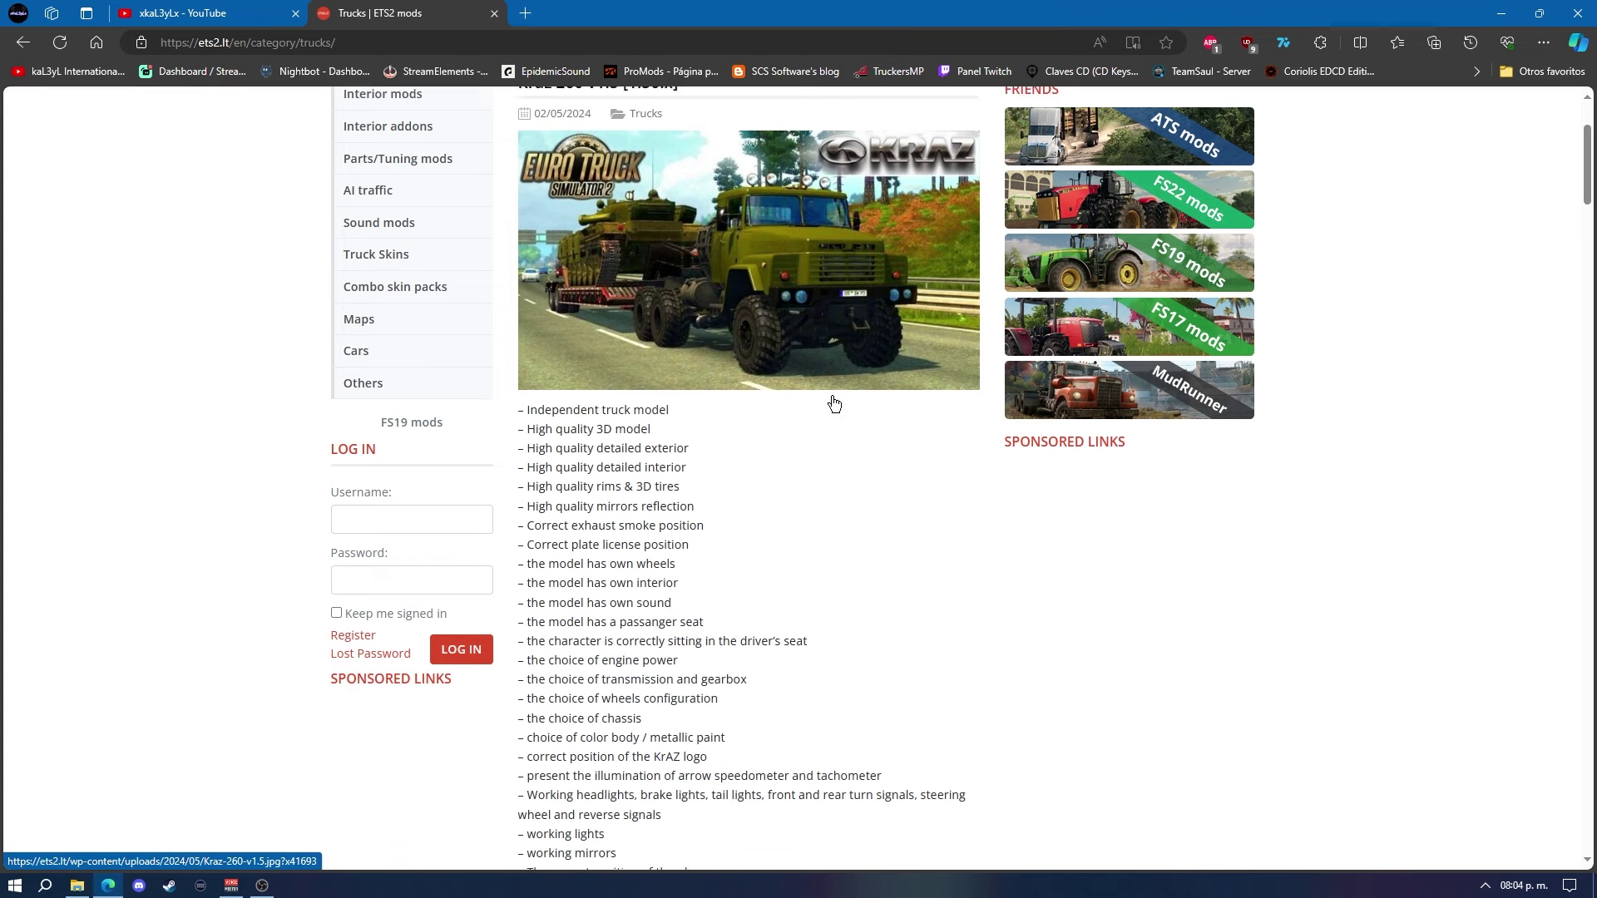
{"action": "scroll", "coordinate": [834, 403], "scroll_direction": "up", "scroll_amount": 3}
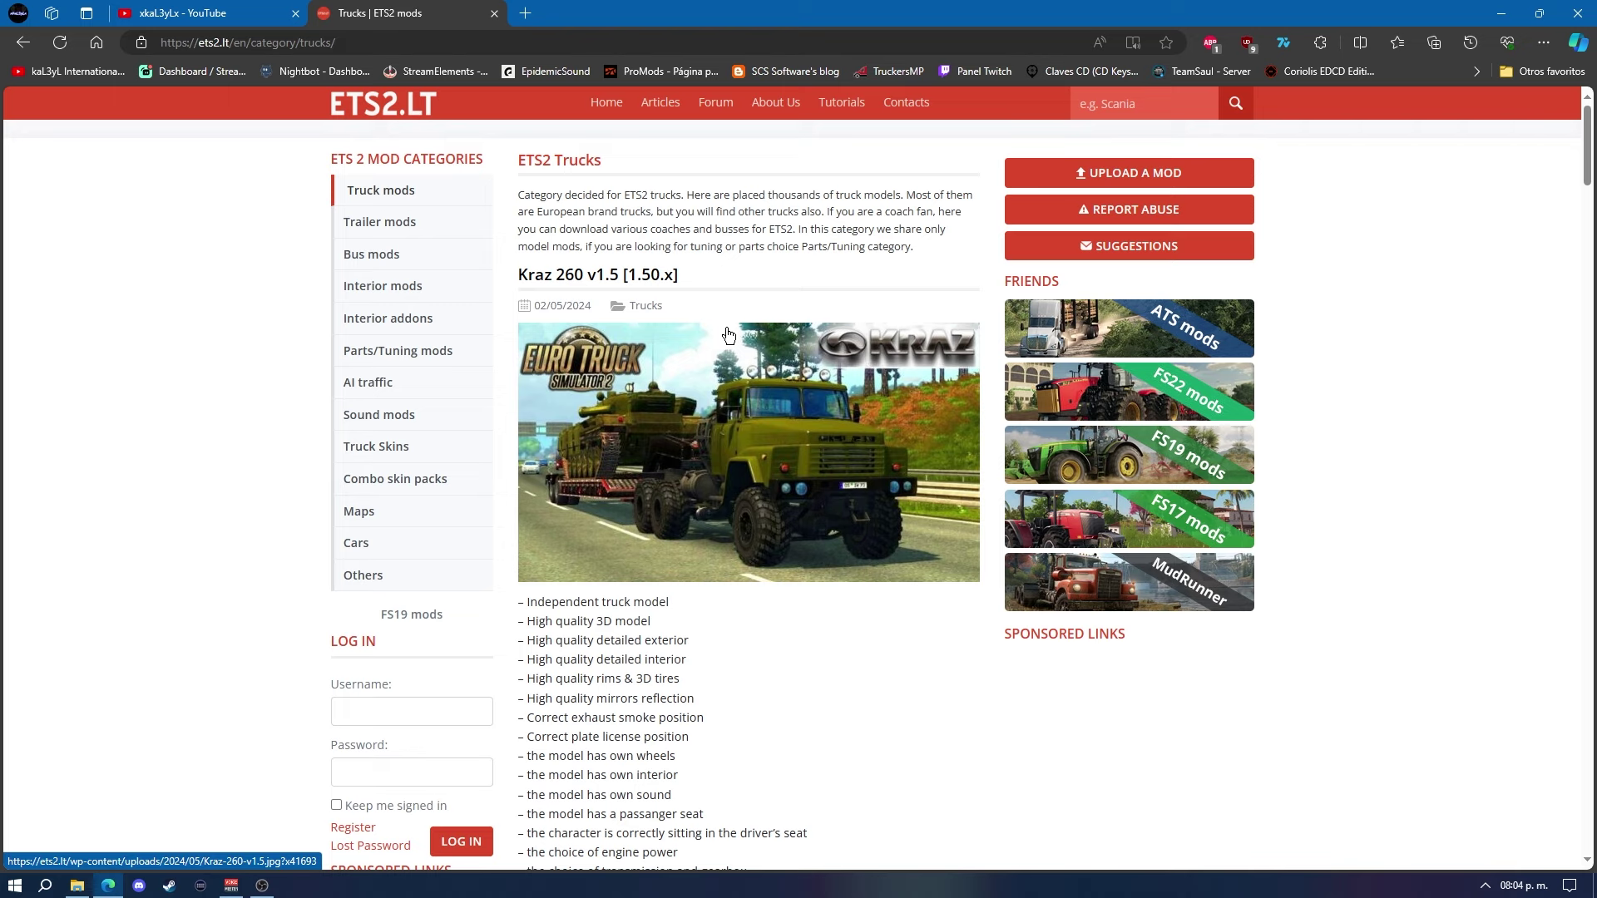
{"action": "scroll", "coordinate": [727, 334], "scroll_direction": "down", "scroll_amount": 2}
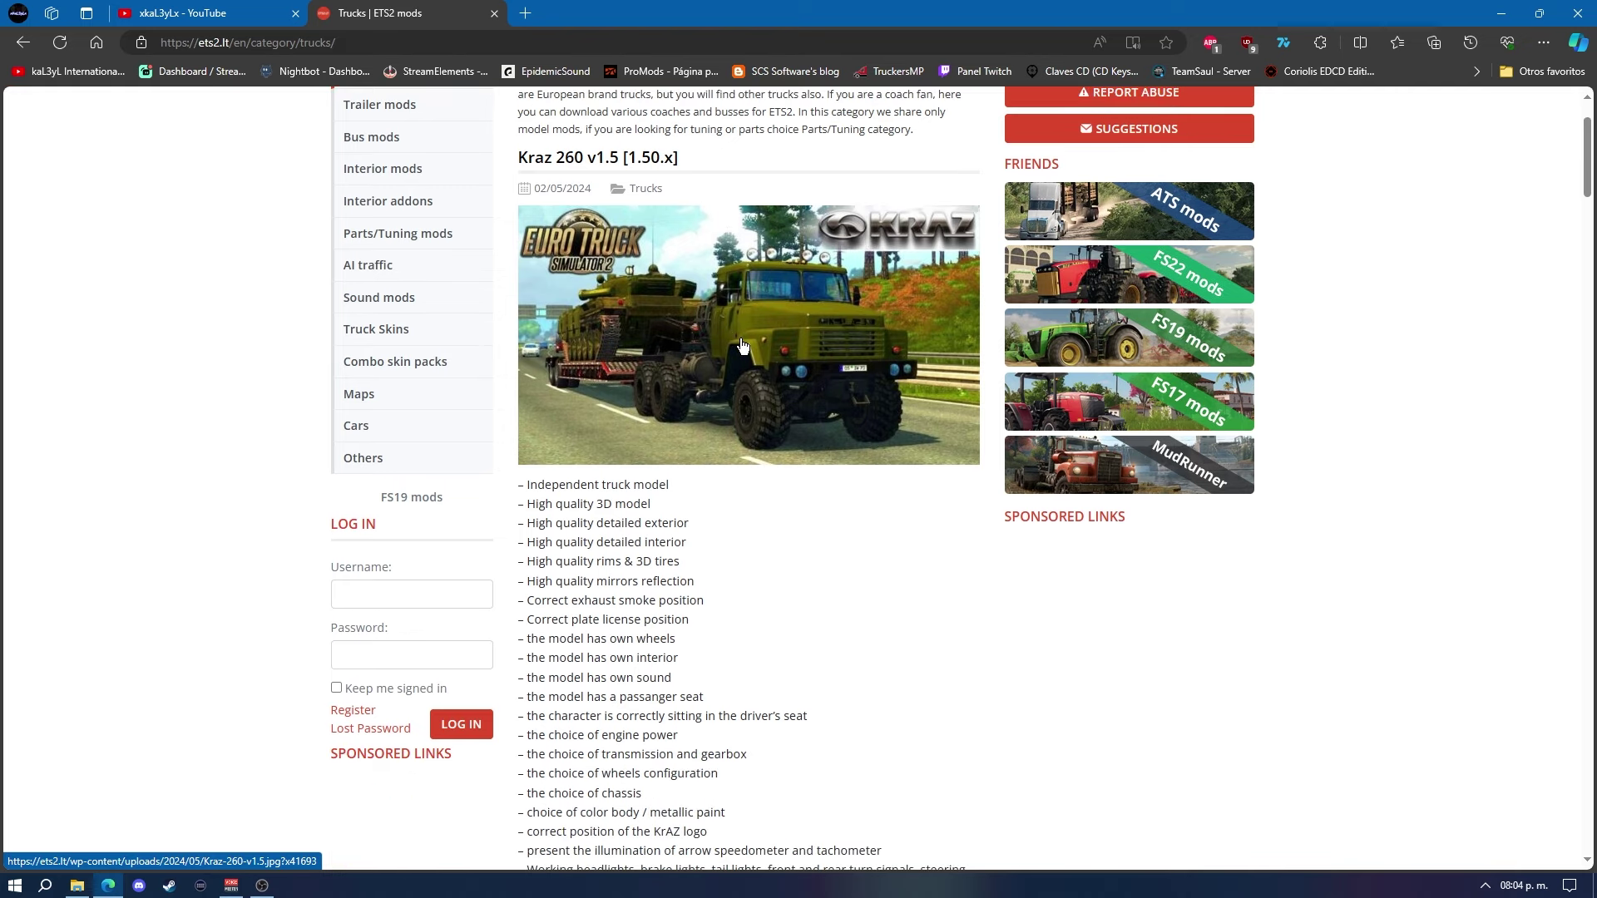
{"action": "scroll", "coordinate": [731, 339], "scroll_direction": "up", "scroll_amount": 2}
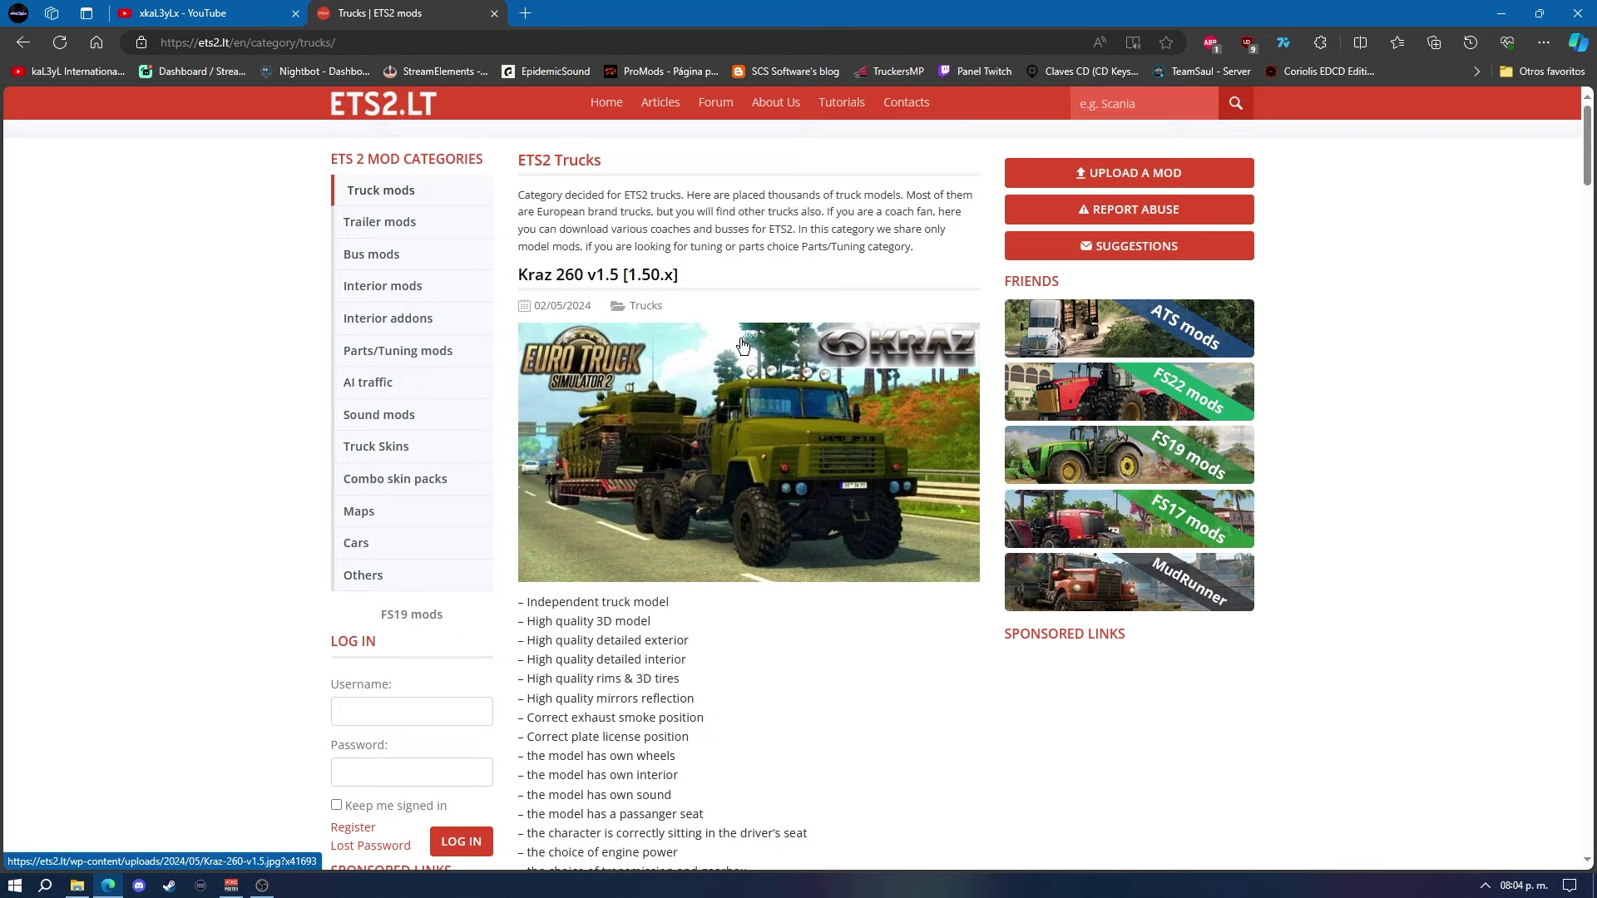
Step: Open the Kraz 260 v1.5 [1.50.x] mod page and follow its download link
{"action": "left_click", "coordinate": [585, 288]}
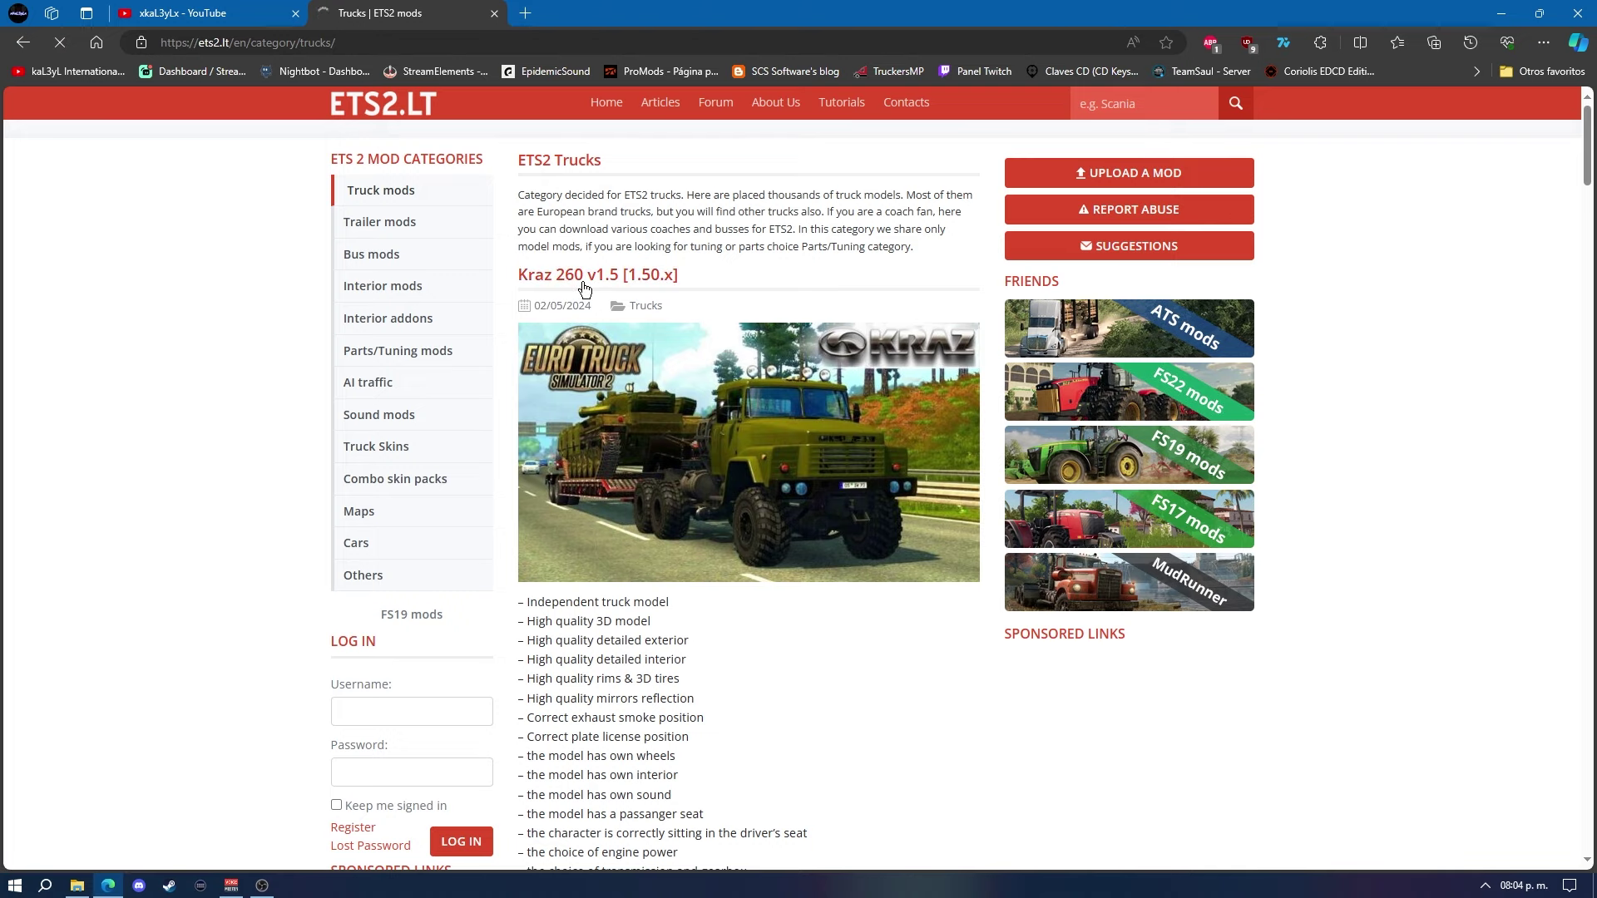
{"action": "scroll", "coordinate": [790, 412], "scroll_direction": "down", "scroll_amount": 10}
{"action": "left_click", "coordinate": [559, 470]}
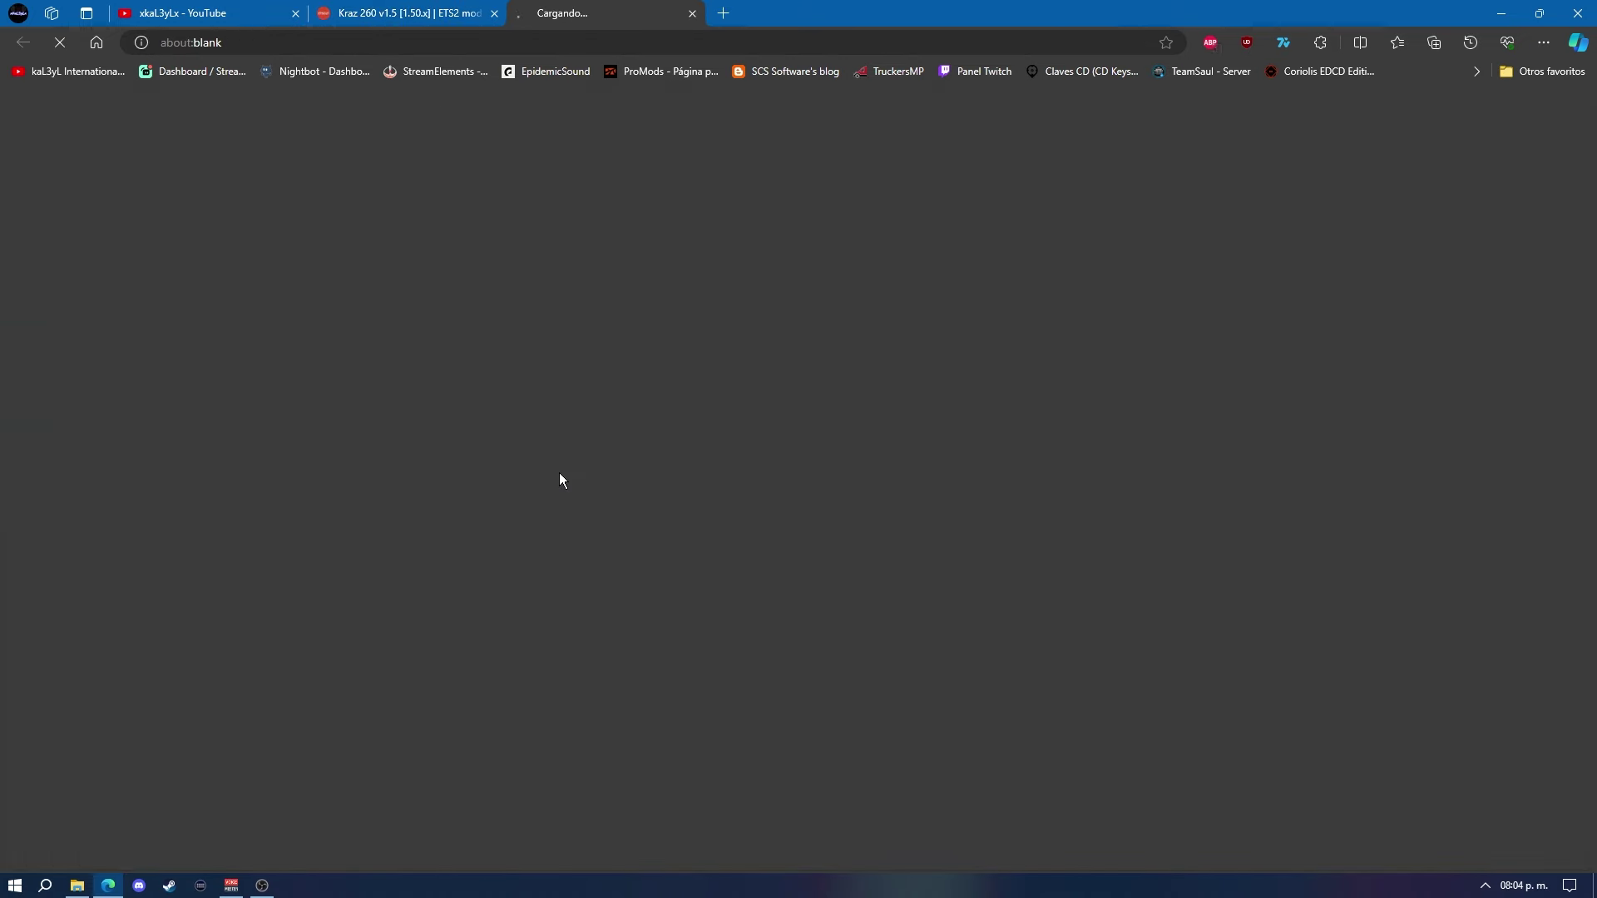
Step: Download the KrAZ 260 truck zip from ModsFire and save it to the desktop (Escritorio)
{"action": "left_click", "coordinate": [832, 470]}
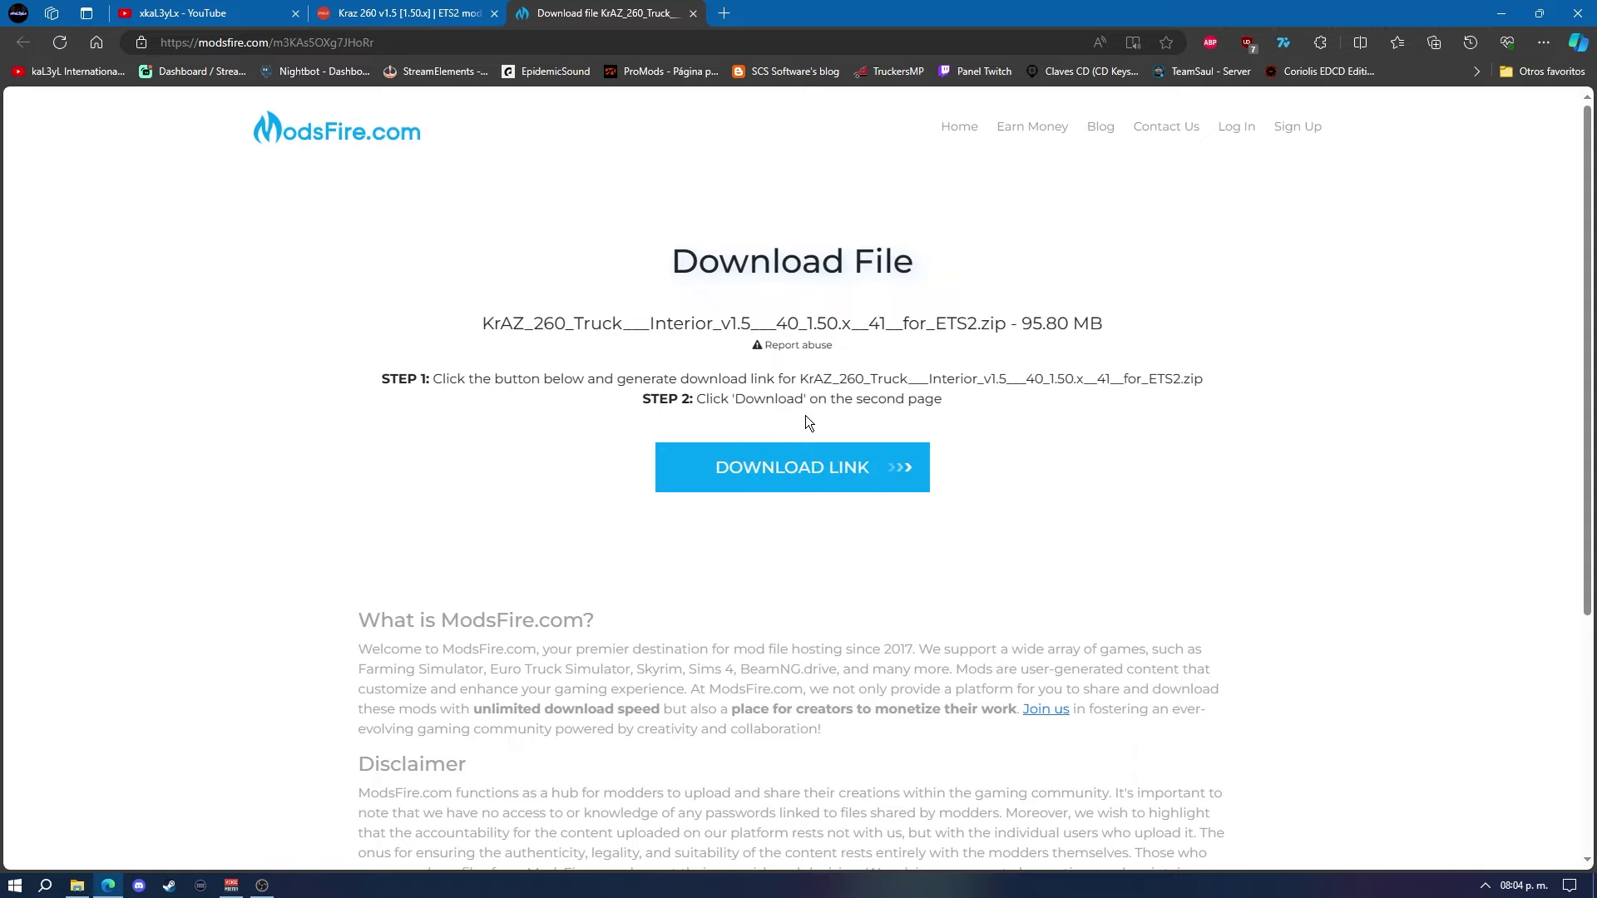
{"action": "left_click", "coordinate": [800, 465]}
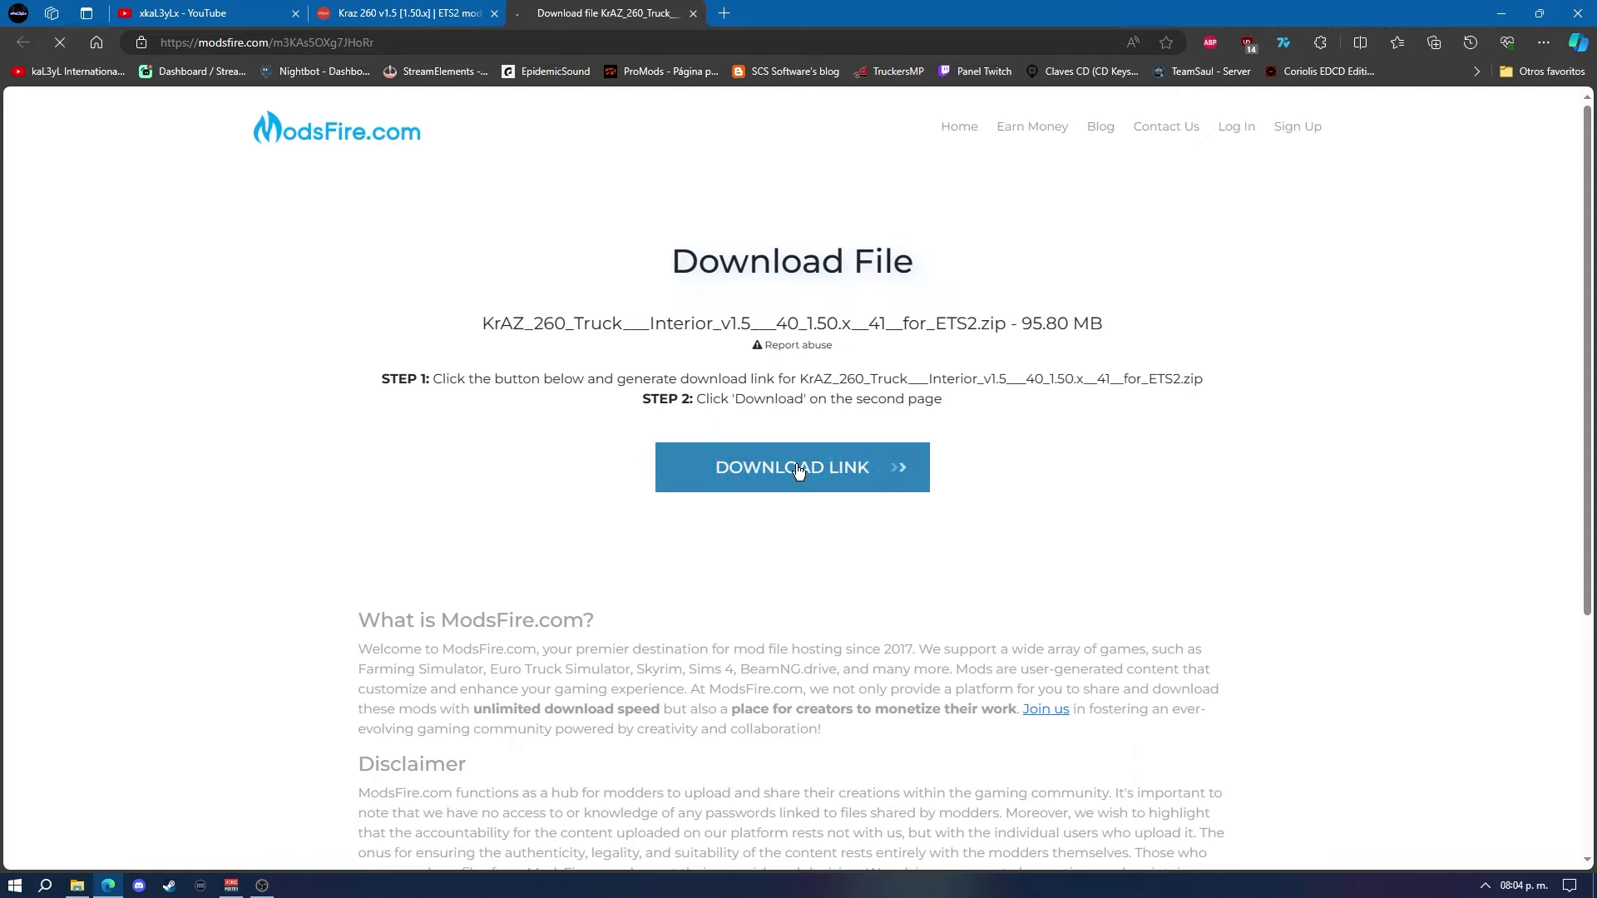
{"action": "left_click", "coordinate": [792, 497]}
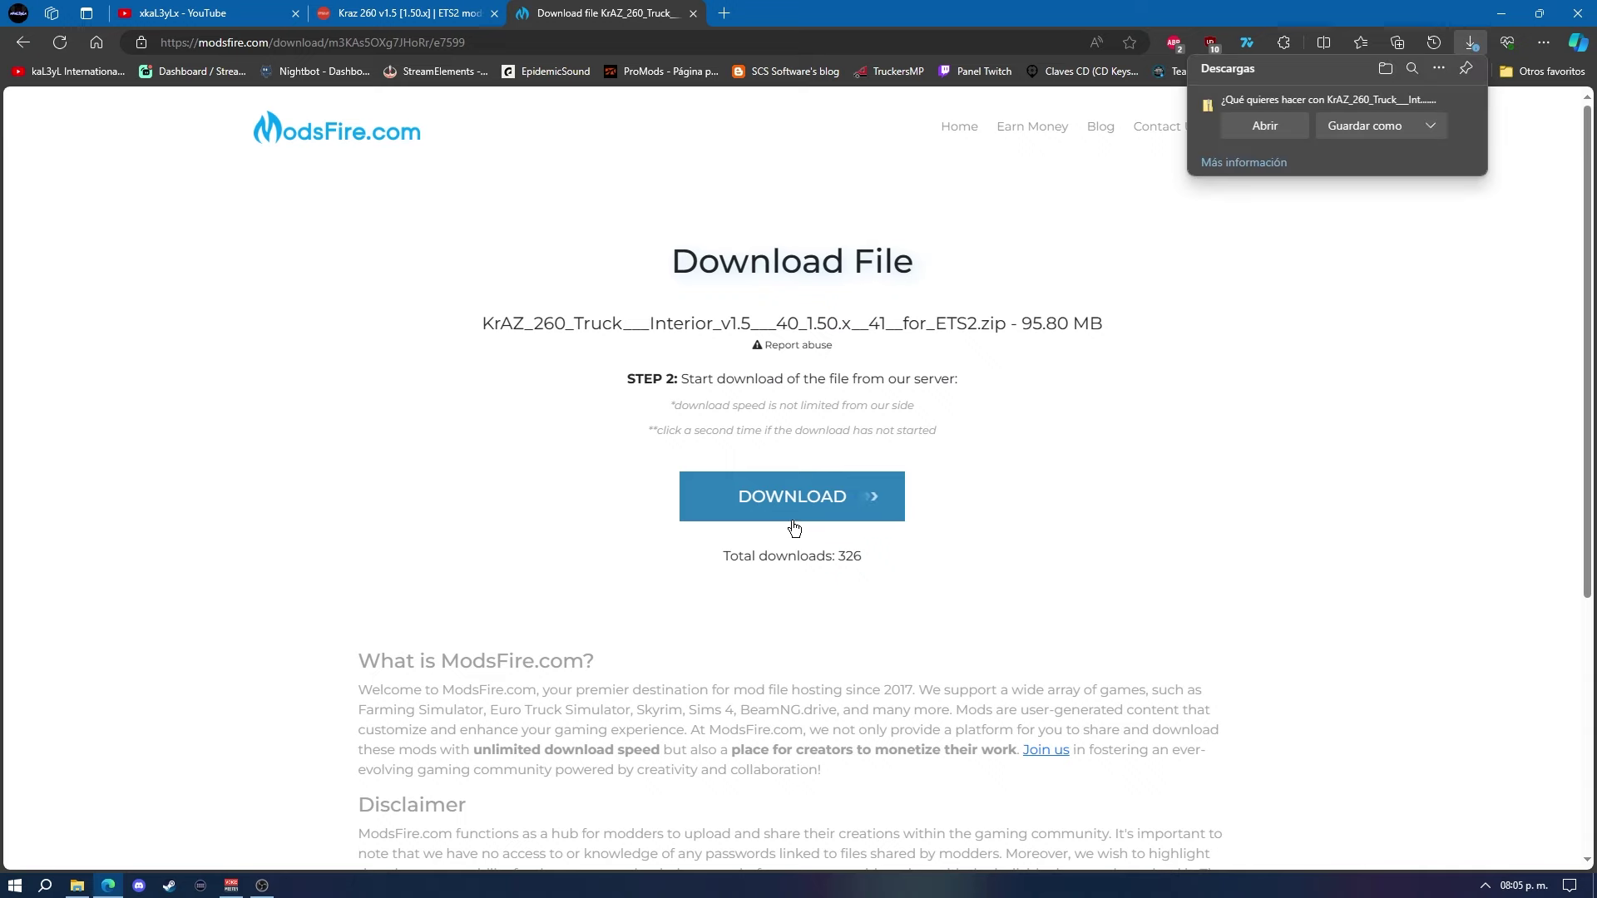
{"action": "left_click", "coordinate": [1395, 122]}
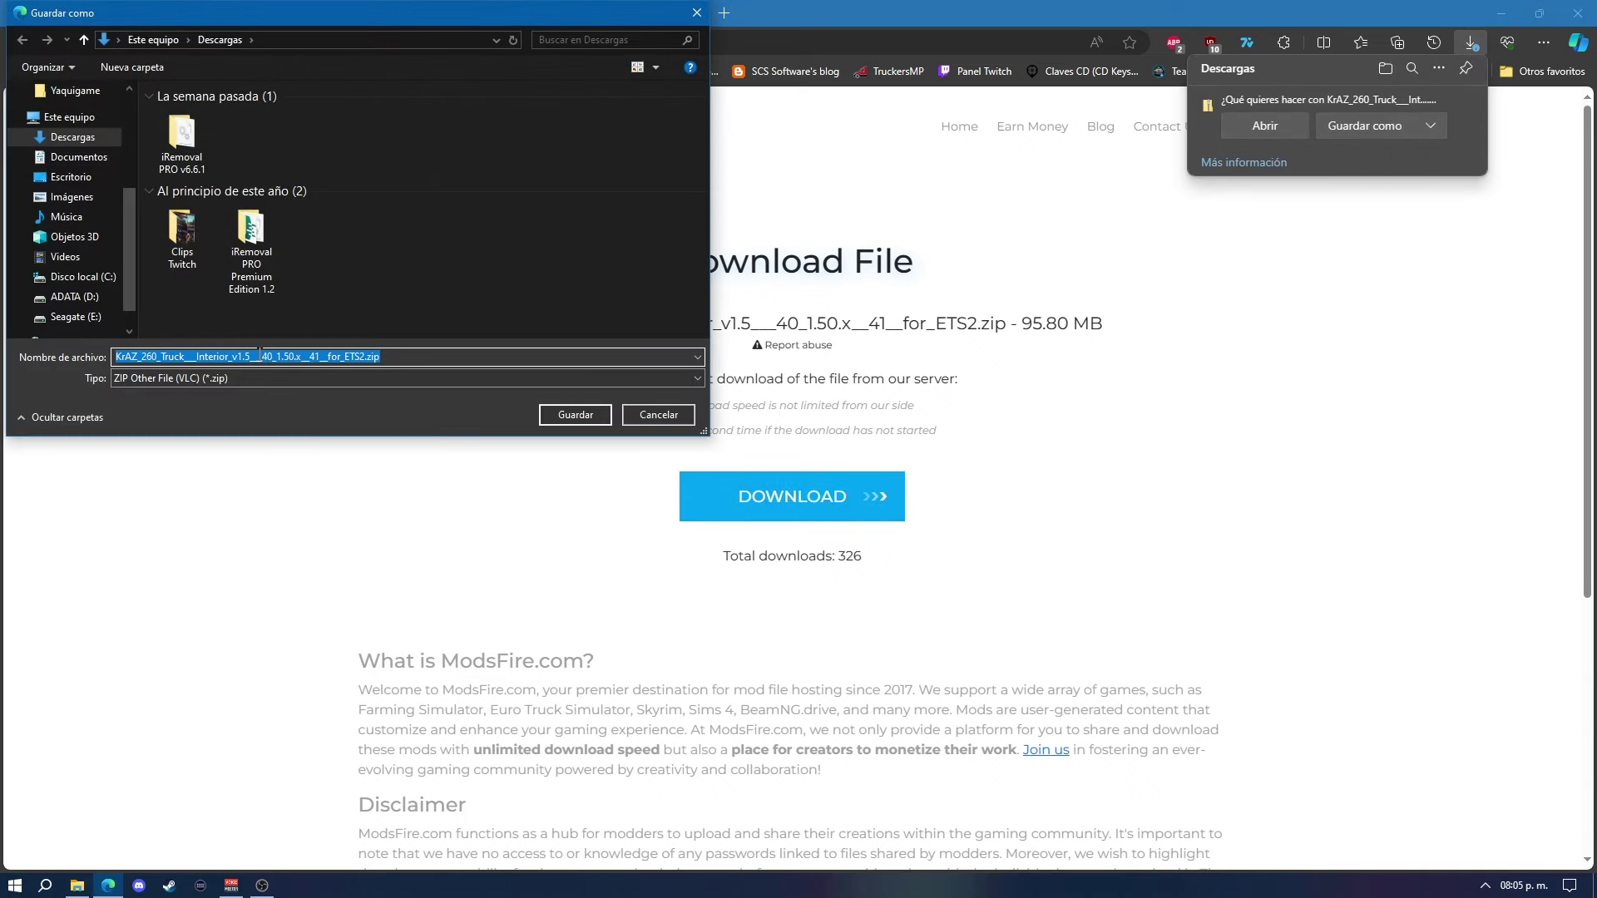
{"action": "left_click", "coordinate": [70, 176]}
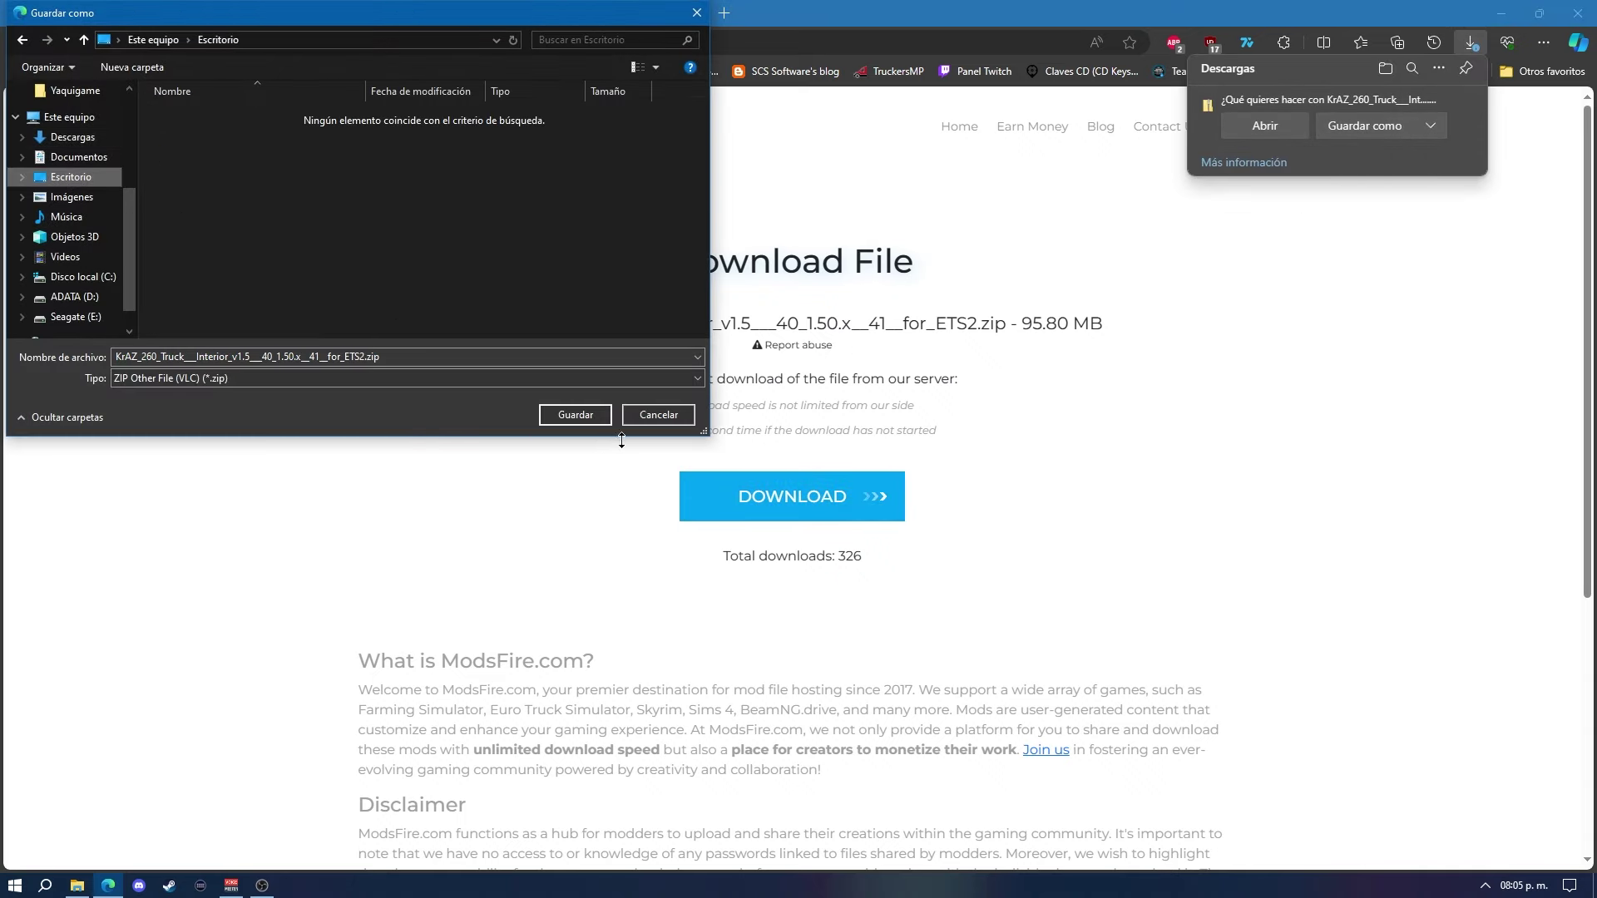
{"action": "left_click", "coordinate": [575, 415]}
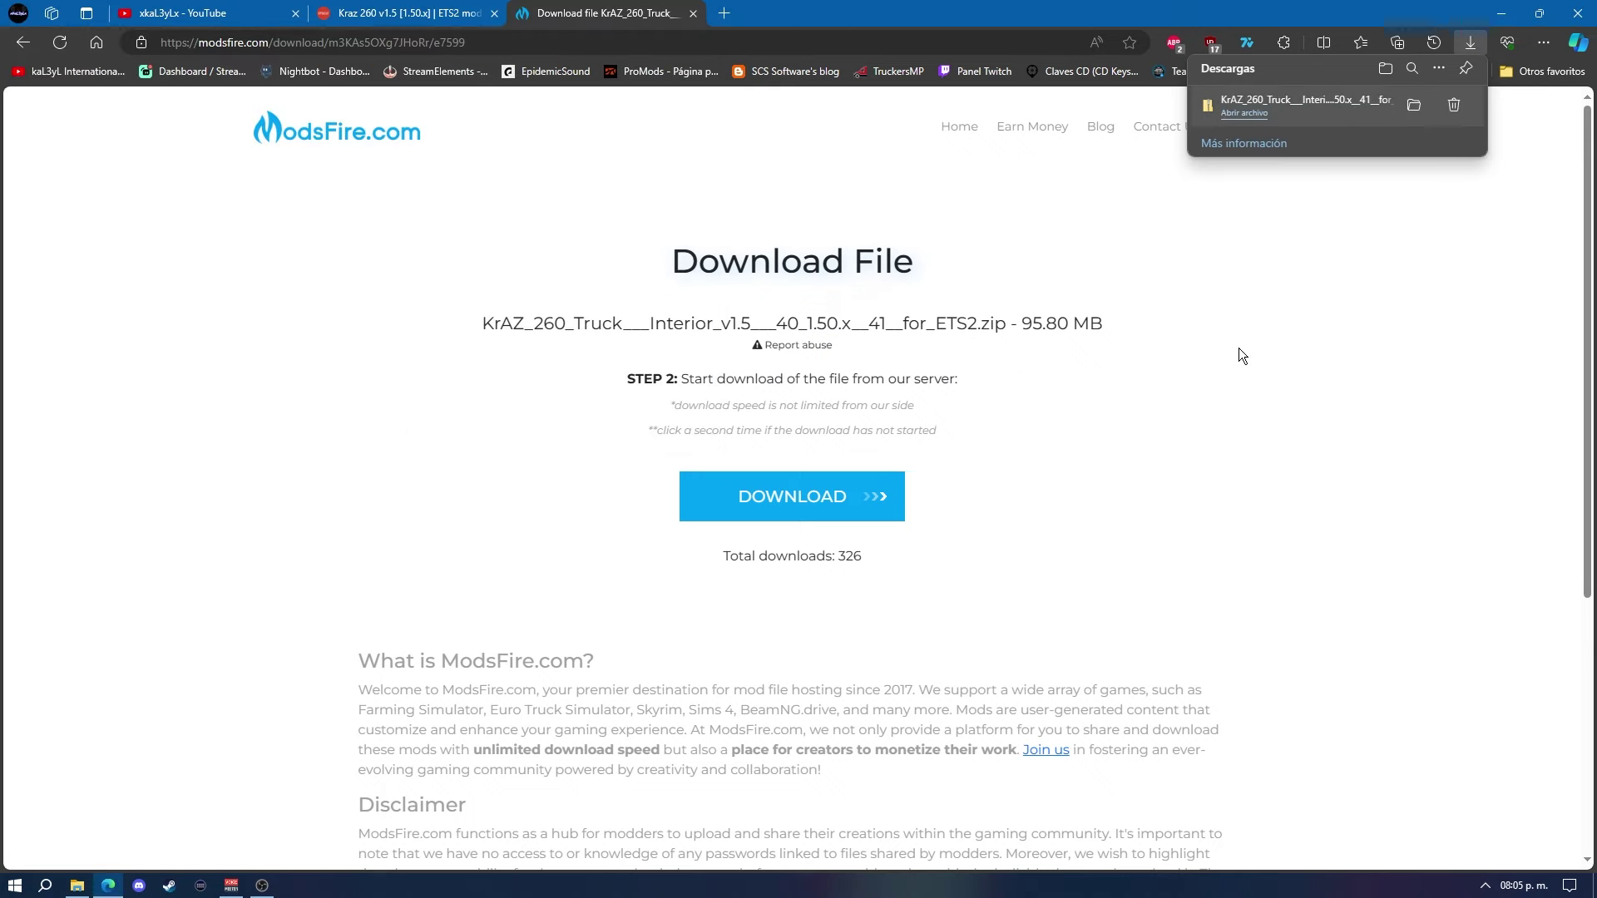
Step: Clear the browser's entire download history, and close the browser and the ts-fmod-plugin_ folder window
{"action": "left_click", "coordinate": [1438, 68]}
{"action": "left_click", "coordinate": [1360, 123]}
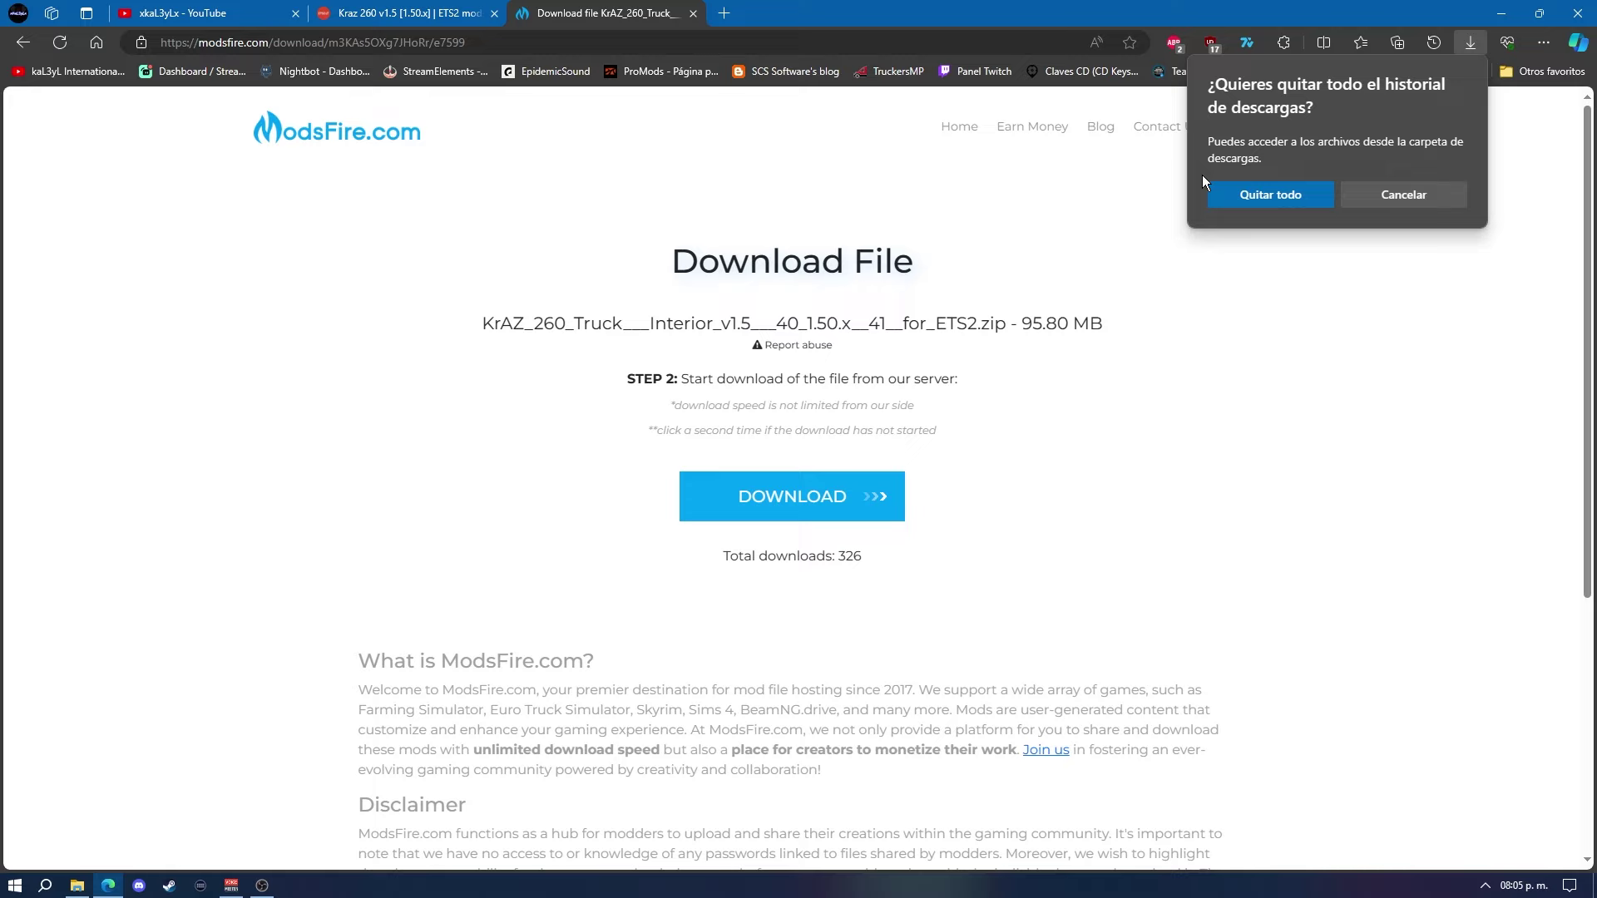
{"action": "left_click", "coordinate": [1280, 194]}
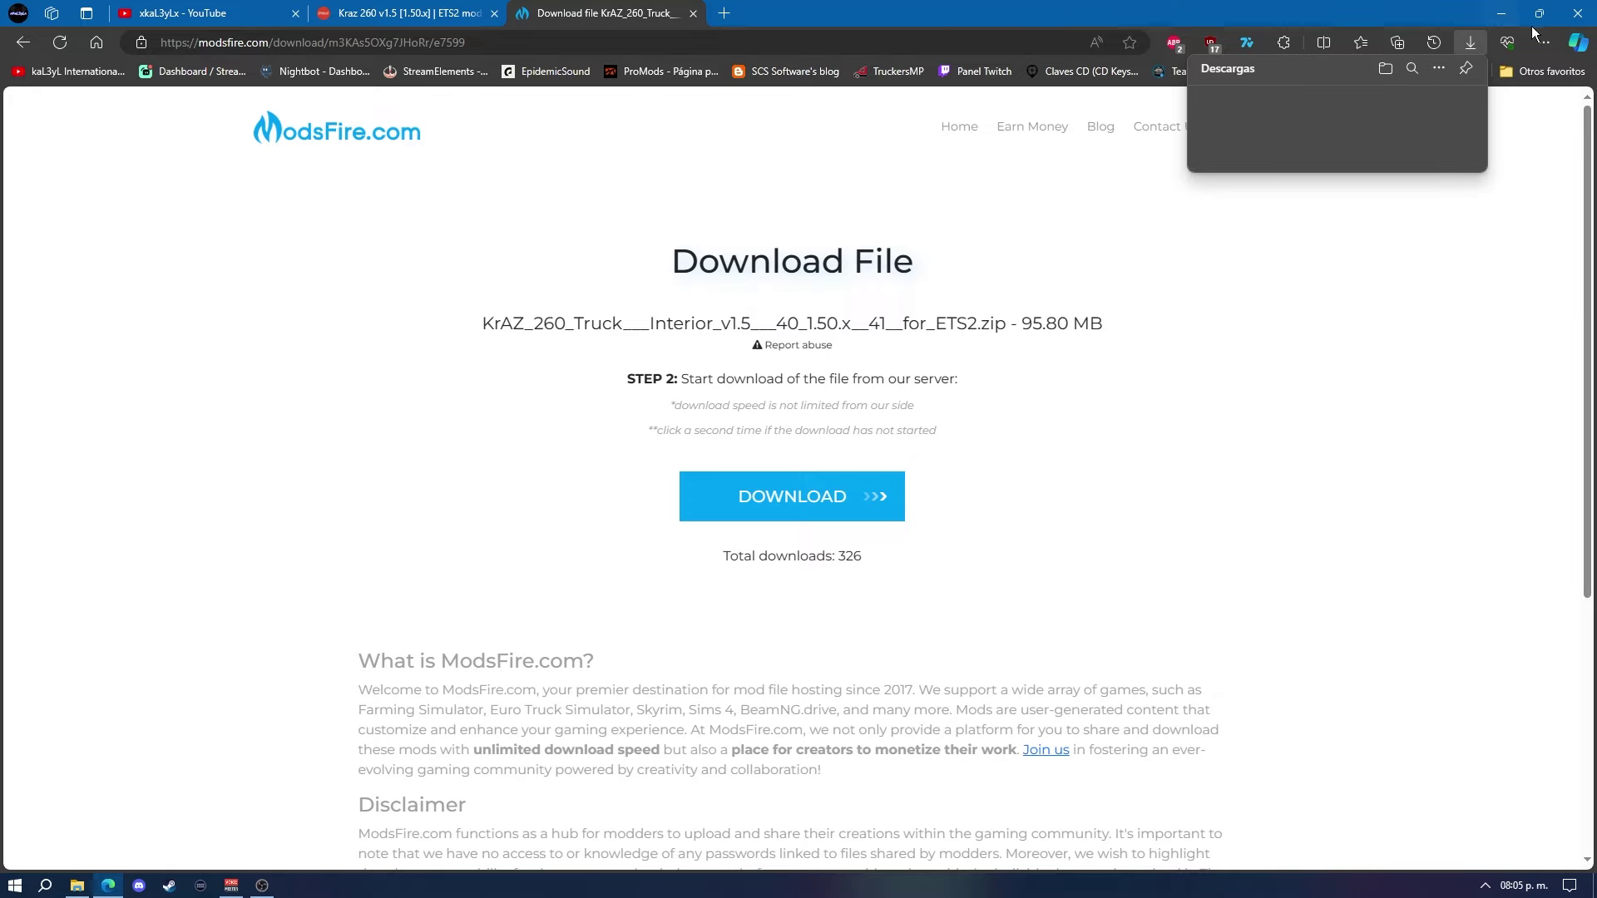
{"action": "left_click", "coordinate": [1577, 13]}
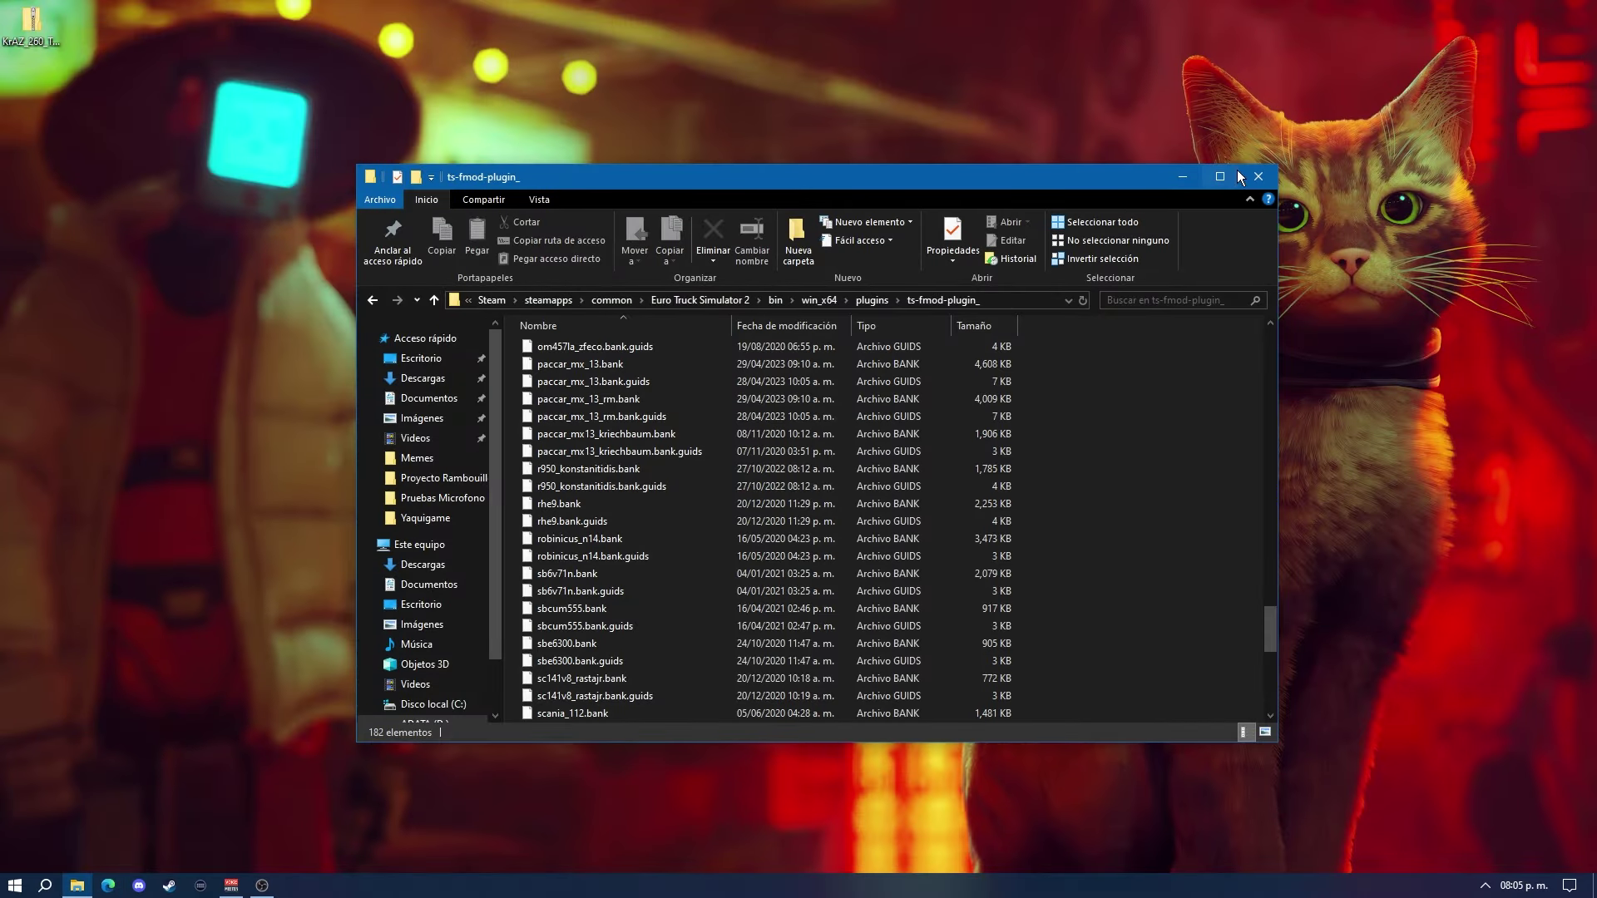
{"action": "left_click", "coordinate": [1241, 174]}
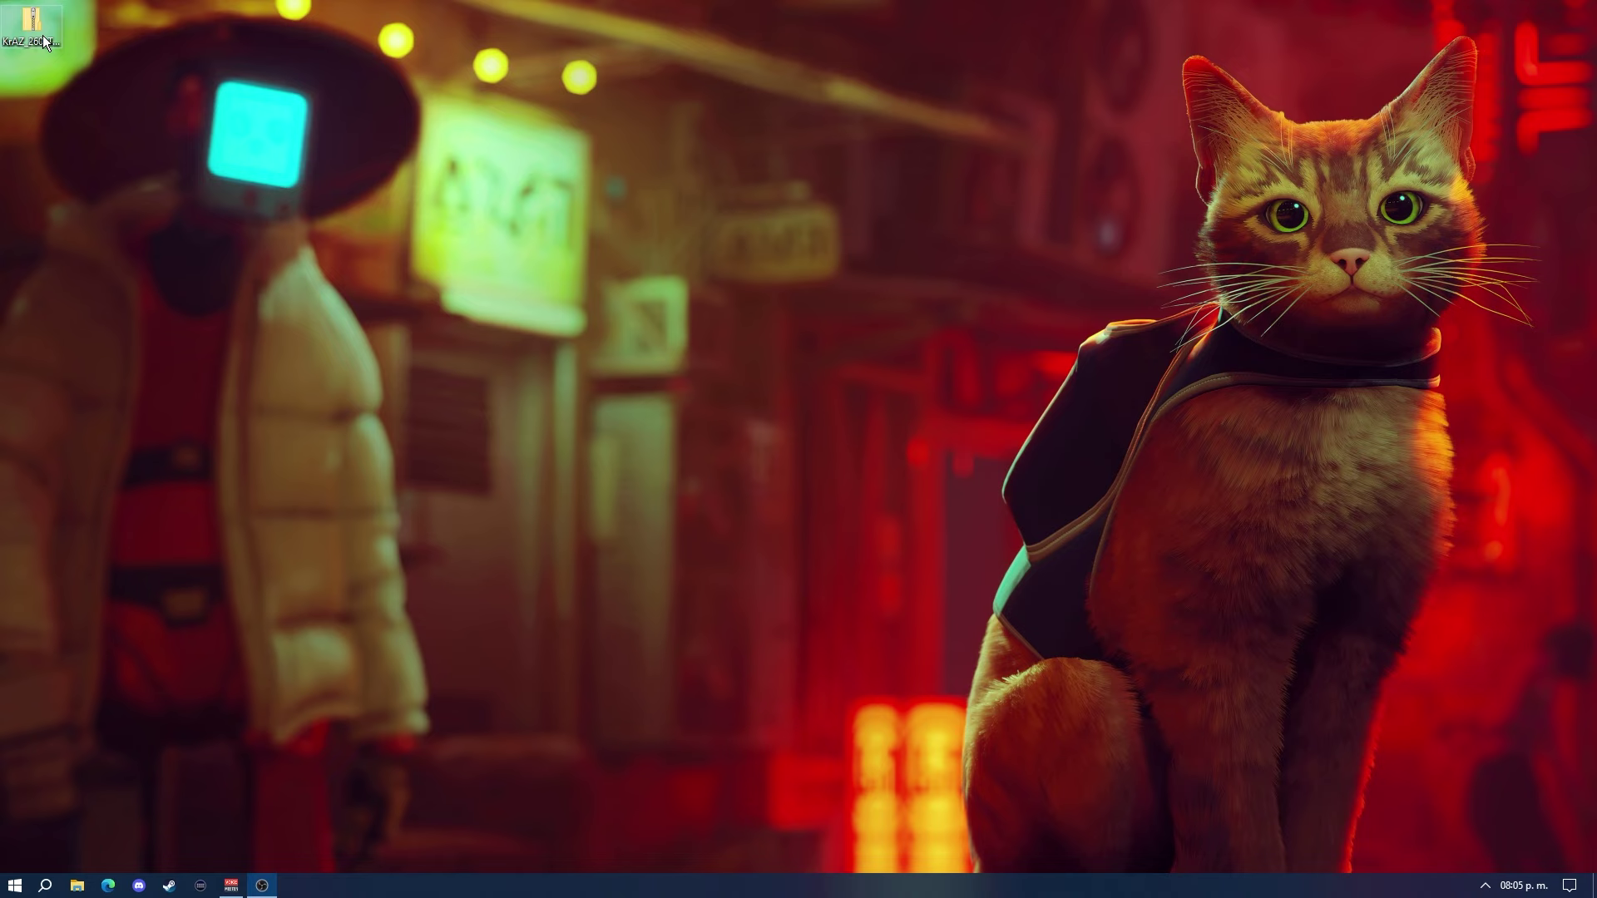
Step: Open the downloaded KrAZ 260 zip with 7-Zip and extract Kraz_260.scs to the desktop, closing the archive
{"action": "left_click", "coordinate": [42, 35]}
{"action": "right_click", "coordinate": [42, 35]}
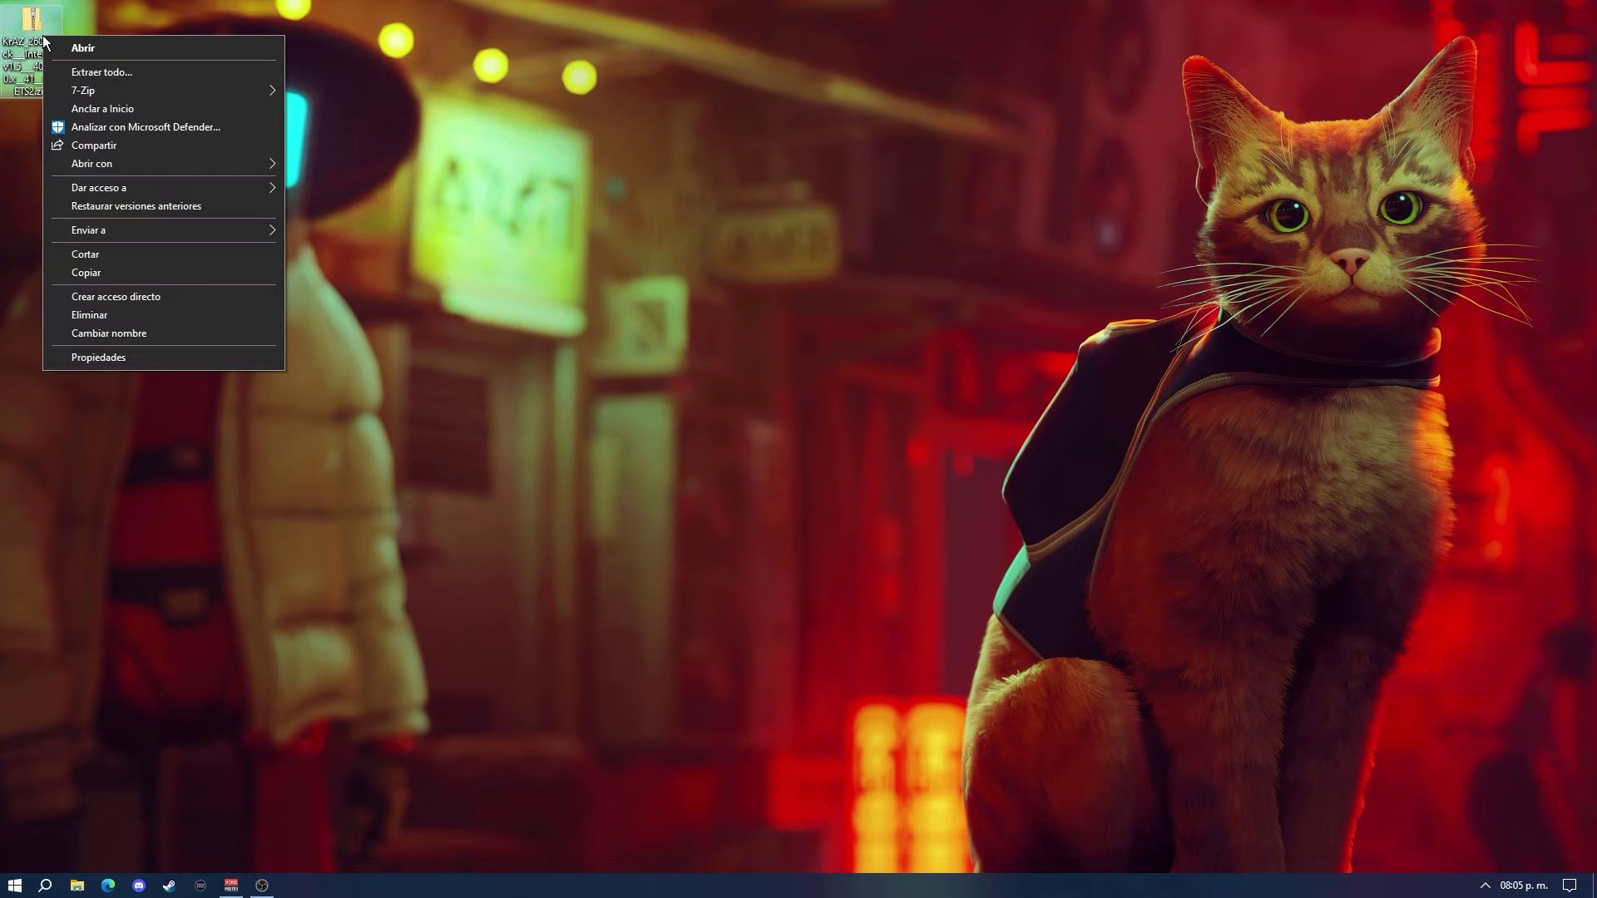
{"action": "mouse_move", "coordinate": [126, 96]}
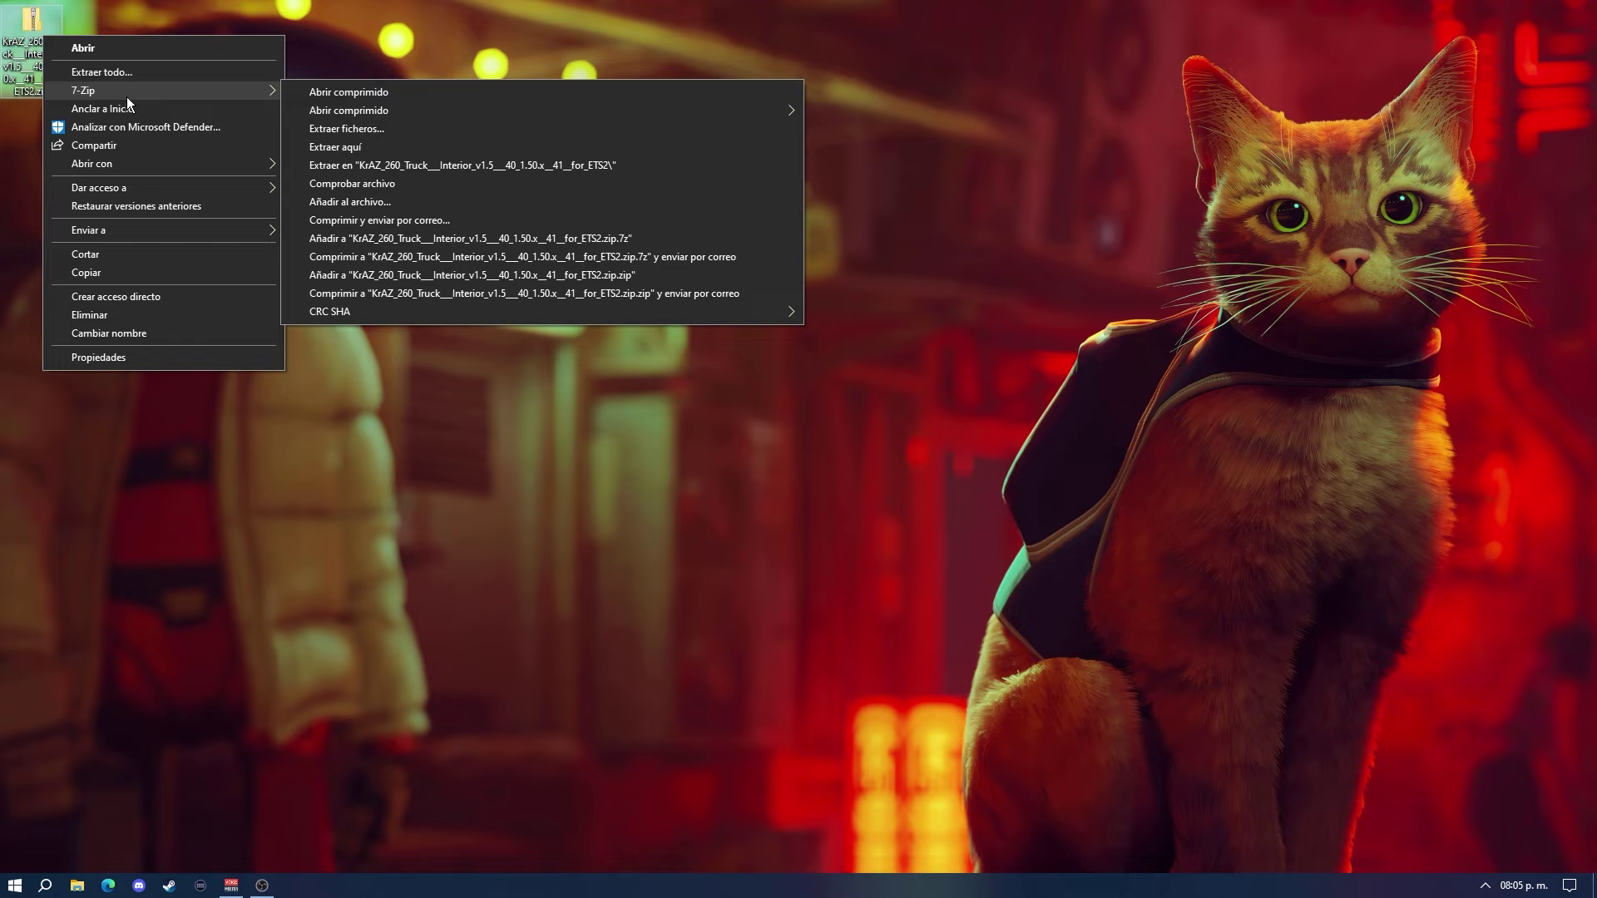
{"action": "left_click", "coordinate": [401, 90]}
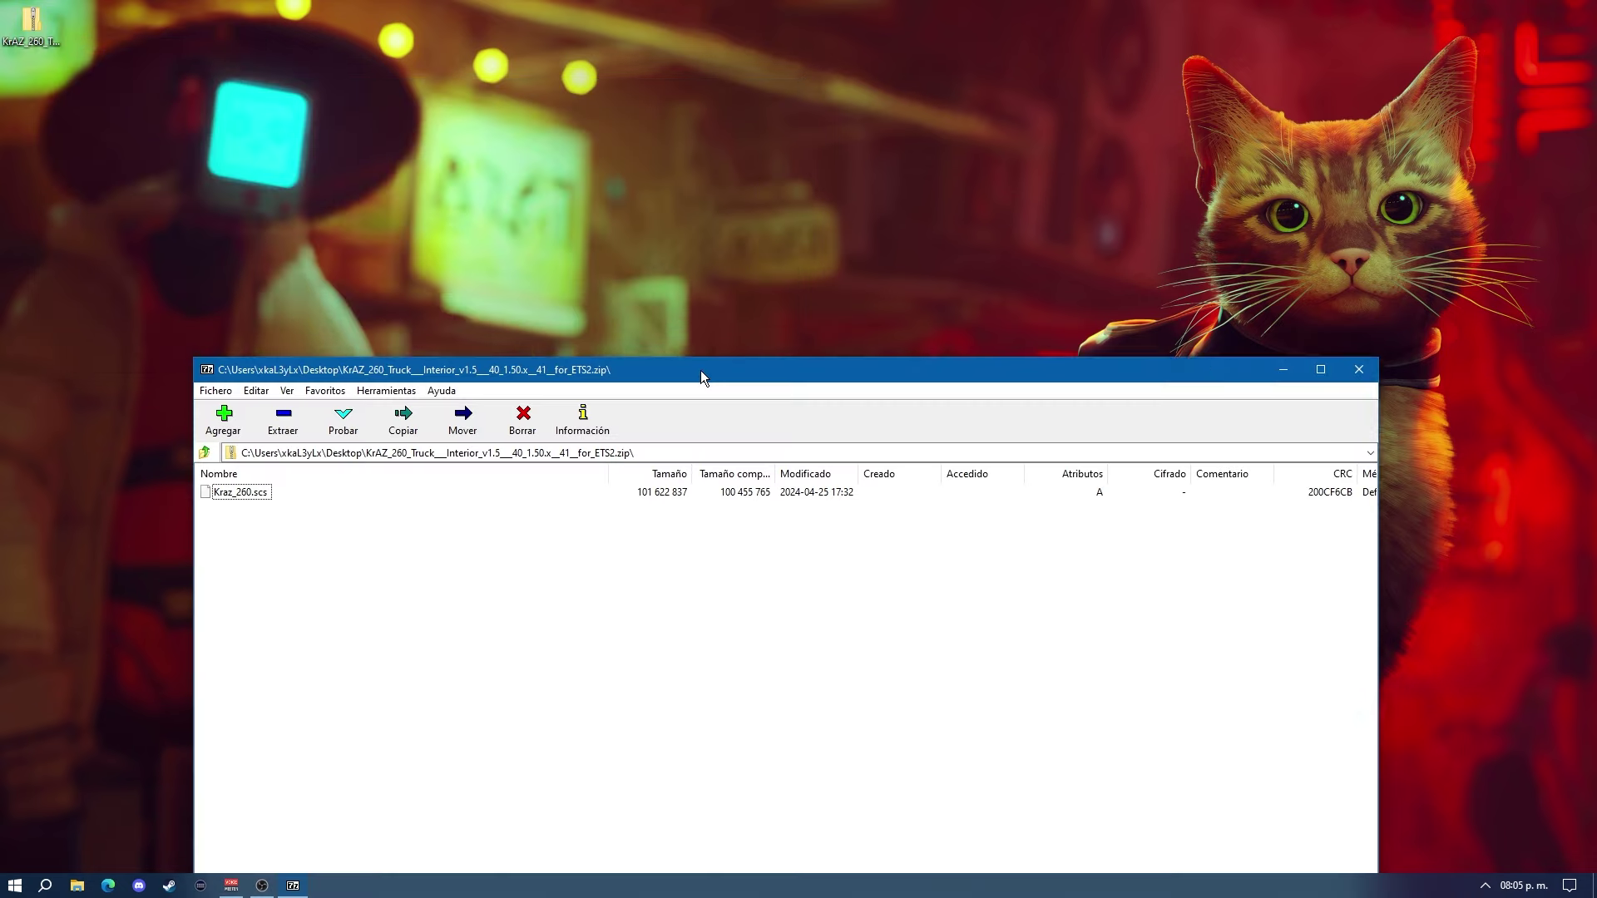
{"action": "left_click_drag", "start_coordinate": [700, 371], "coordinate": [695, 136]}
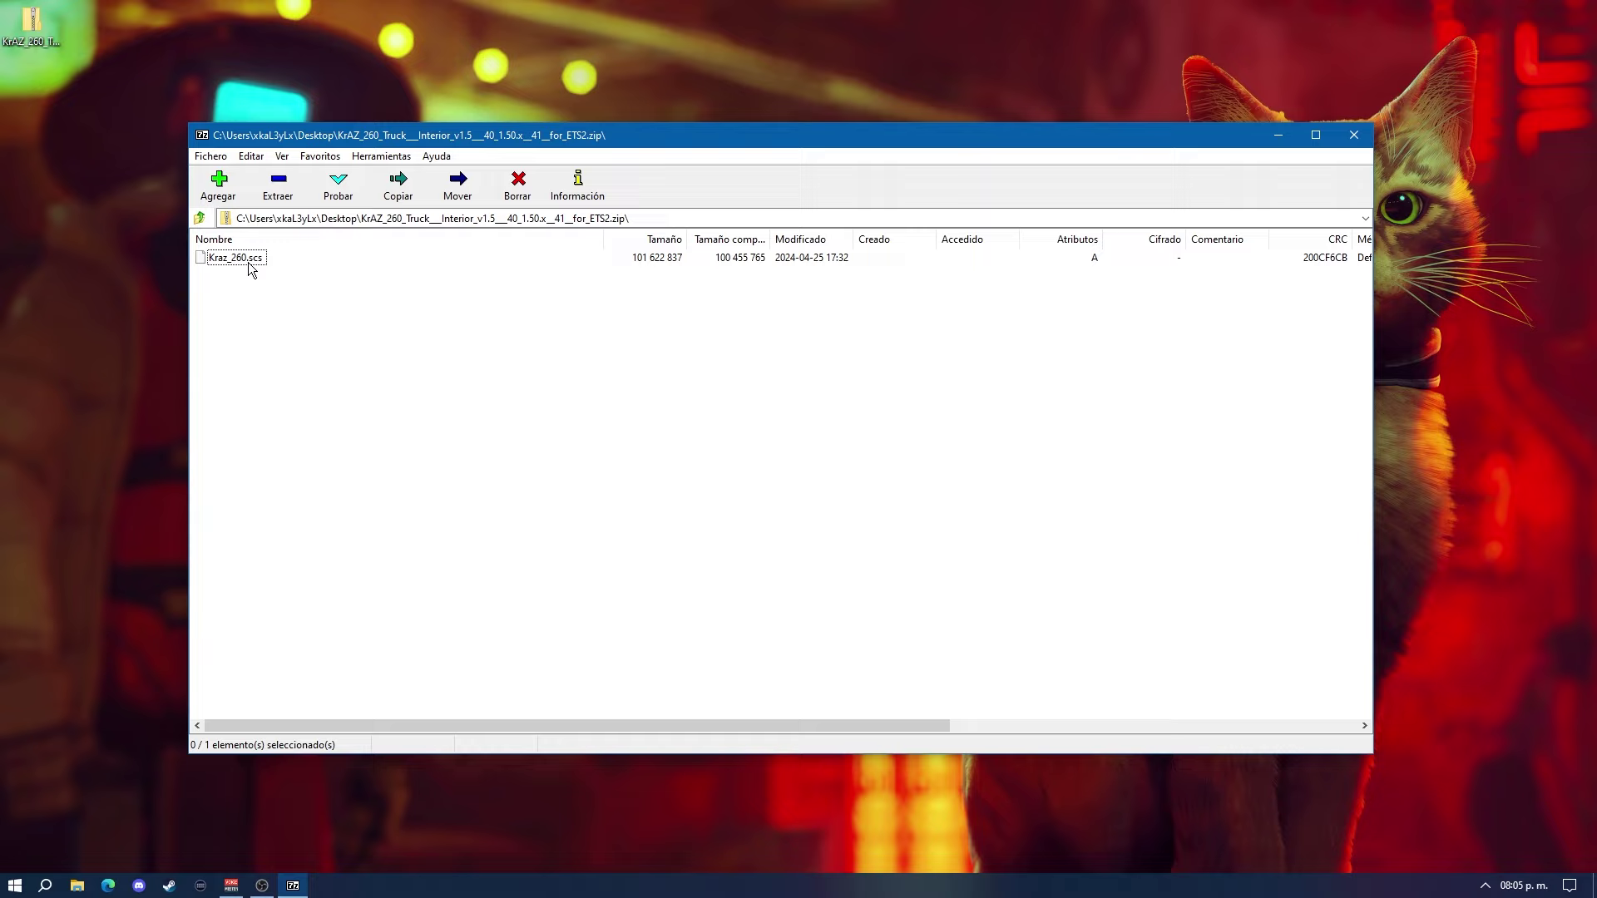
{"action": "left_click_drag", "start_coordinate": [256, 263], "coordinate": [116, 197]}
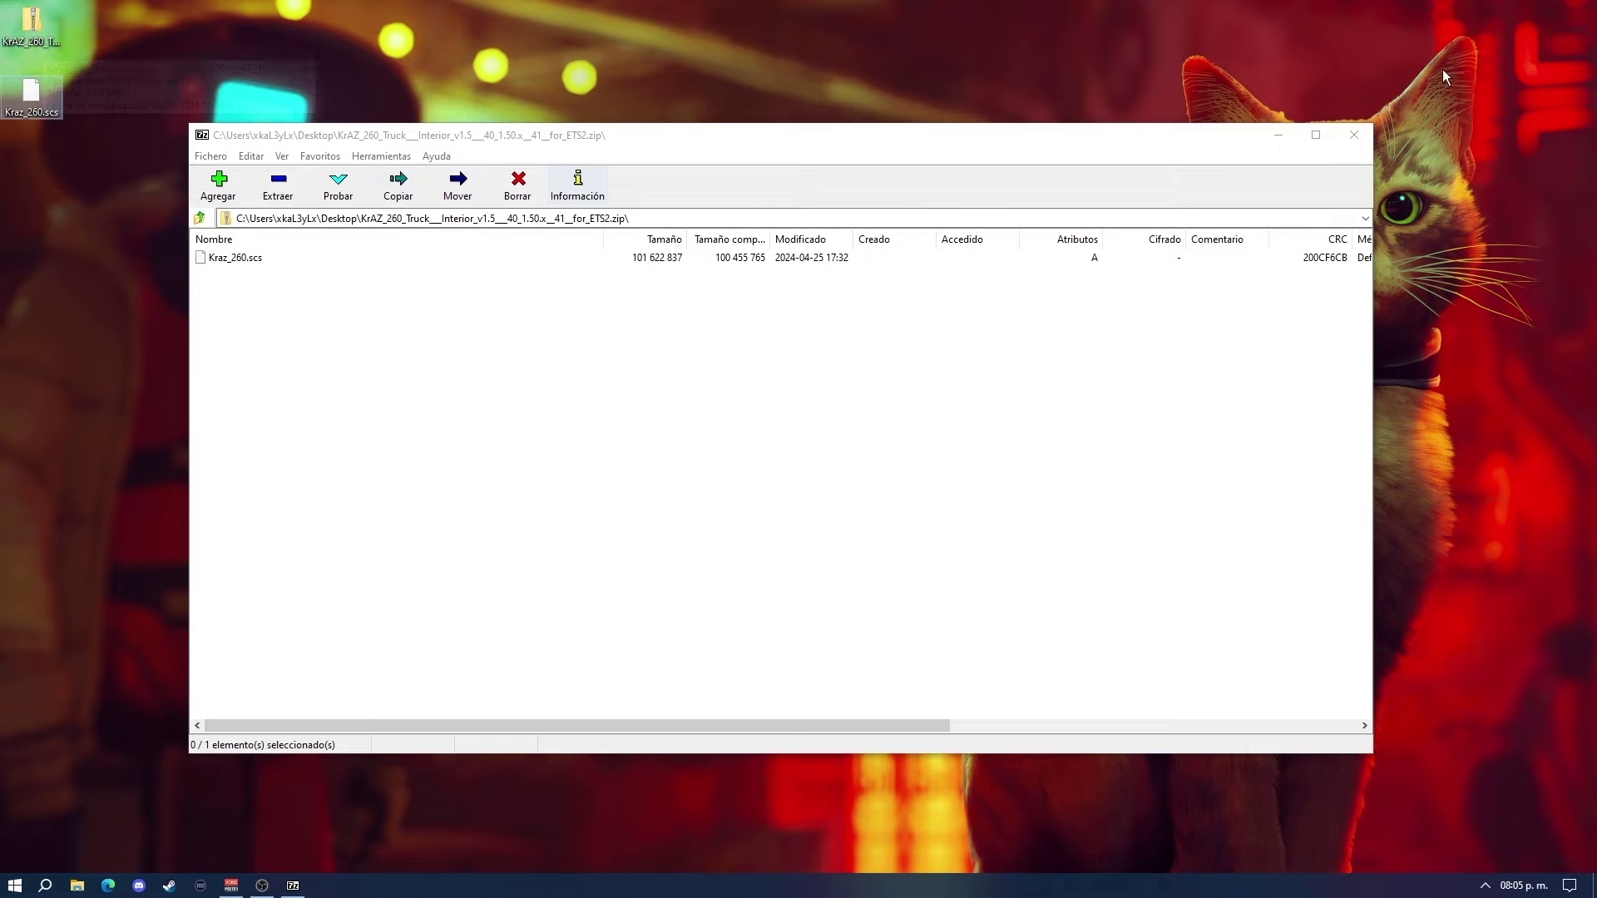
{"action": "left_click", "coordinate": [1354, 135]}
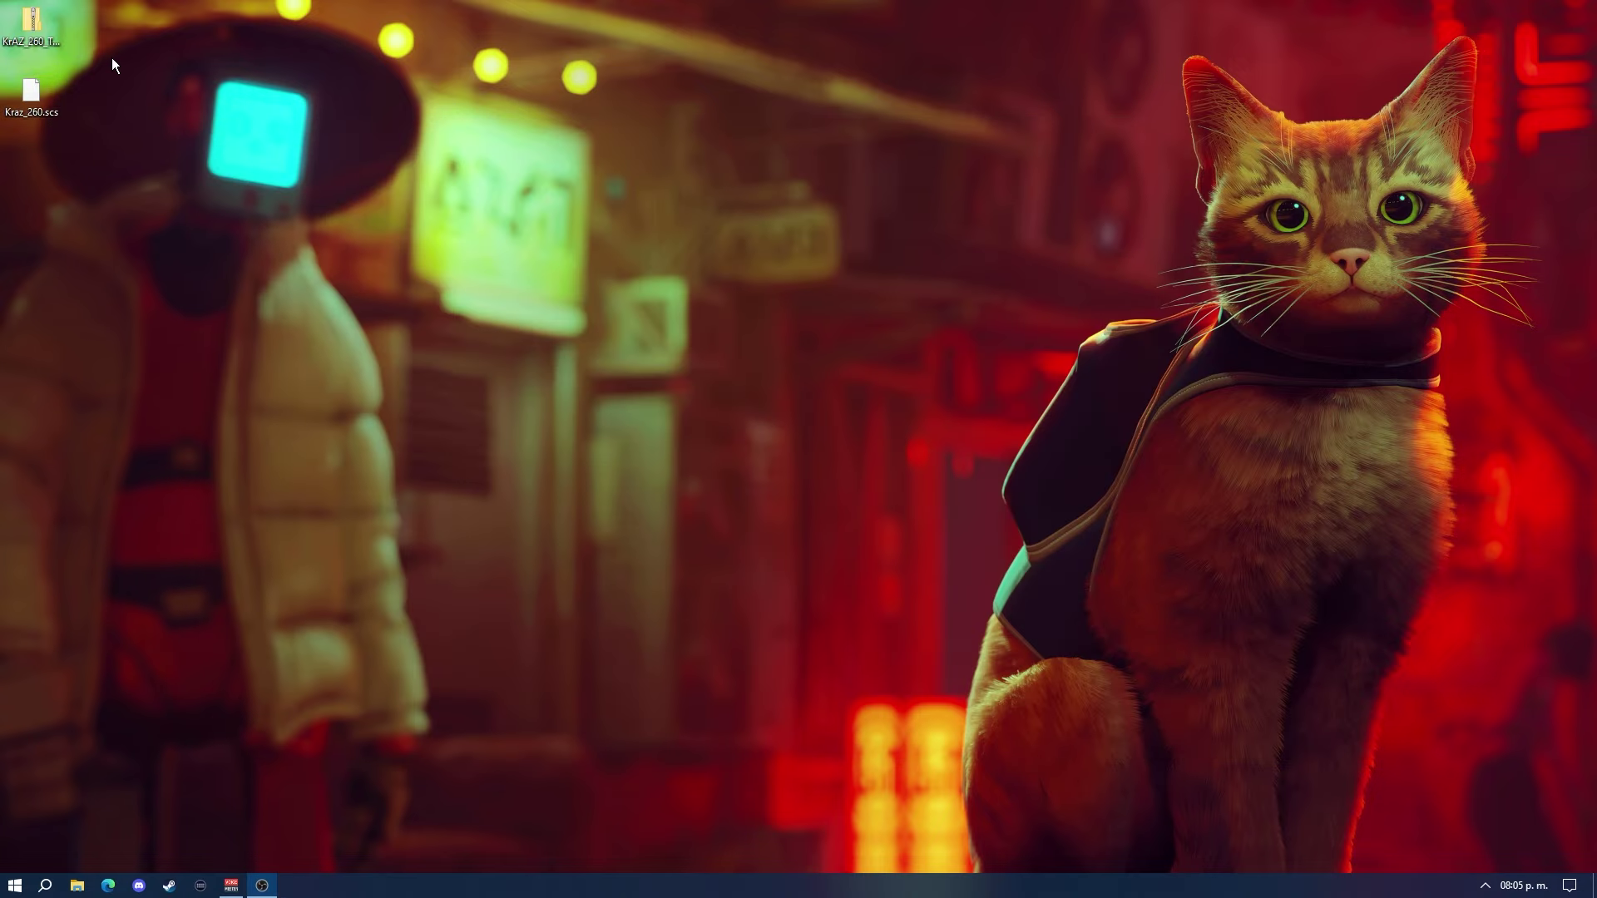
Step: Open the extracted Kraz_260.scs file as an archive in 7-Zip
{"action": "right_click", "coordinate": [38, 96]}
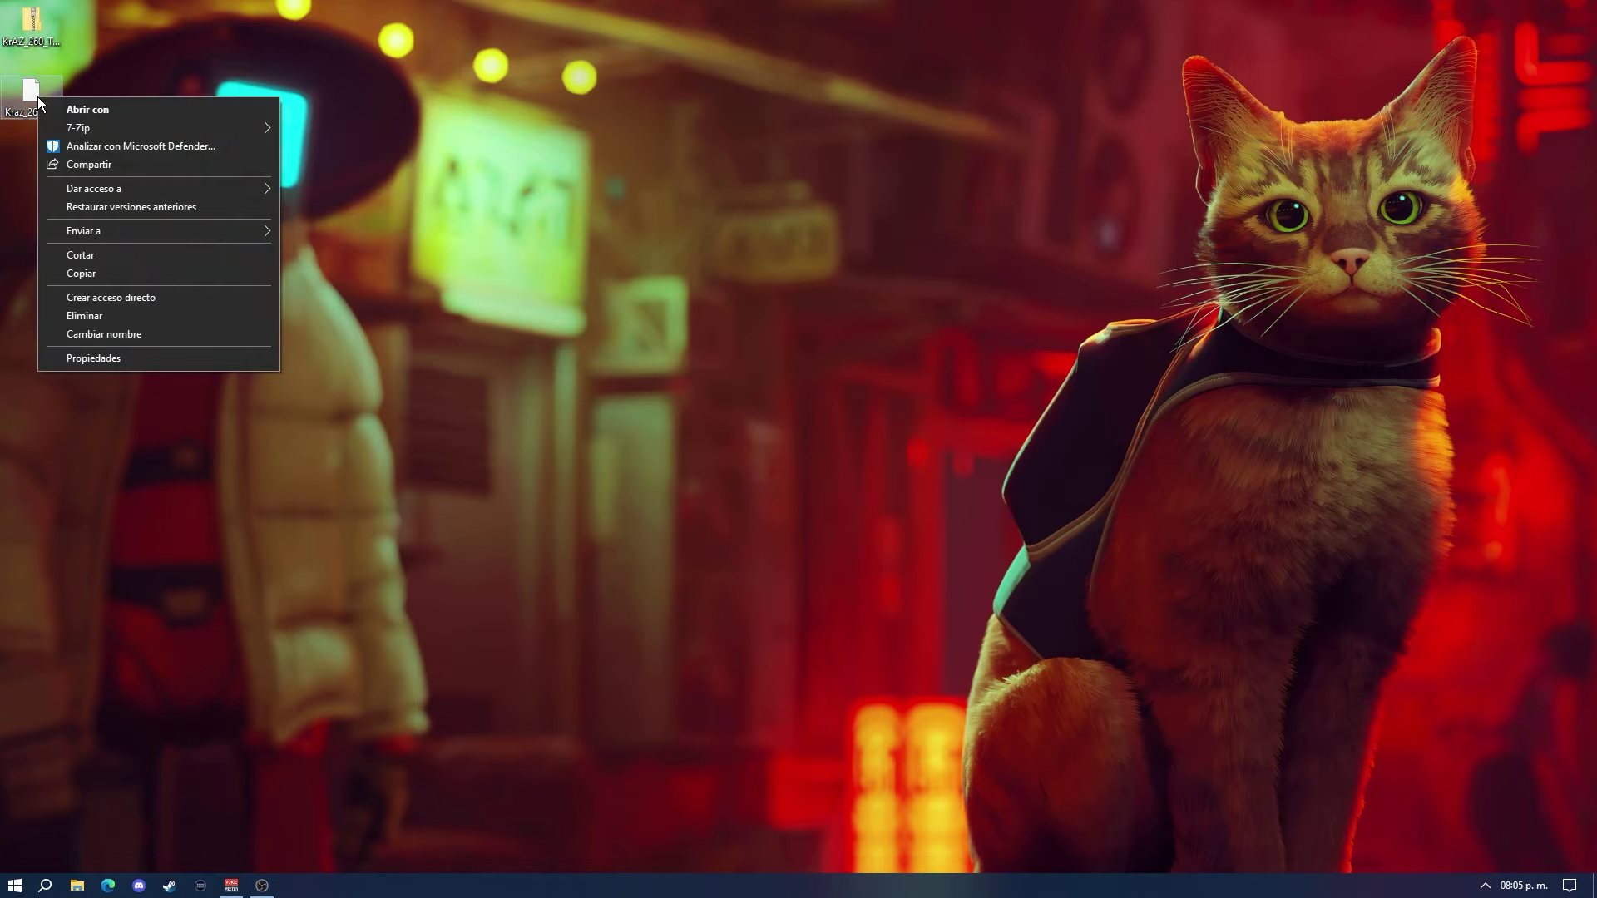
{"action": "mouse_move", "coordinate": [132, 124]}
{"action": "left_click", "coordinate": [318, 129]}
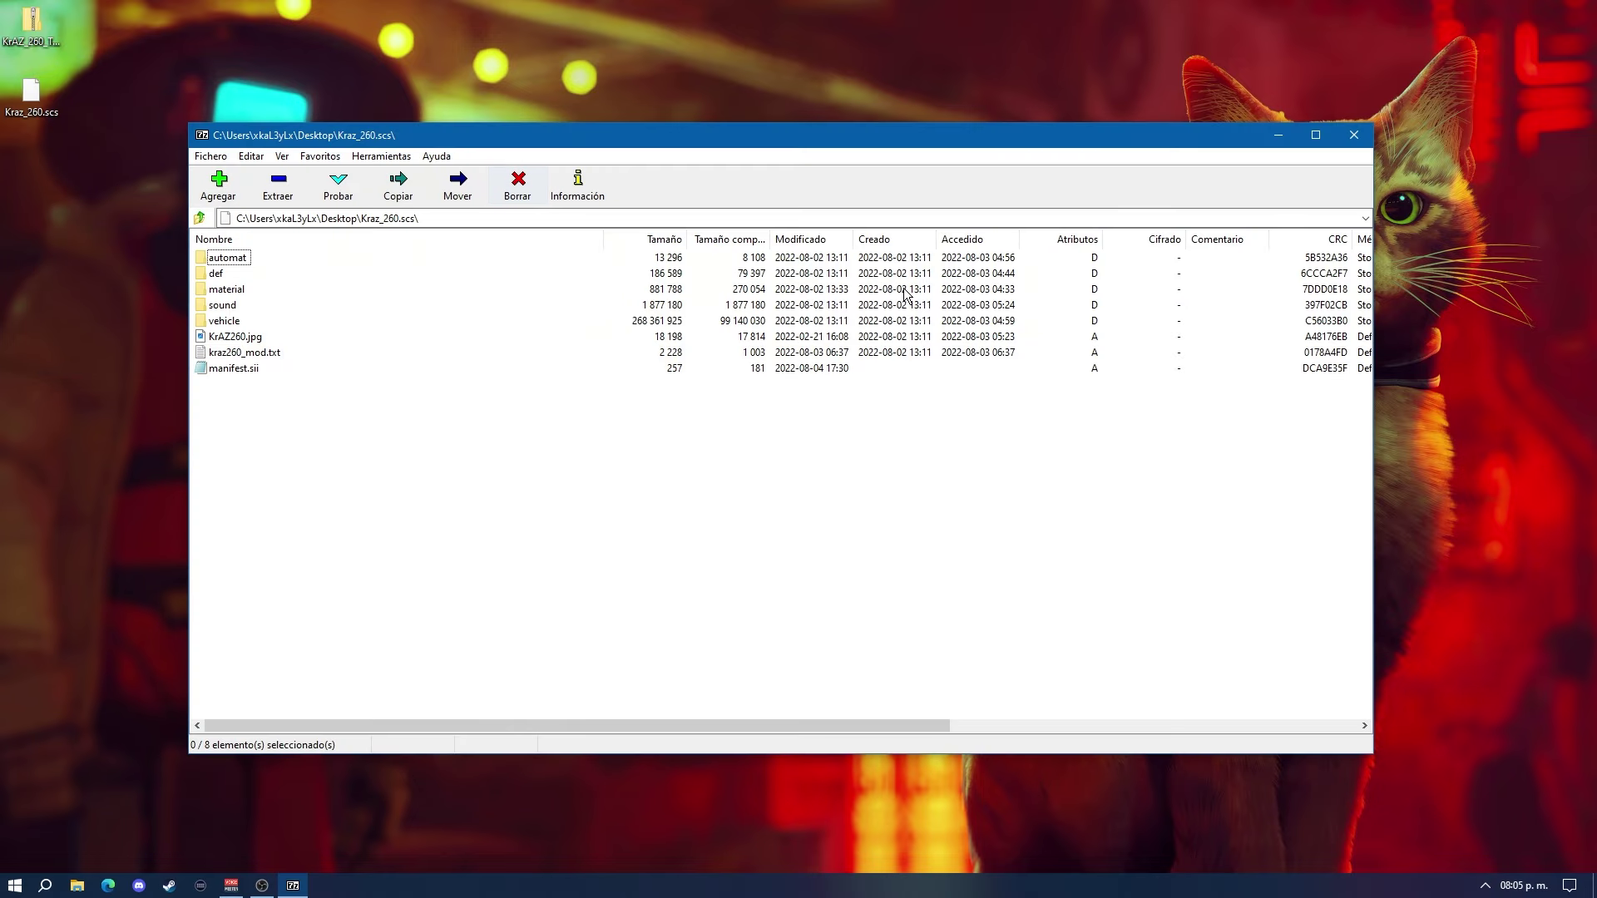
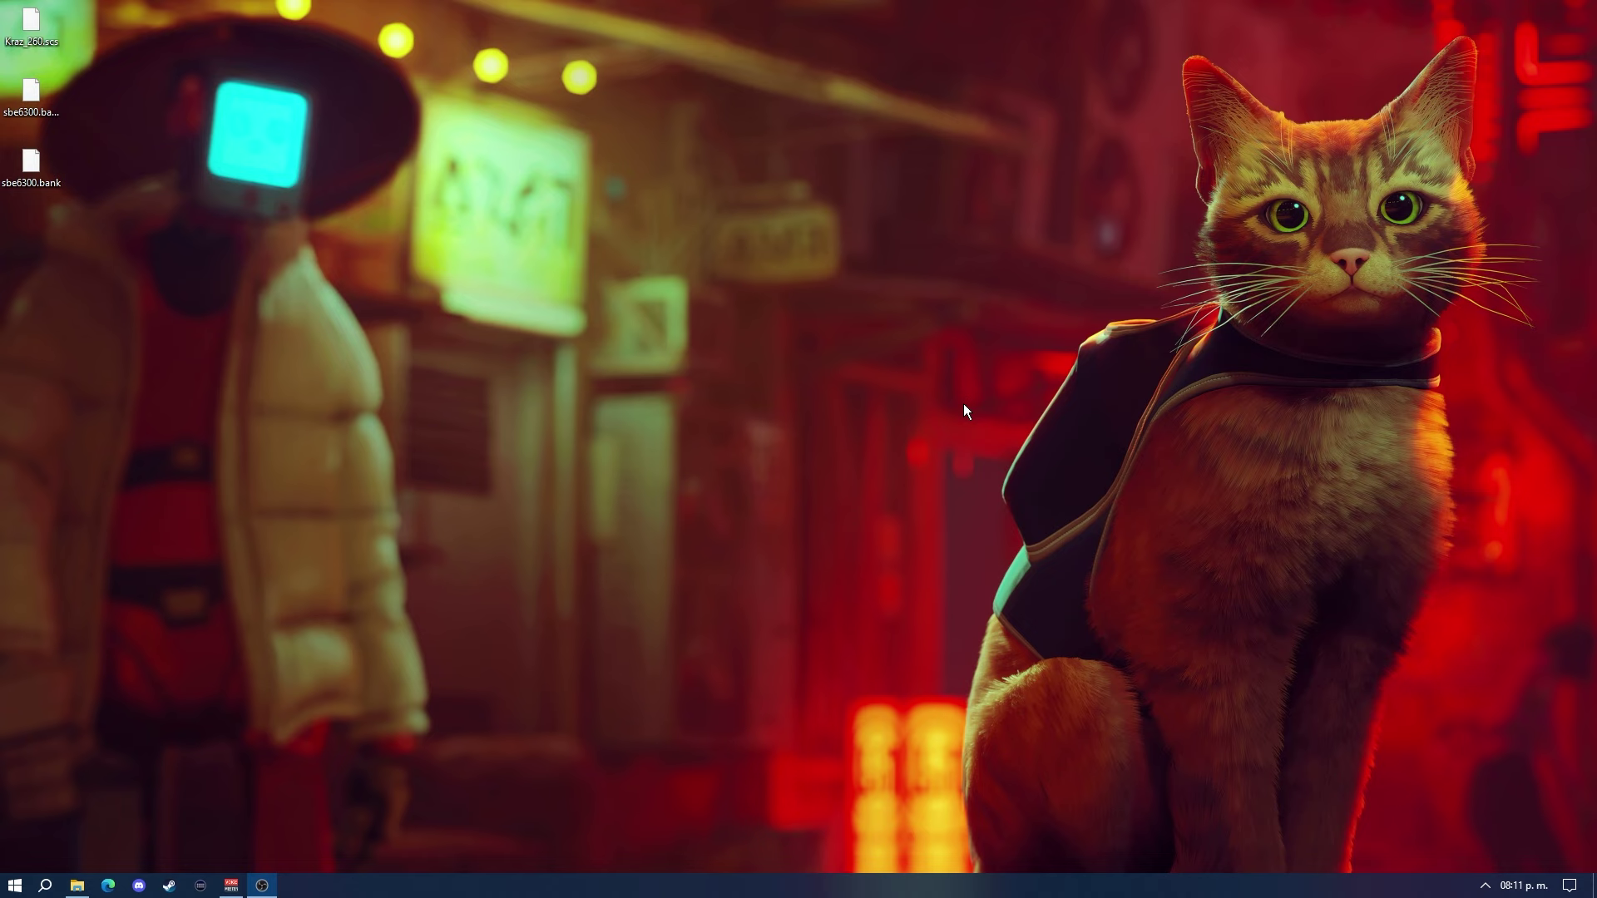
Step: Move Kraz_260.scs from the desktop into the Documents\Euro Truck Simulator 2\mod folder and close the folder window
{"action": "left_click", "coordinate": [77, 885]}
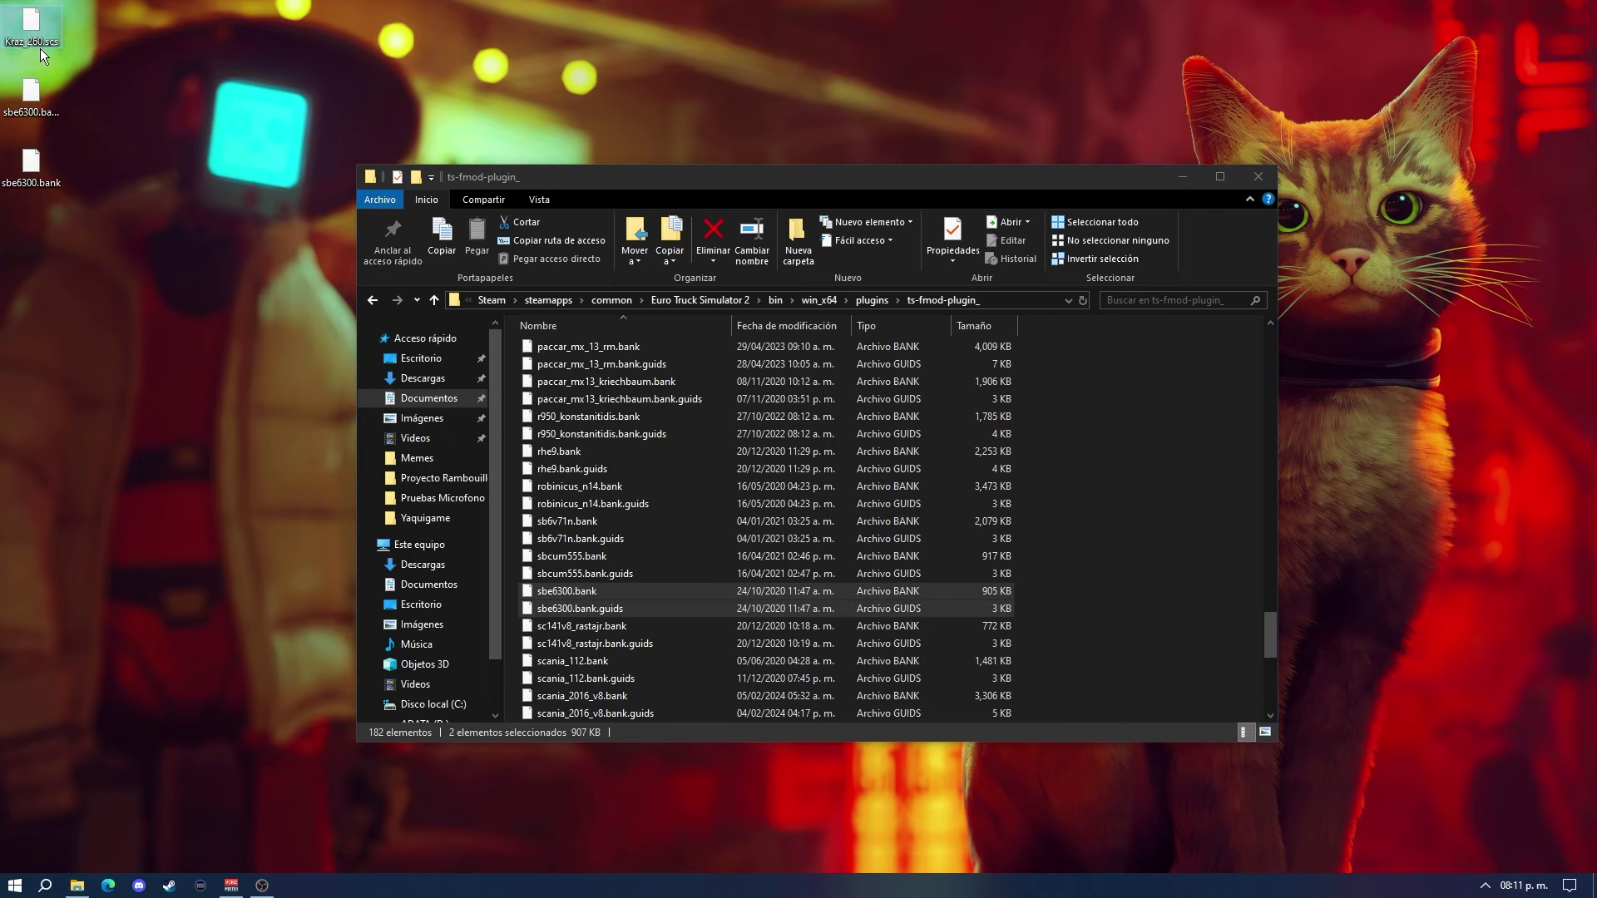
{"action": "left_click", "coordinate": [422, 399]}
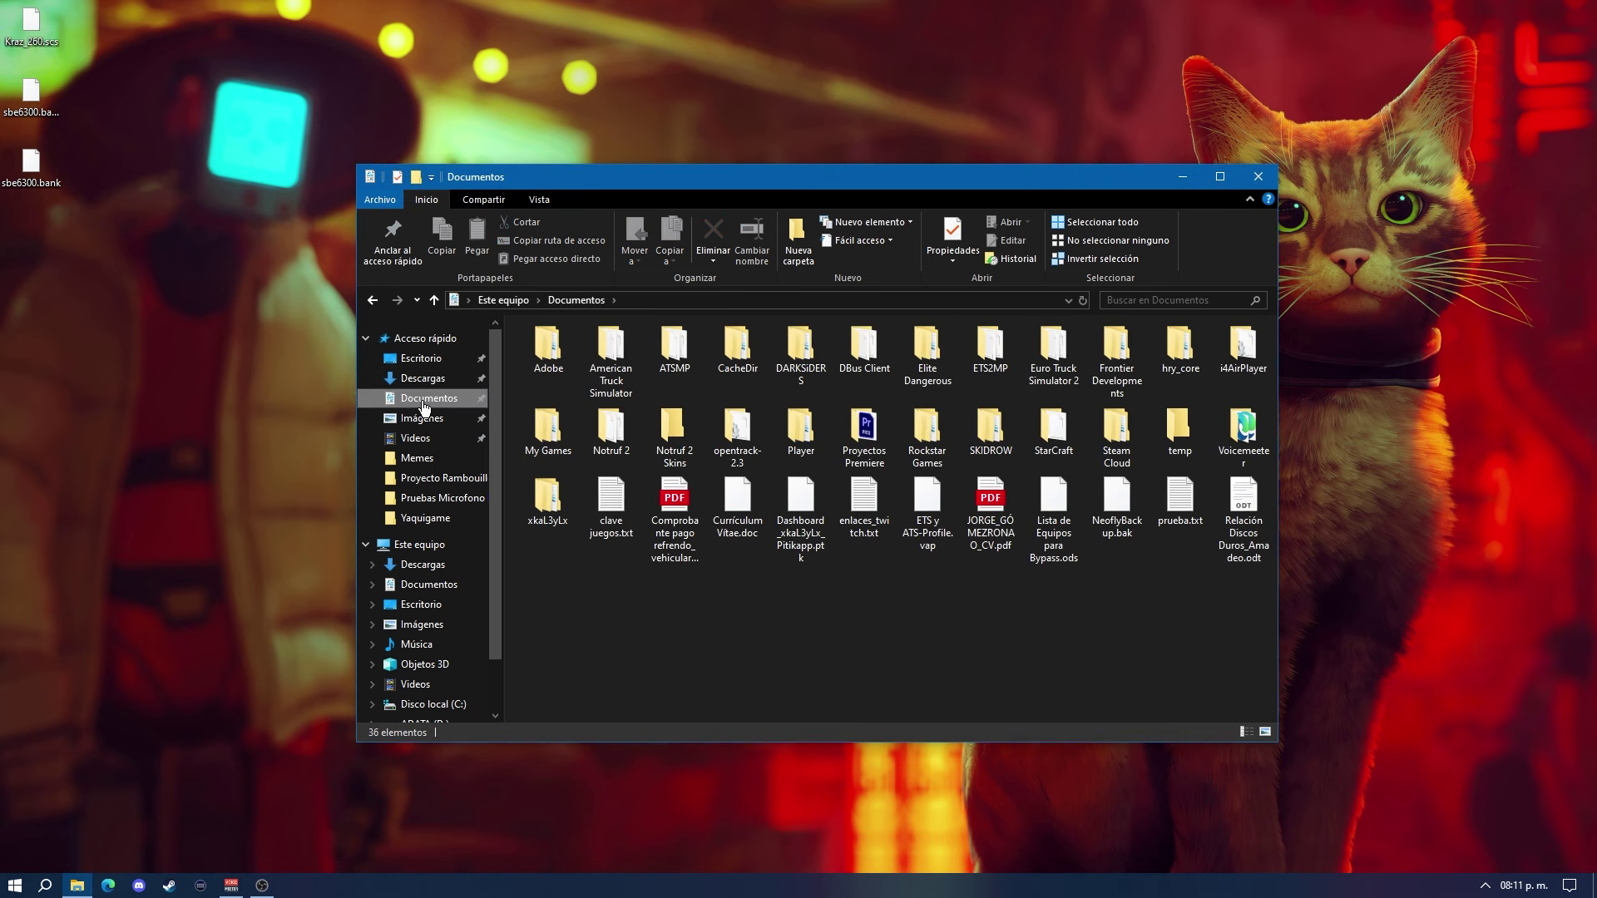
{"action": "double_click", "coordinate": [1051, 388]}
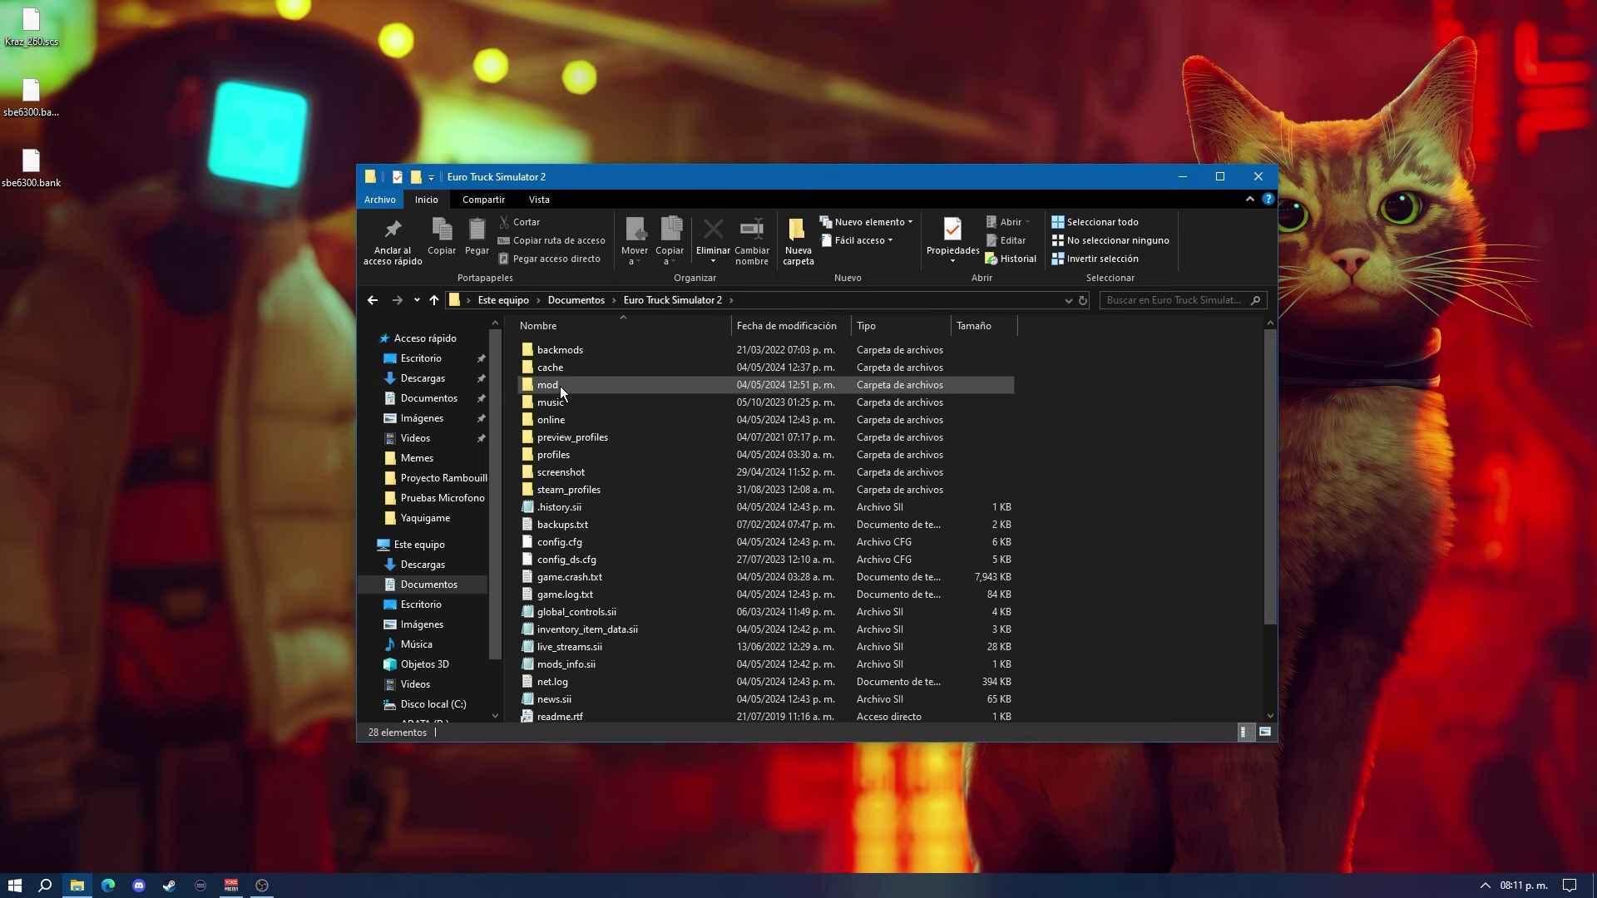
{"action": "double_click", "coordinate": [561, 385]}
{"action": "left_click_drag", "start_coordinate": [31, 25], "coordinate": [701, 675]}
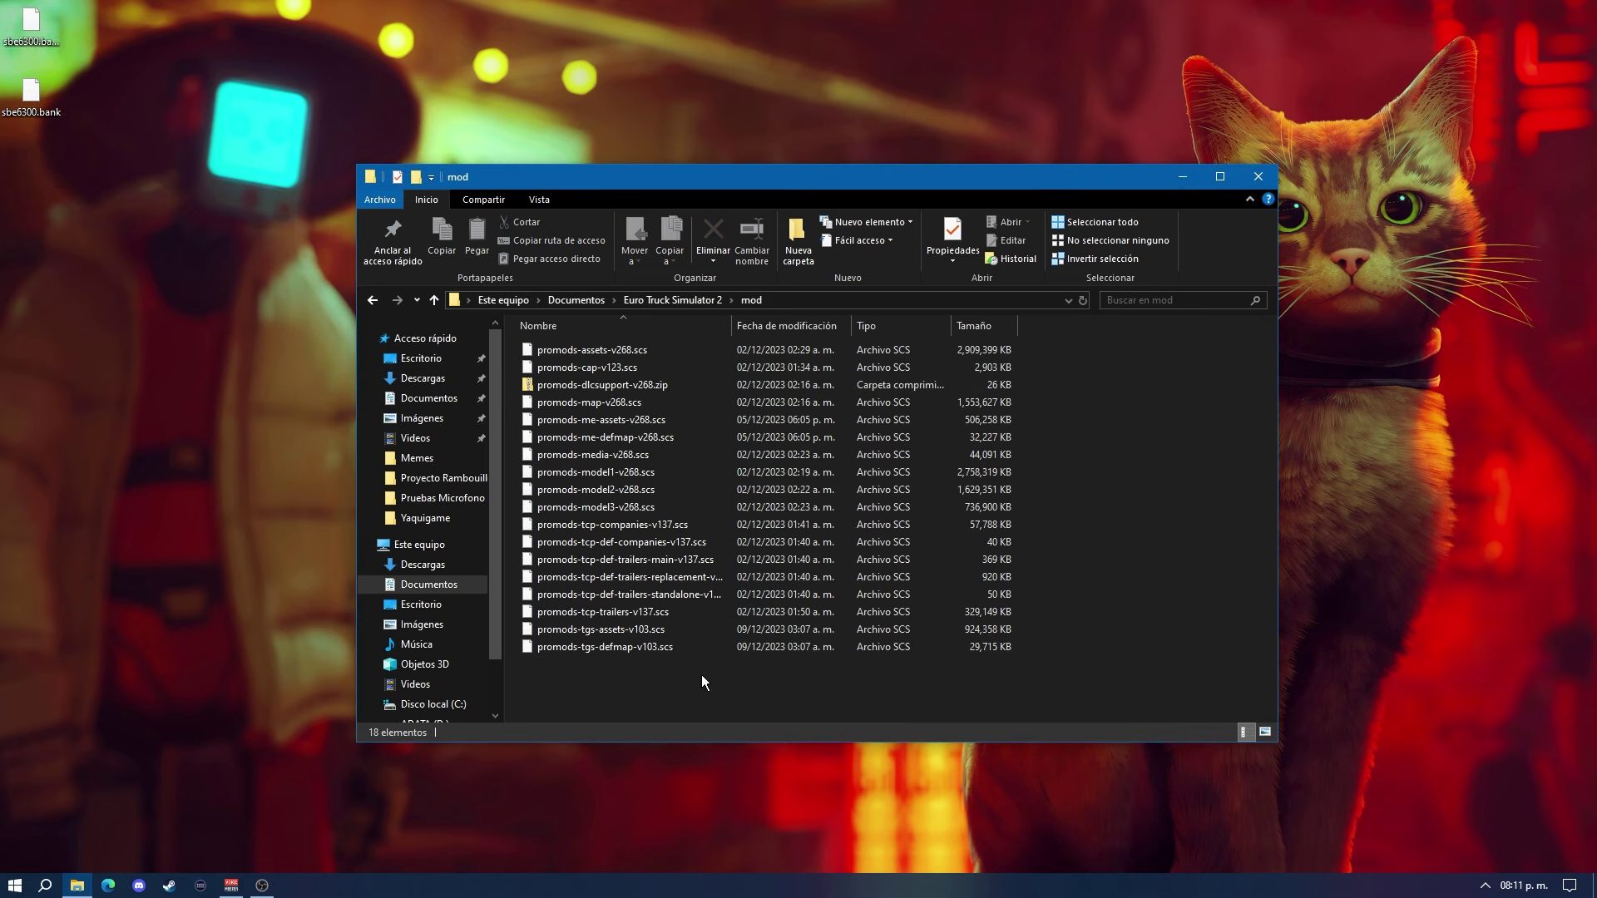
{"action": "left_click", "coordinate": [1258, 177]}
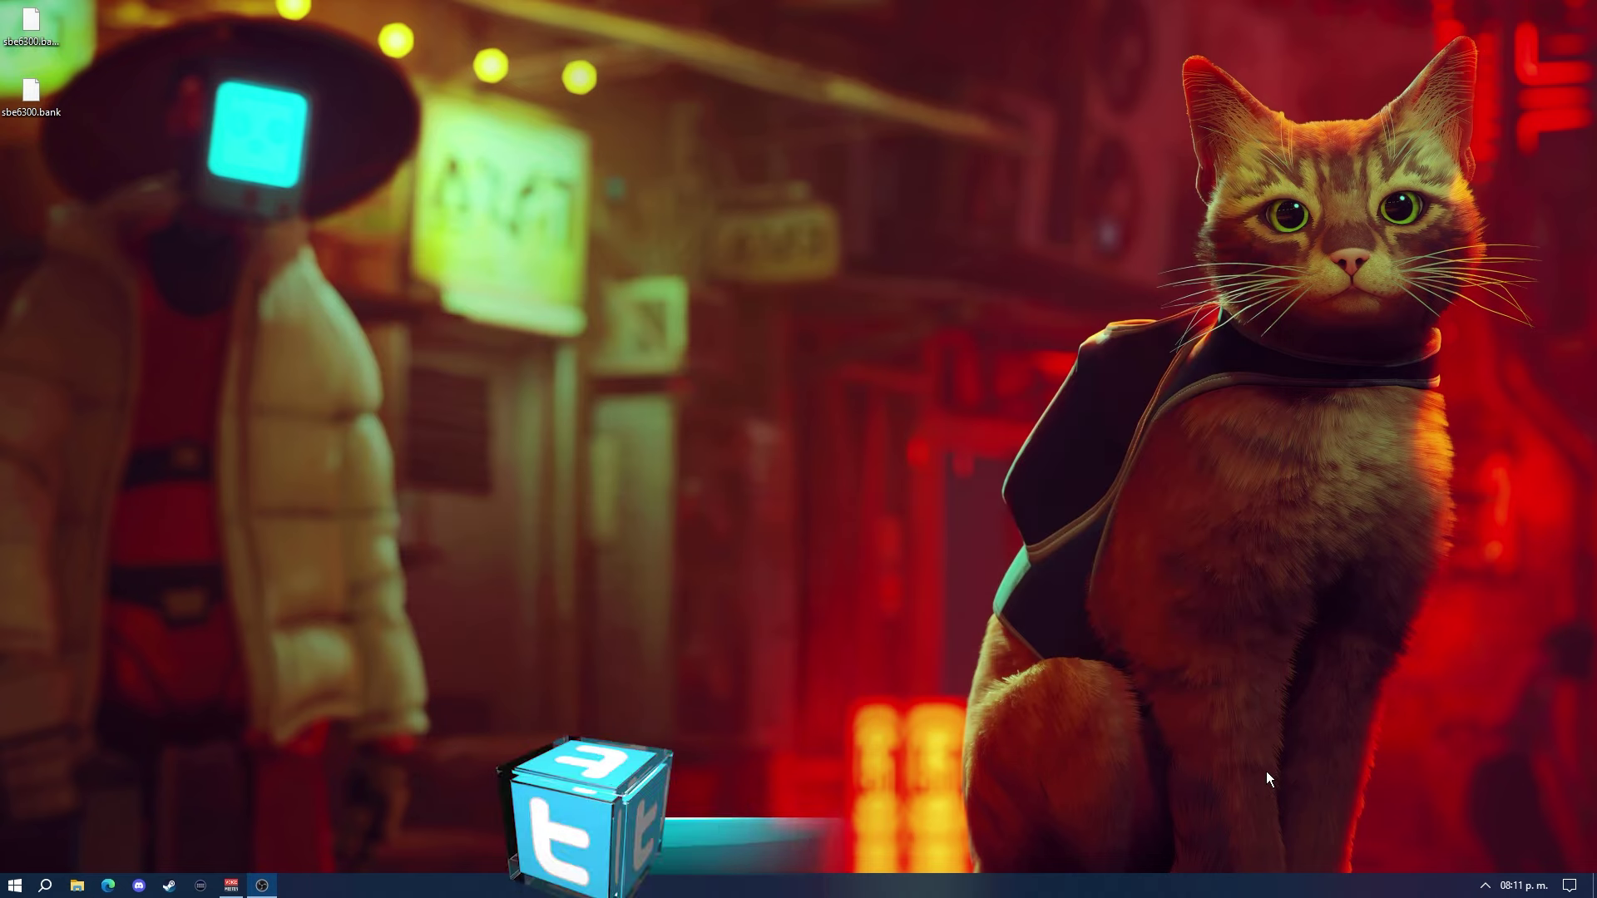
Step: Start Steam and launch Euro Truck Simulator 2 from it
{"action": "left_click", "coordinate": [1486, 886]}
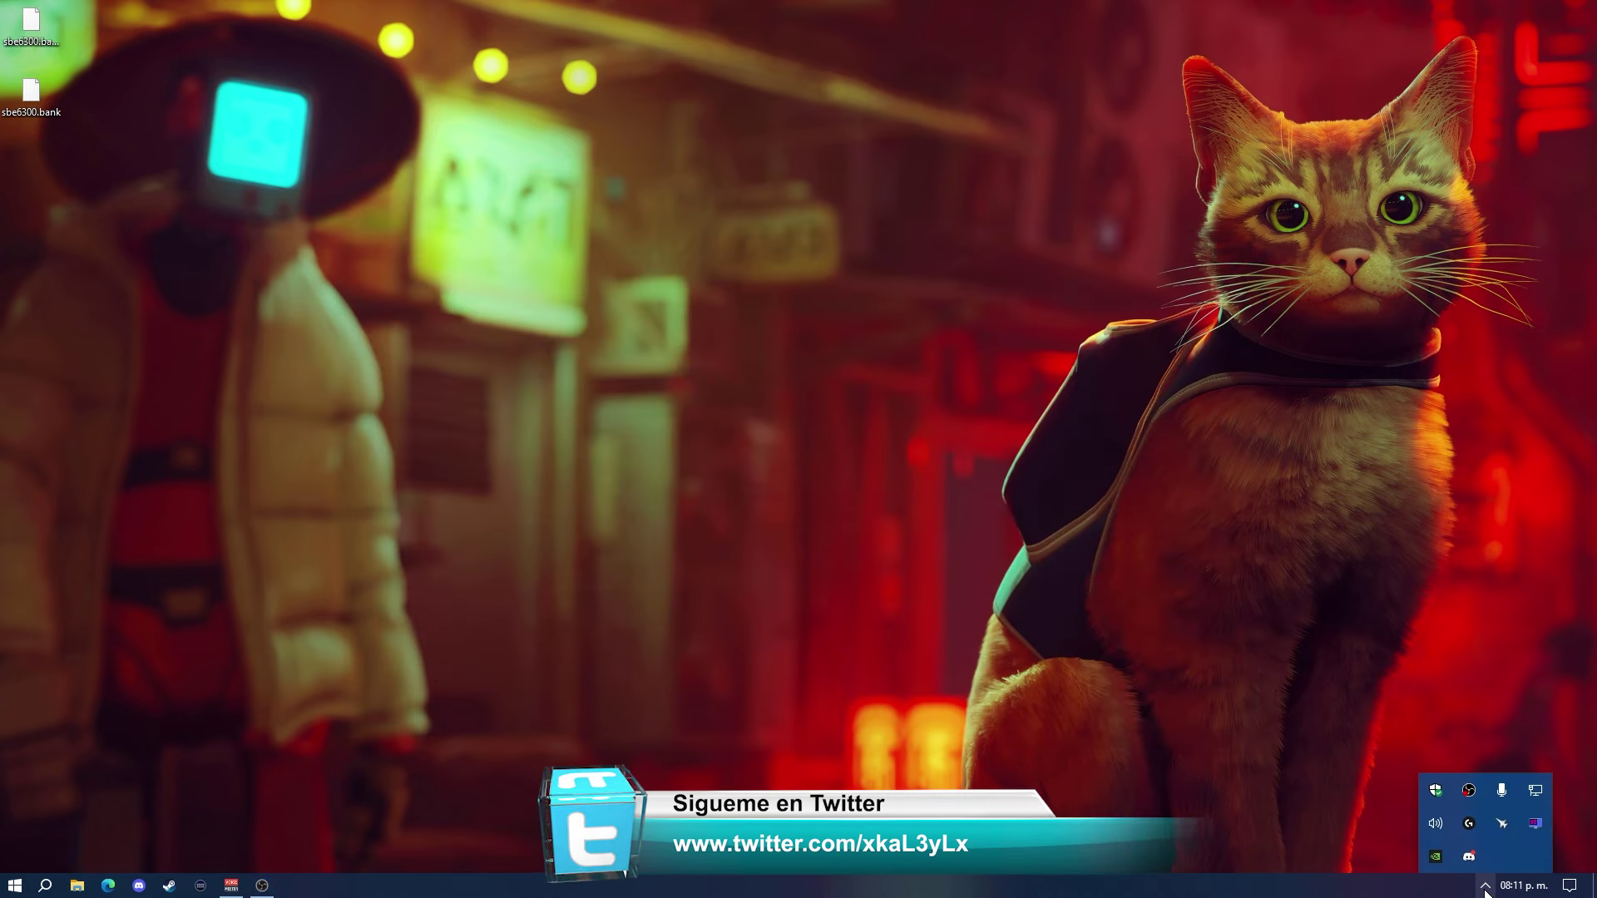
{"action": "left_click", "coordinate": [174, 888]}
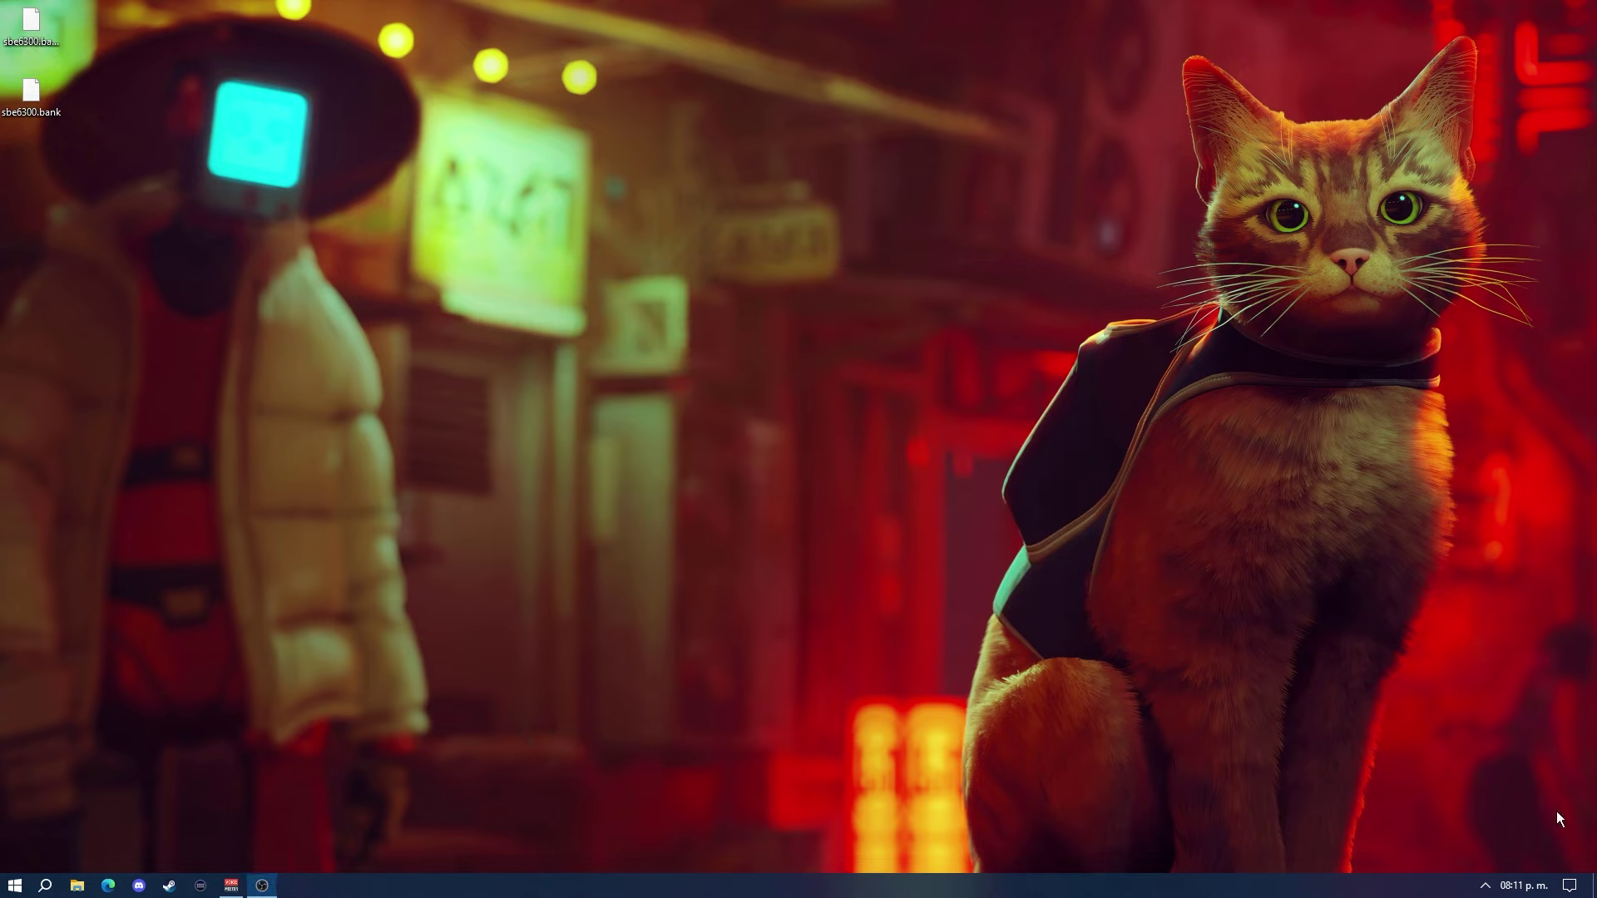
{"action": "left_click", "coordinate": [1483, 886]}
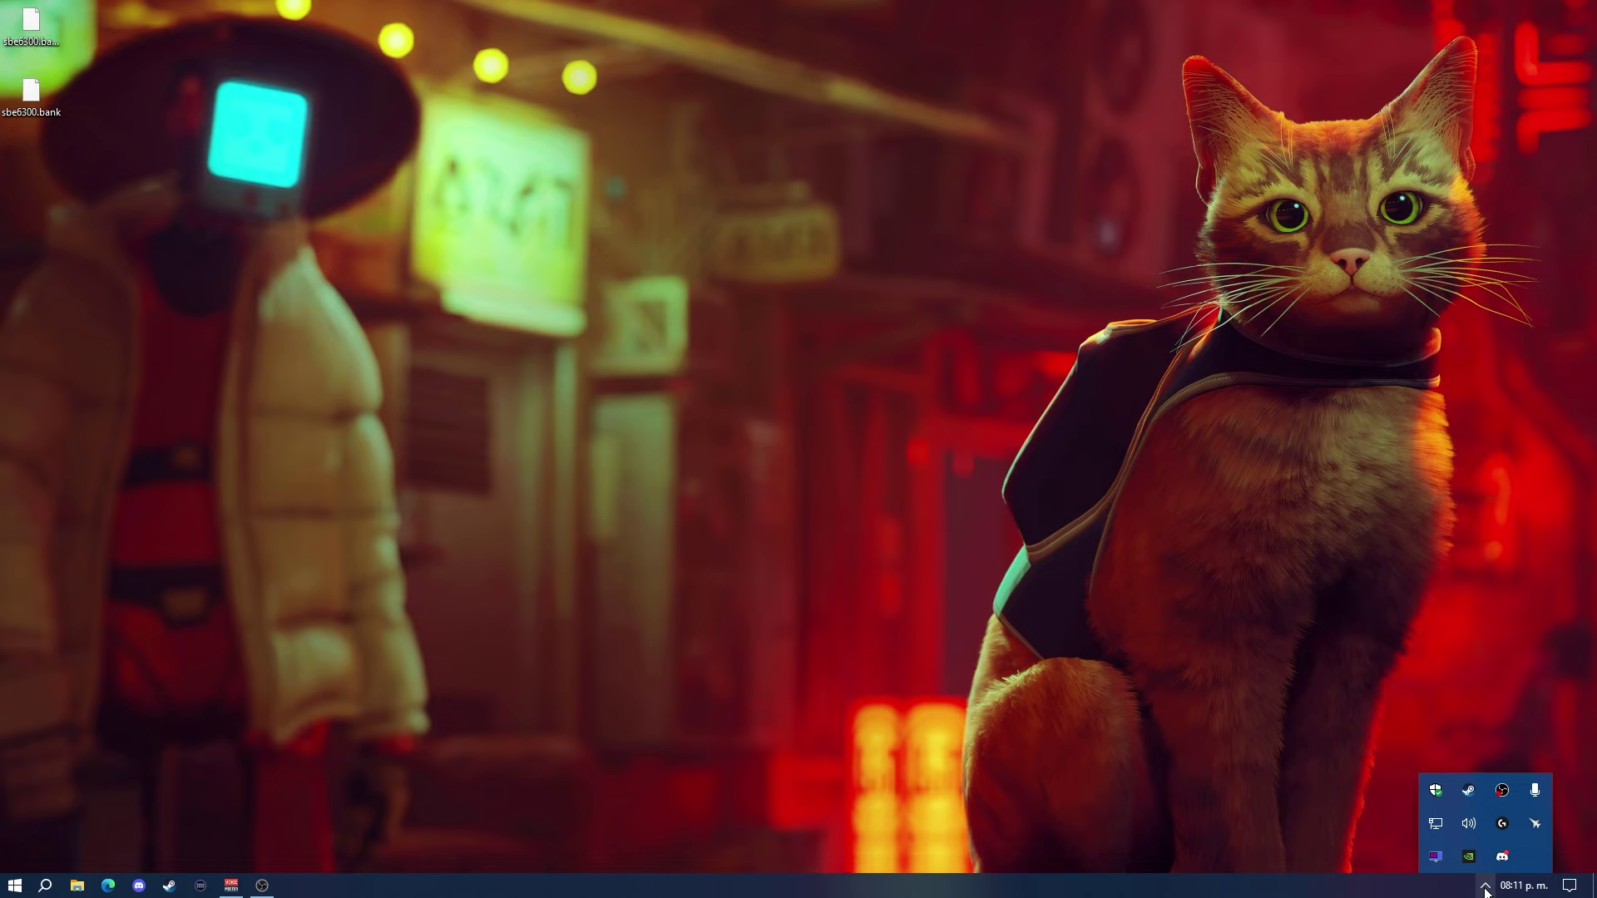
{"action": "right_click", "coordinate": [1465, 791]}
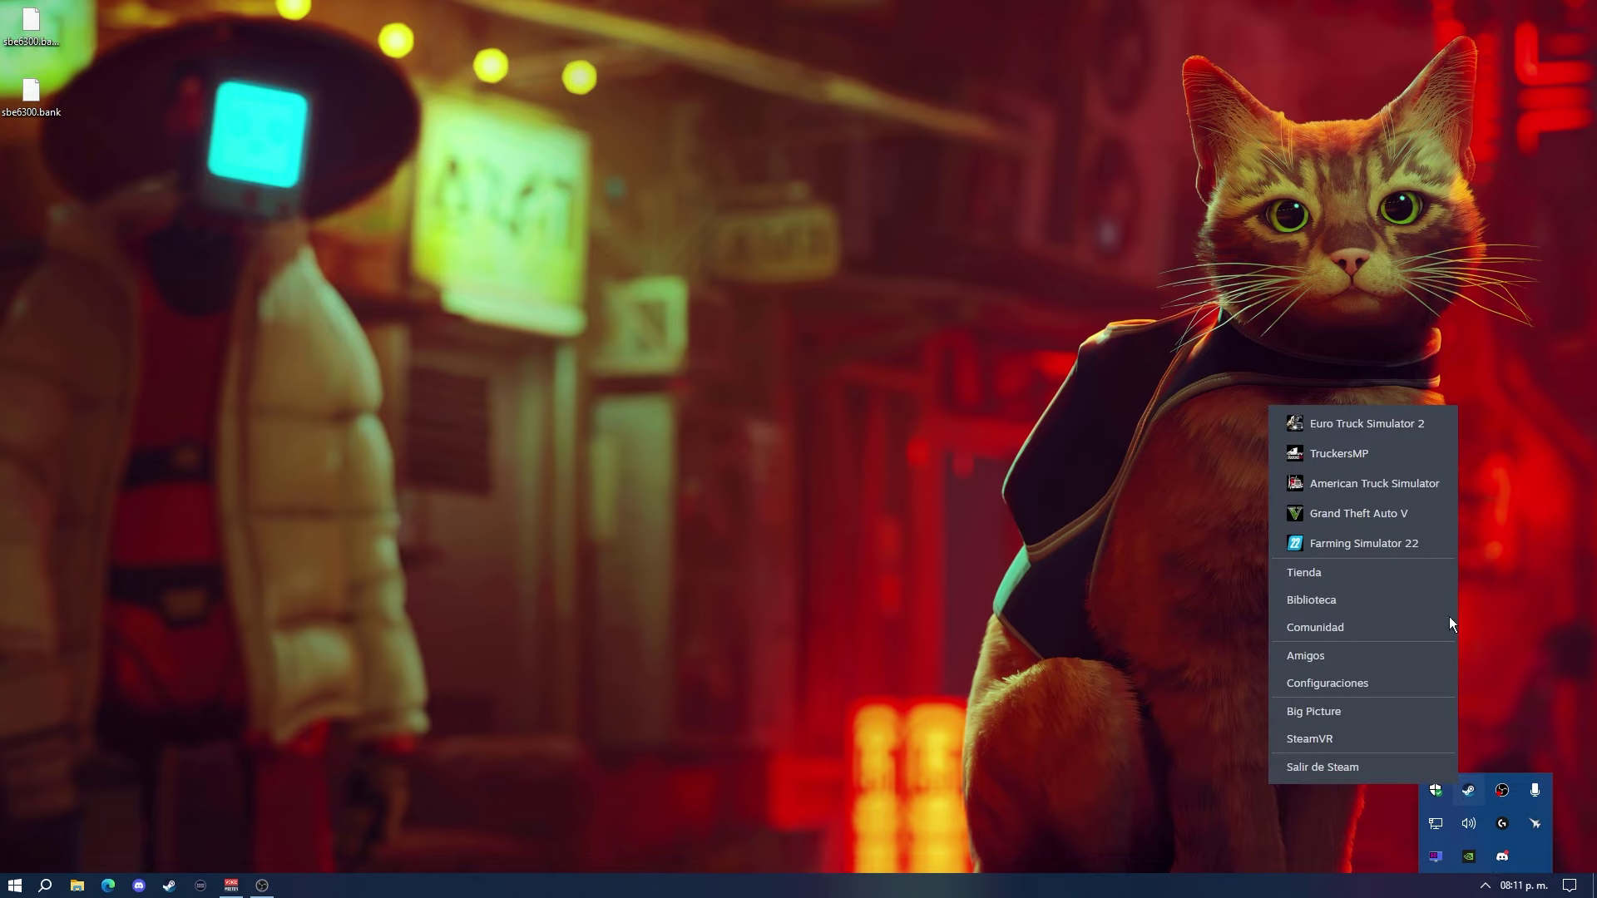
{"action": "left_click", "coordinate": [1347, 426]}
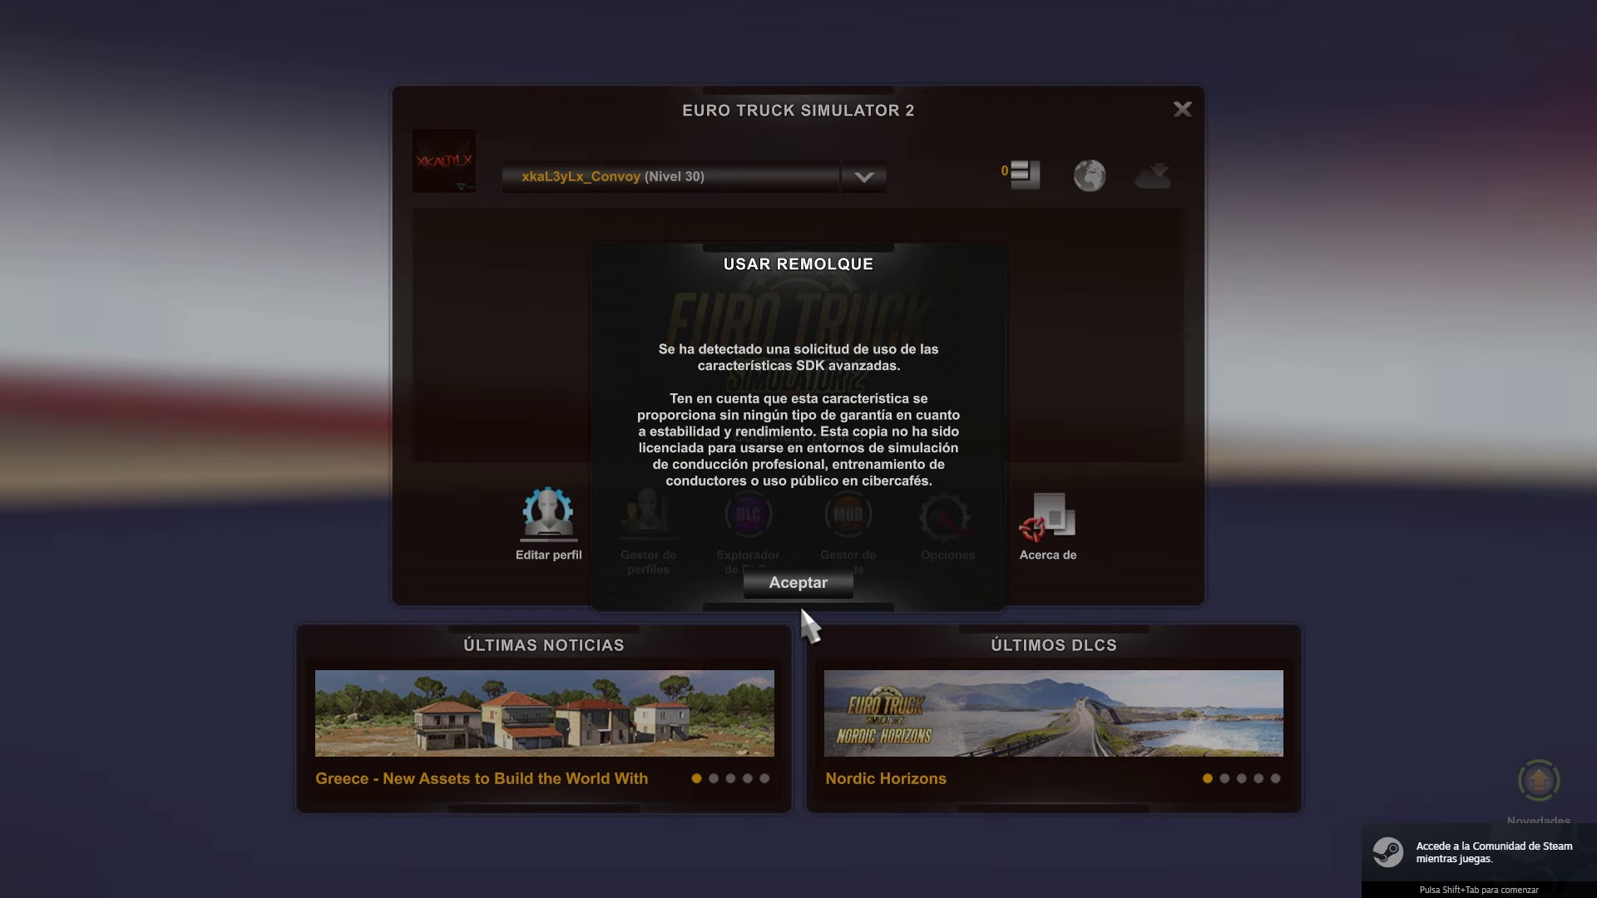
Step: Accept the SDK notice, activate the KrAZ-260 (1981) ETS2 mod for the current profile, and continue the saved game
{"action": "left_click", "coordinate": [801, 584]}
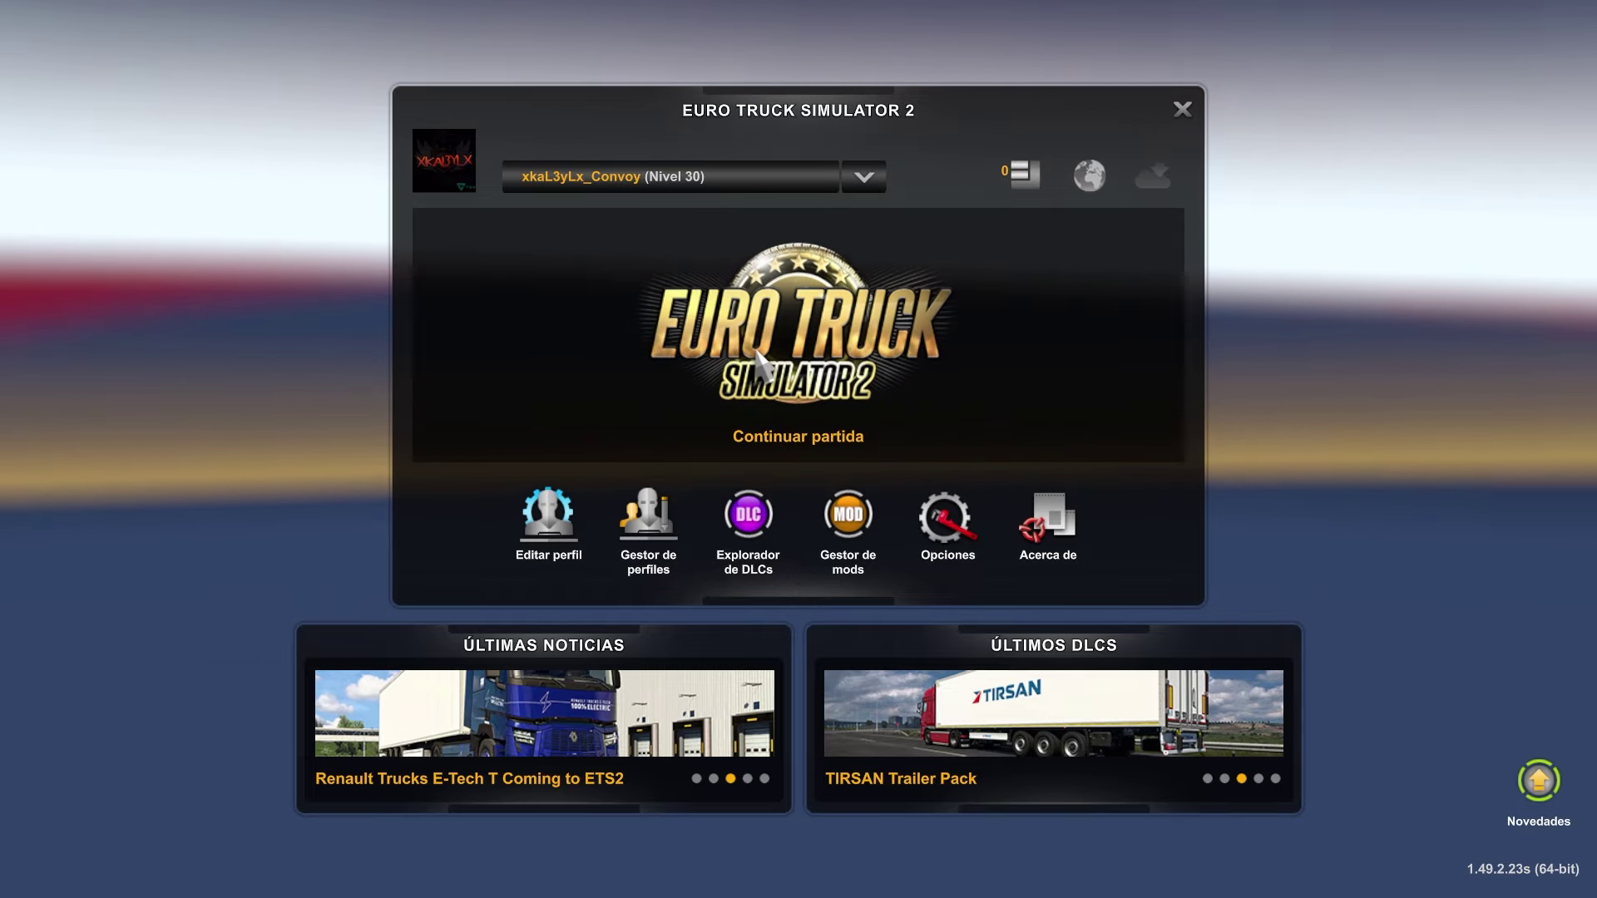
{"action": "left_click", "coordinate": [1016, 185]}
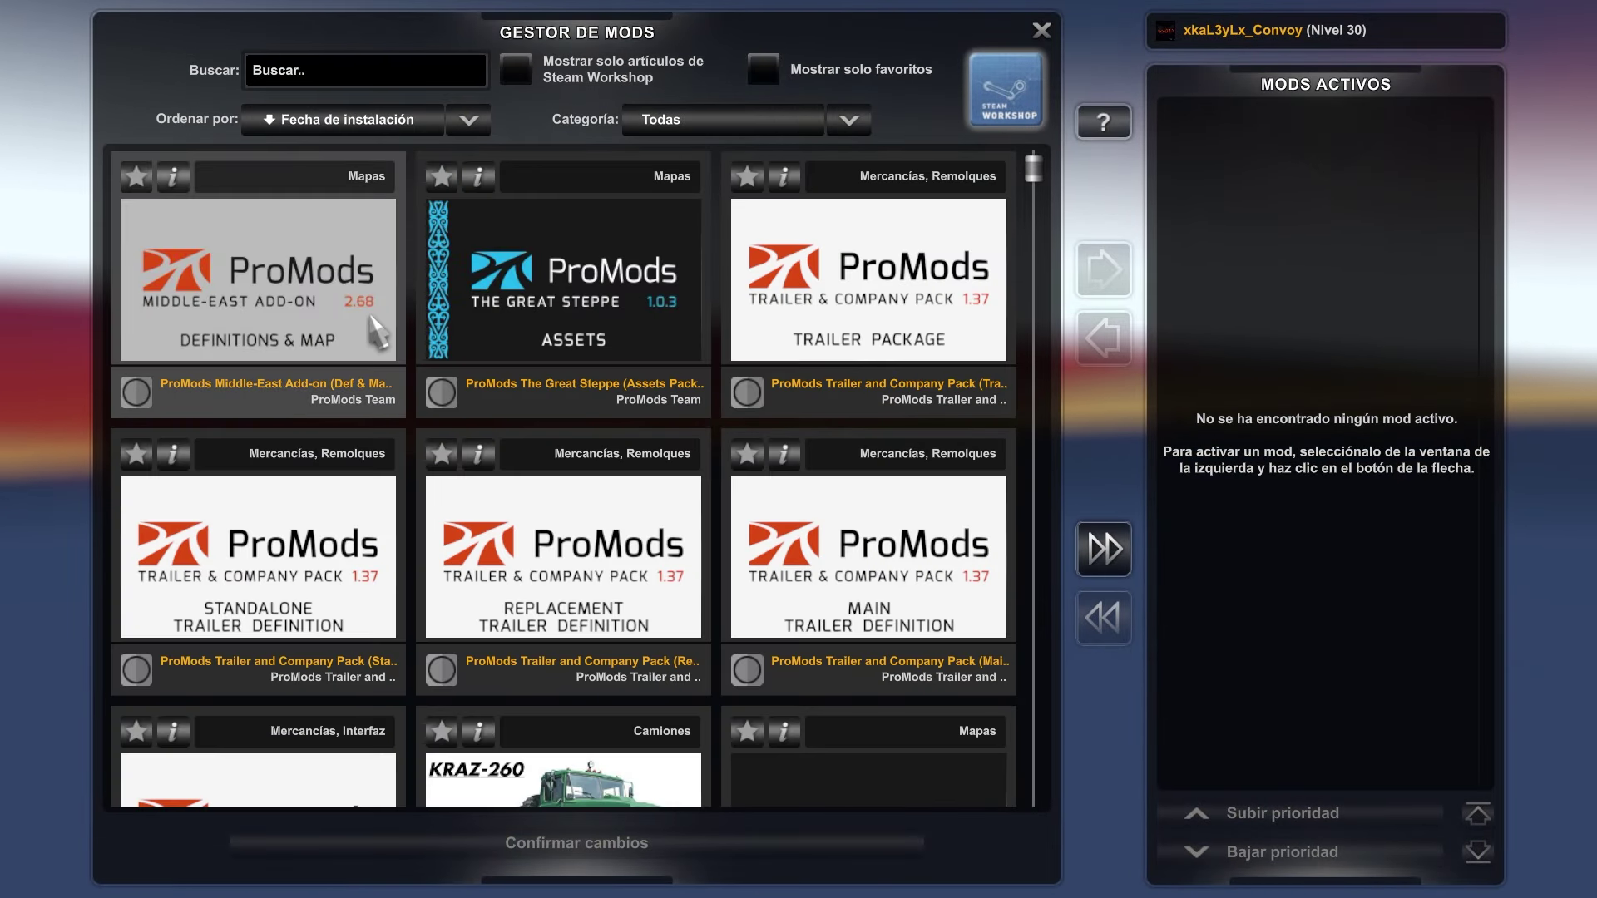
{"action": "scroll", "coordinate": [368, 316], "scroll_direction": "down", "scroll_amount": 3}
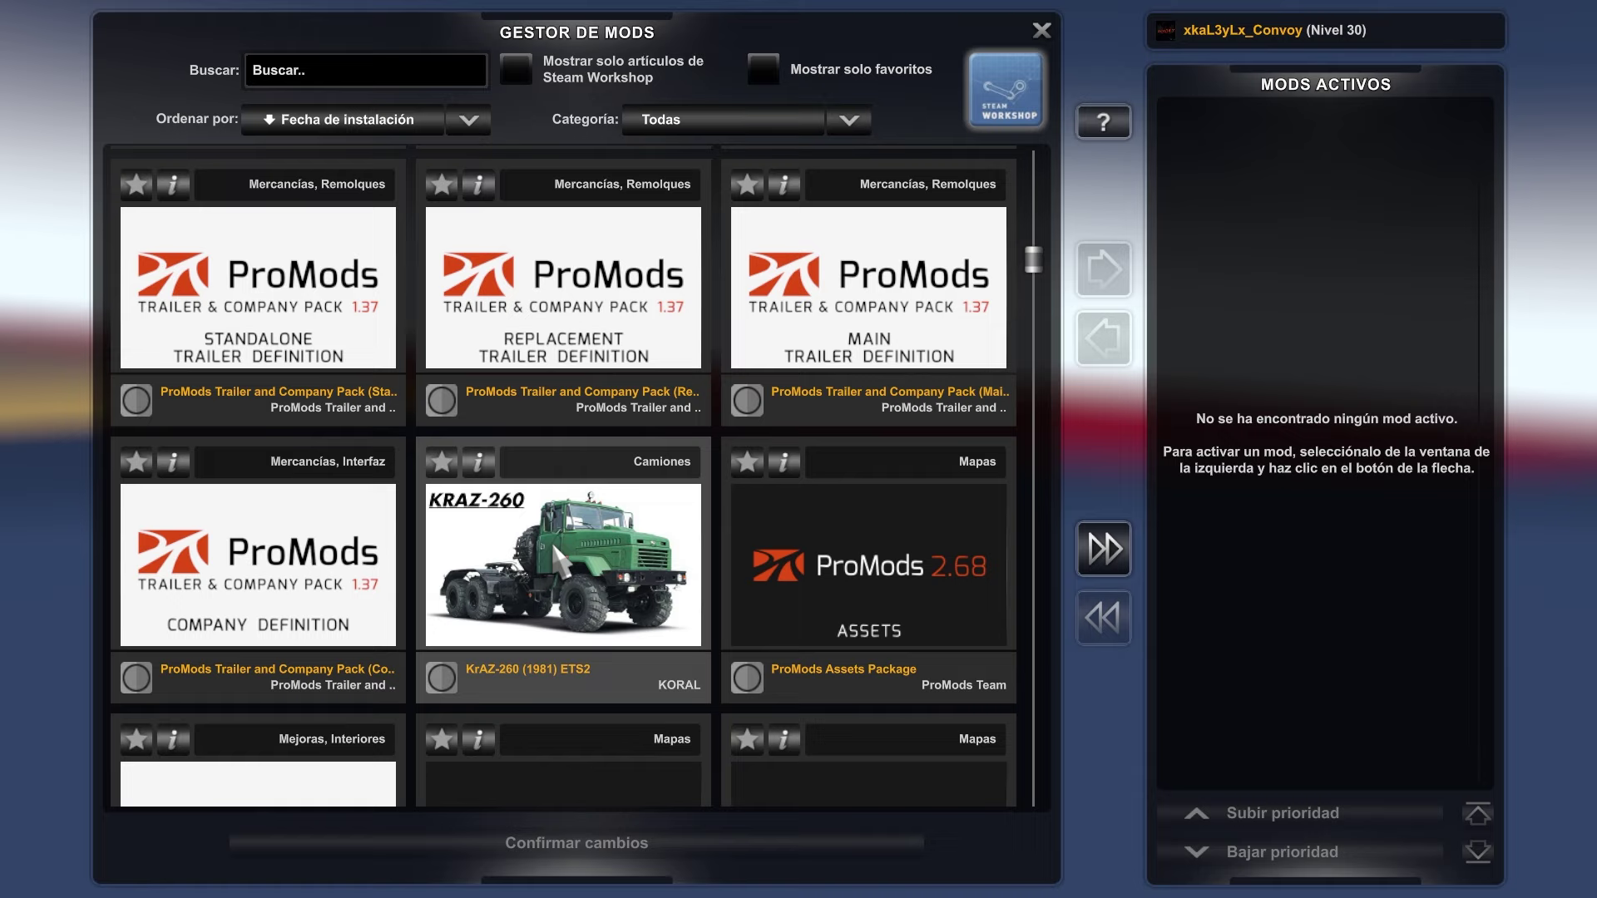
{"action": "double_click", "coordinate": [551, 541]}
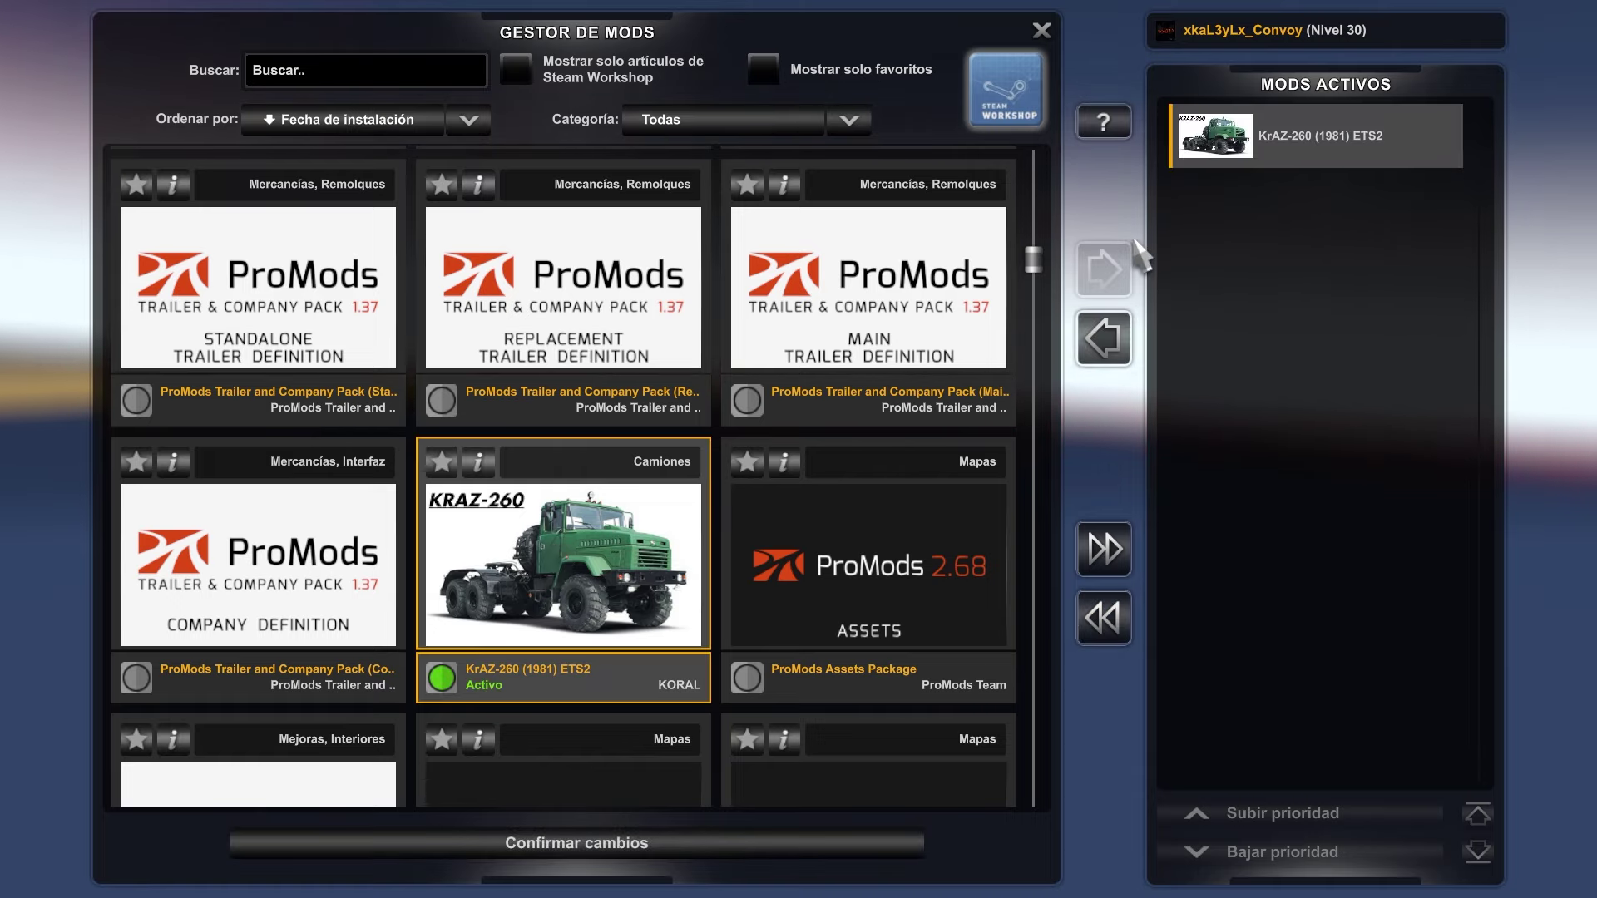
{"action": "left_click", "coordinate": [530, 835]}
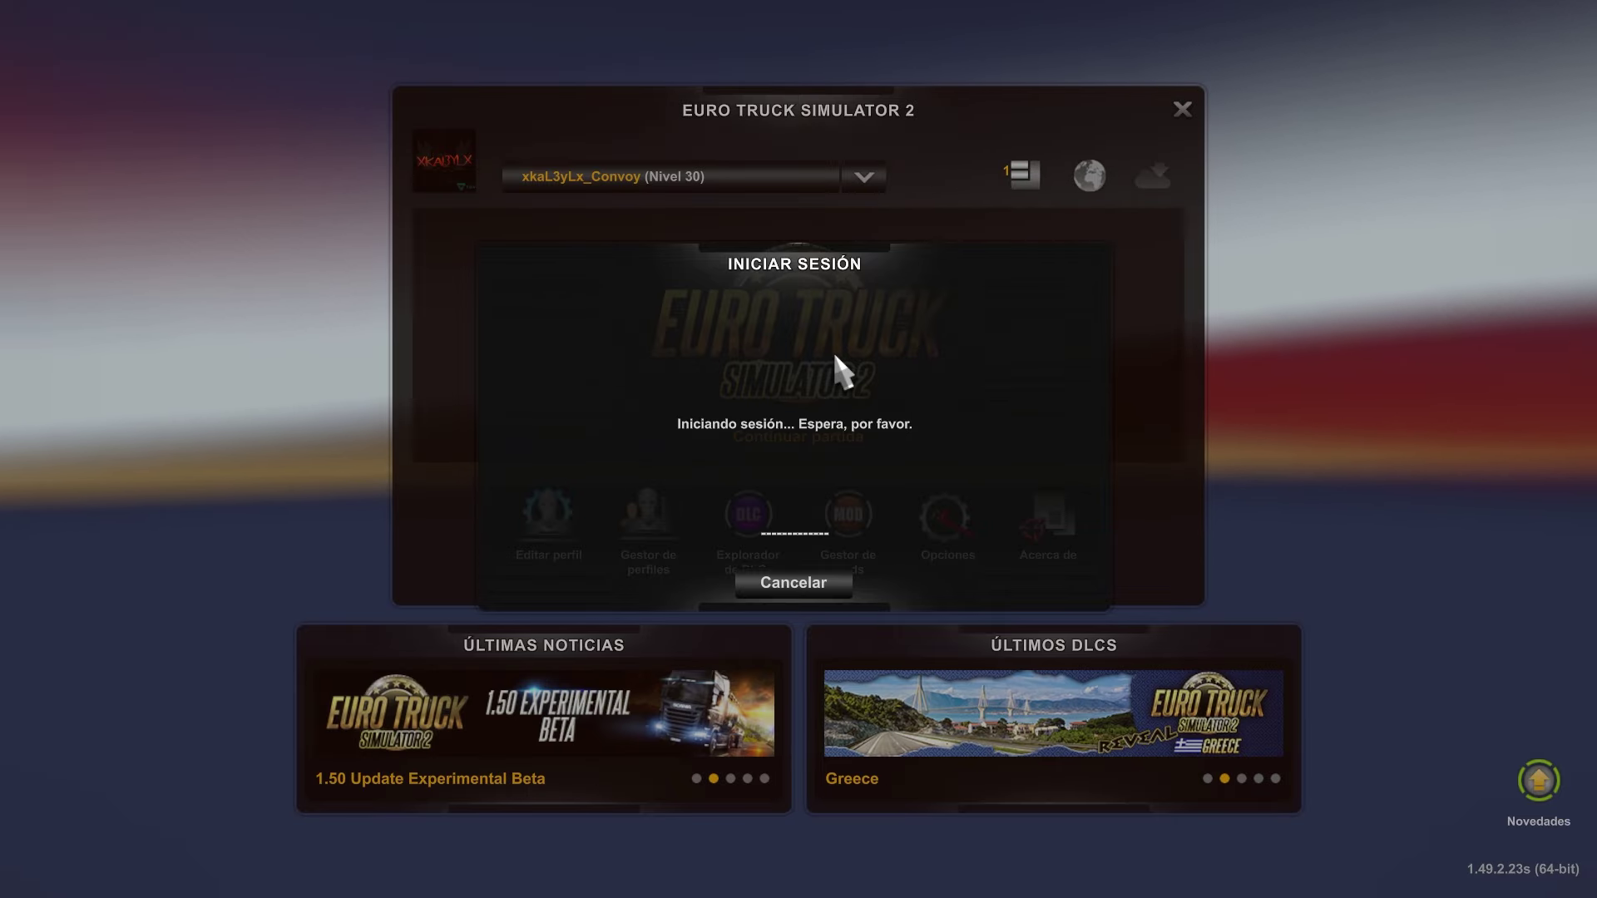
{"action": "left_click", "coordinate": [833, 351]}
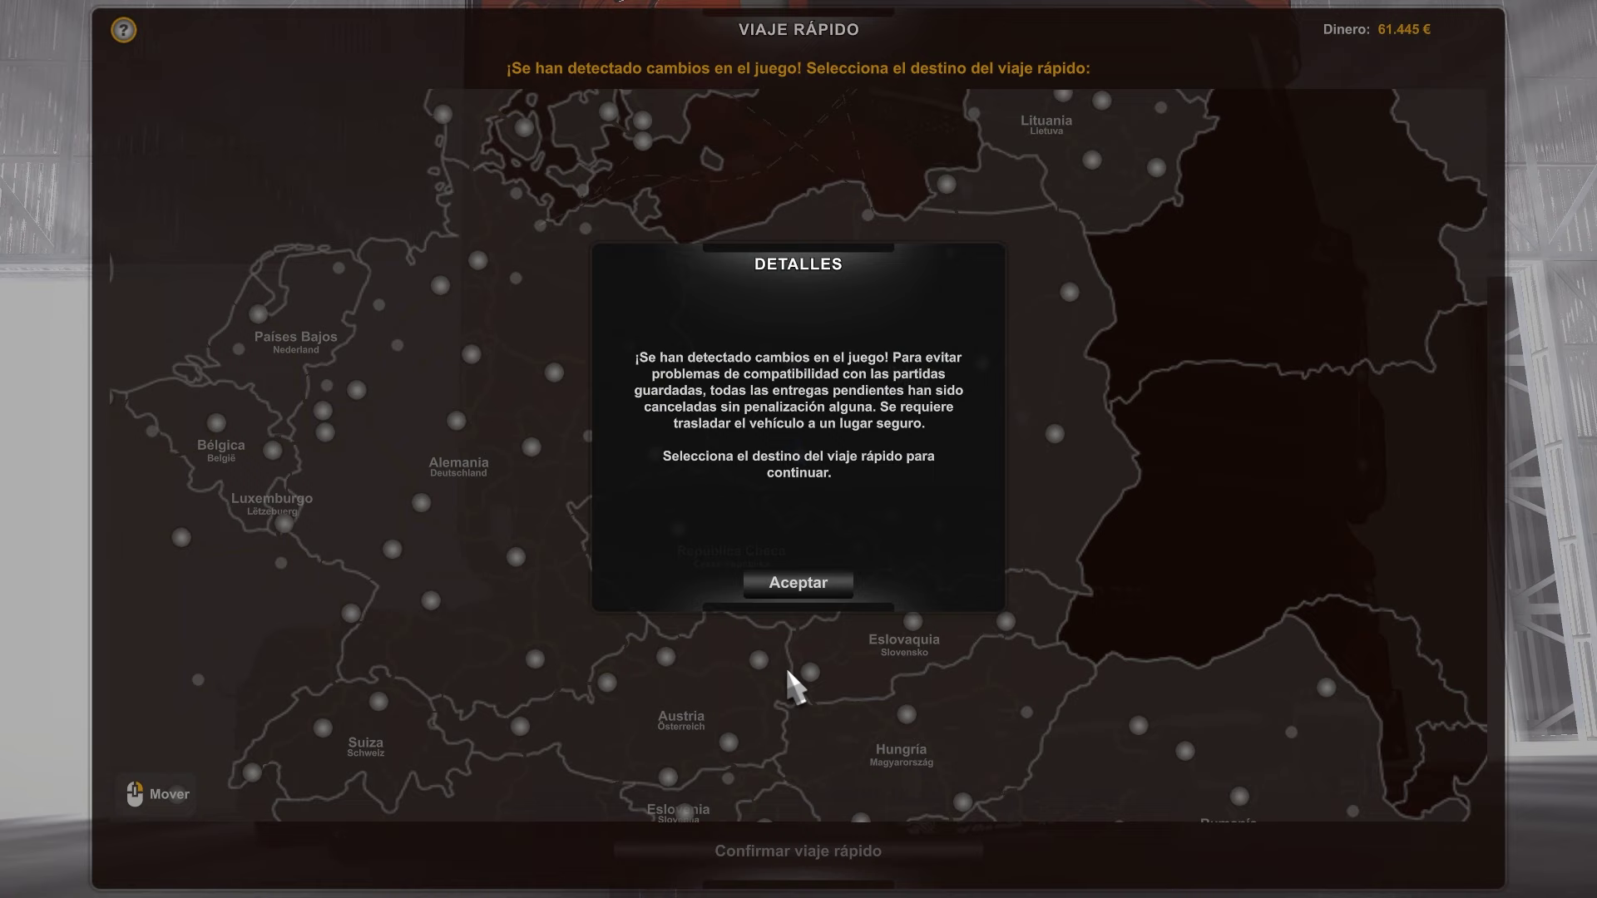
Step: Accept the game-changes notice, fast travel to Breslavia, and dismiss the missing-controllers warning
{"action": "left_click", "coordinate": [821, 592]}
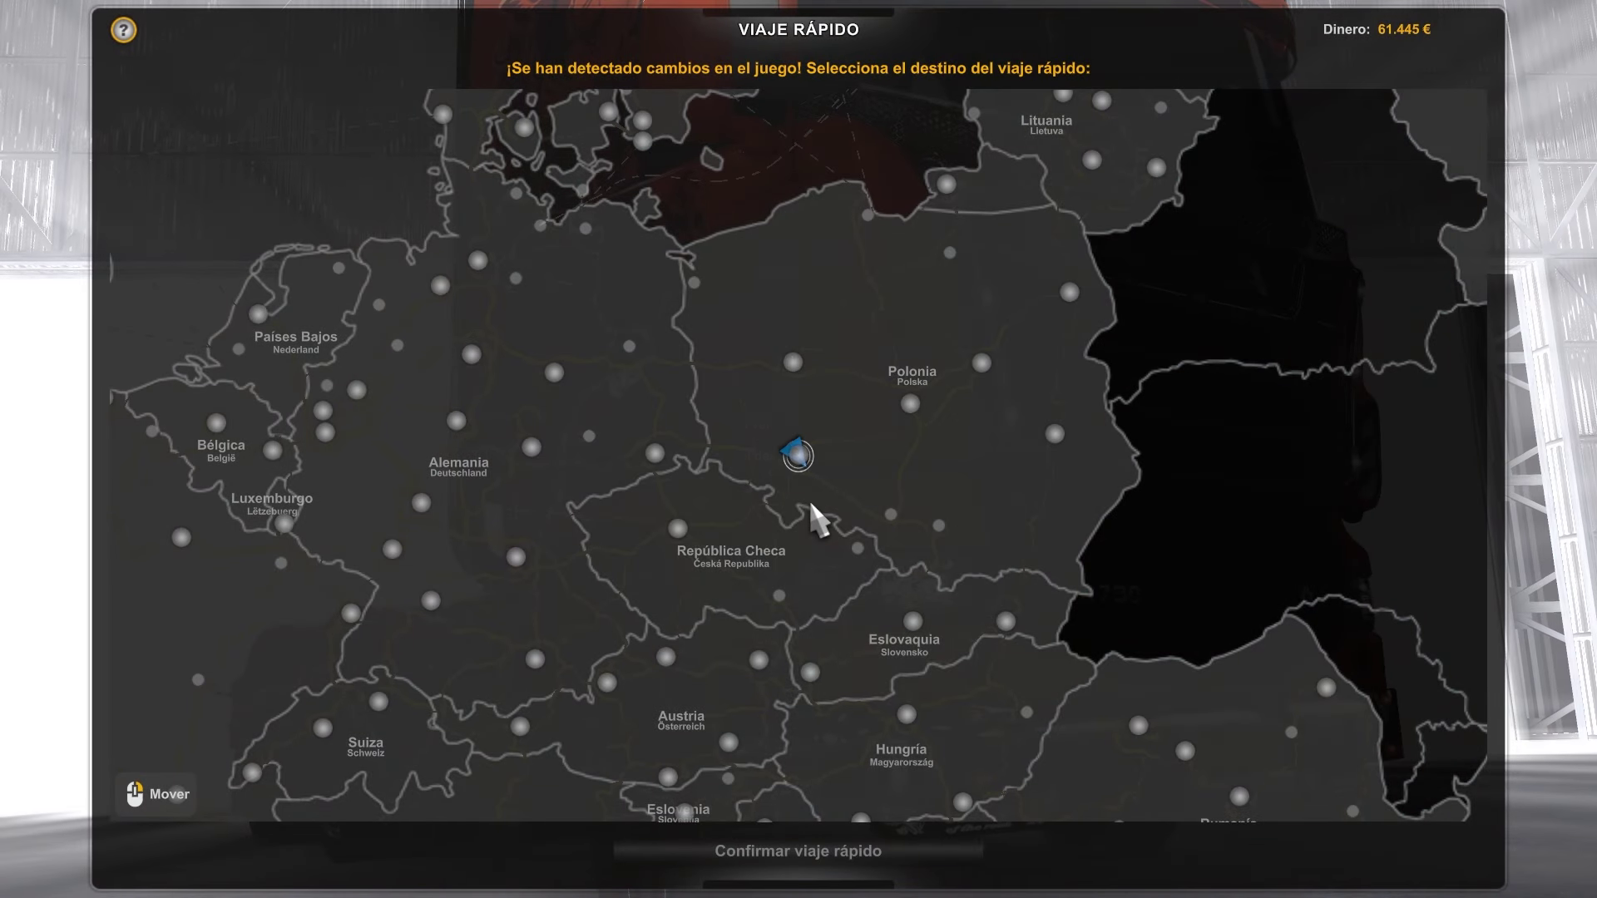
{"action": "left_click", "coordinate": [798, 456]}
{"action": "left_click", "coordinate": [800, 459]}
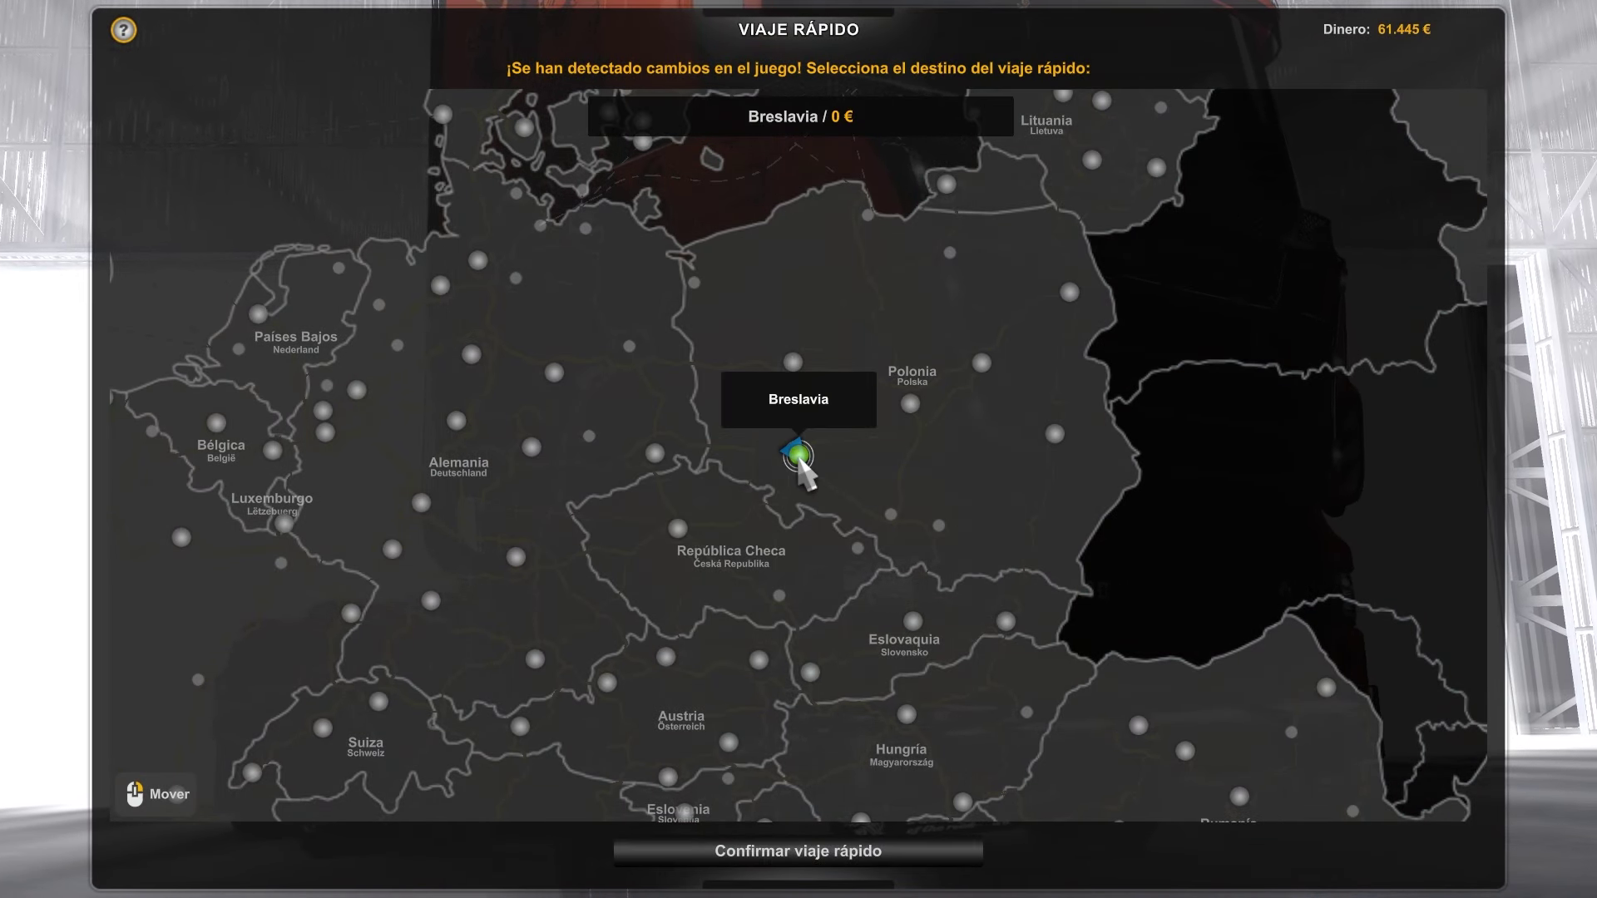
{"action": "left_click", "coordinate": [827, 857]}
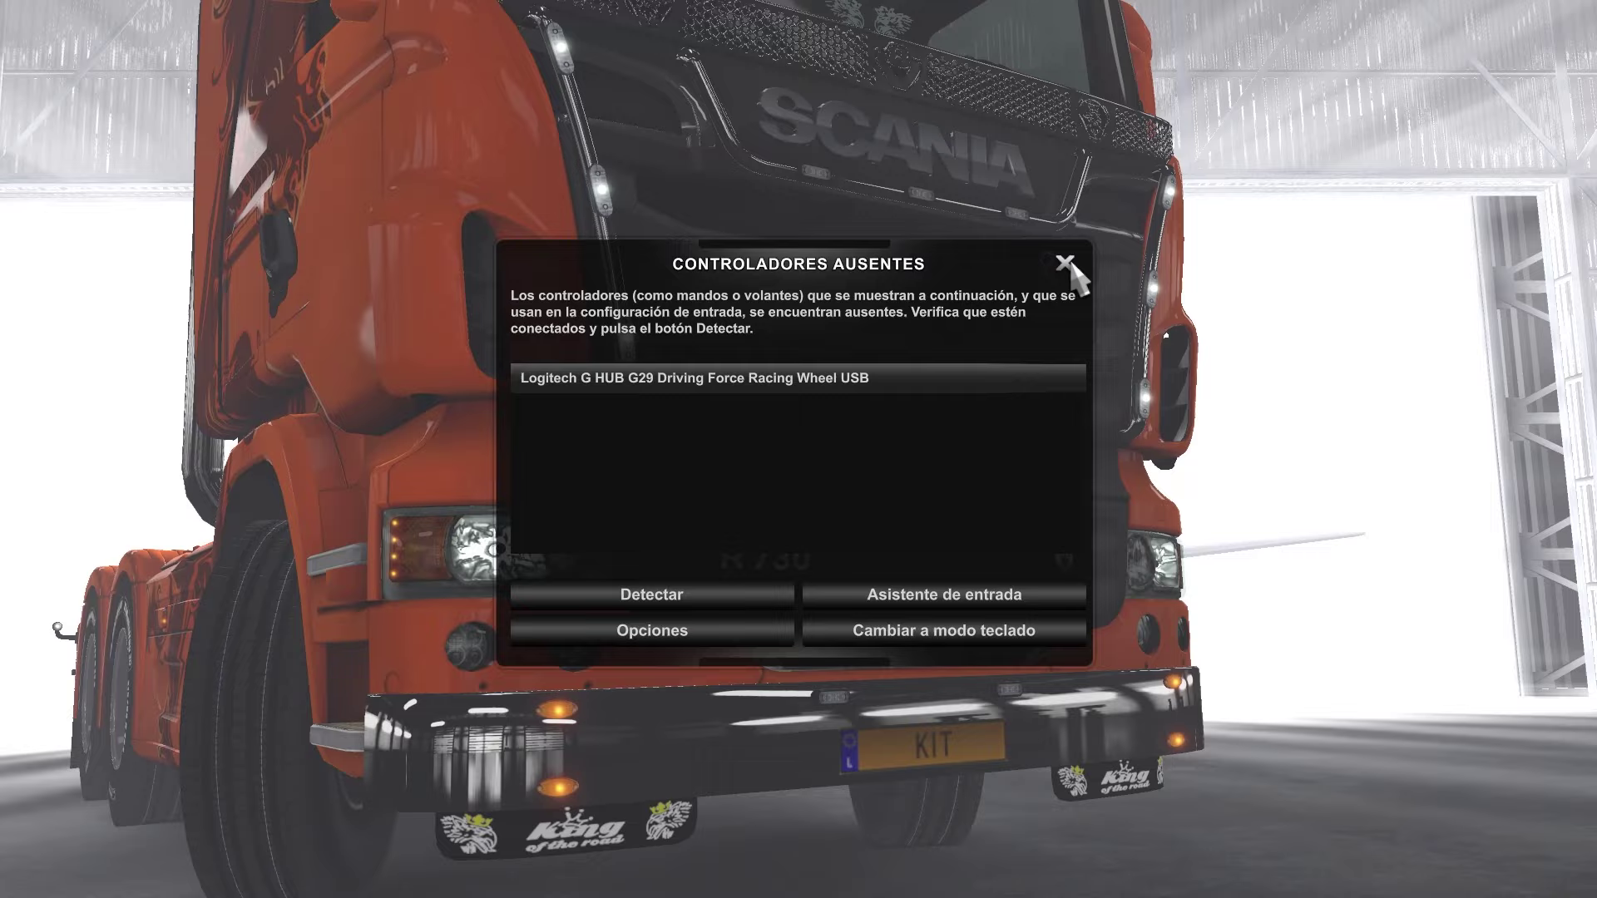
{"action": "left_click", "coordinate": [1070, 260]}
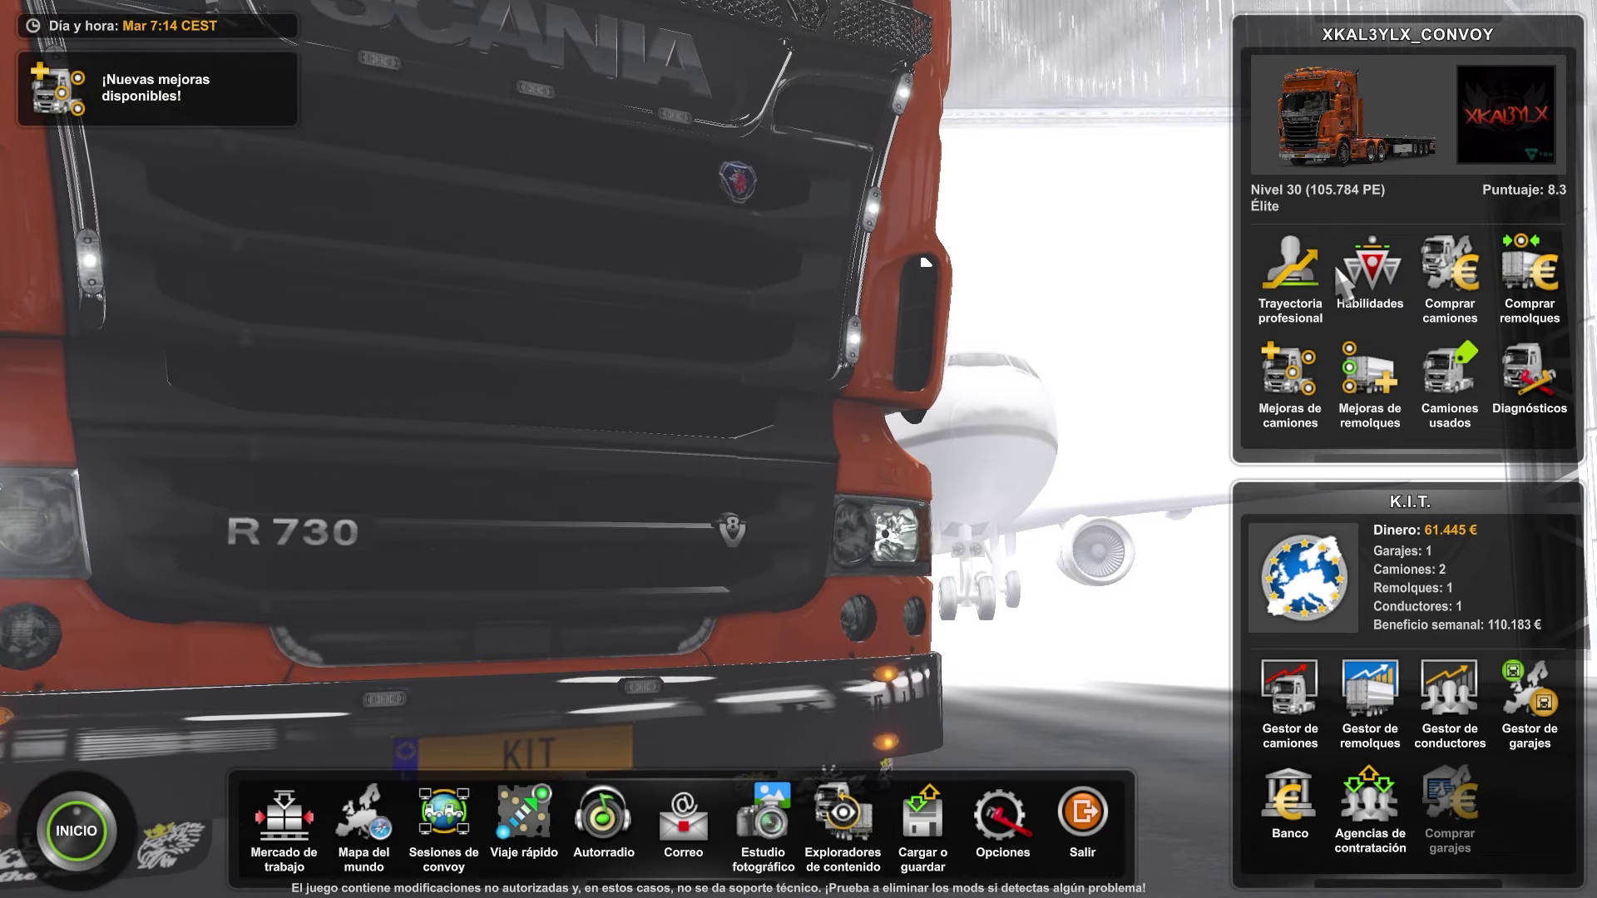
Step: Find the KrAZ 260 [1981] among the modded brands in the online truck shop and open it for customization
{"action": "left_click", "coordinate": [1450, 274]}
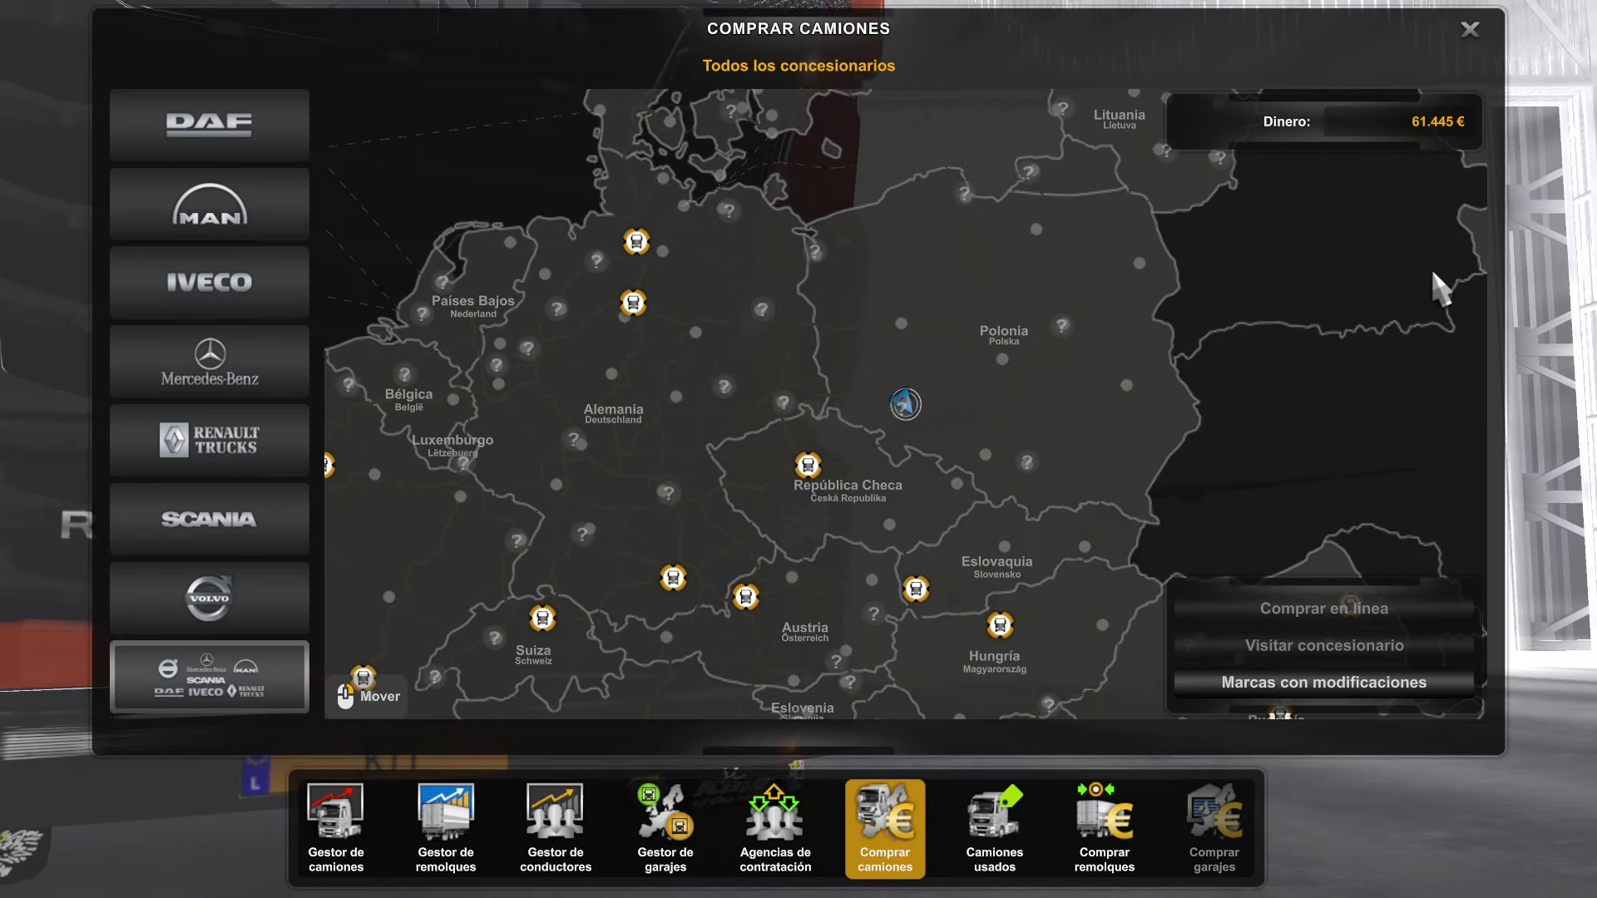
{"action": "left_click", "coordinate": [1329, 684]}
{"action": "left_click", "coordinate": [1331, 678]}
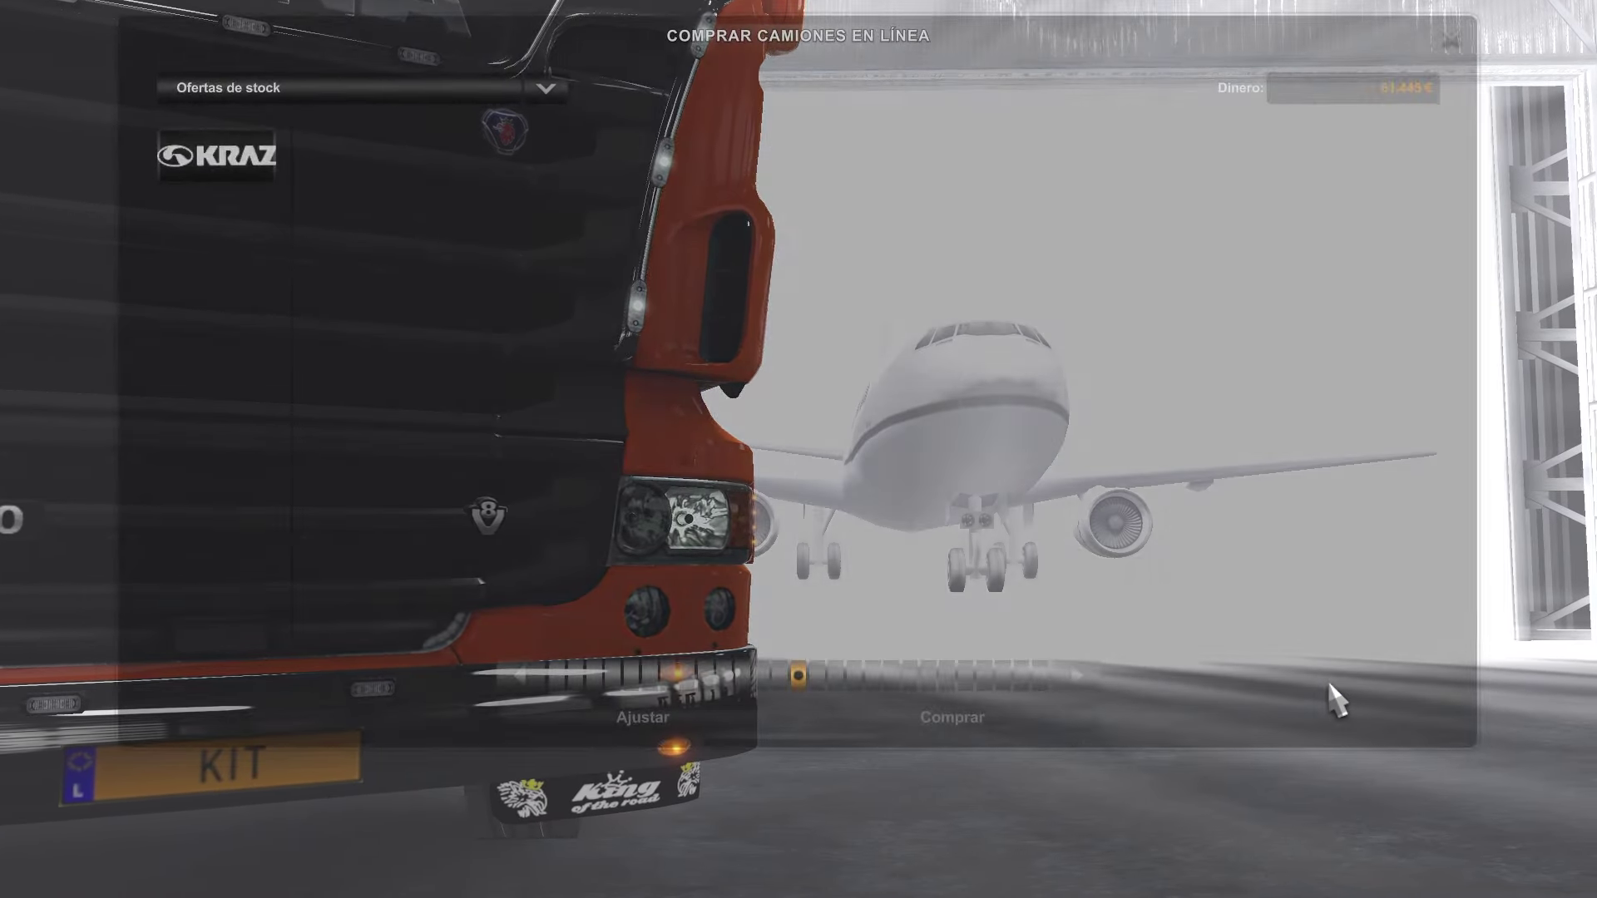
{"action": "mouse_move", "coordinate": [597, 241]}
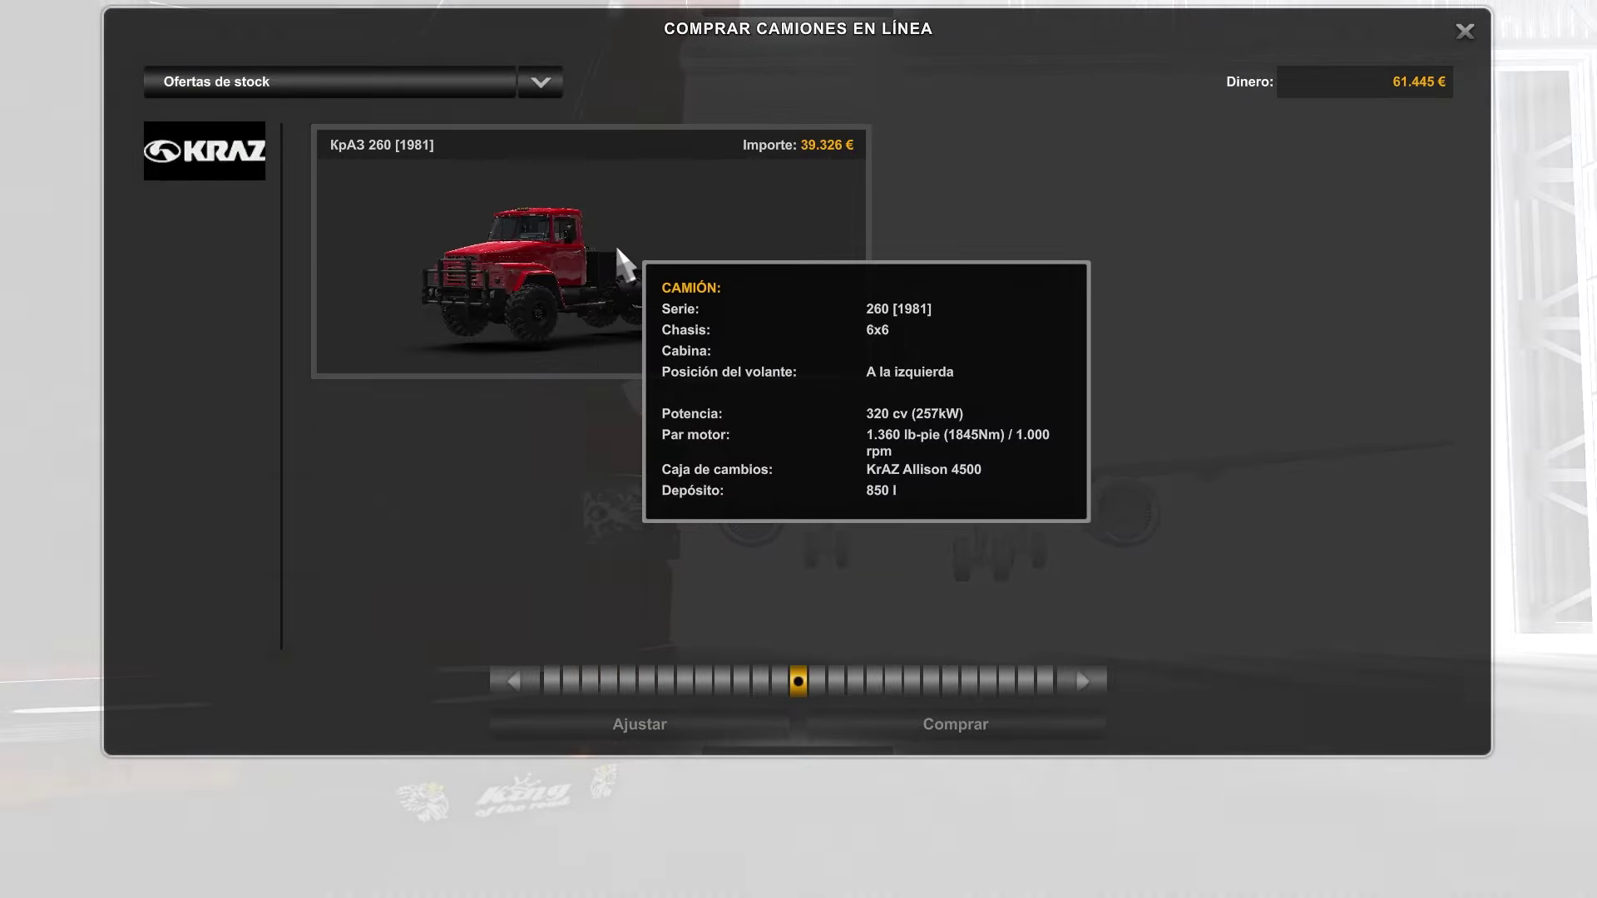
{"action": "left_click", "coordinate": [670, 724]}
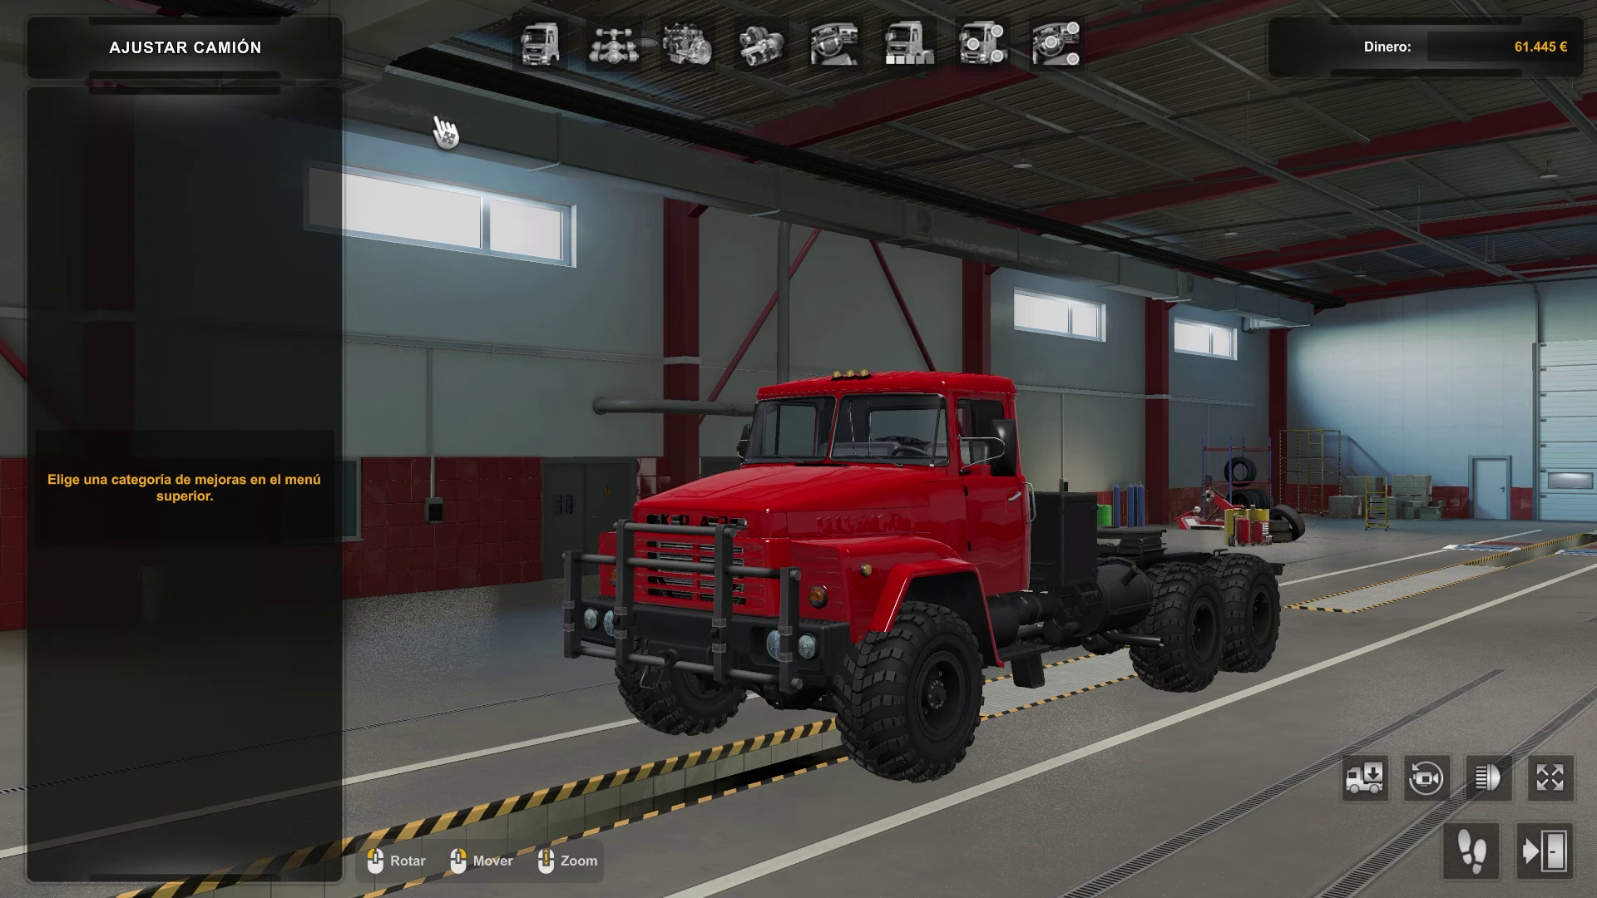
Step: Fit the KrAZ 260 with the Real-KRAZ_V6 710HP Heavy Road engine and confirm the configuration
{"action": "left_click", "coordinate": [685, 60]}
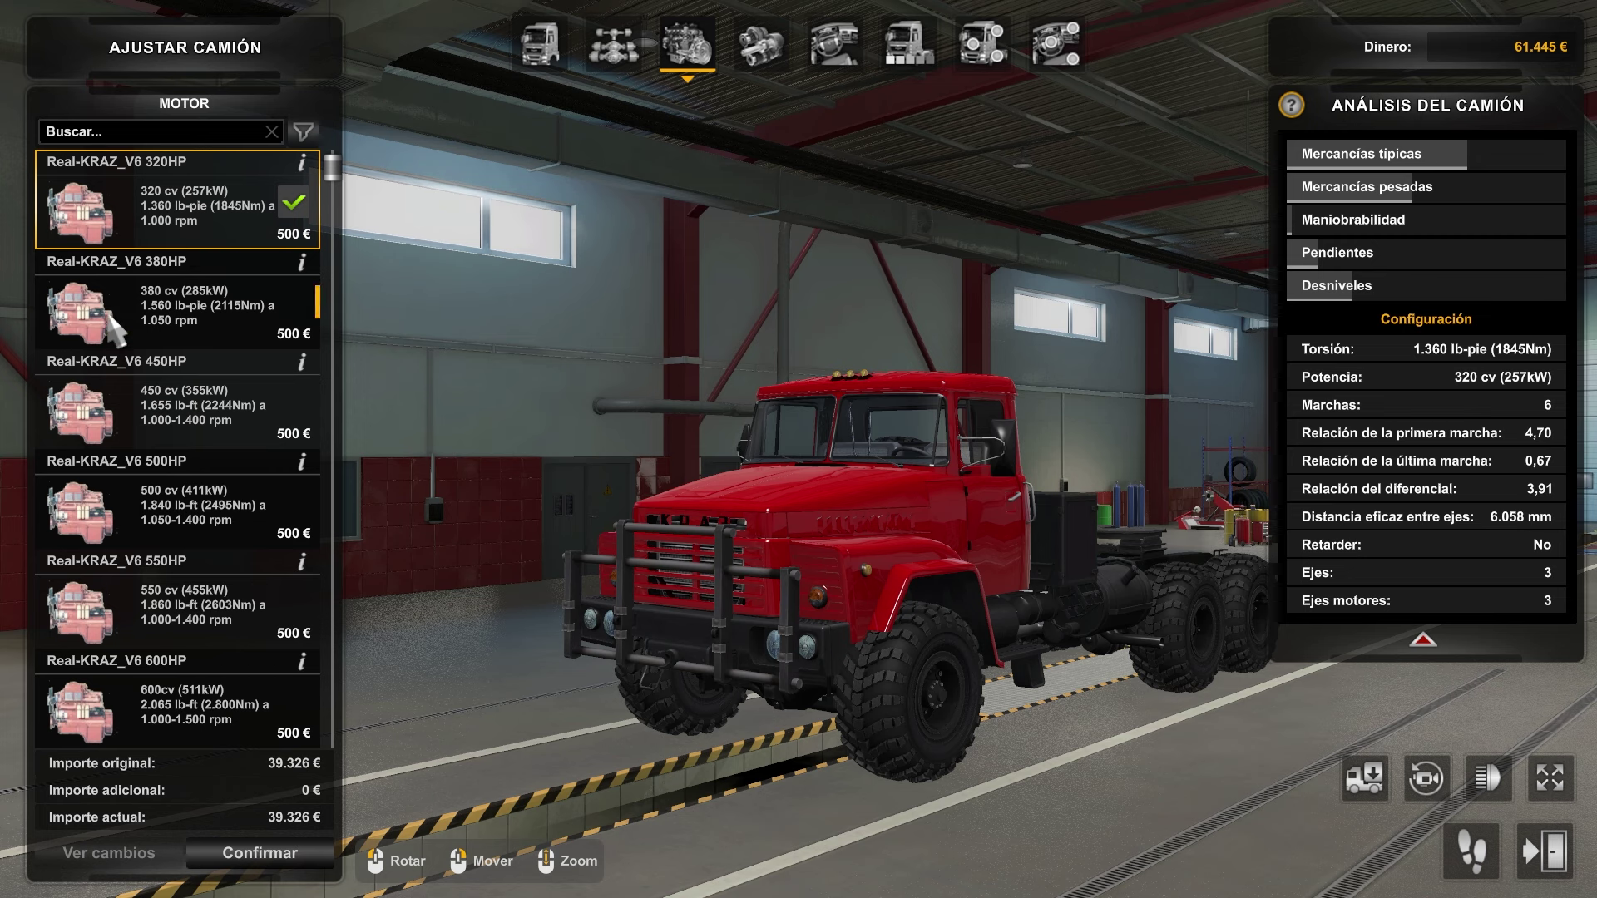
{"action": "scroll", "coordinate": [185, 356], "scroll_direction": "down", "scroll_amount": 2}
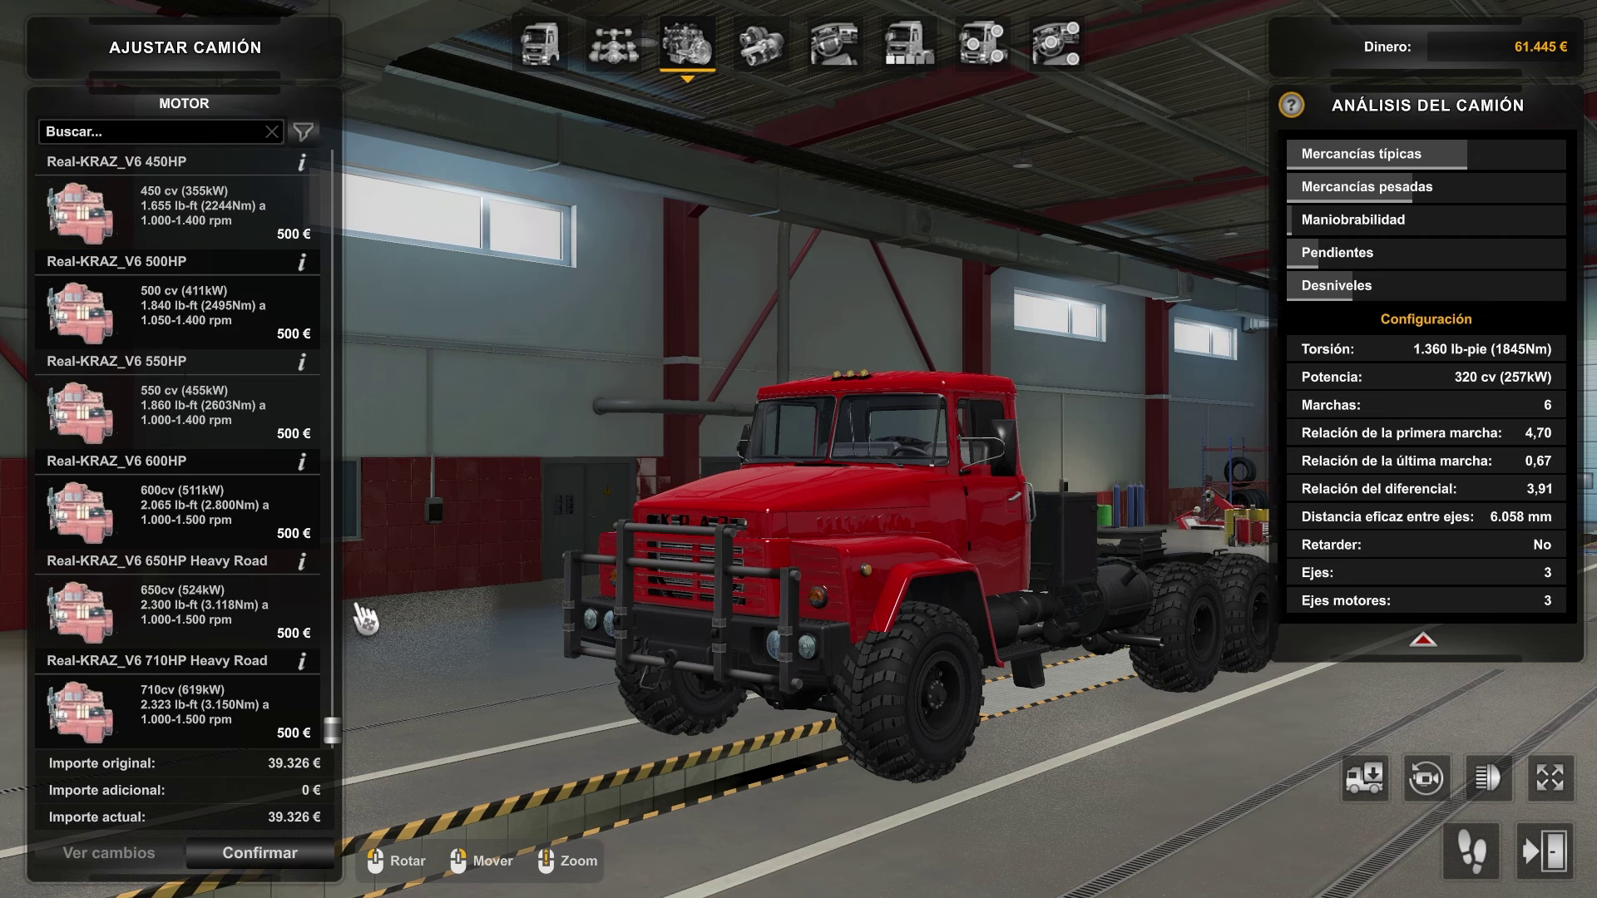
{"action": "left_click", "coordinate": [195, 717]}
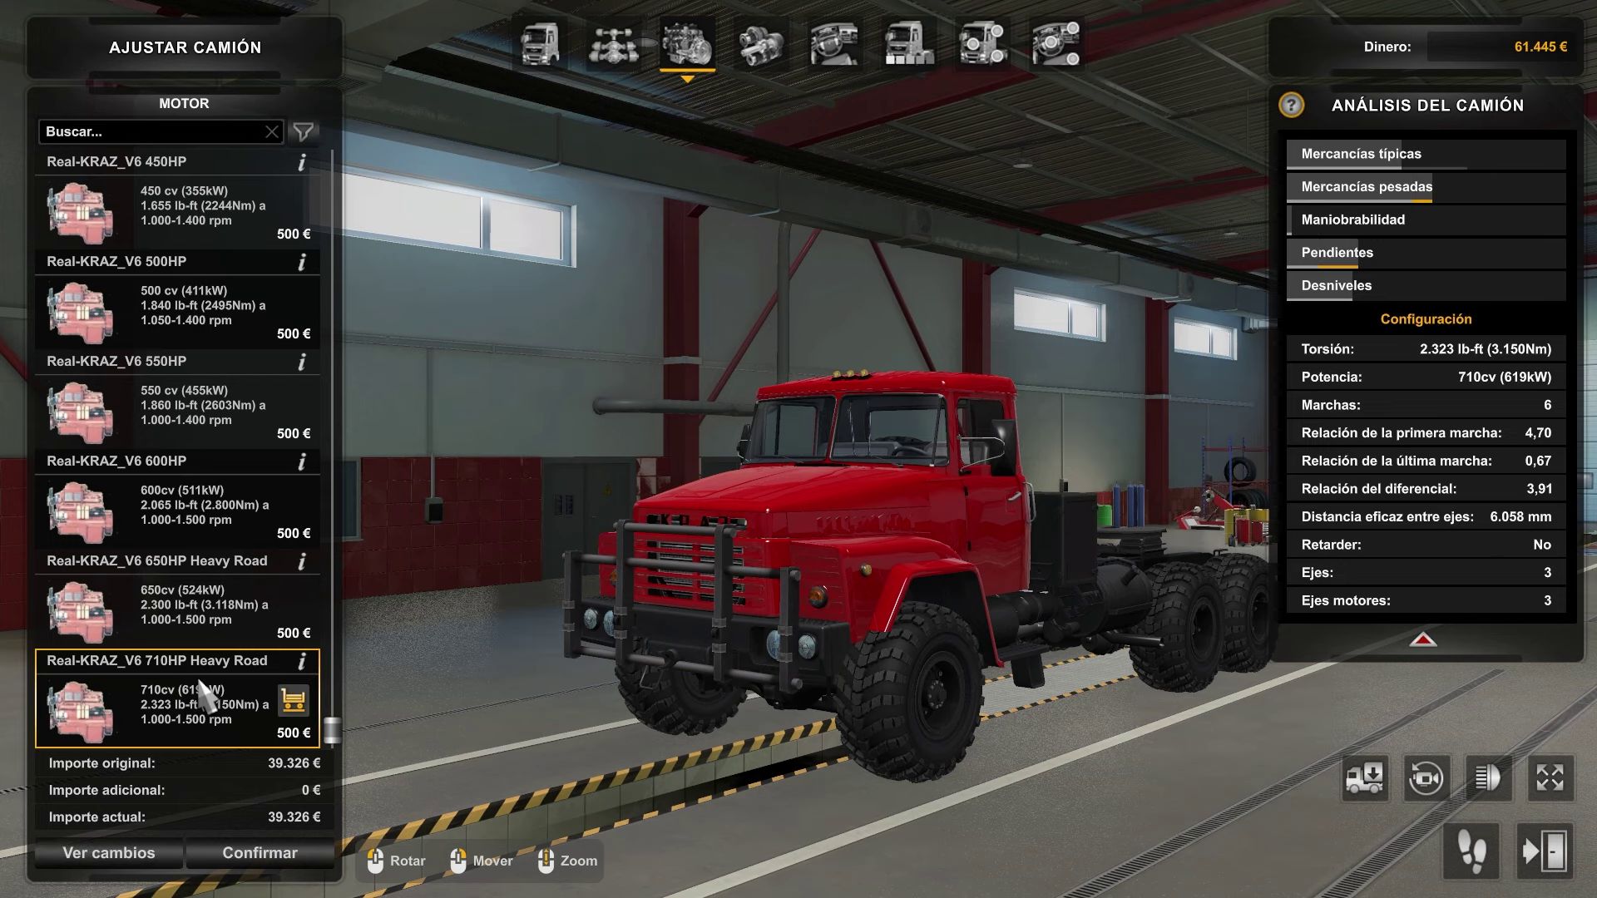
{"action": "left_click", "coordinate": [261, 850]}
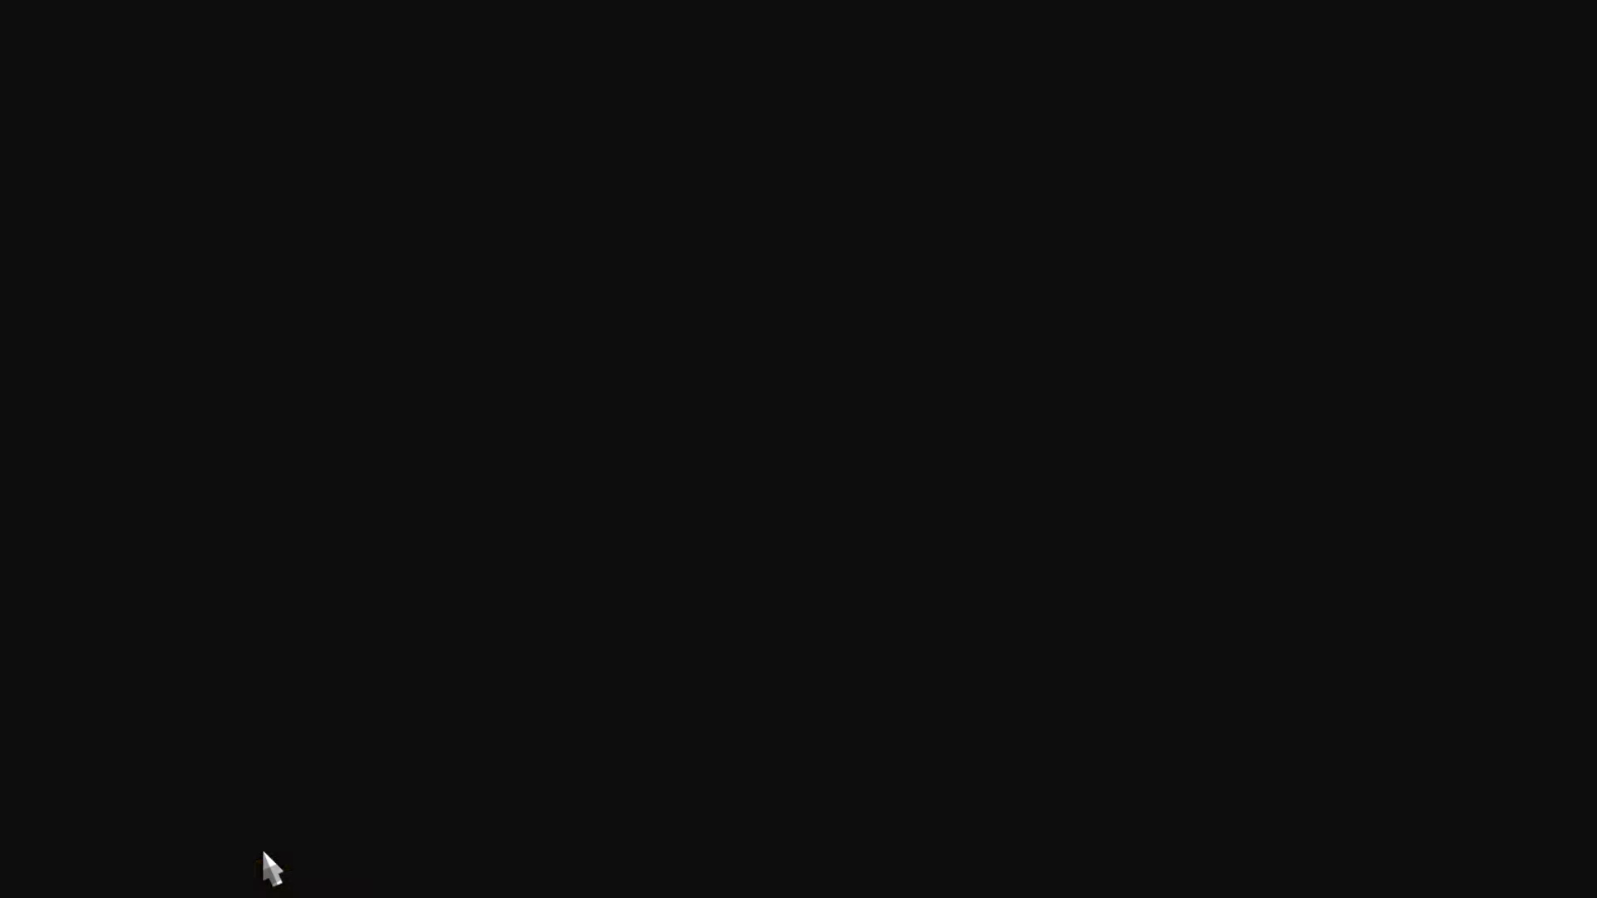
Step: Buy the KrAZ 260, assign it to the free slot in the Erfurt garage, and close the truck shop
{"action": "left_click", "coordinate": [982, 745]}
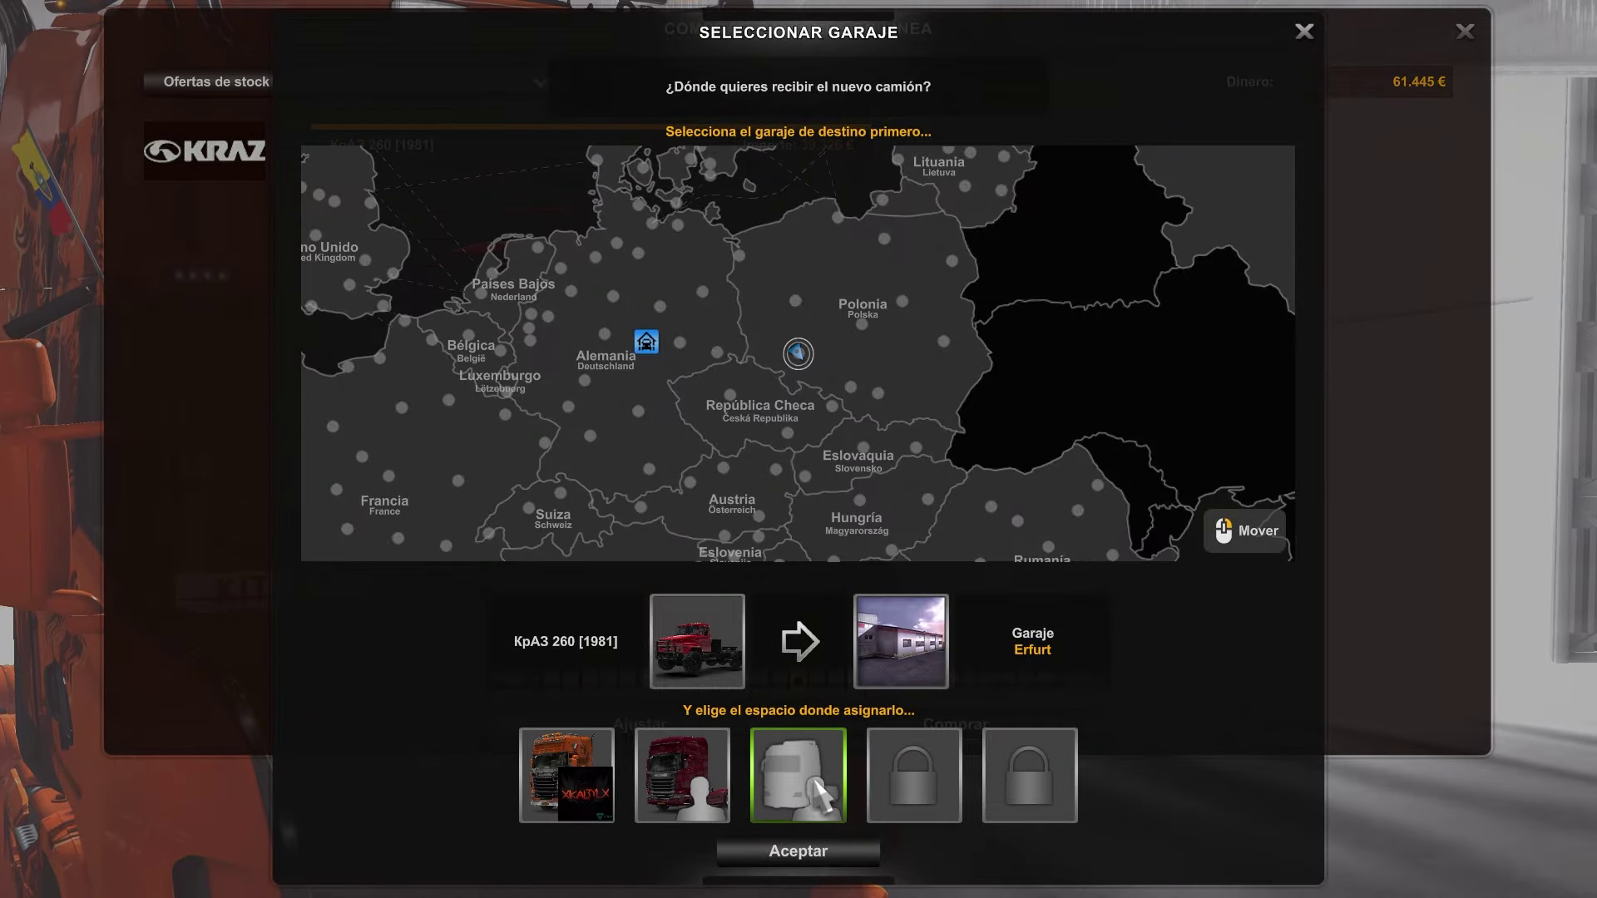
{"action": "left_click", "coordinate": [819, 790]}
{"action": "left_click", "coordinate": [811, 850]}
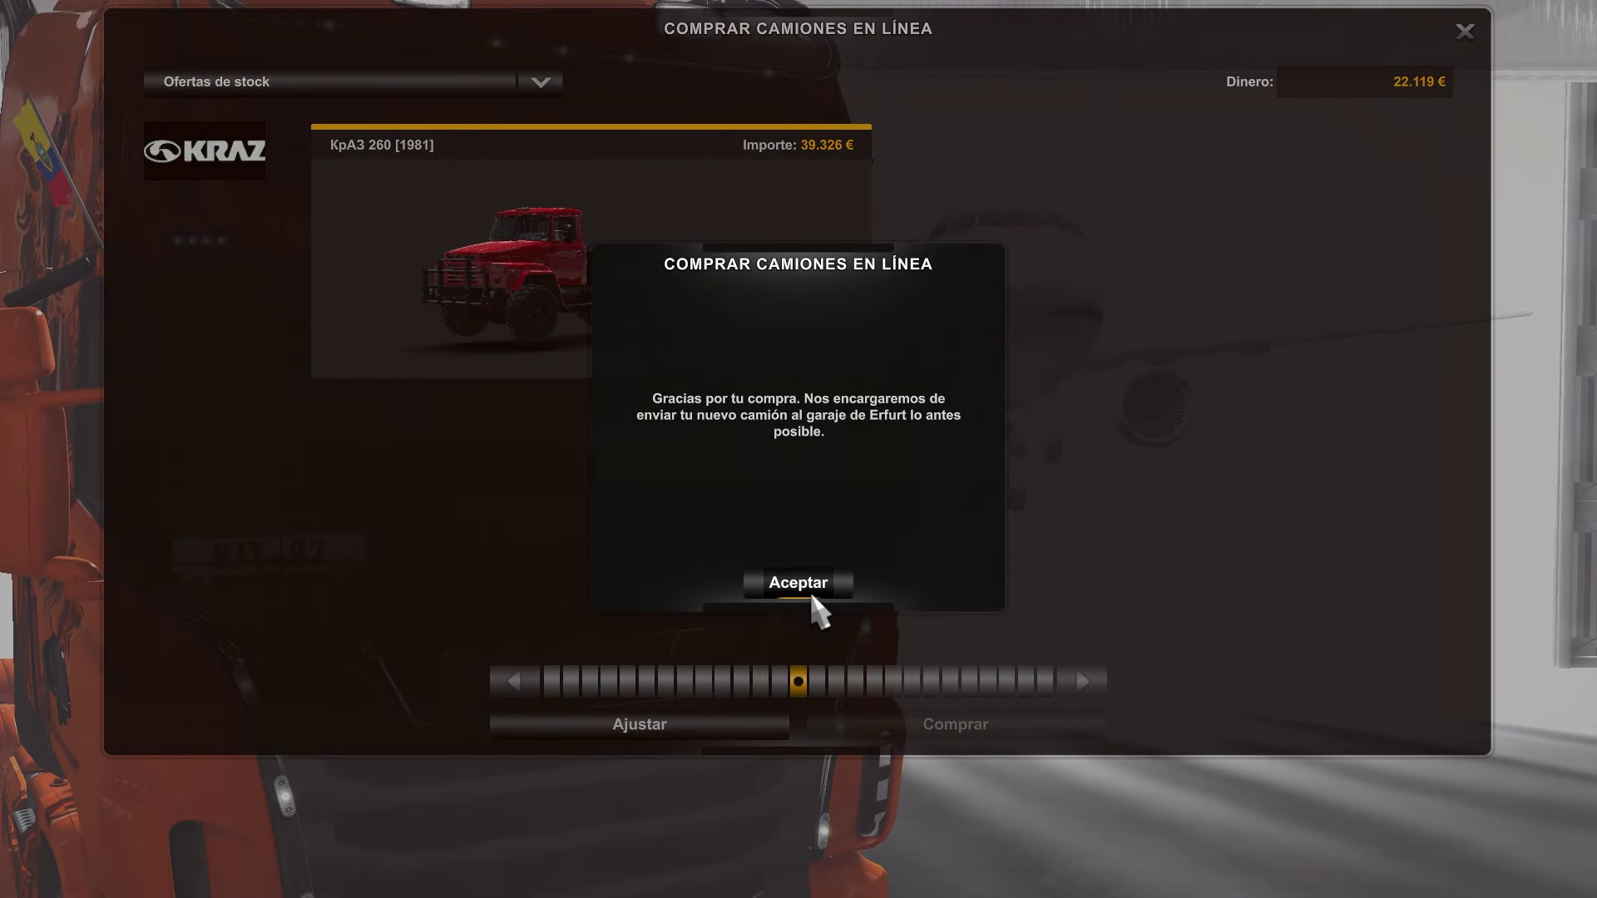
{"action": "left_click", "coordinate": [812, 583]}
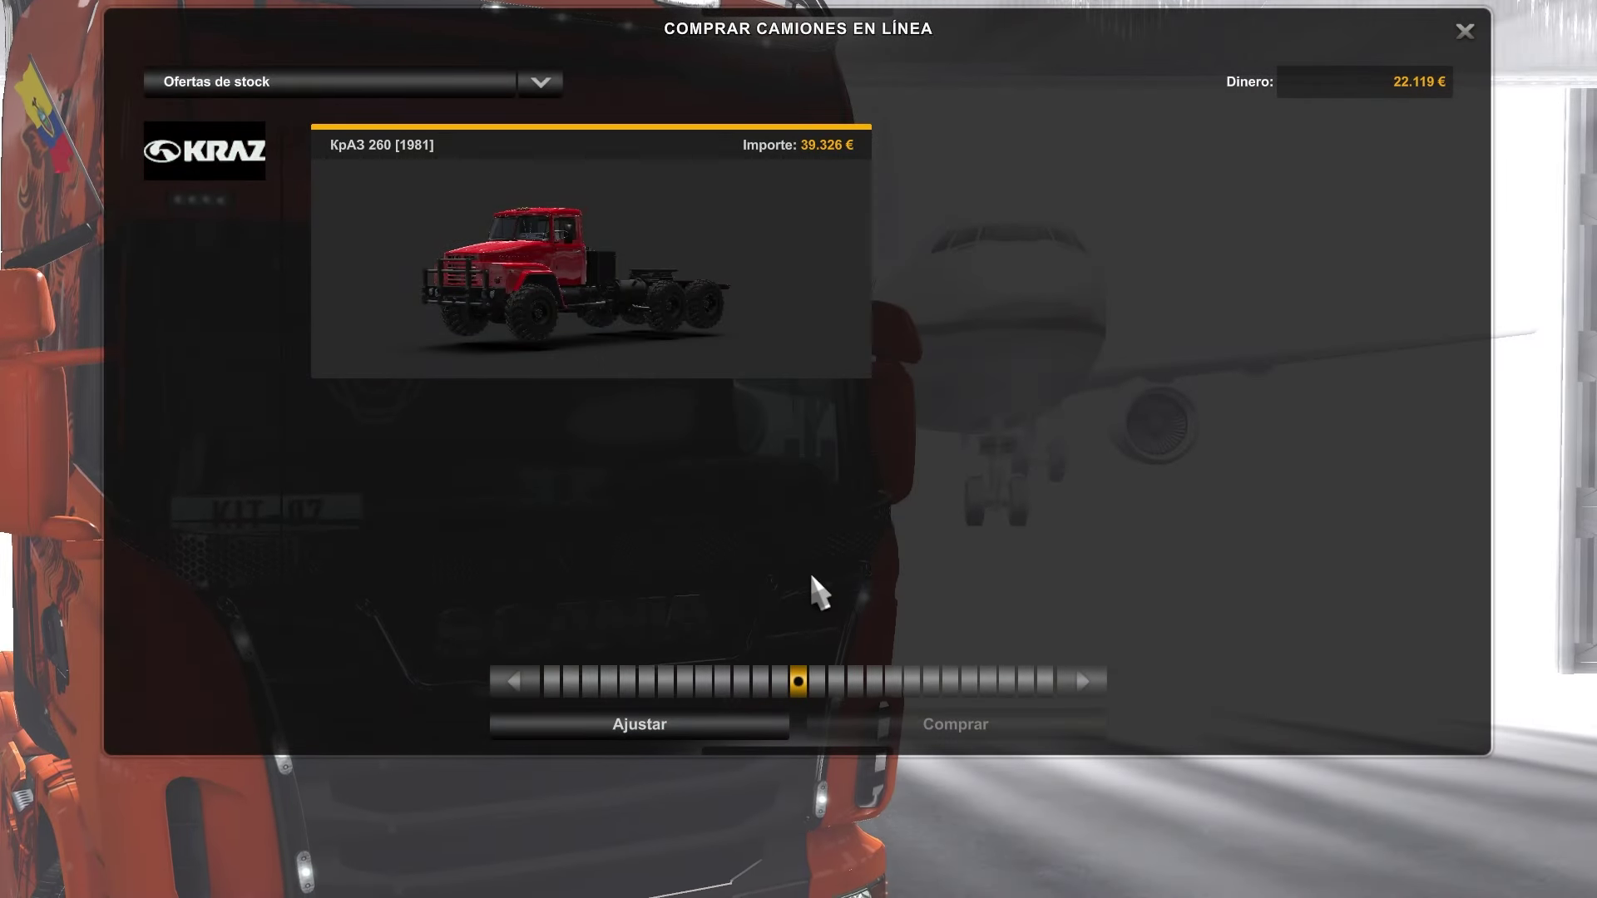
{"action": "left_click", "coordinate": [1462, 33]}
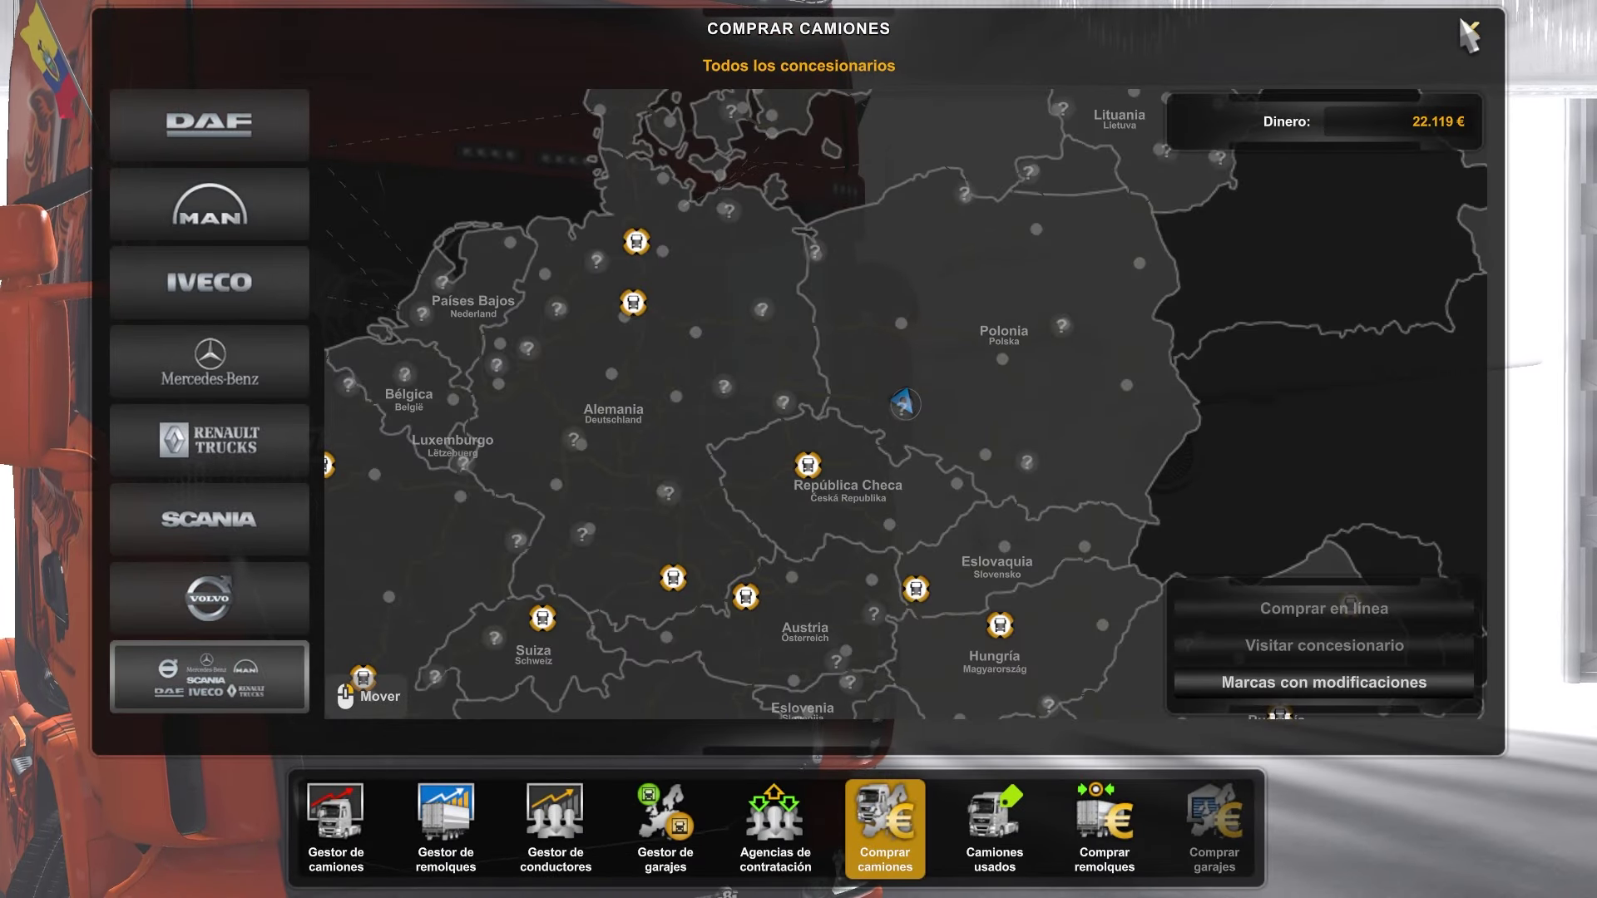
{"action": "left_click", "coordinate": [1468, 35]}
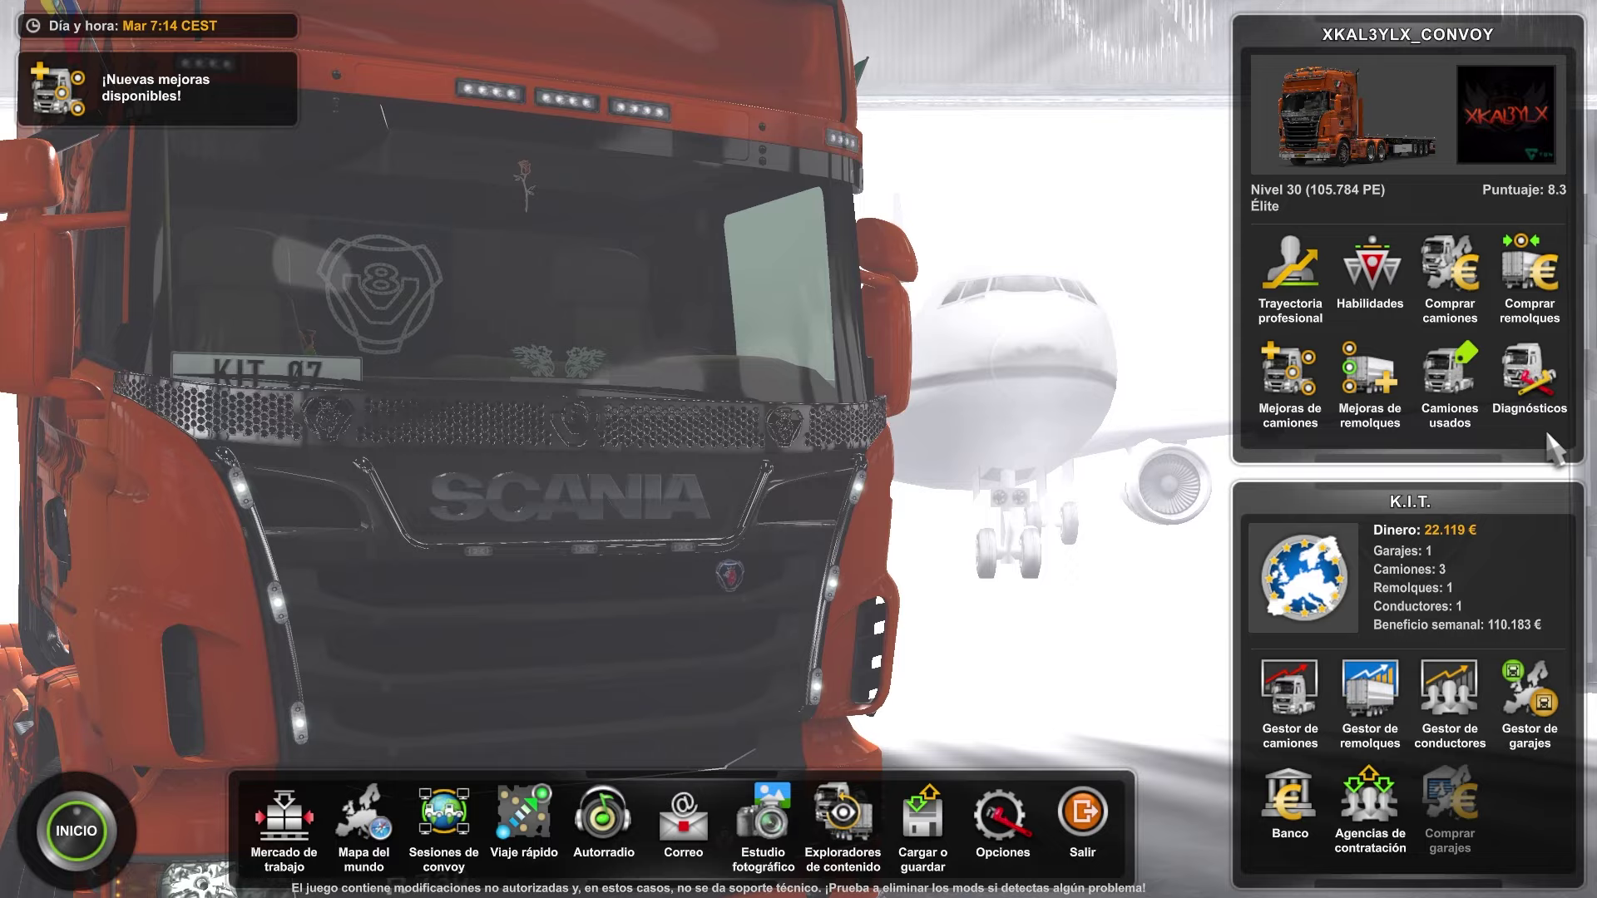
Step: Choose to drive the KrAZ 260 [1981] from the truck manager and confirm sending the Scania R 2009 to Erfurt
{"action": "left_click", "coordinate": [1319, 689]}
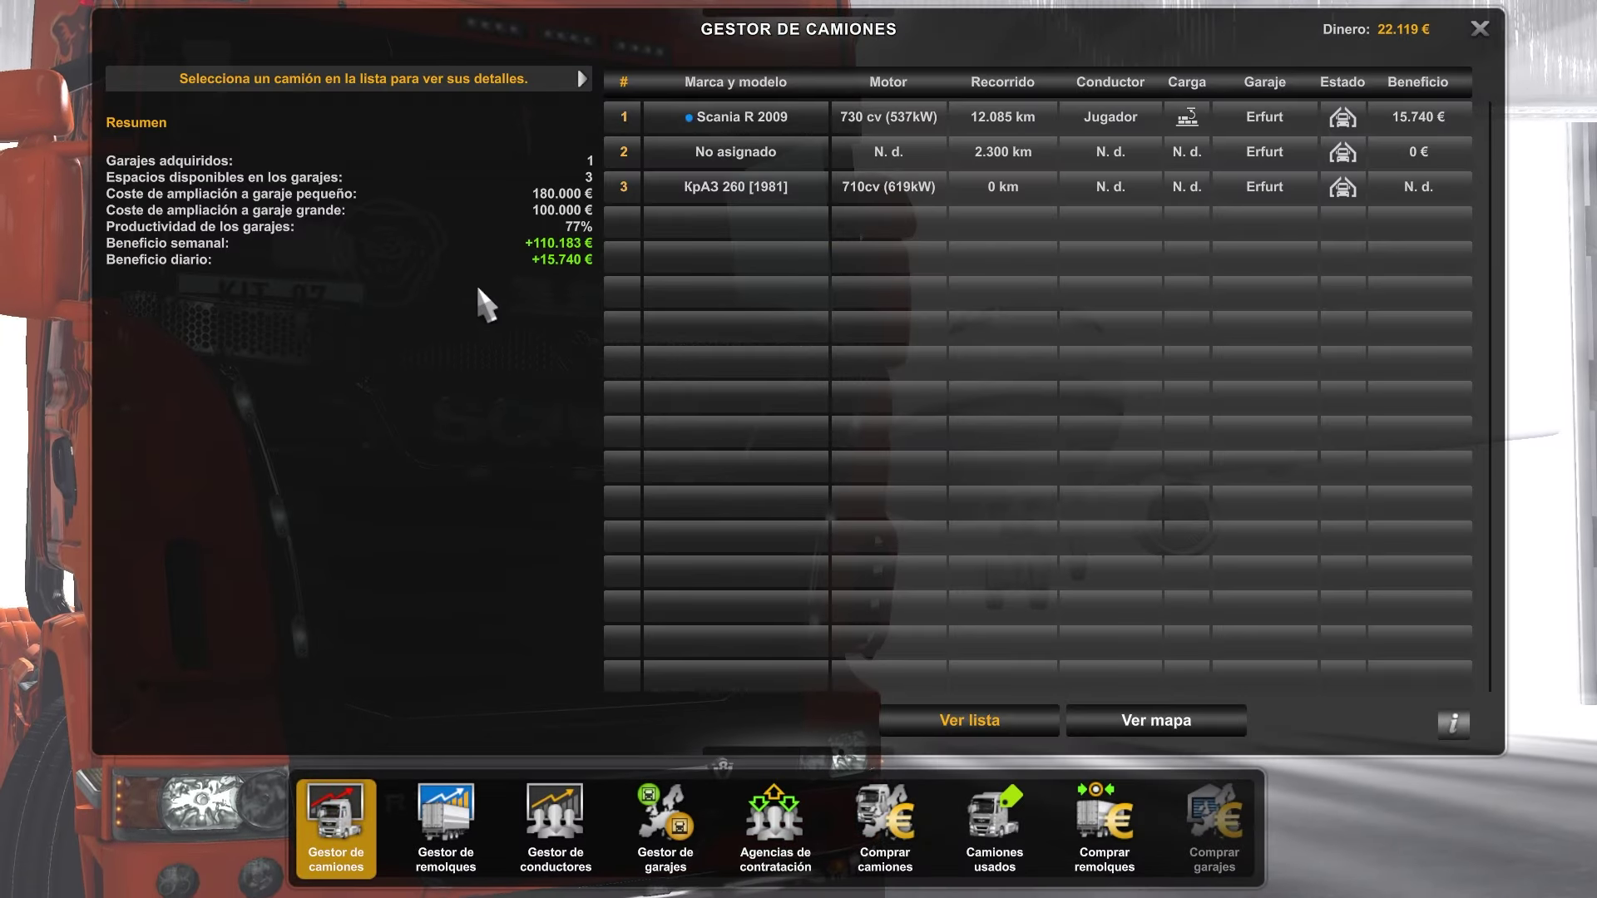
{"action": "left_click", "coordinate": [713, 187]}
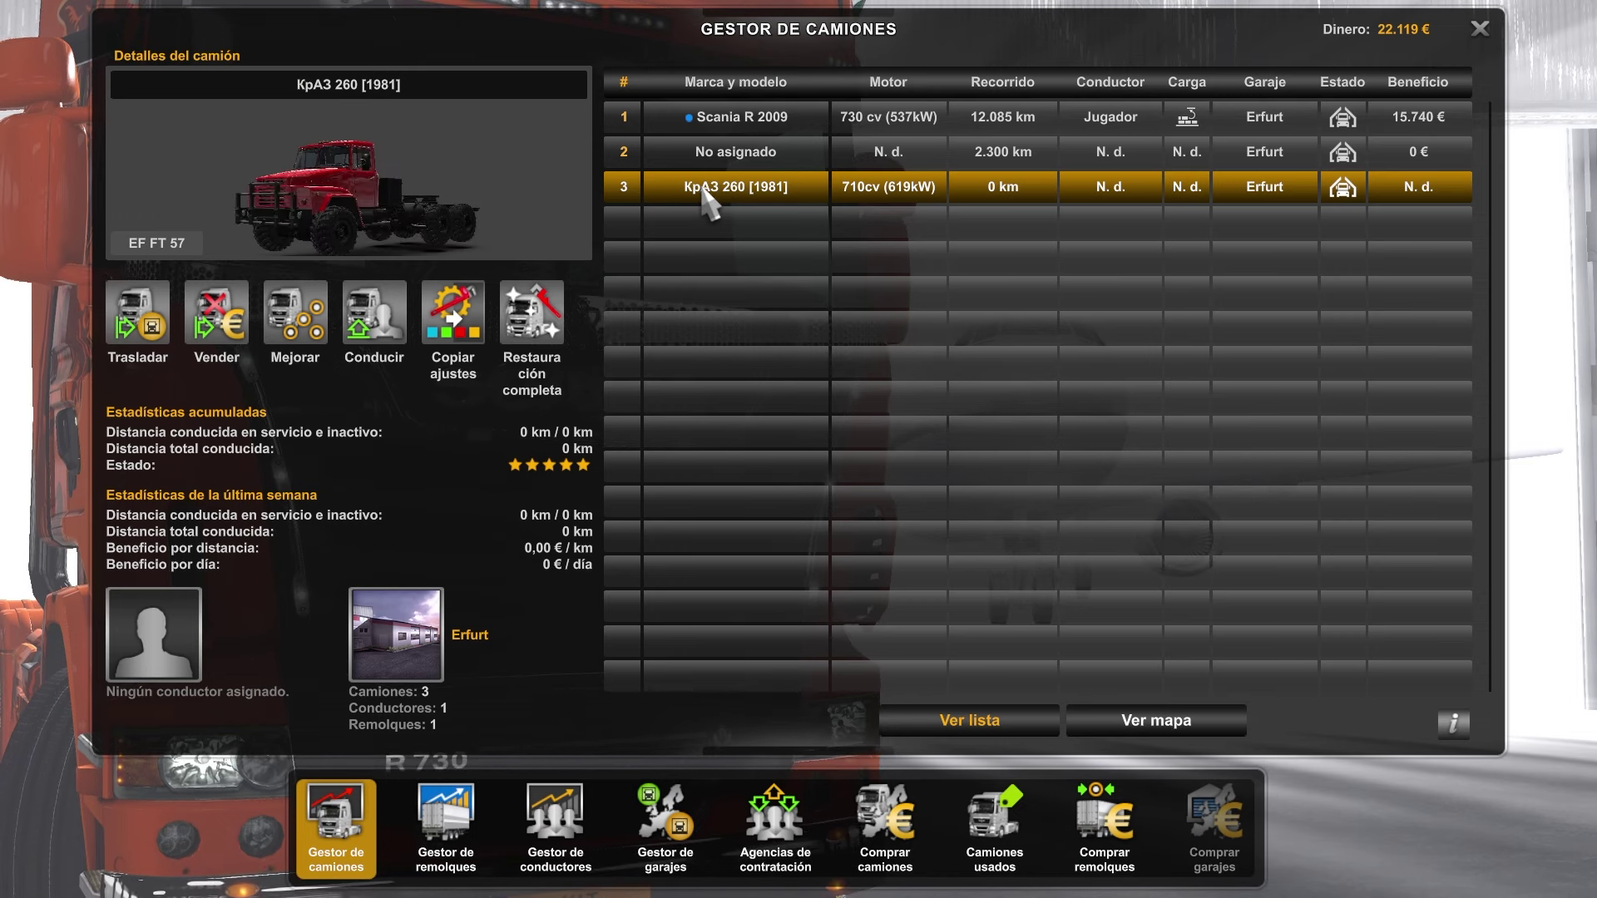
{"action": "left_click", "coordinate": [374, 333]}
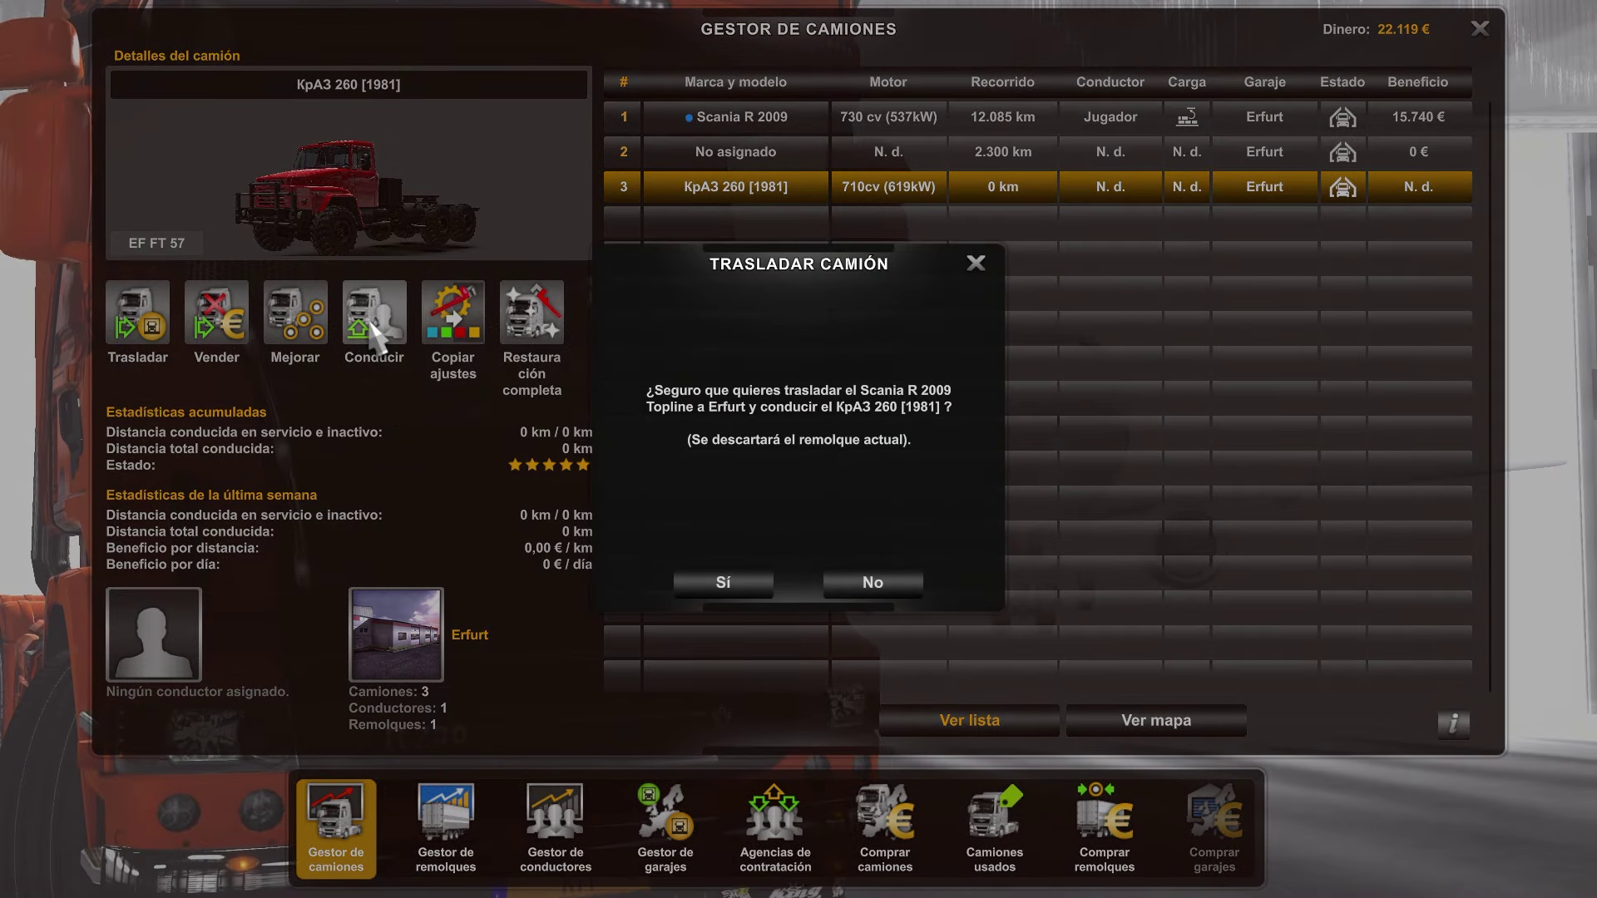
{"action": "left_click", "coordinate": [715, 581]}
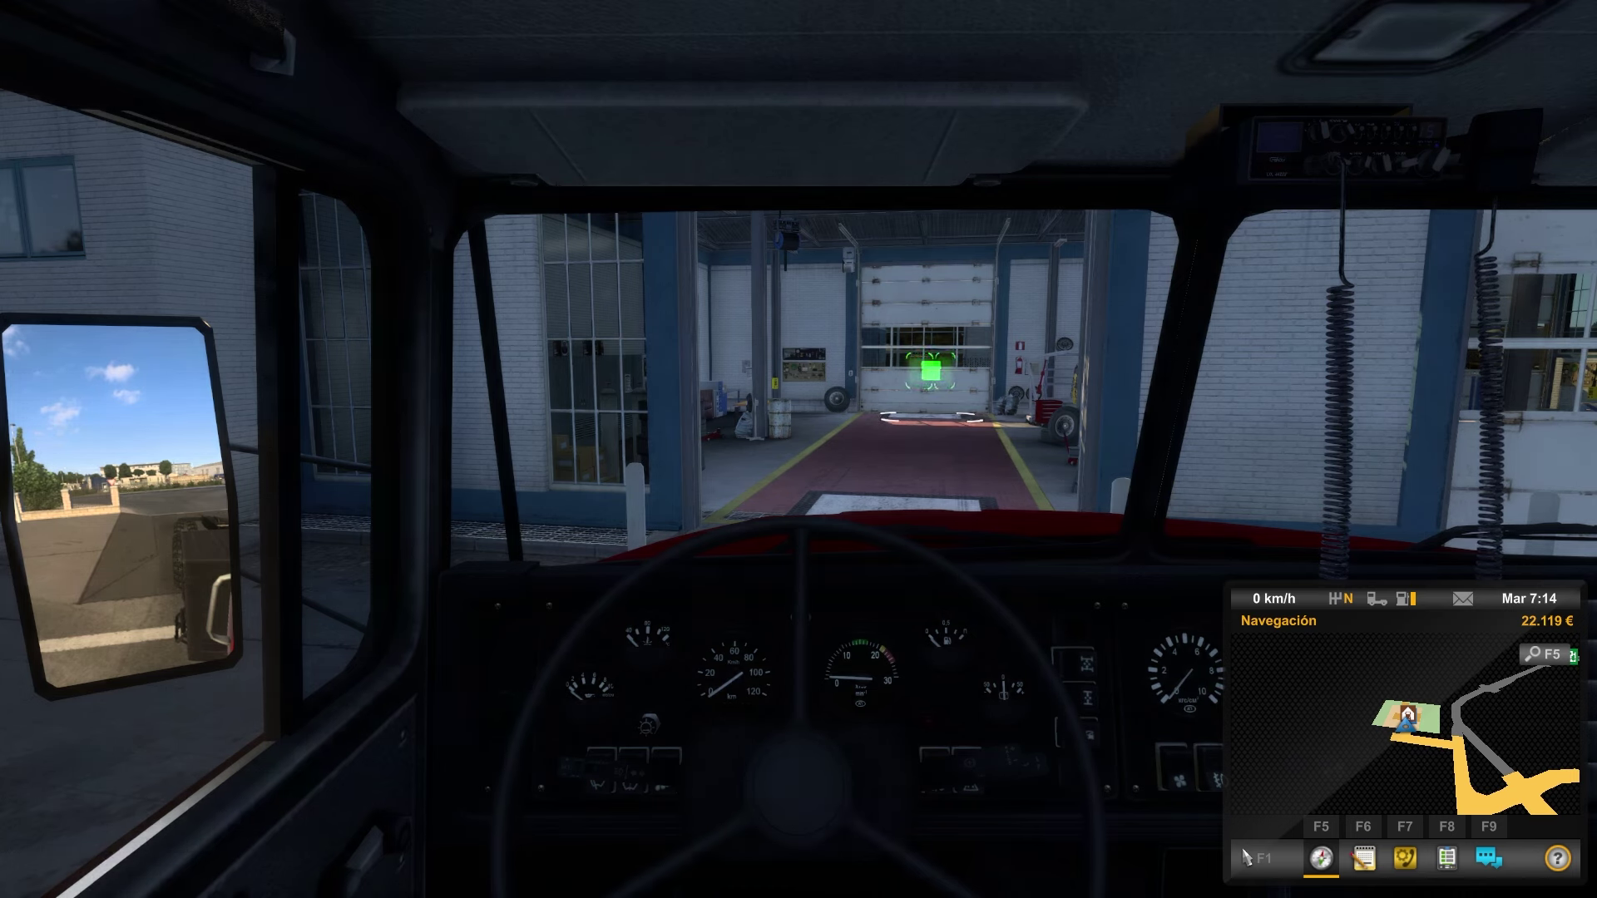
Step: Mute the truck's engine, exhaust and turbo volumes in the game's sound options
{"action": "key", "text": "Escape"}
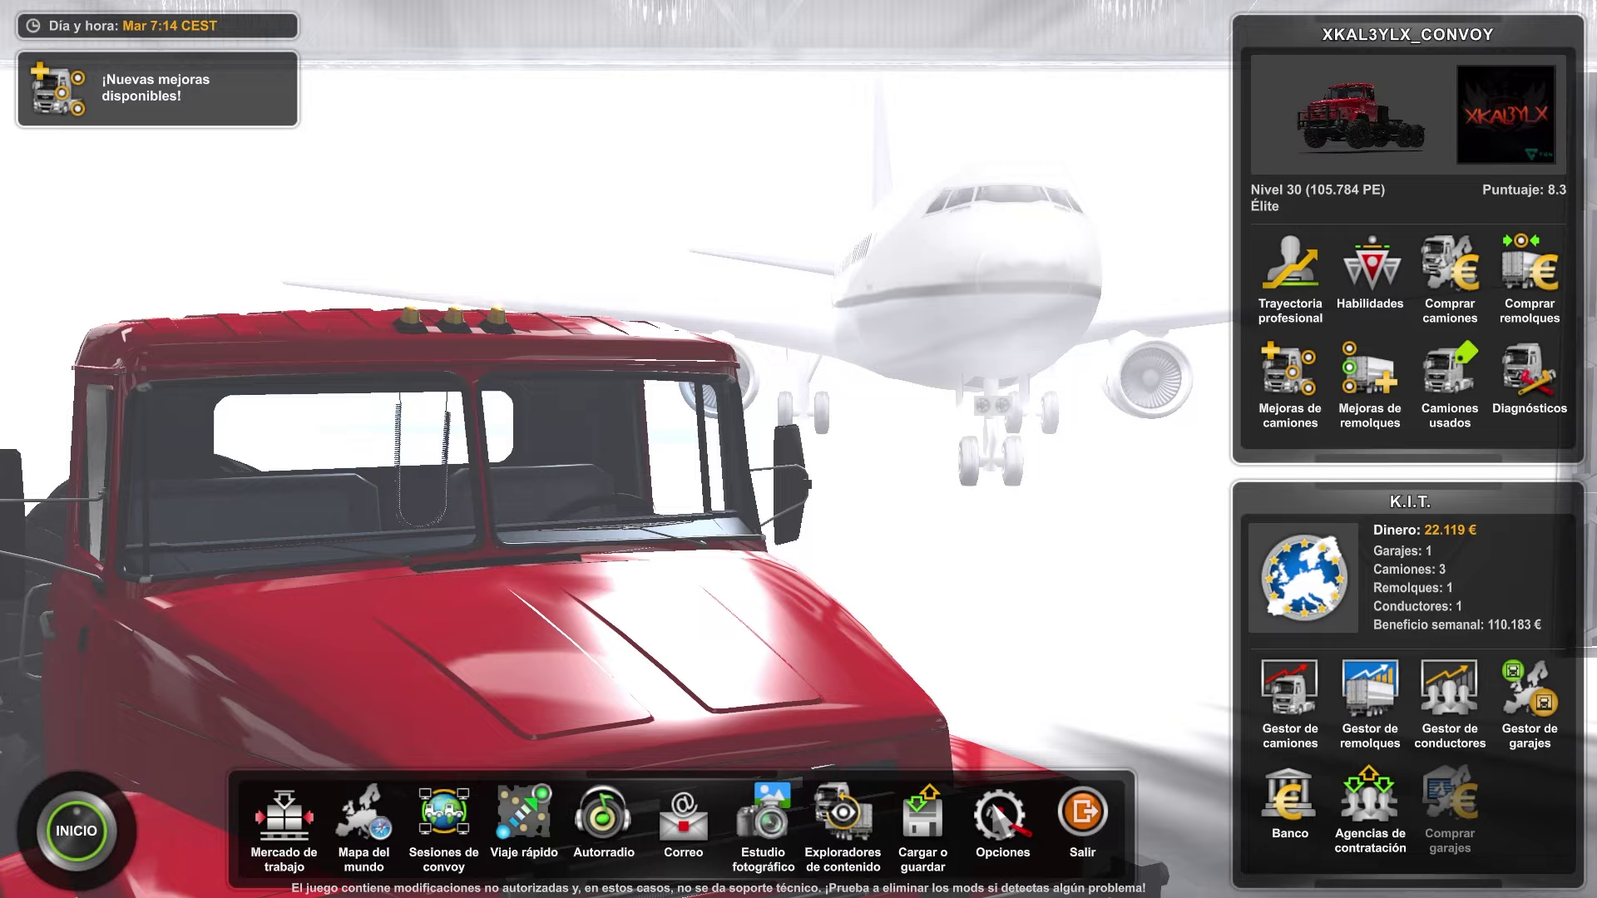
{"action": "left_click", "coordinate": [987, 785]}
{"action": "left_click", "coordinate": [595, 276]}
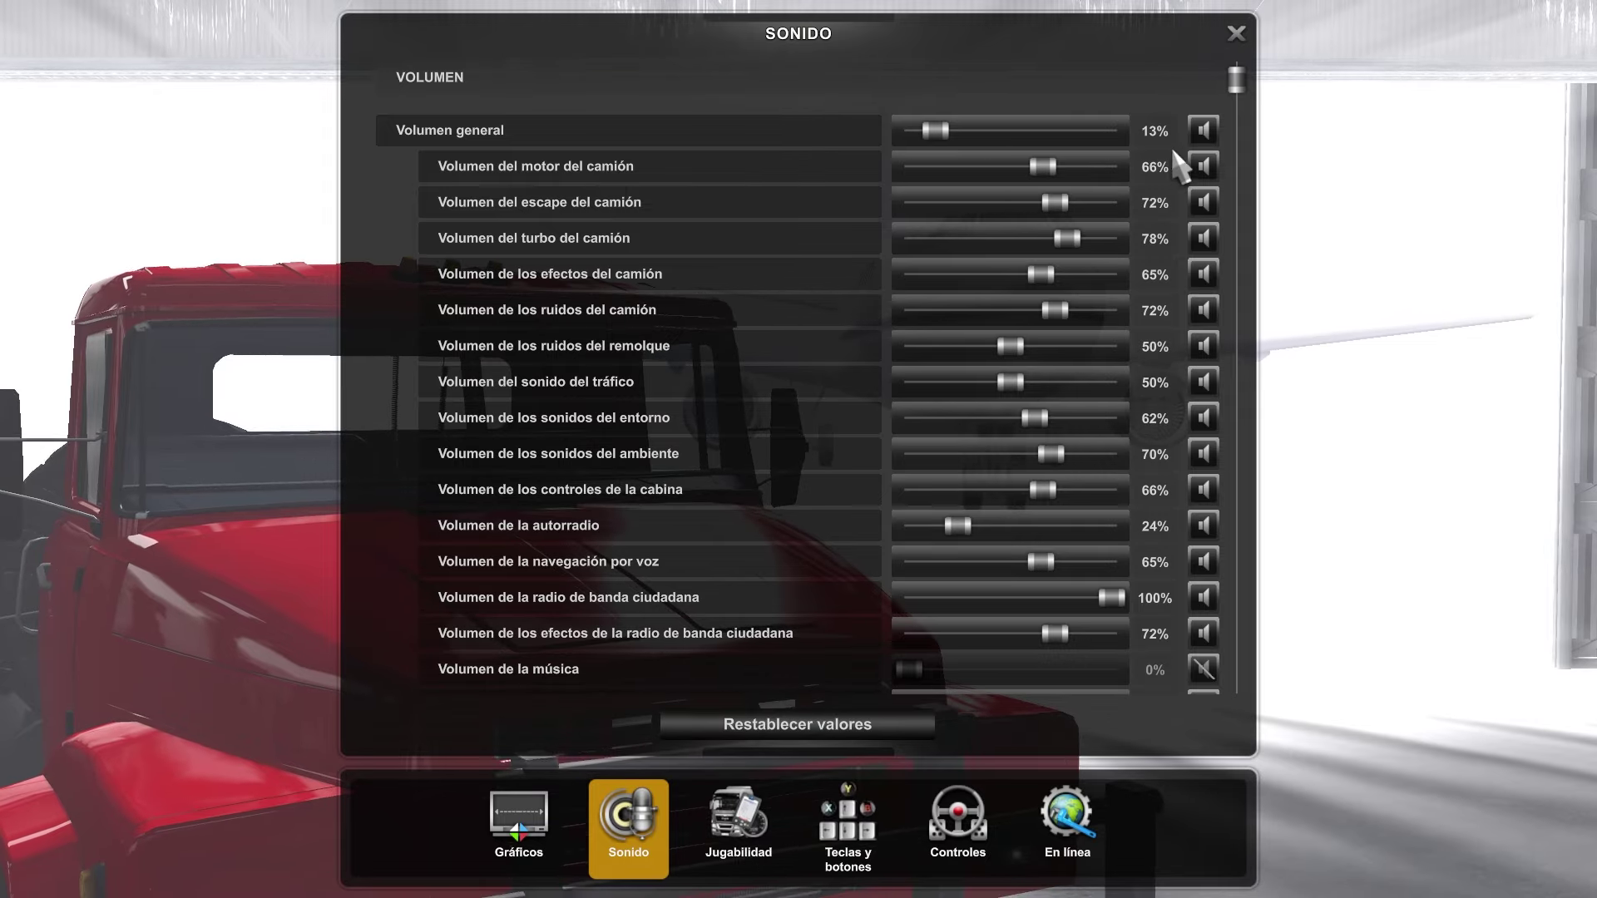
{"action": "left_click", "coordinate": [1211, 165]}
{"action": "left_click", "coordinate": [1203, 239]}
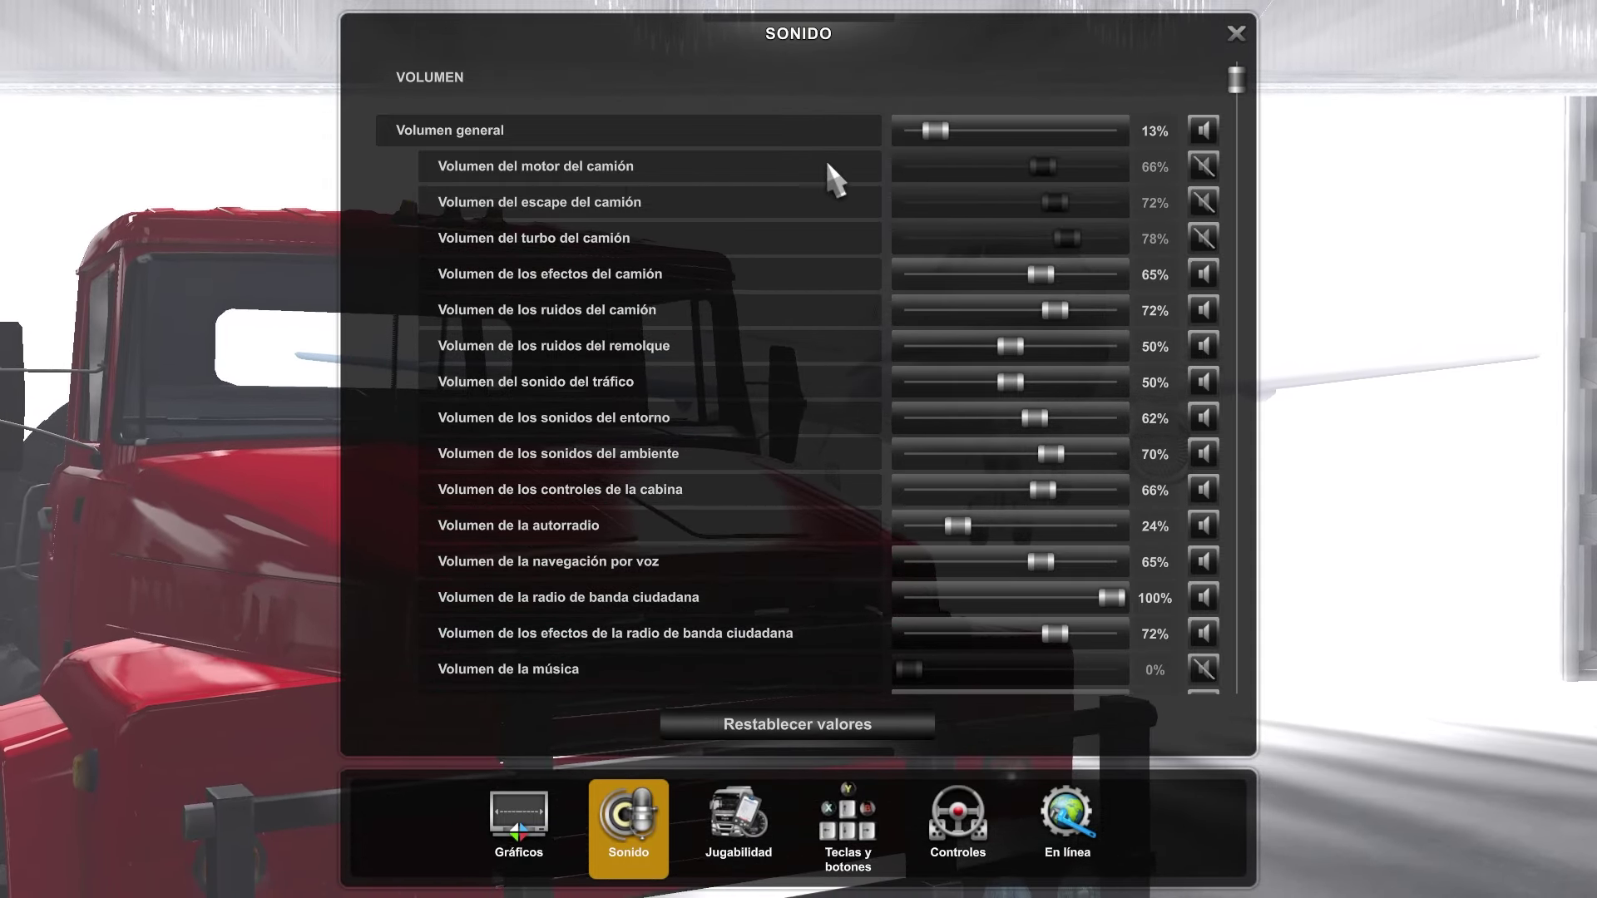
Step: Unmute the truck's engine, exhaust and turbo volumes and close the sound options
{"action": "left_click", "coordinate": [1202, 168]}
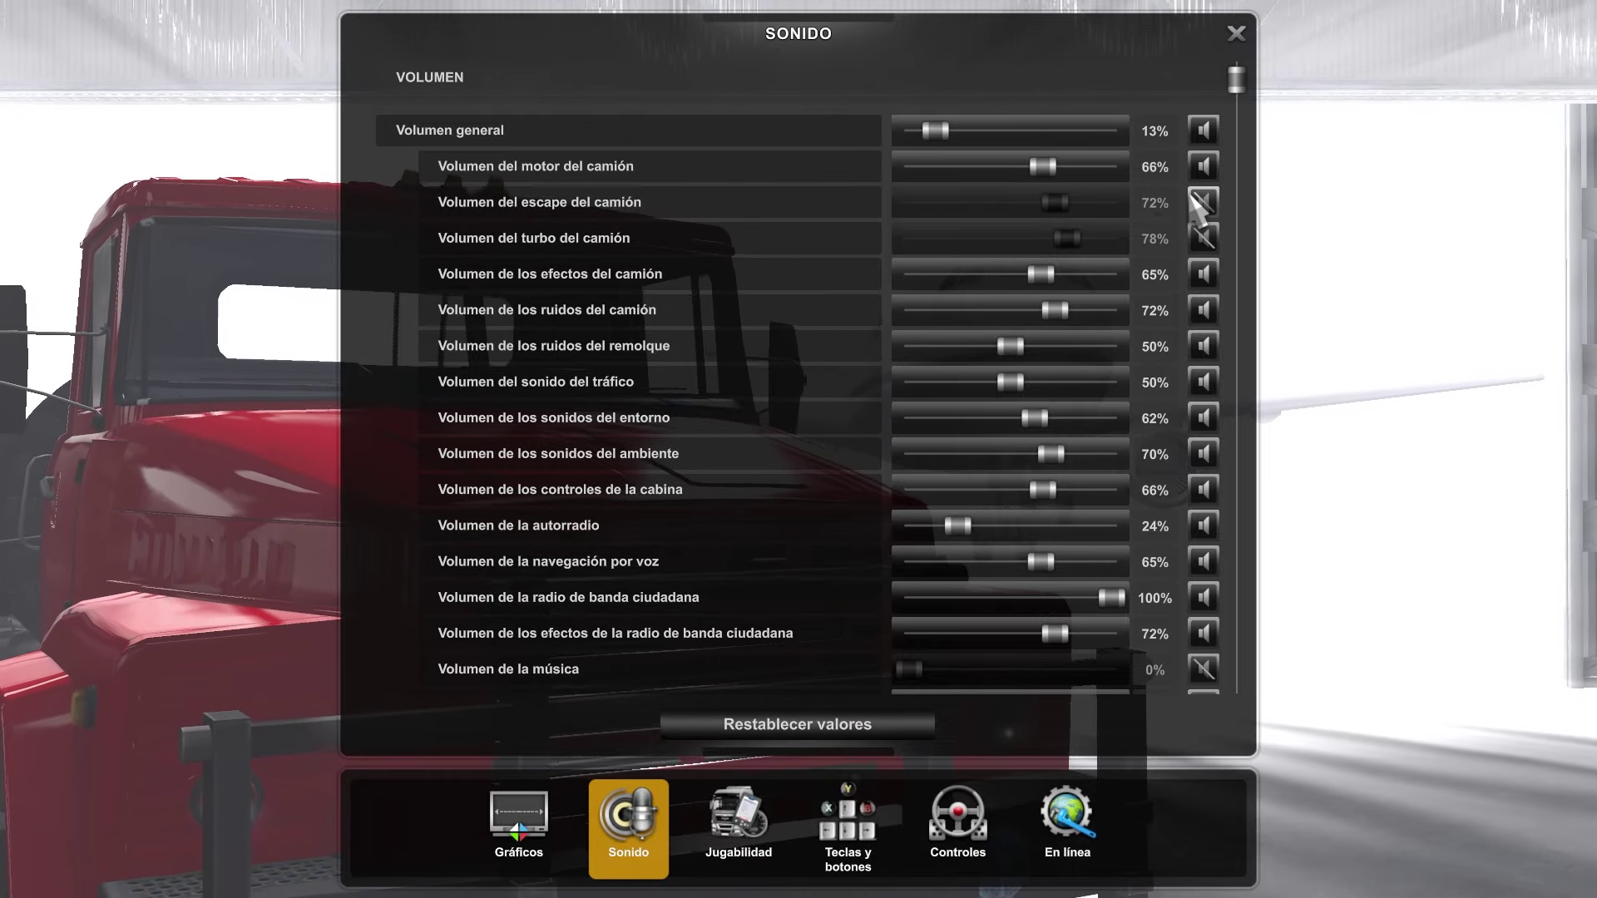
{"action": "left_click", "coordinate": [1203, 203]}
{"action": "left_click", "coordinate": [1202, 239]}
{"action": "left_click", "coordinate": [1245, 47]}
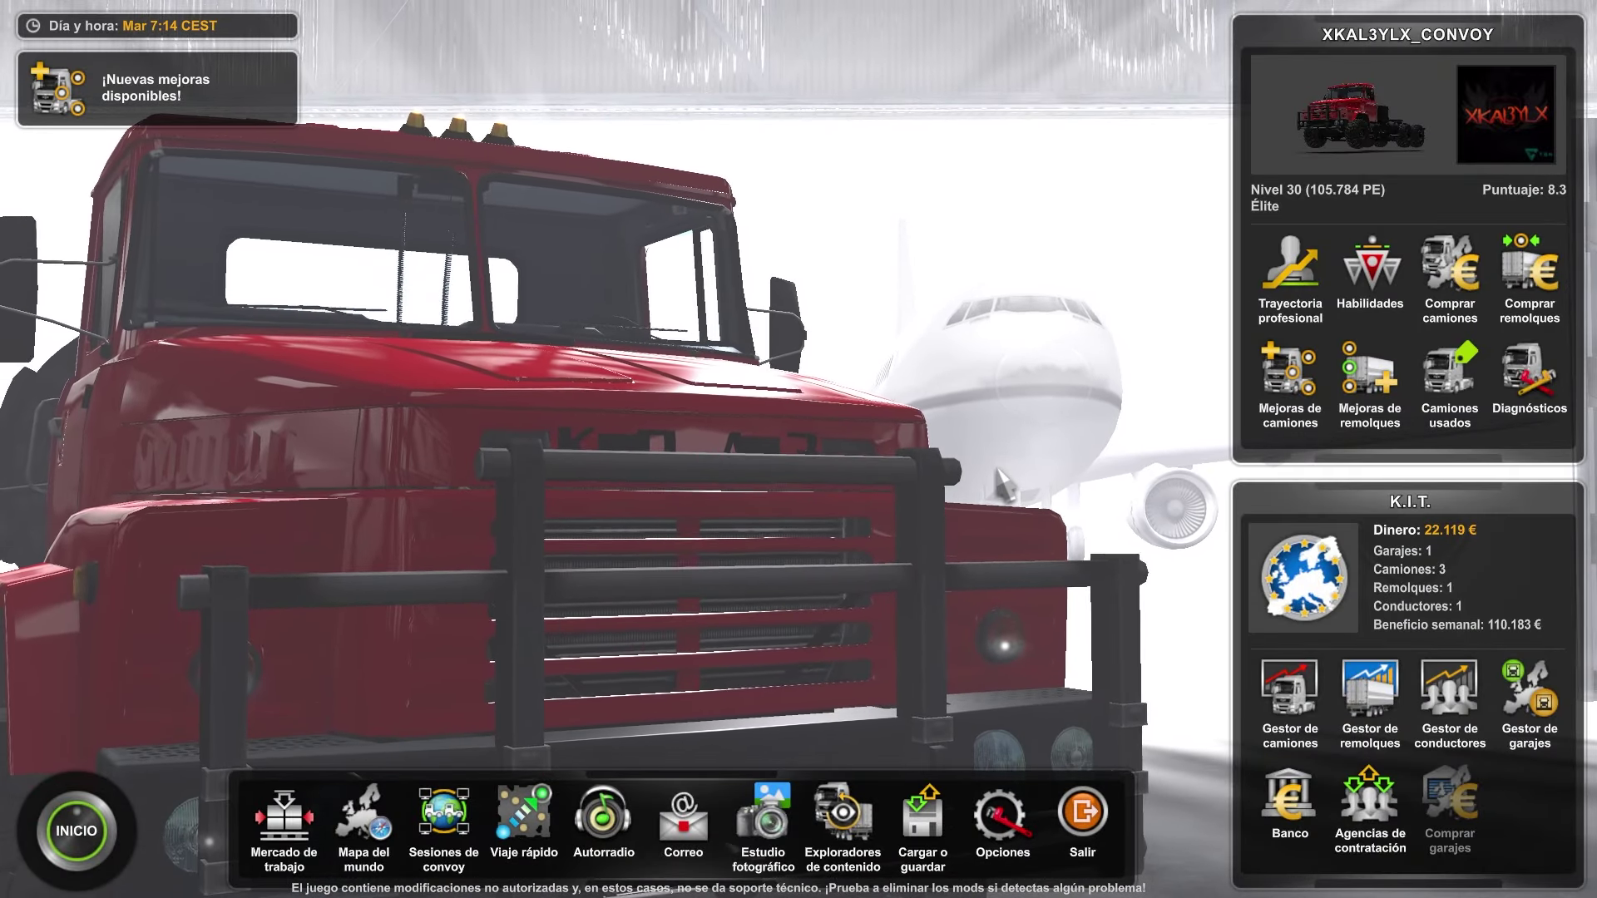
Step: Switch to File Explorer and open D:\Steam\steamapps\common\Euro Truck Simulator 2\bin\win_x64\plugins
{"action": "key", "text": "super"}
{"action": "left_click", "coordinate": [77, 887]}
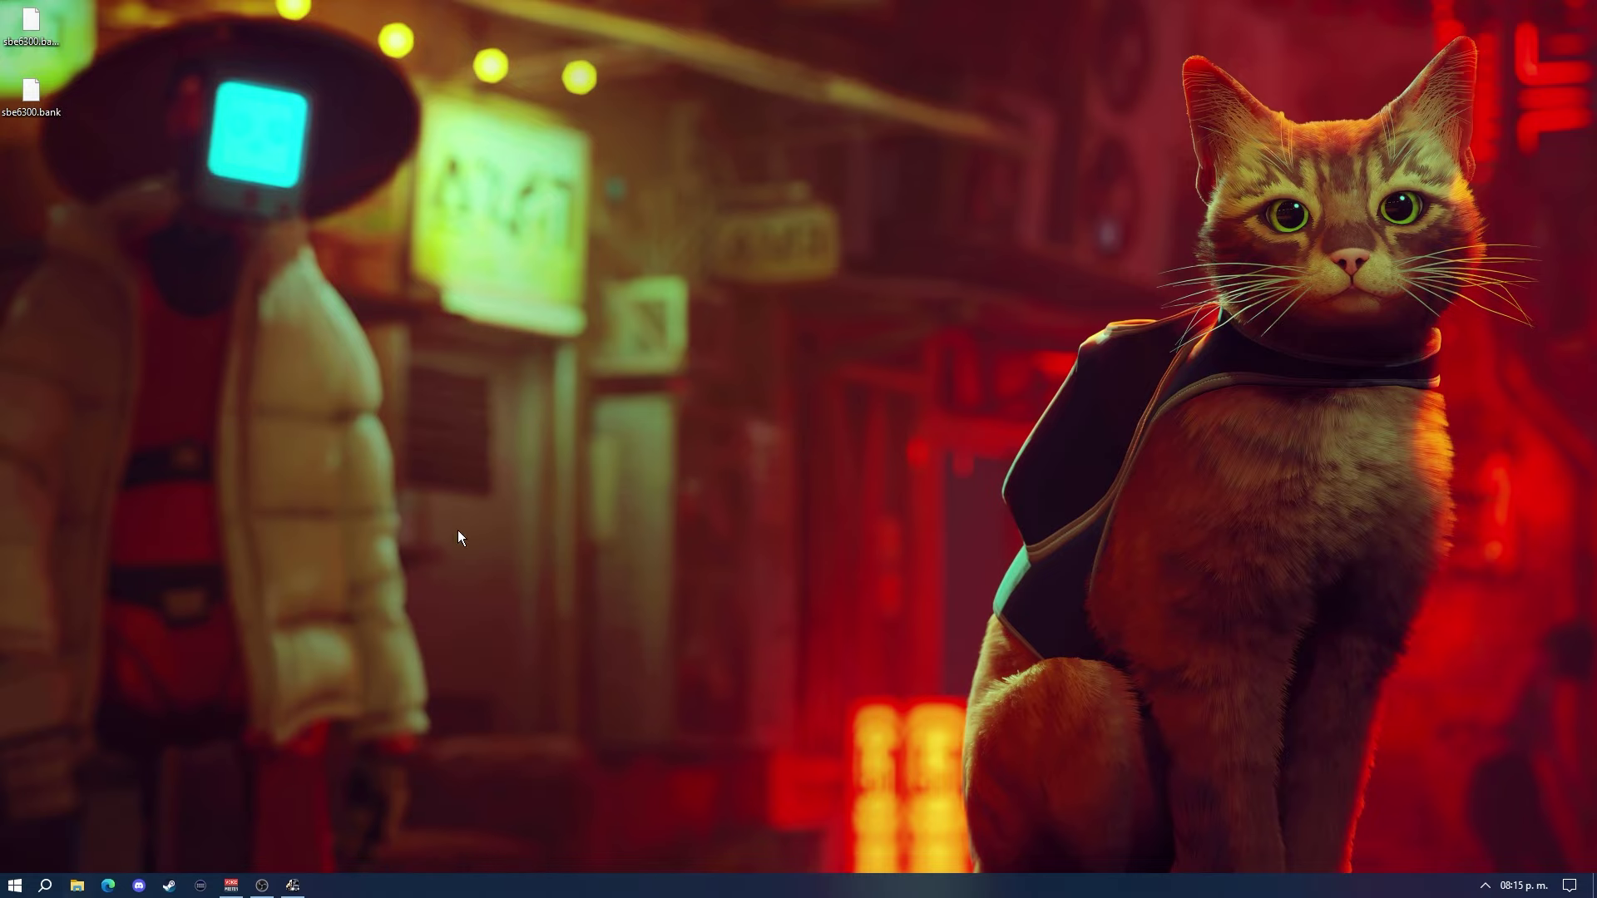
{"action": "left_click", "coordinate": [419, 548]}
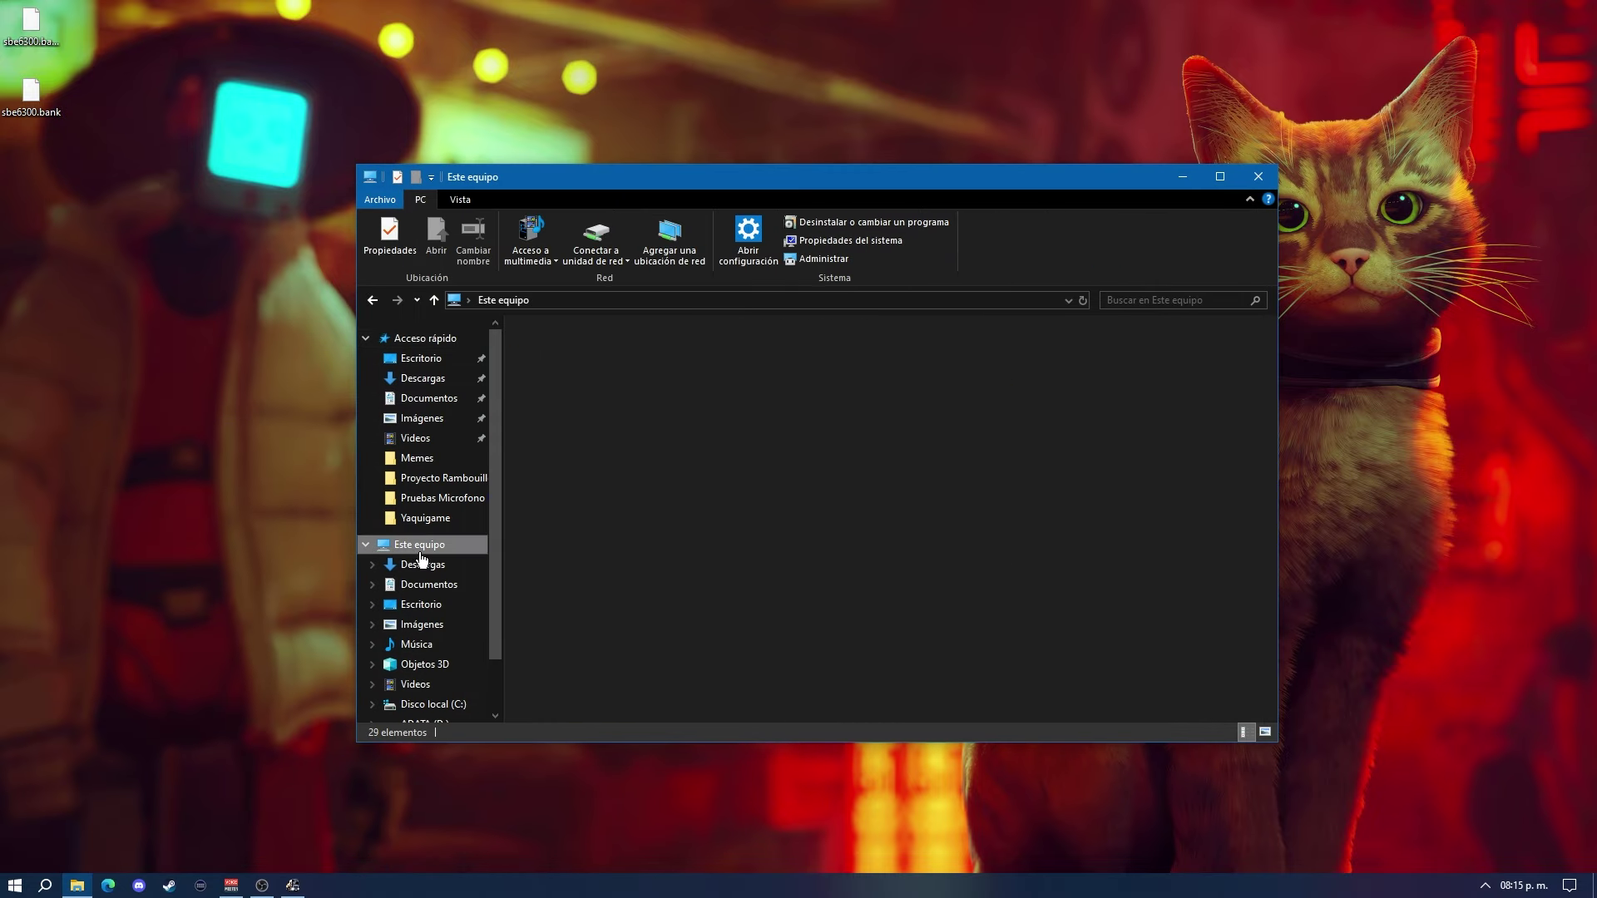
{"action": "double_click", "coordinate": [877, 509]}
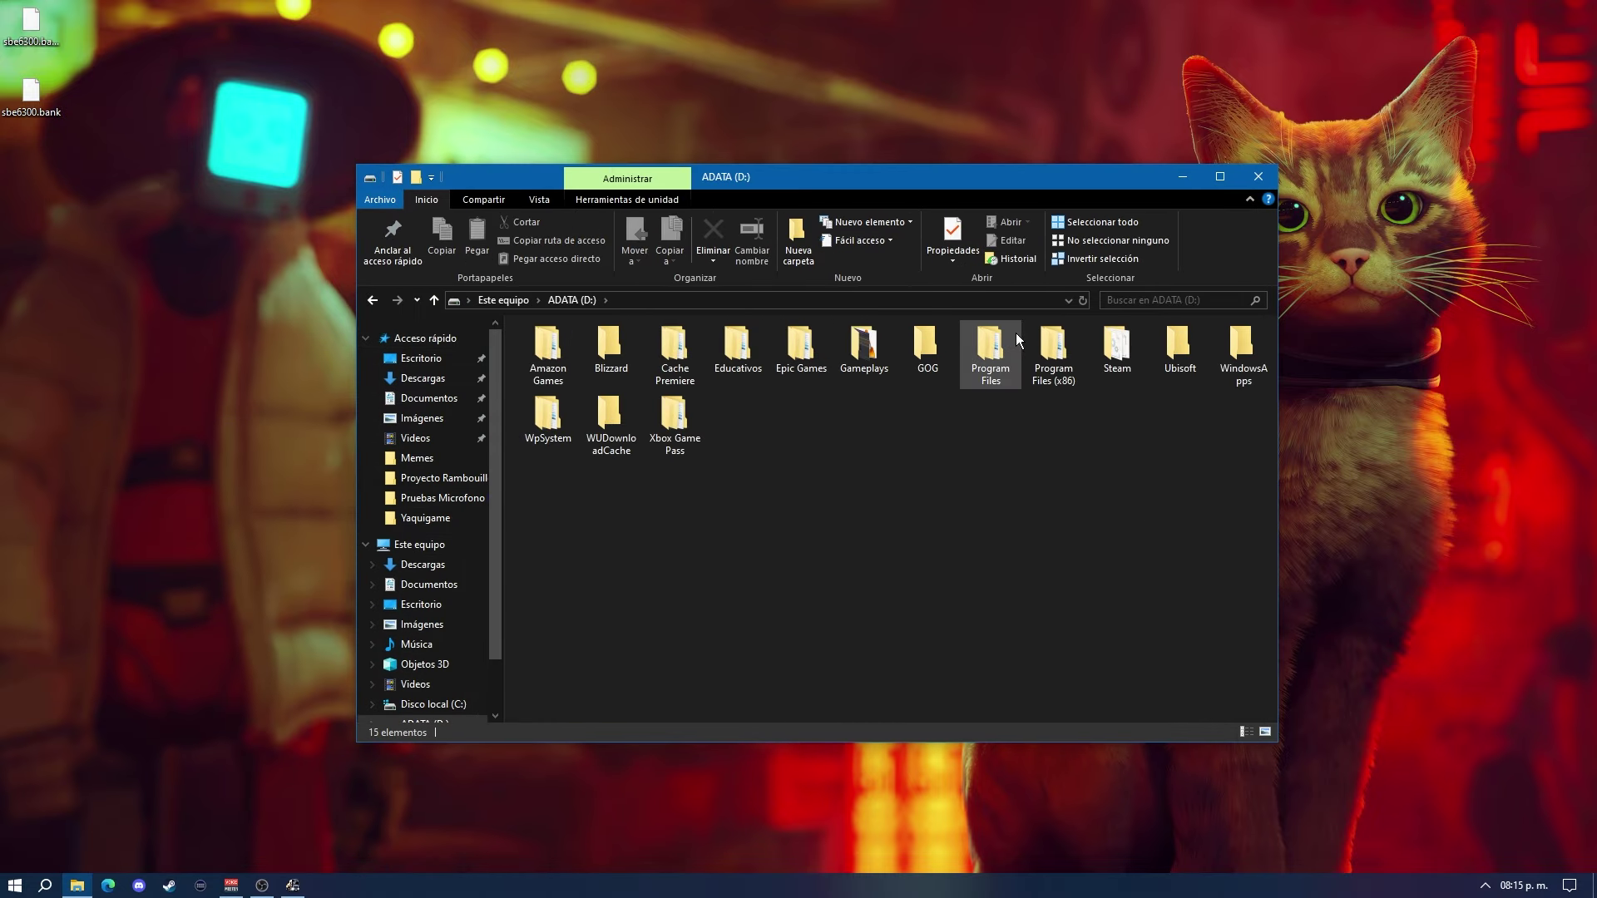
{"action": "double_click", "coordinate": [1091, 333]}
{"action": "double_click", "coordinate": [565, 353]}
{"action": "double_click", "coordinate": [557, 363]}
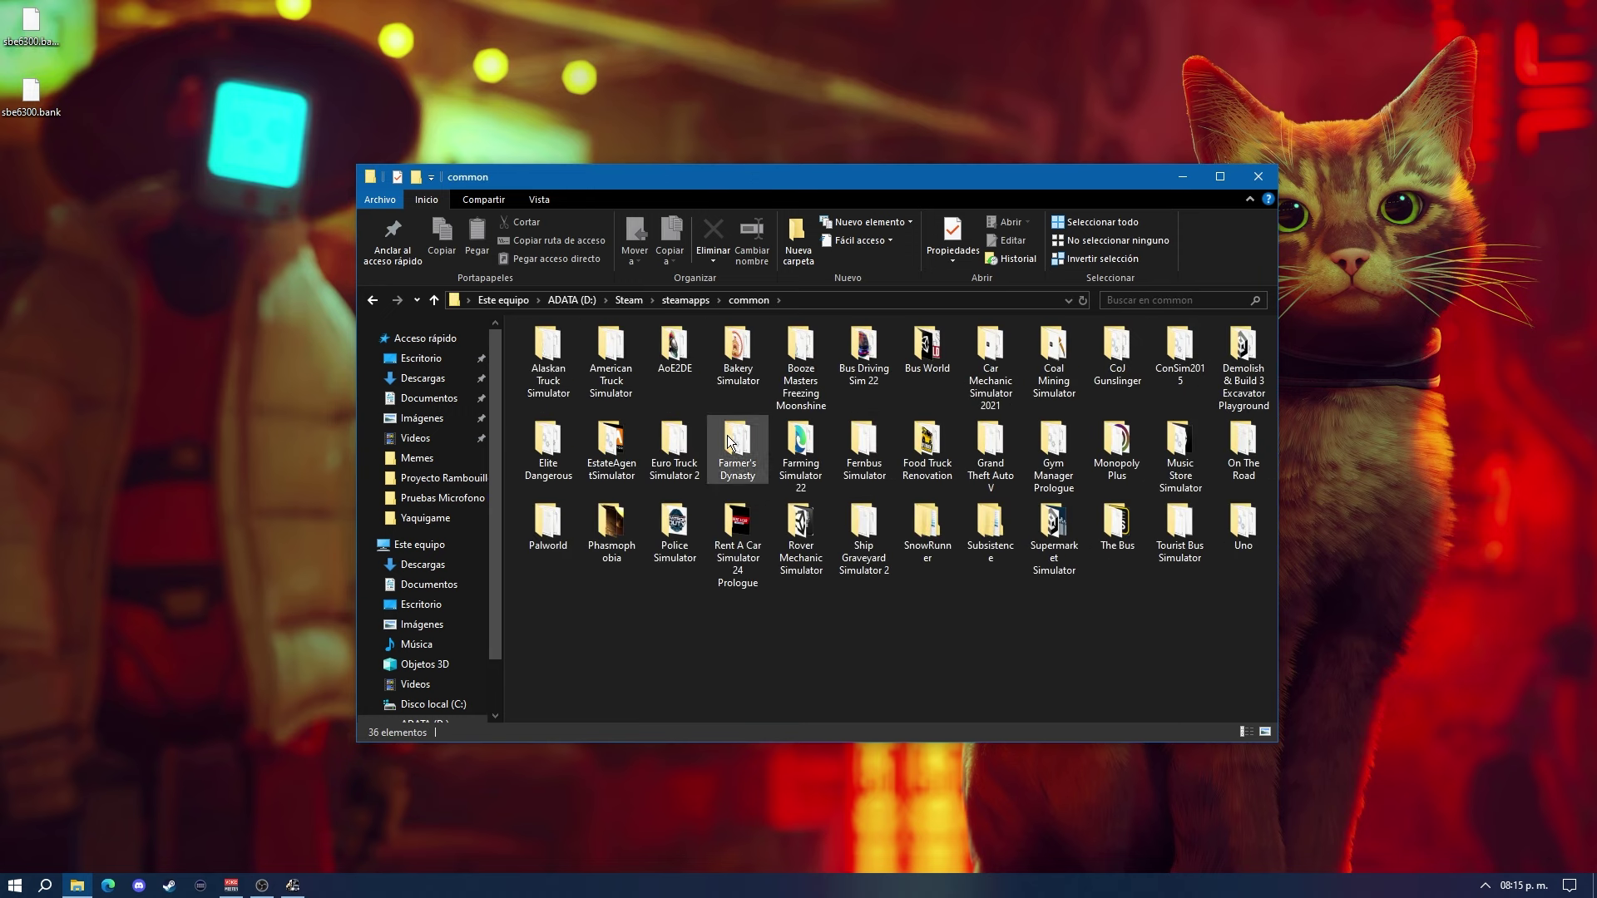
{"action": "double_click", "coordinate": [656, 458]}
{"action": "double_click", "coordinate": [541, 353]}
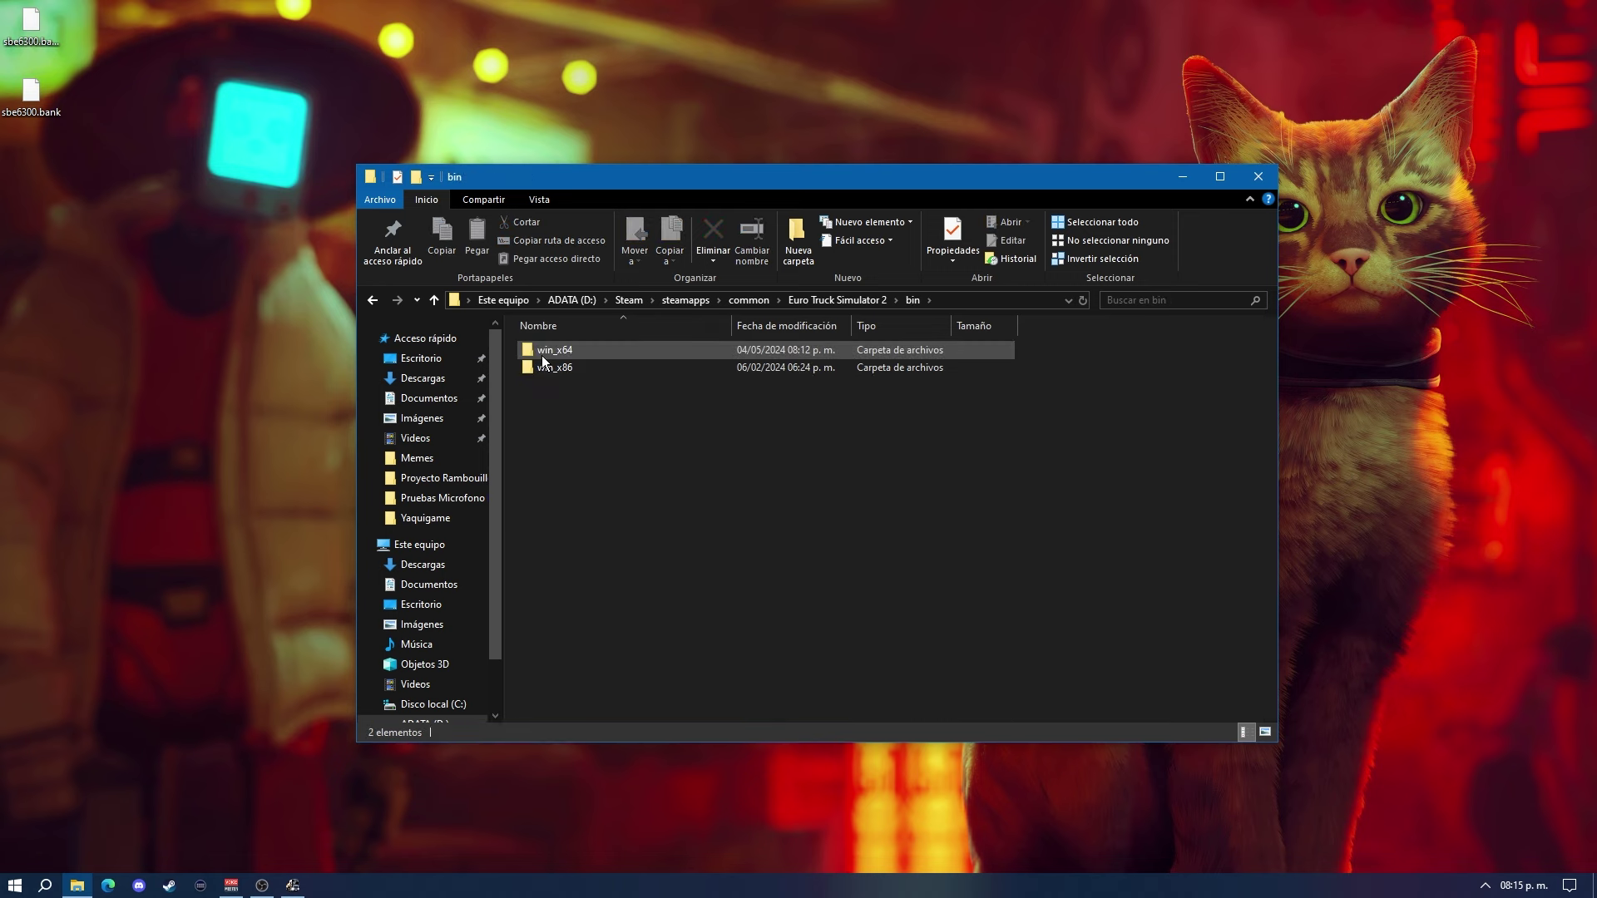
{"action": "double_click", "coordinate": [542, 352]}
{"action": "double_click", "coordinate": [541, 352]}
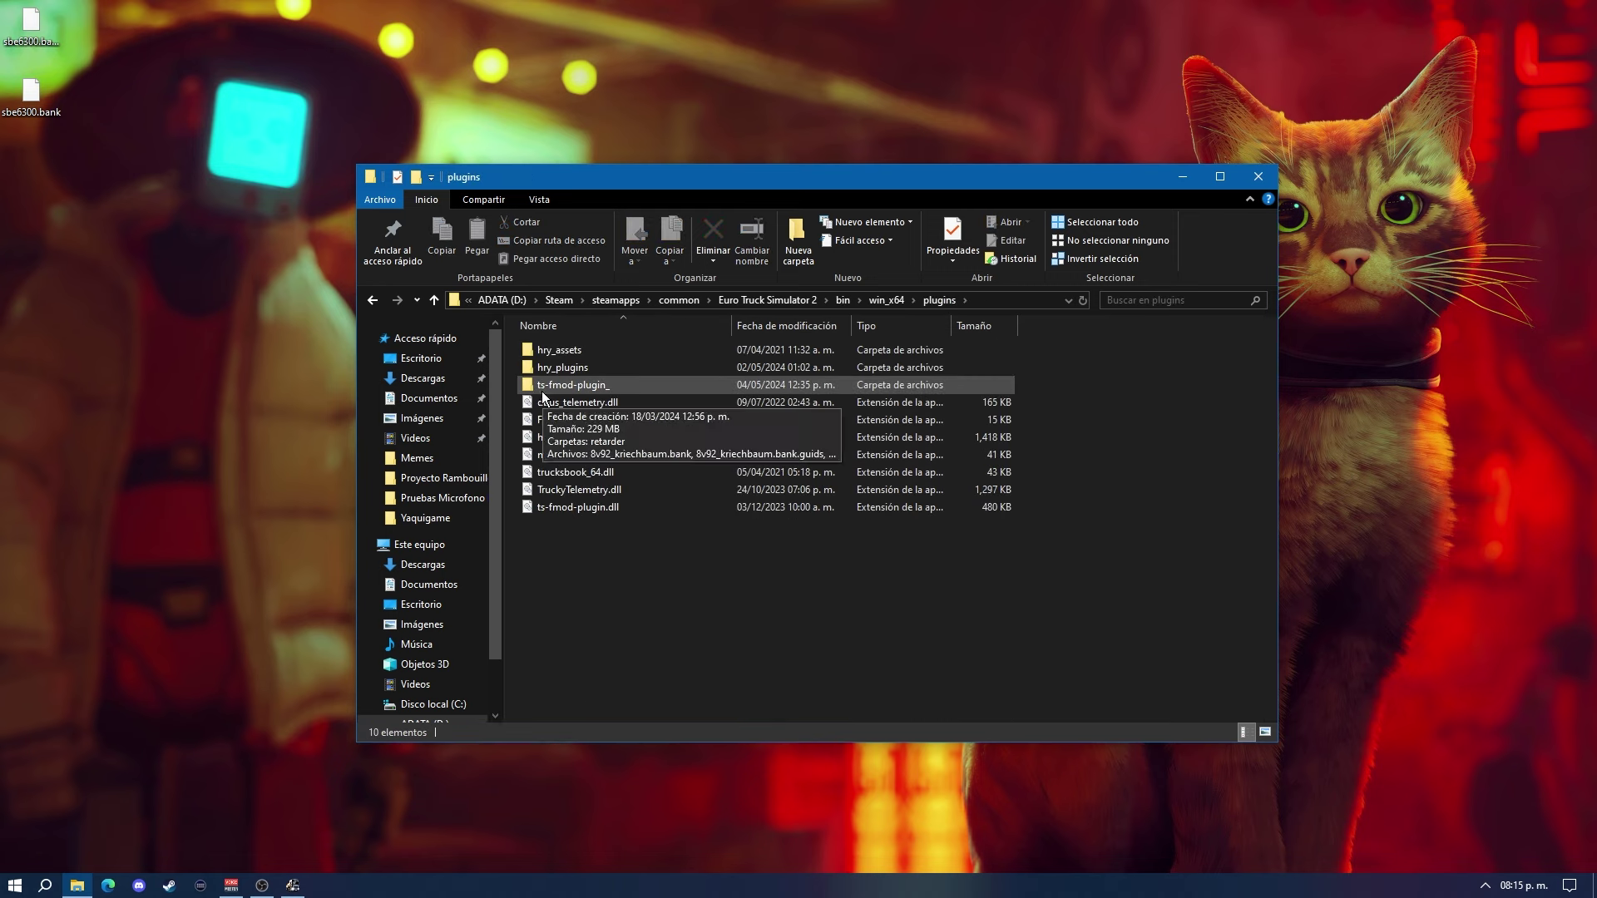
{"action": "right_click", "coordinate": [603, 390]}
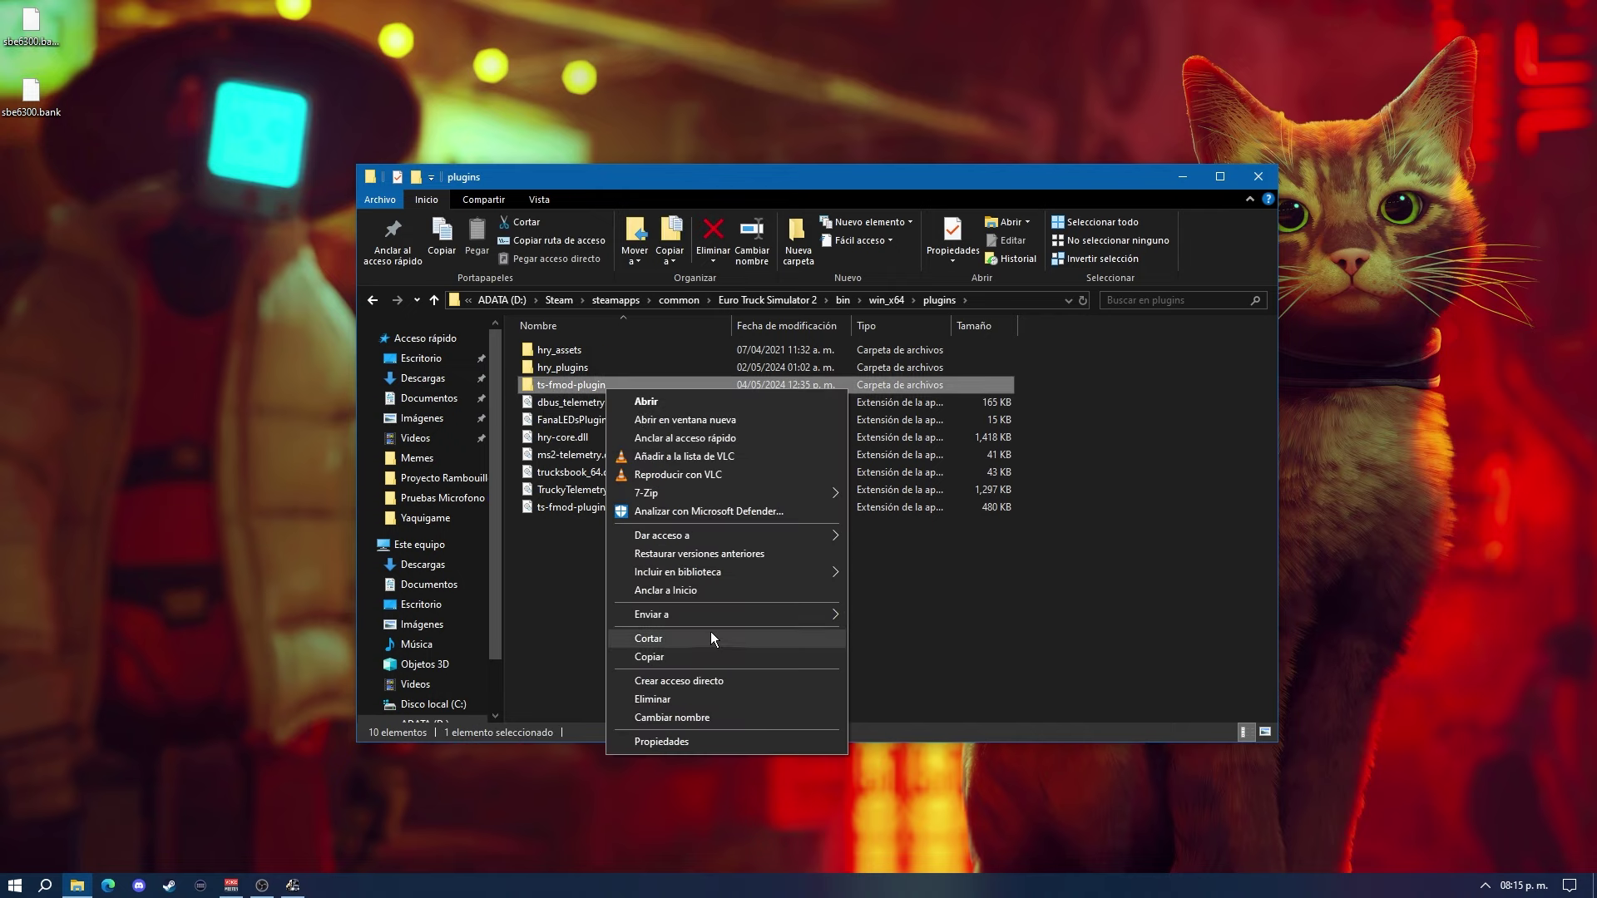
{"action": "left_click", "coordinate": [598, 407]}
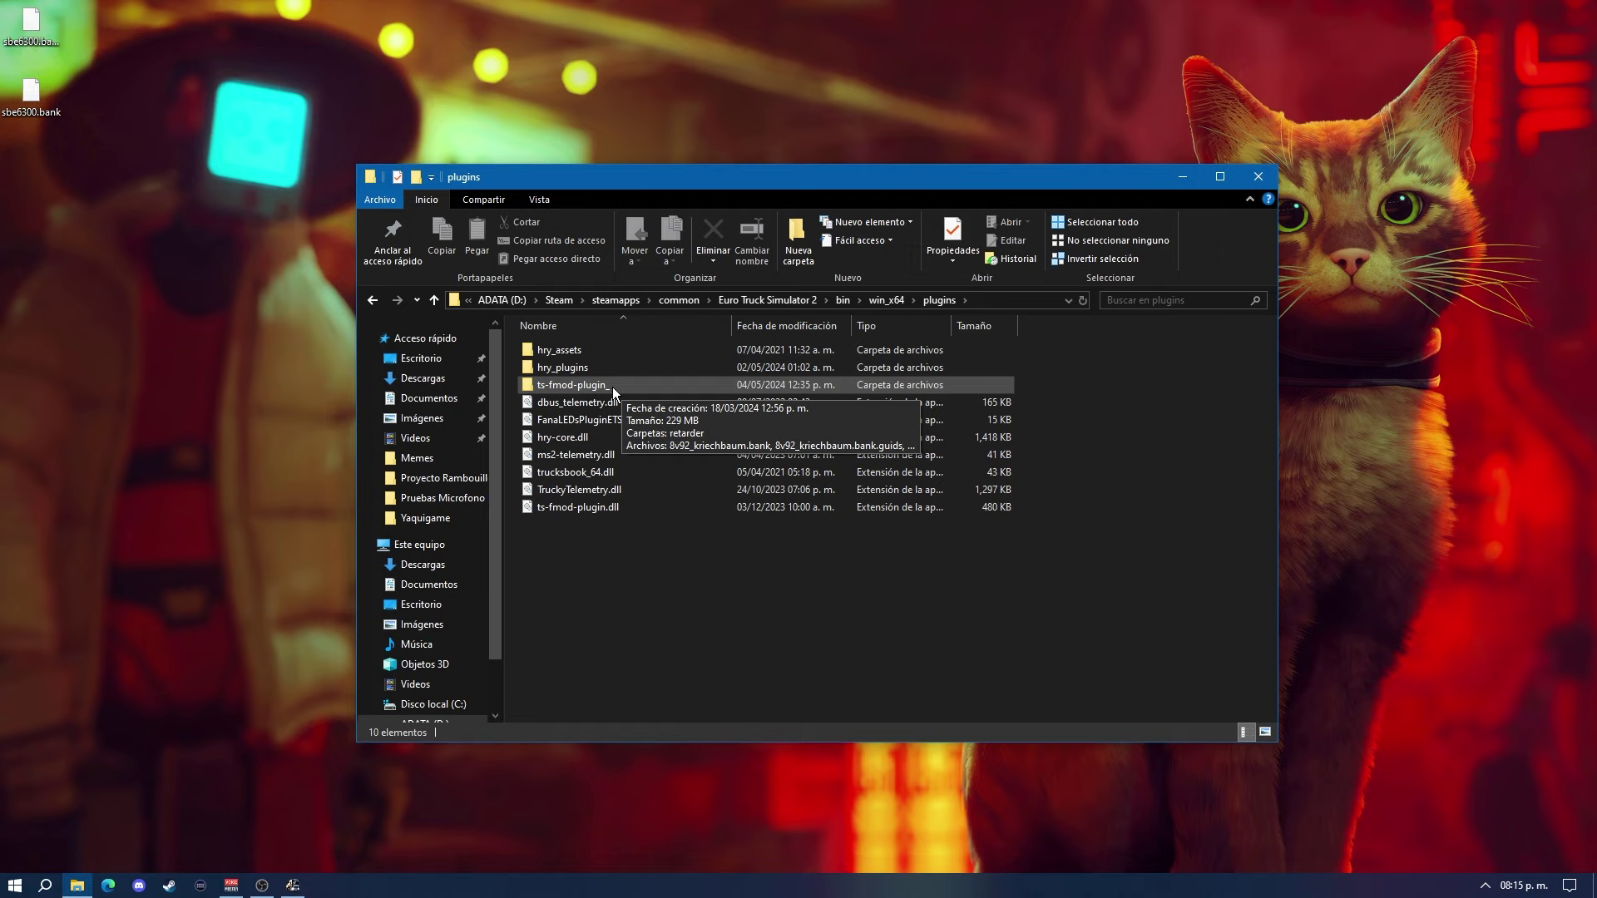
{"action": "right_click", "coordinate": [612, 386]}
{"action": "right_click", "coordinate": [573, 385]}
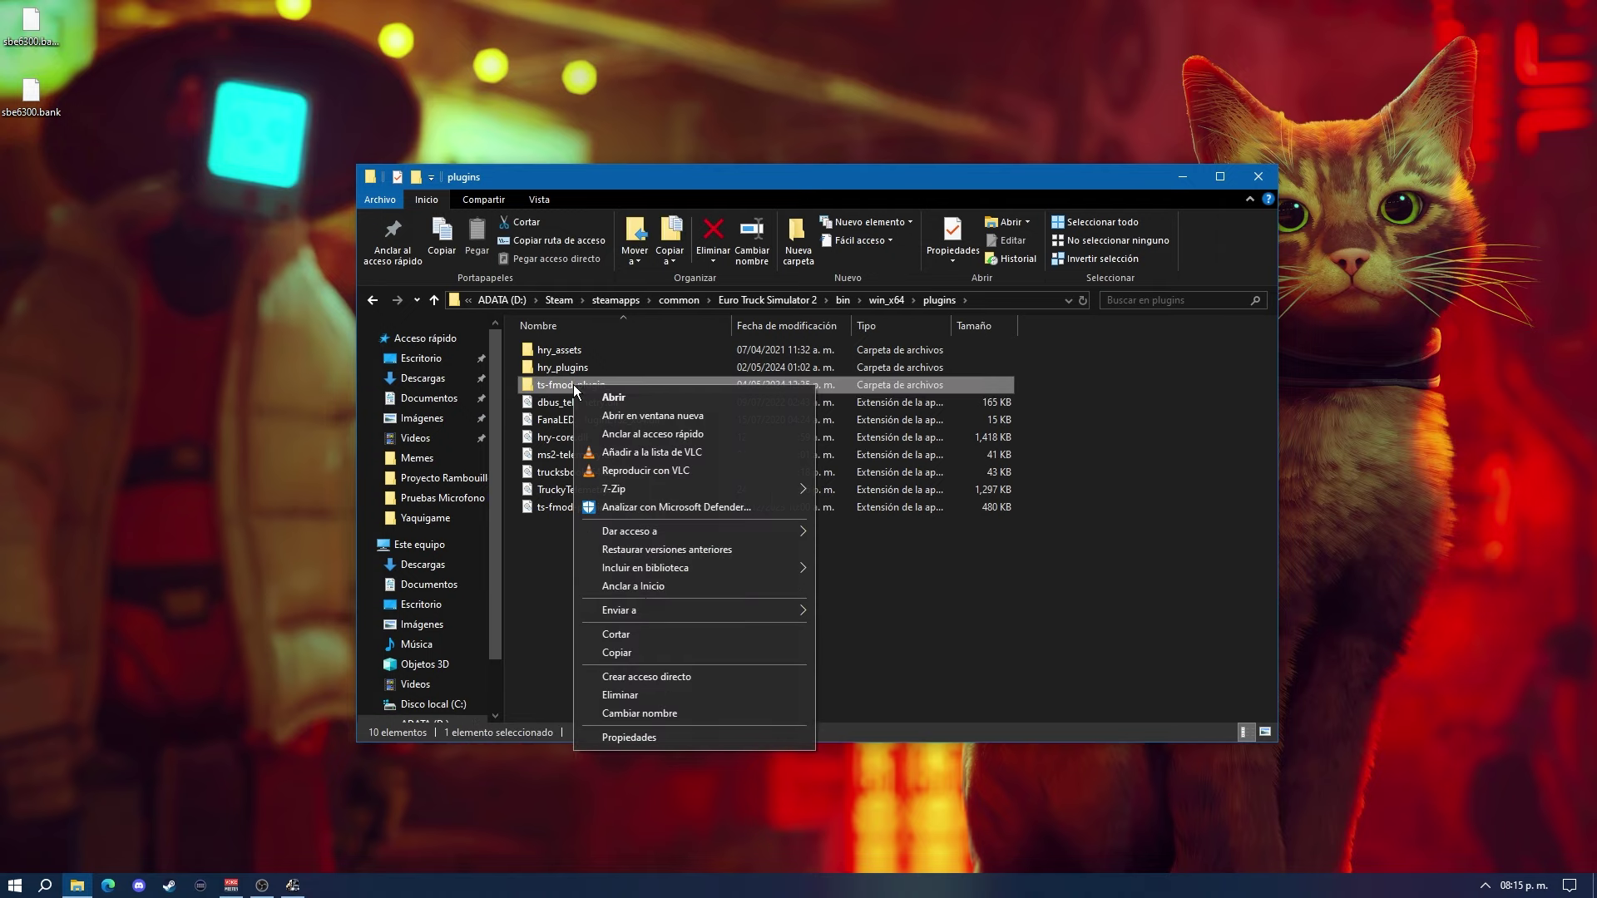
{"action": "left_click", "coordinate": [656, 711]}
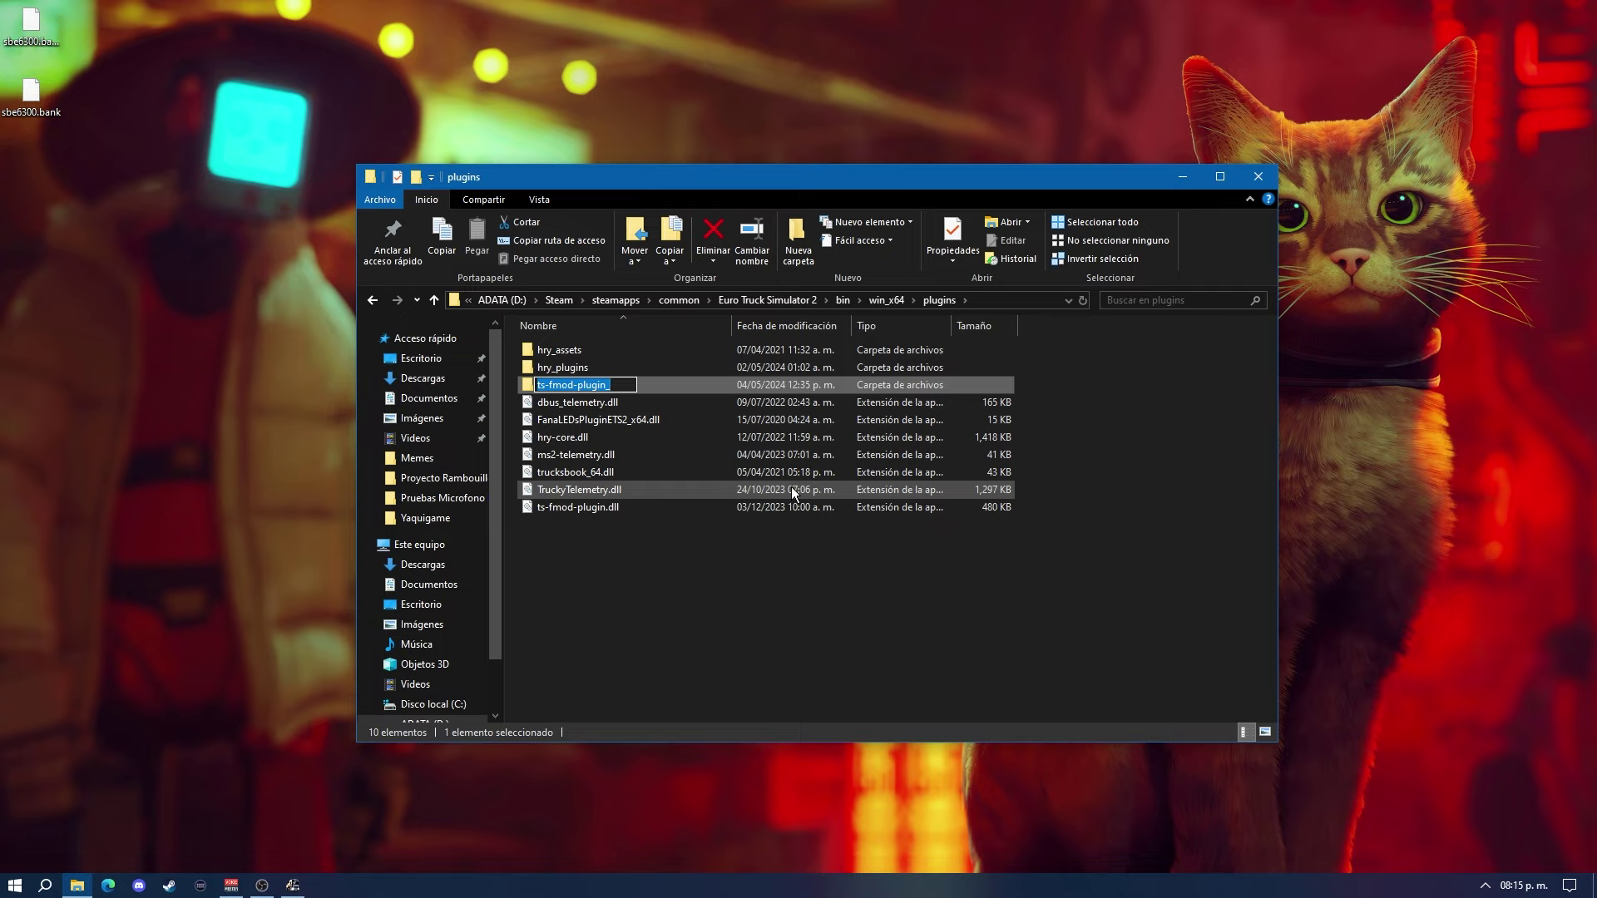
{"action": "key", "text": "End"}
{"action": "left_click", "coordinate": [703, 540]}
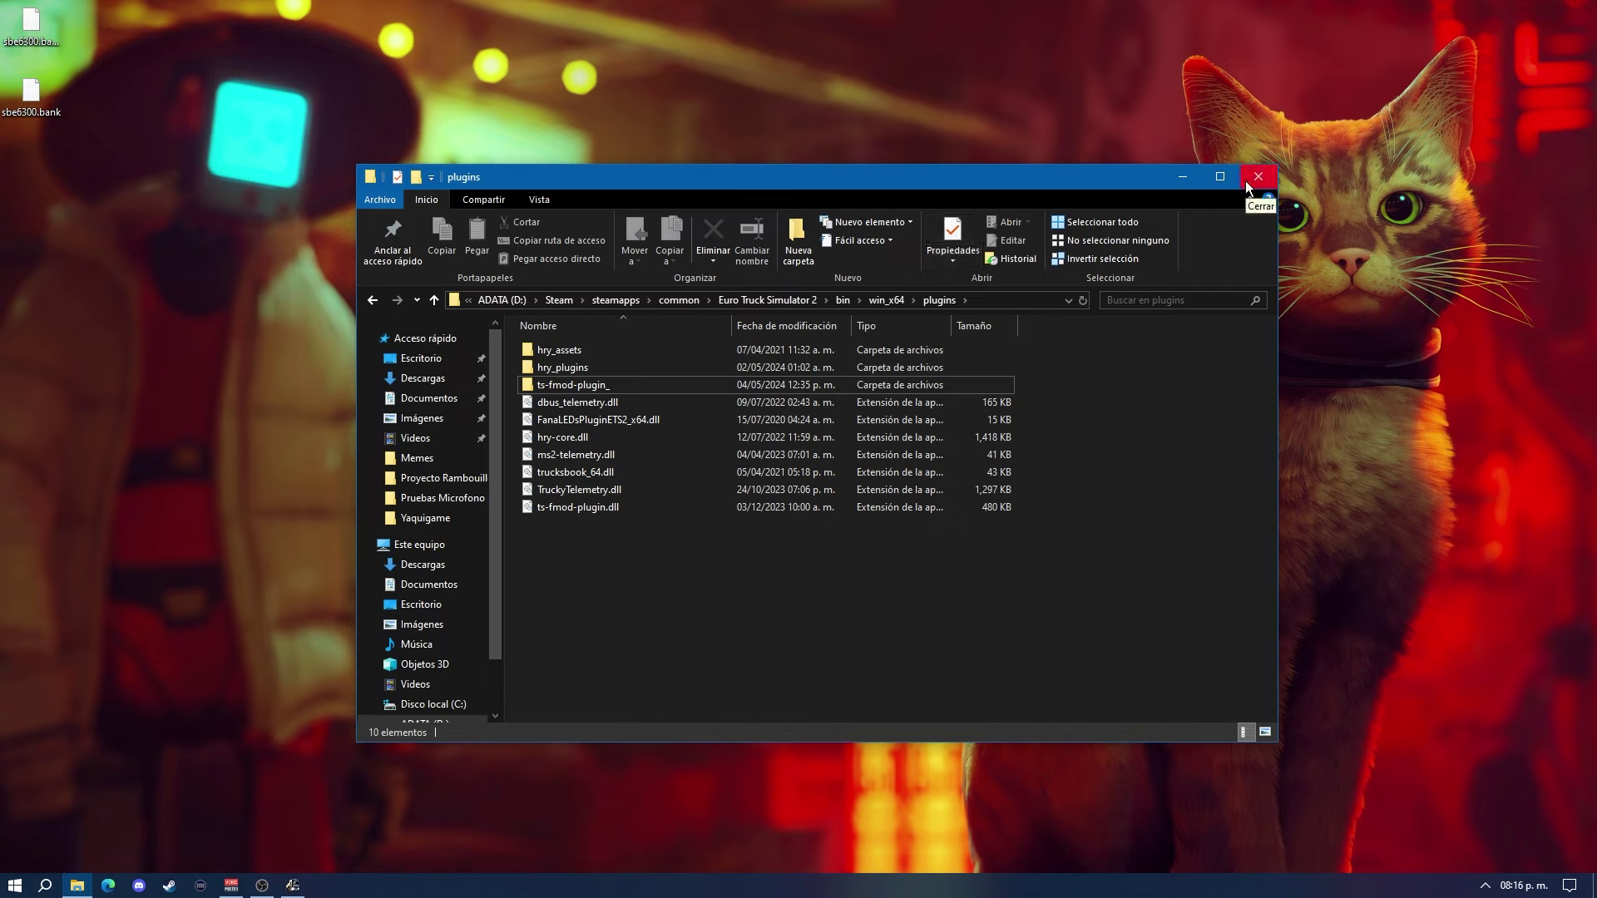
Step: Minimize File Explorer, switch back to Euro Truck Simulator 2 and review the truck volumes in the sound options
{"action": "left_click", "coordinate": [1183, 177]}
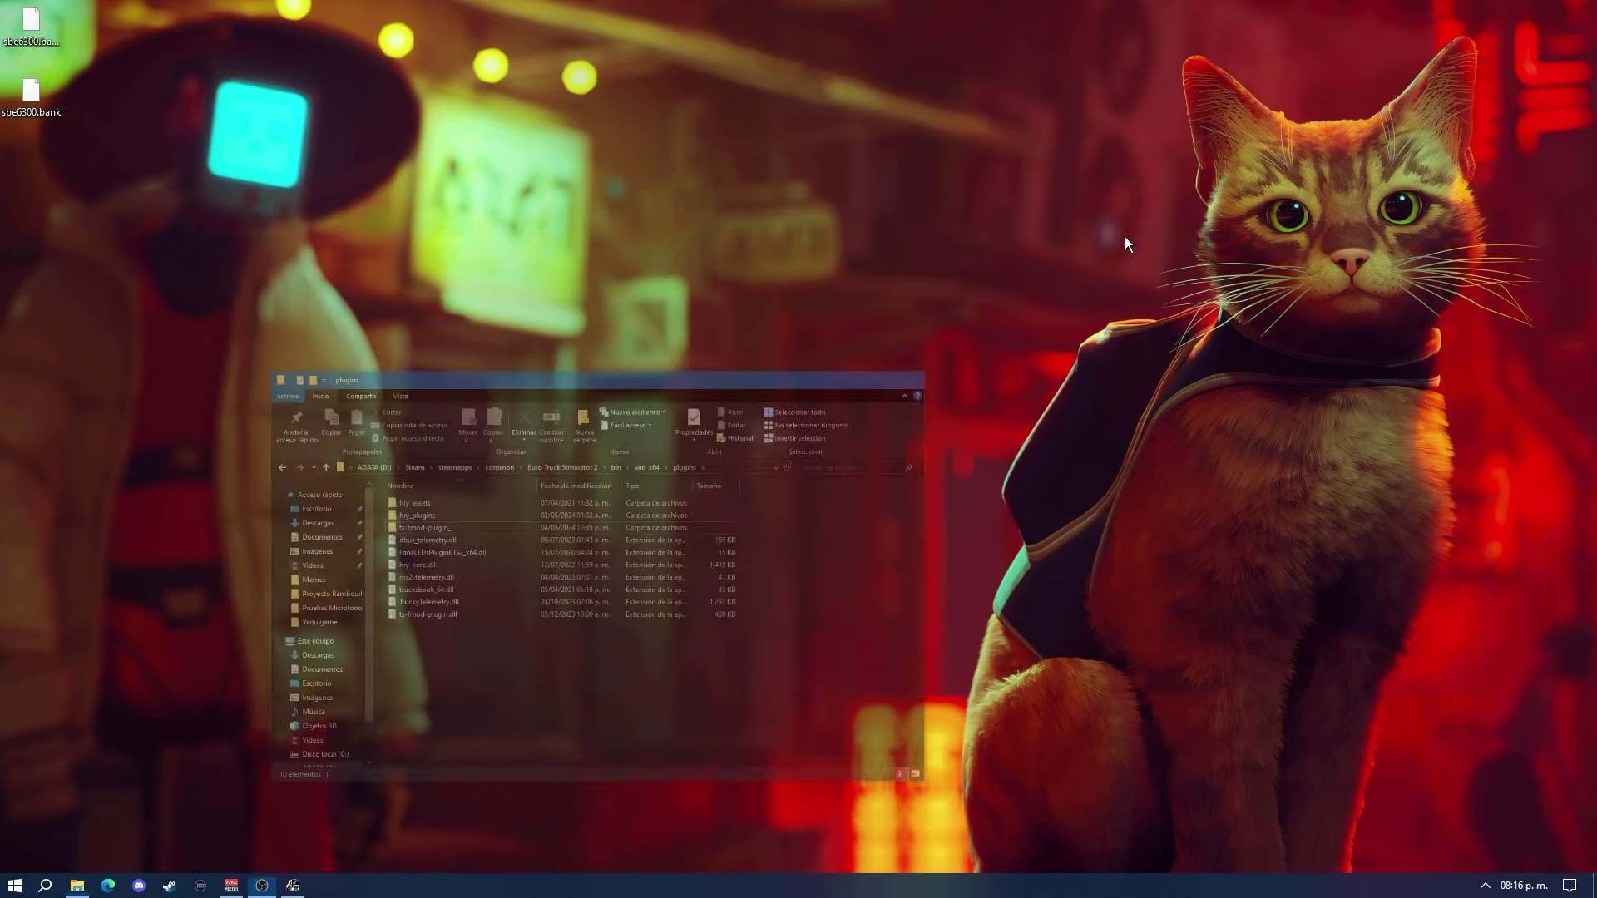
{"action": "left_click", "coordinate": [292, 884]}
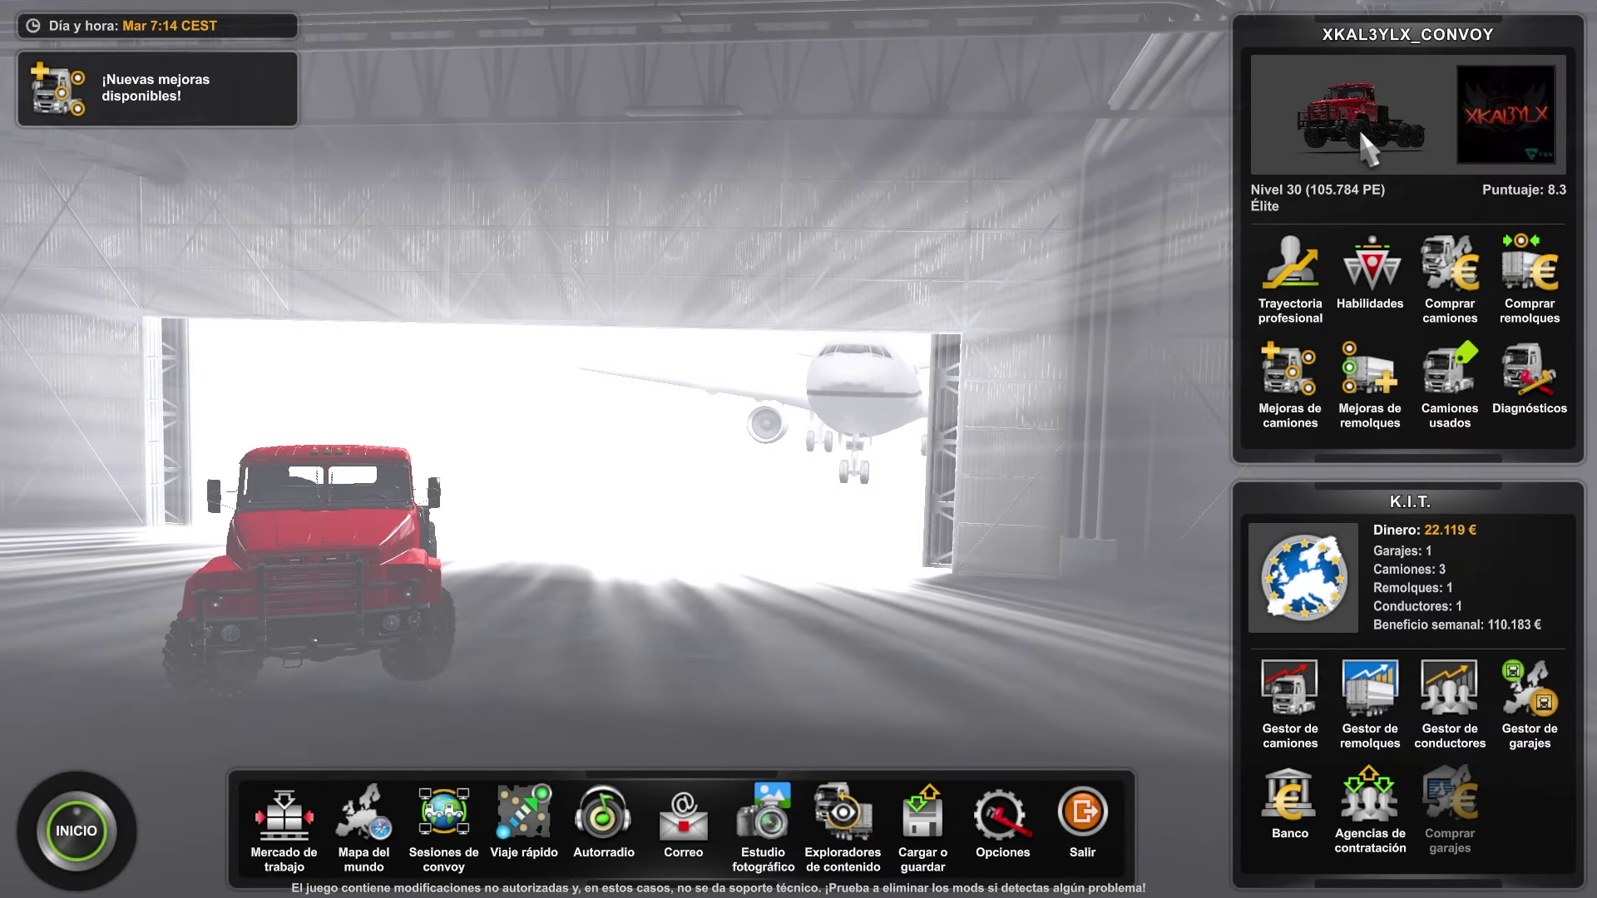
{"action": "left_click", "coordinate": [1007, 844]}
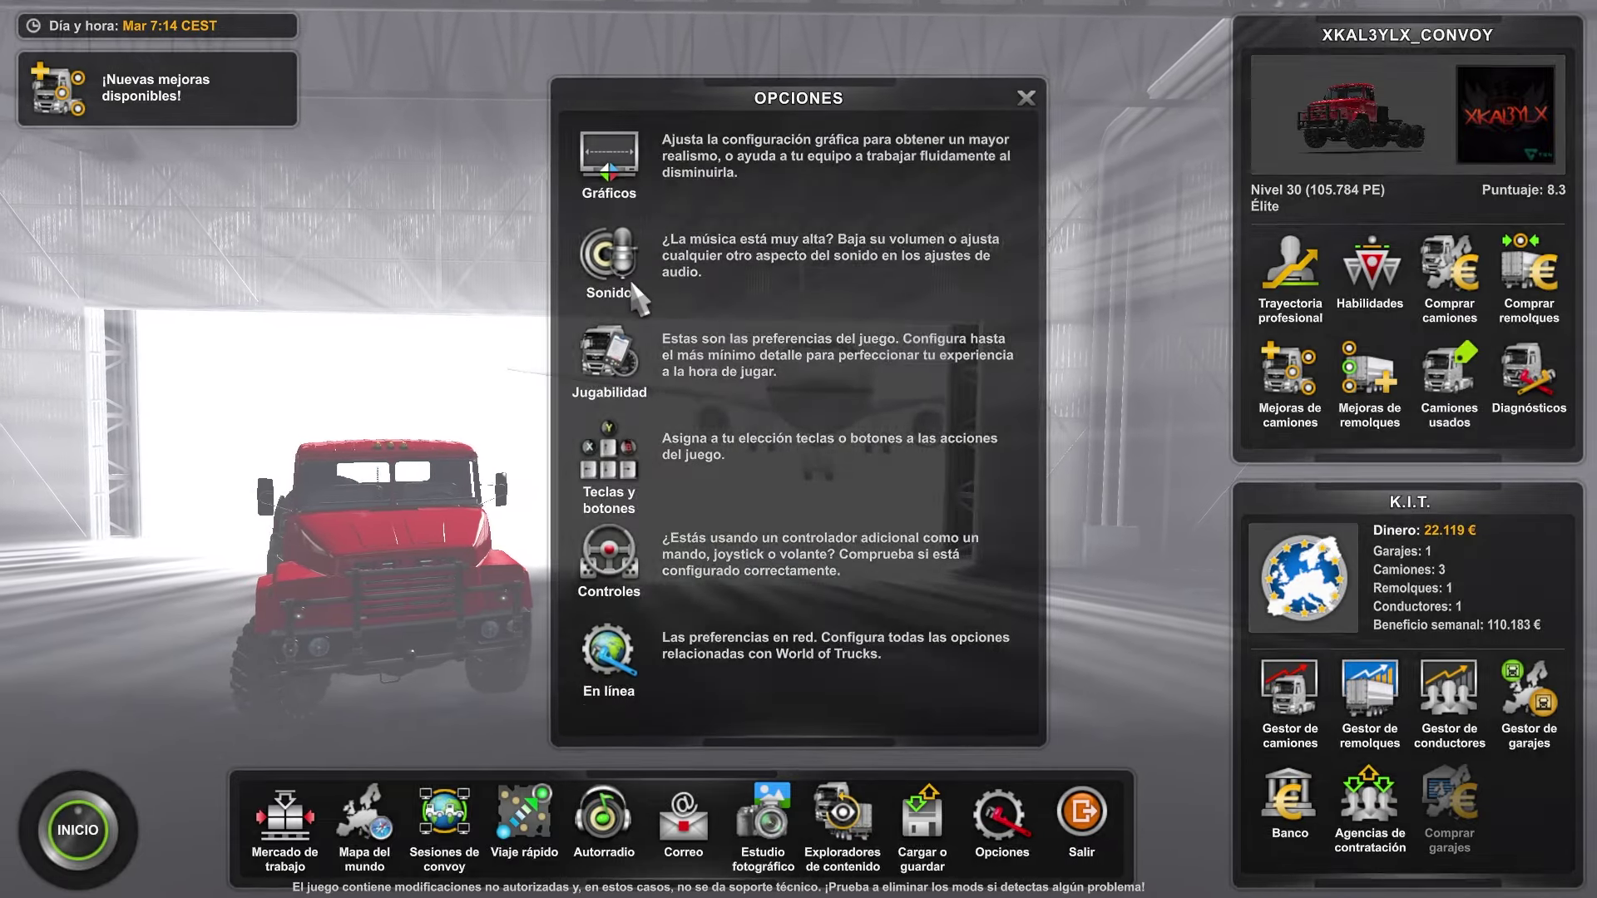
{"action": "left_click", "coordinate": [632, 285]}
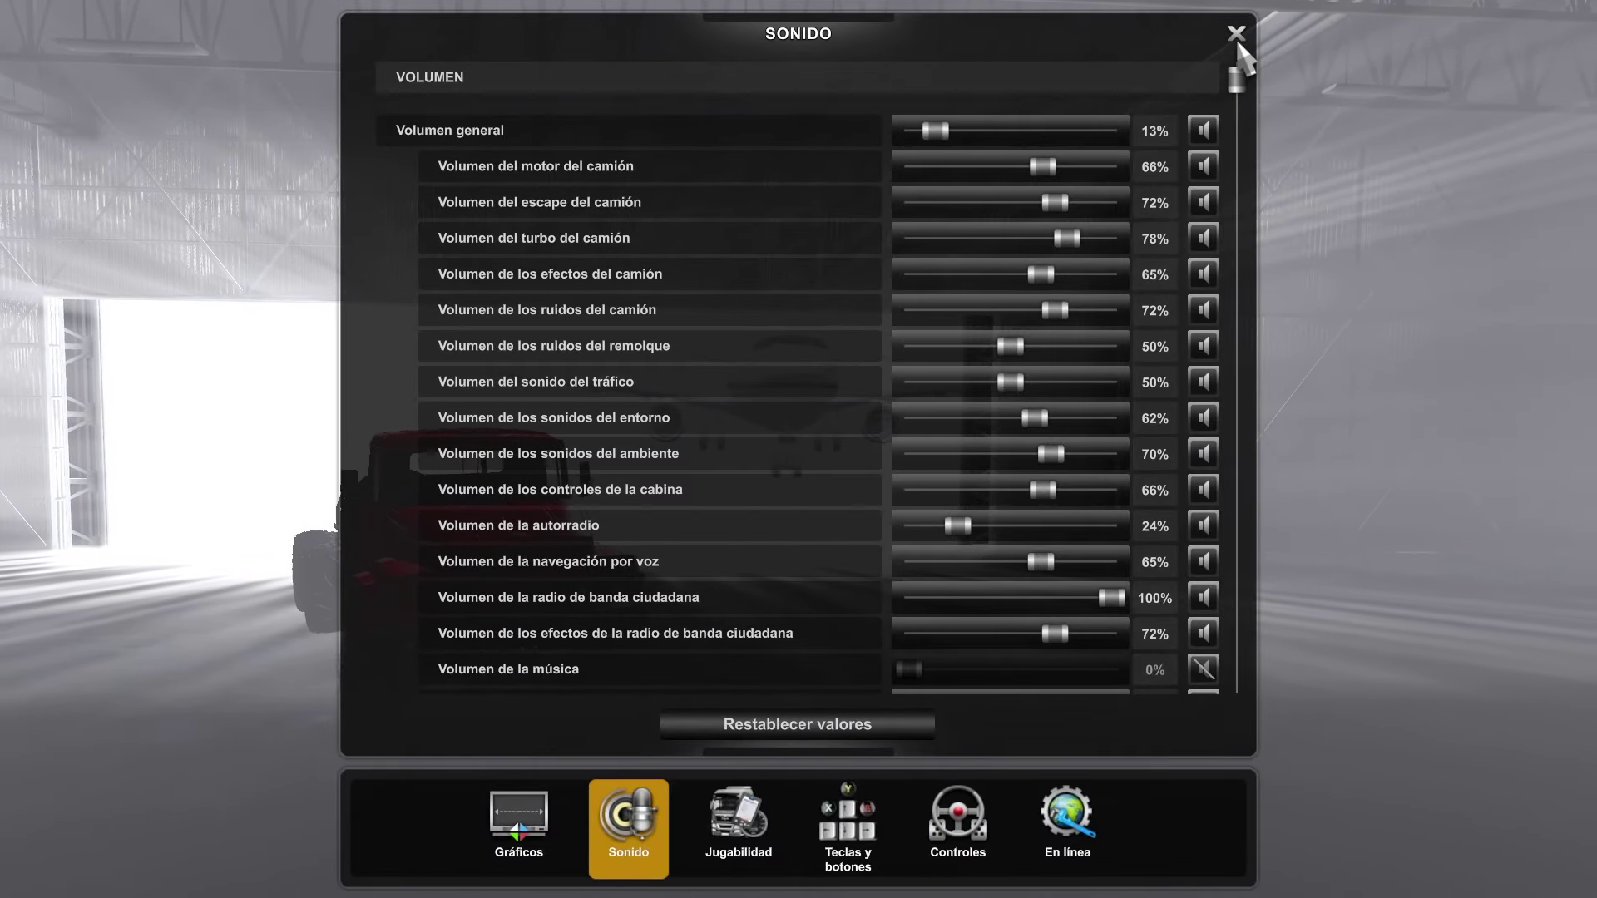
{"action": "left_click", "coordinate": [1236, 35]}
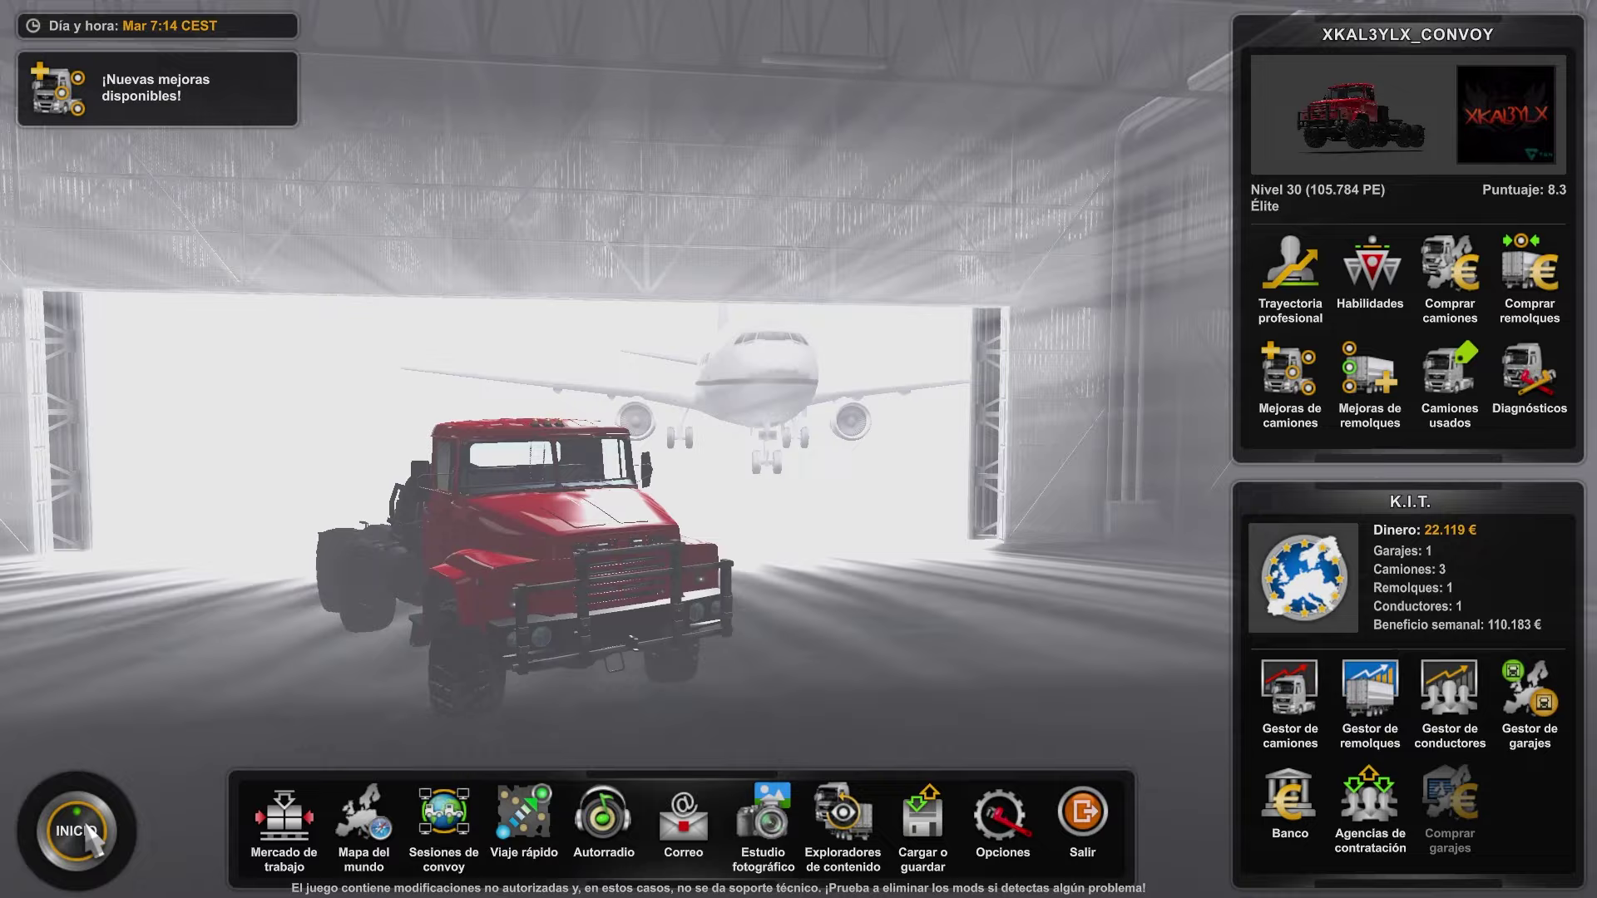
Step: Enter the KrAZ's cab and start and stop its engine to listen to the sound, returning to the main menu
{"action": "left_click", "coordinate": [88, 831]}
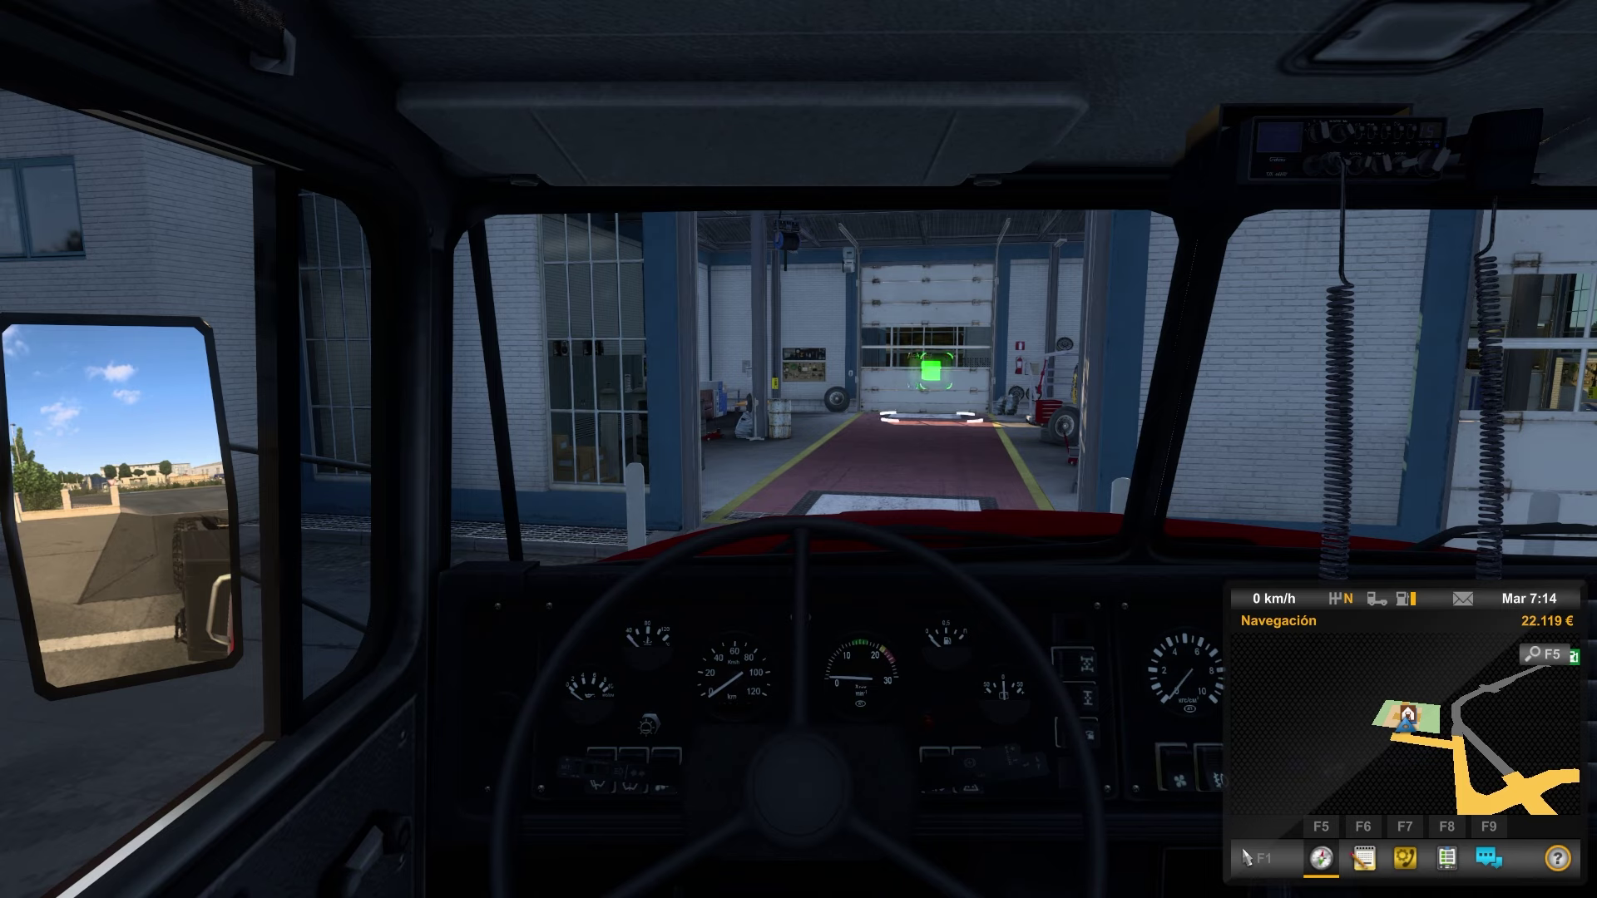
{"action": "key", "text": "e"}
{"action": "key", "text": "e"}
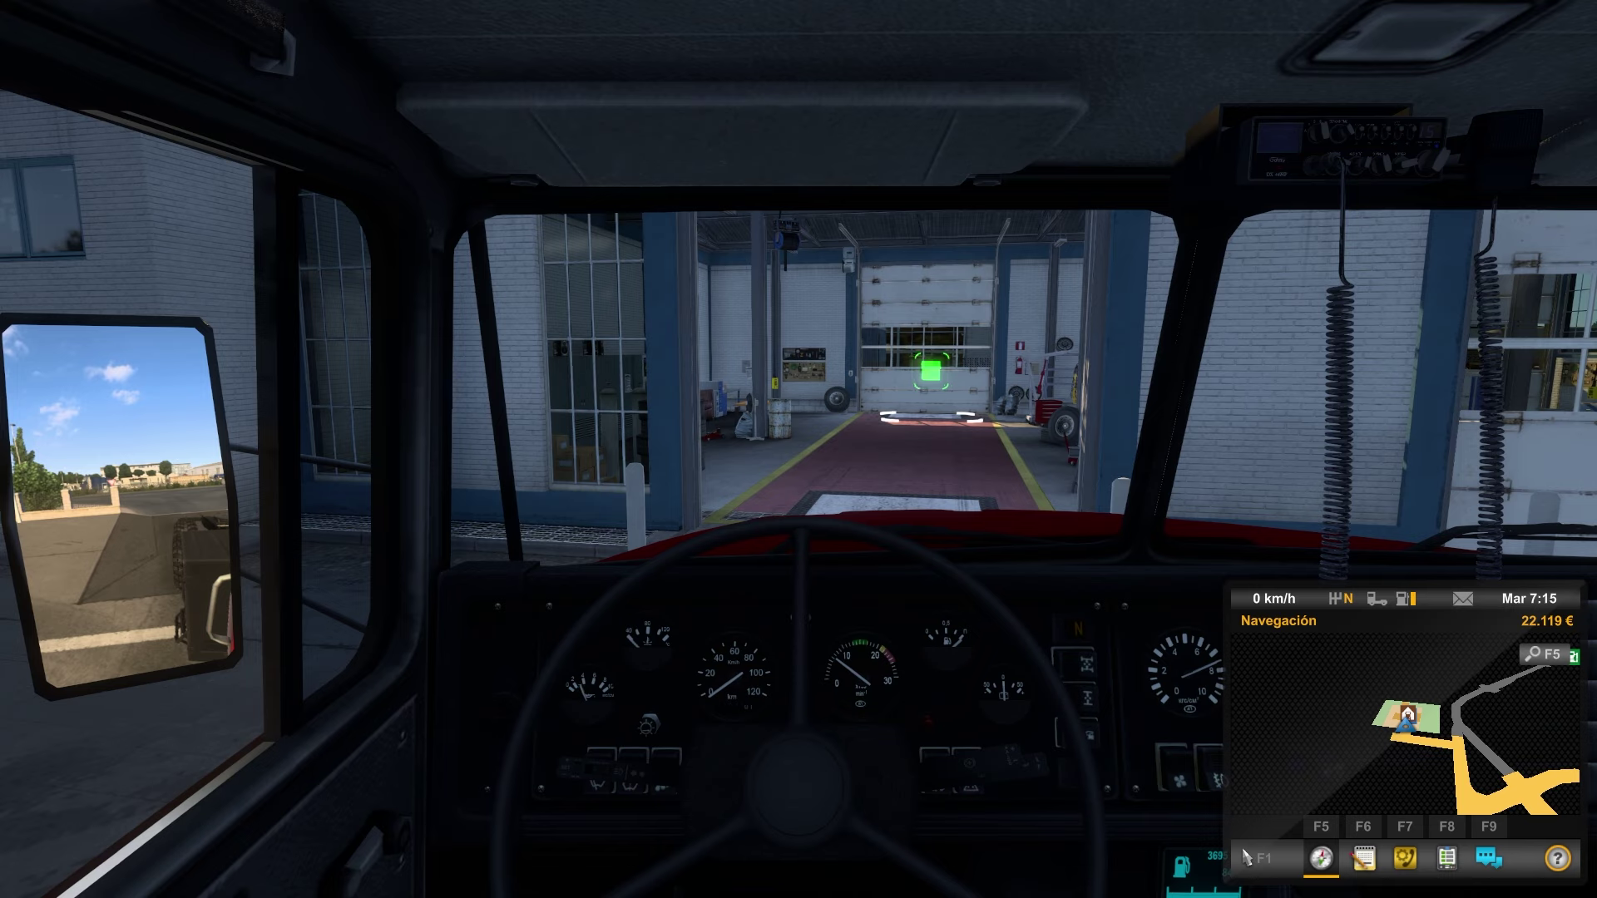
{"action": "key", "text": "e"}
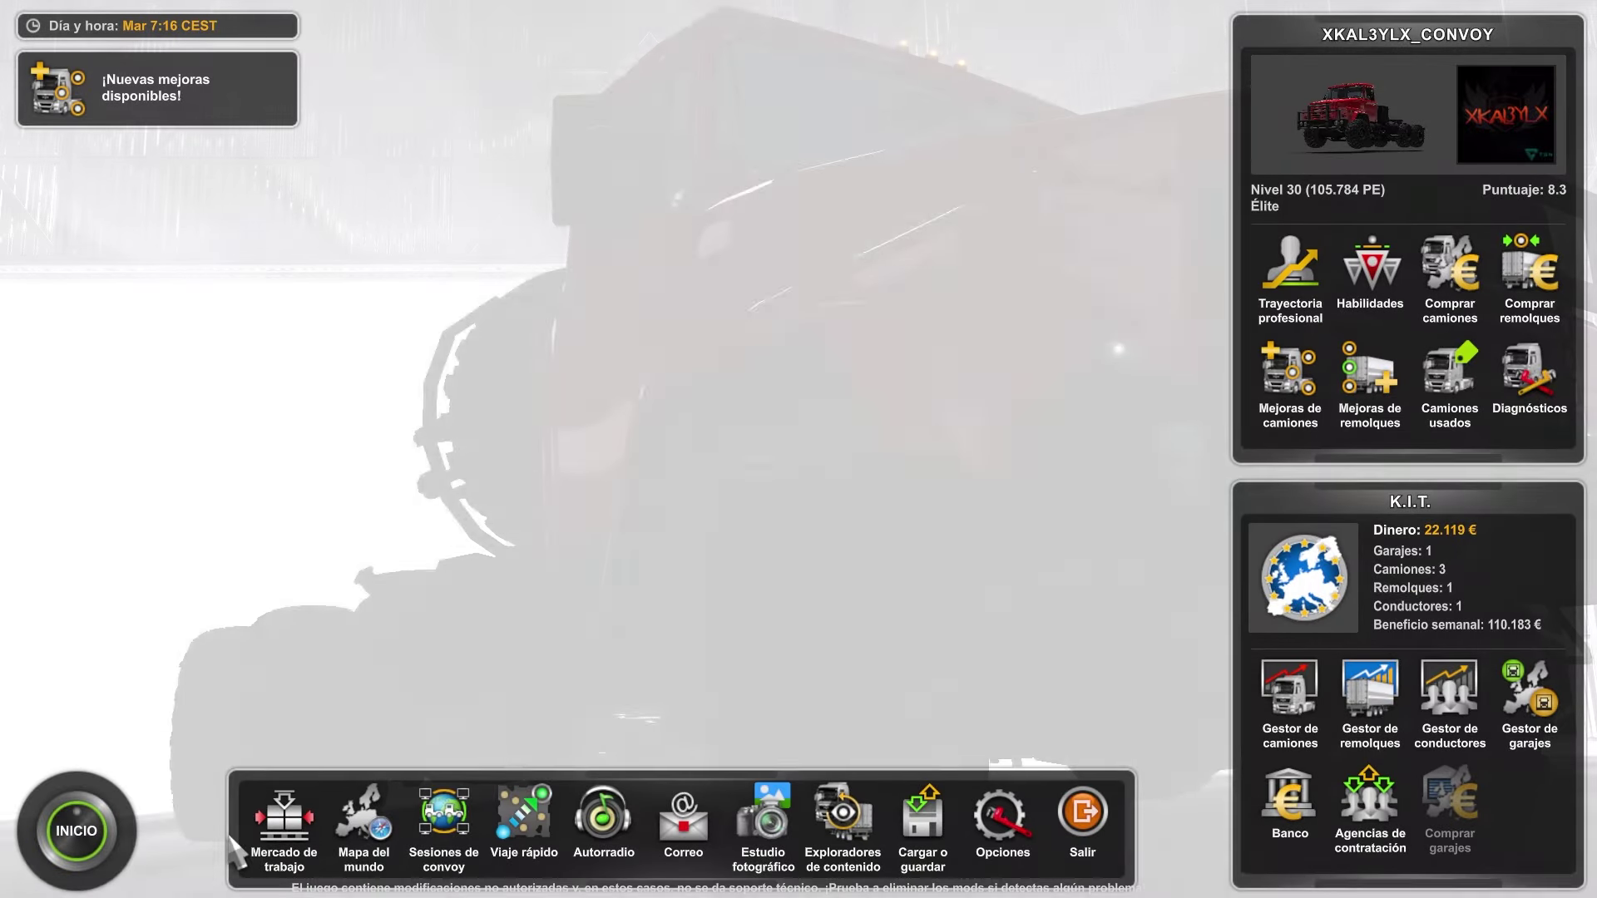
{"action": "key", "text": "Escape"}
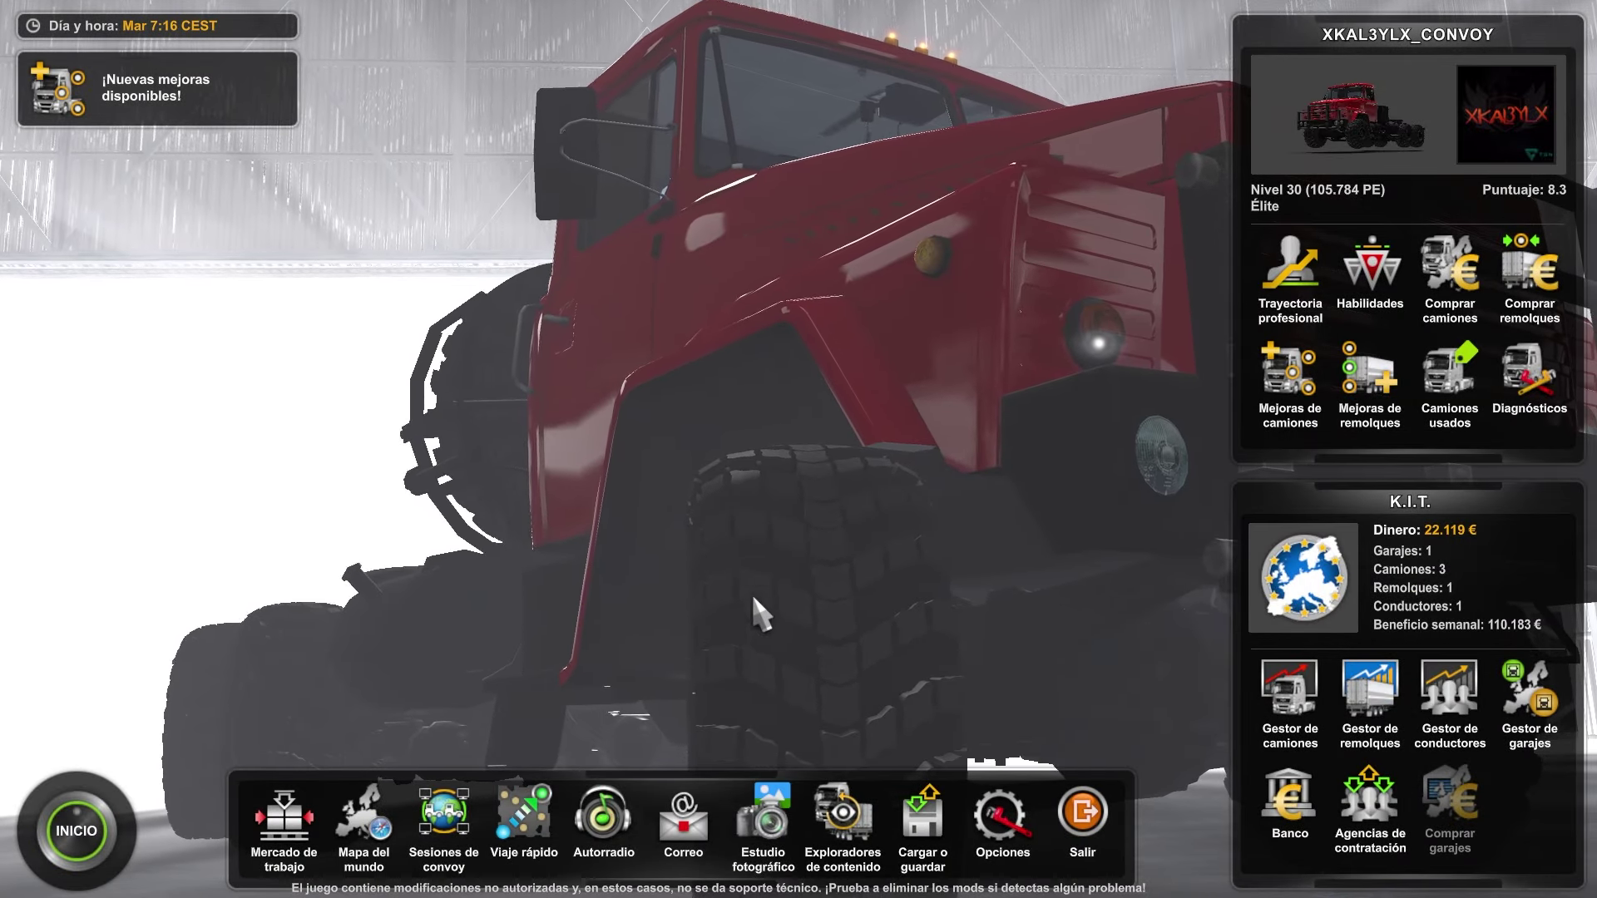
Step: Load the saved game from Semana 13 Martes 7:00 and confirm discarding the unsaved progress
{"action": "key", "text": "Escape"}
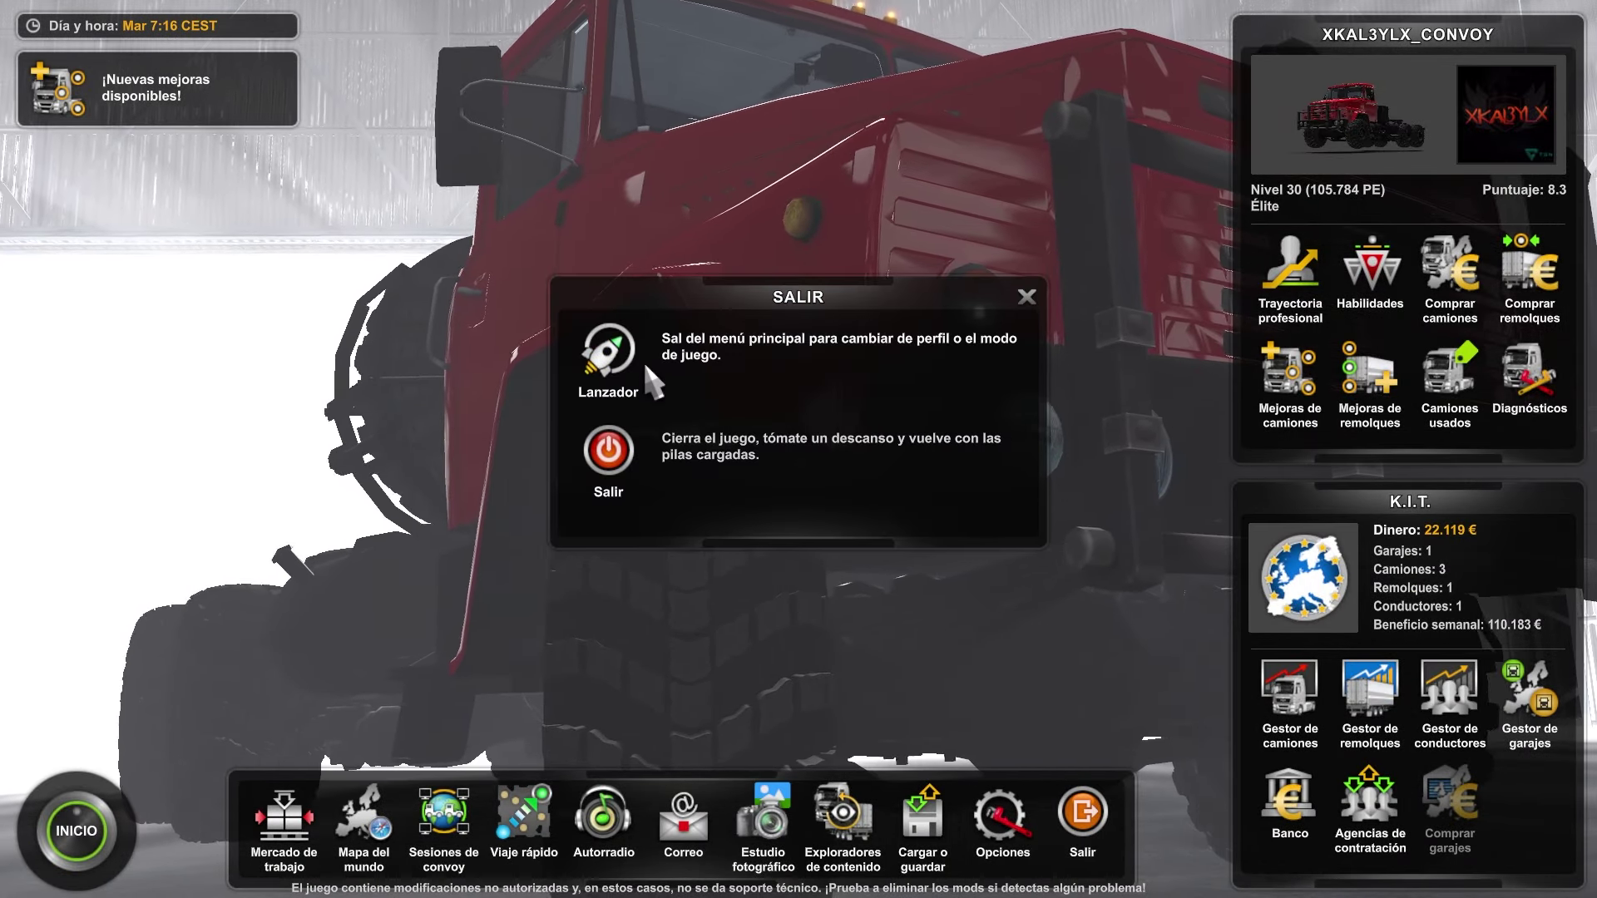
{"action": "left_click", "coordinate": [1024, 295]}
{"action": "left_click", "coordinate": [923, 823]}
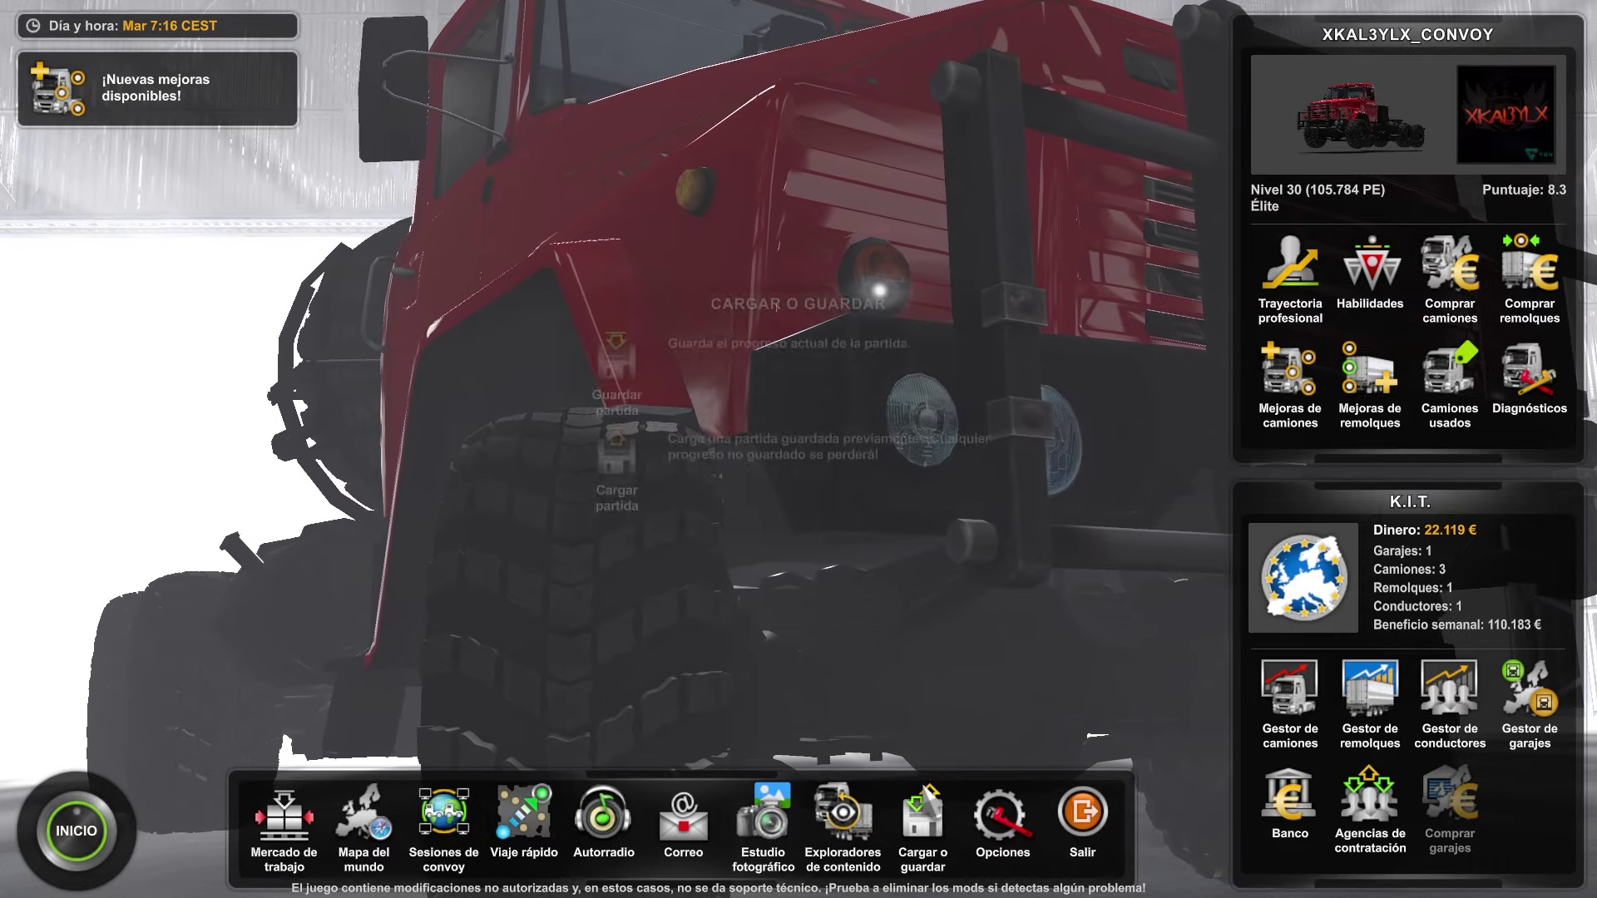
{"action": "left_click", "coordinate": [637, 467]}
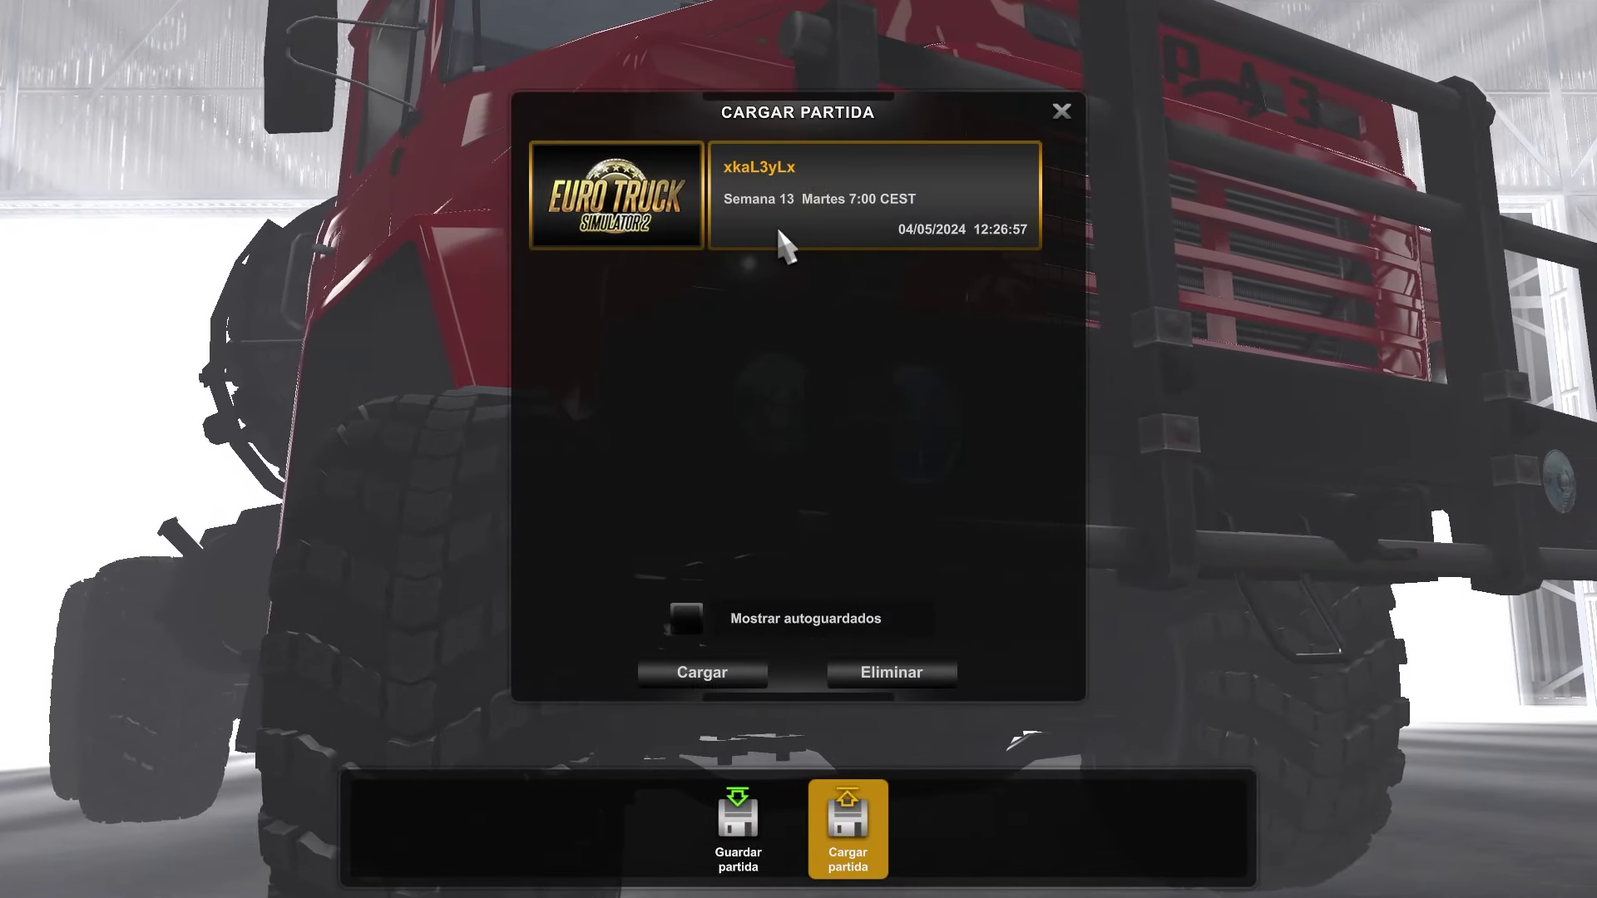
{"action": "double_click", "coordinate": [766, 202]}
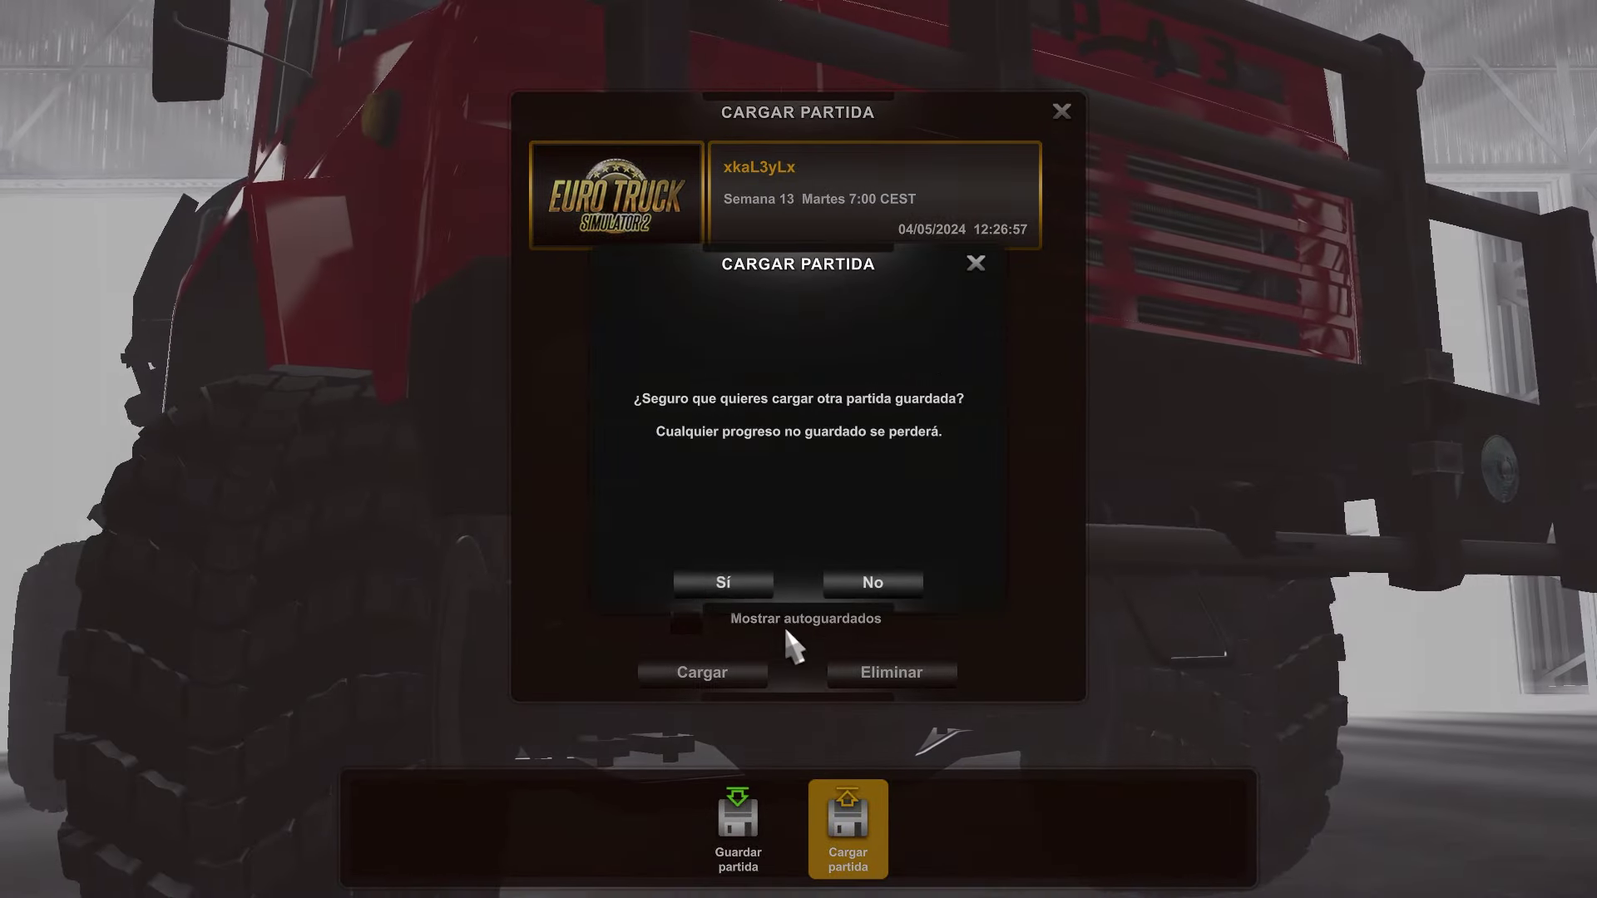
{"action": "left_click", "coordinate": [725, 579]}
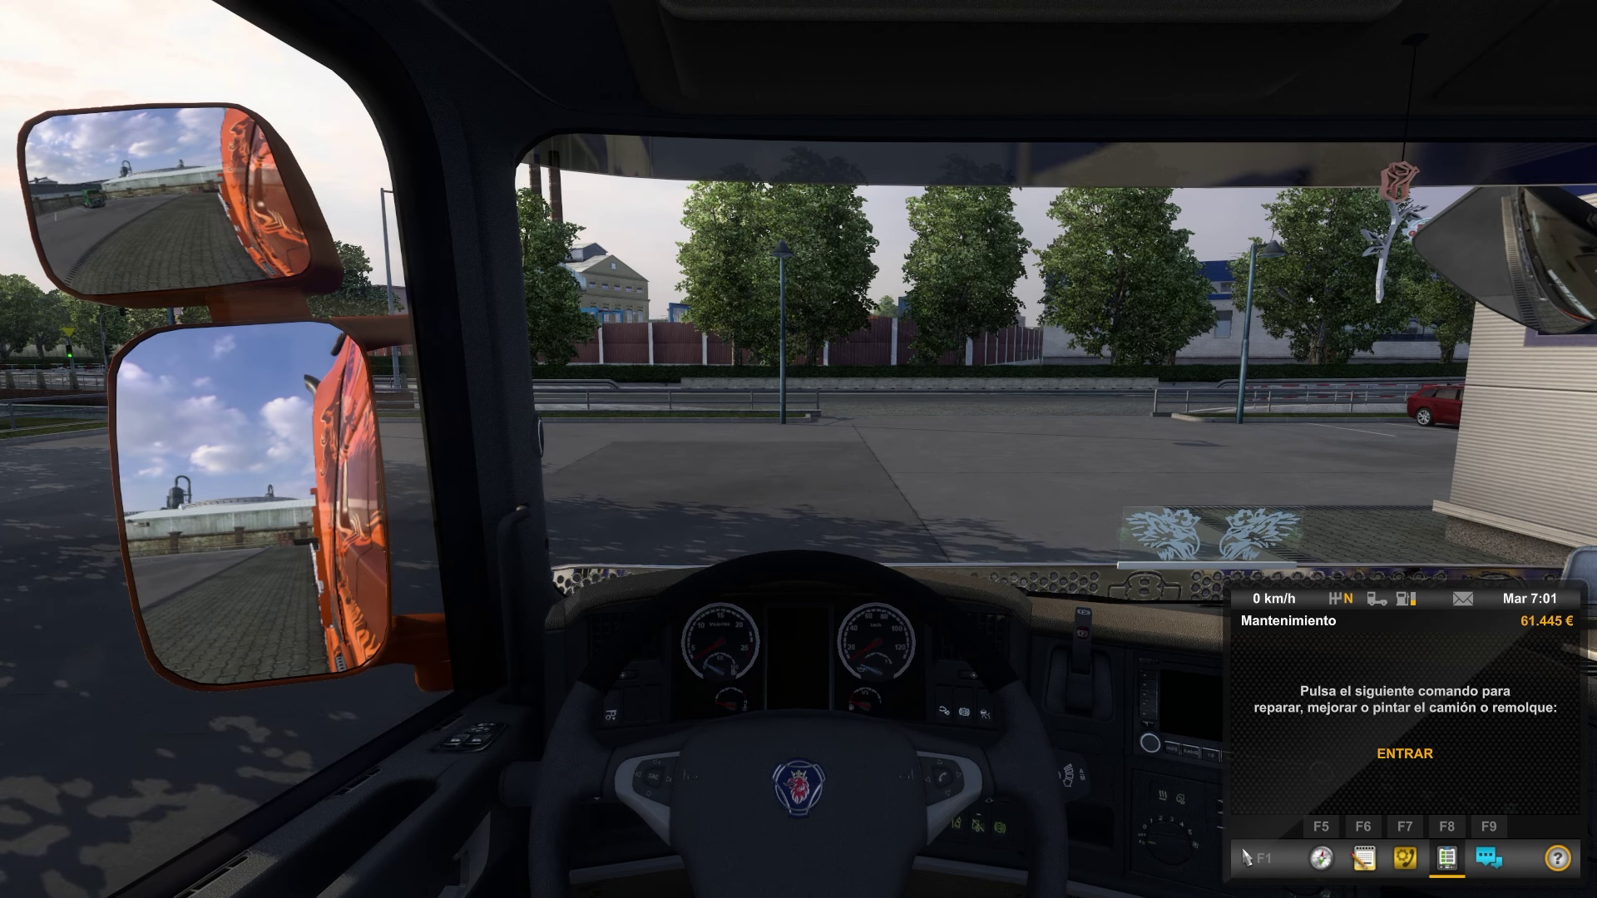
Step: Start, stop and restart the Scania's engine to listen to its sound
{"action": "key", "text": "e"}
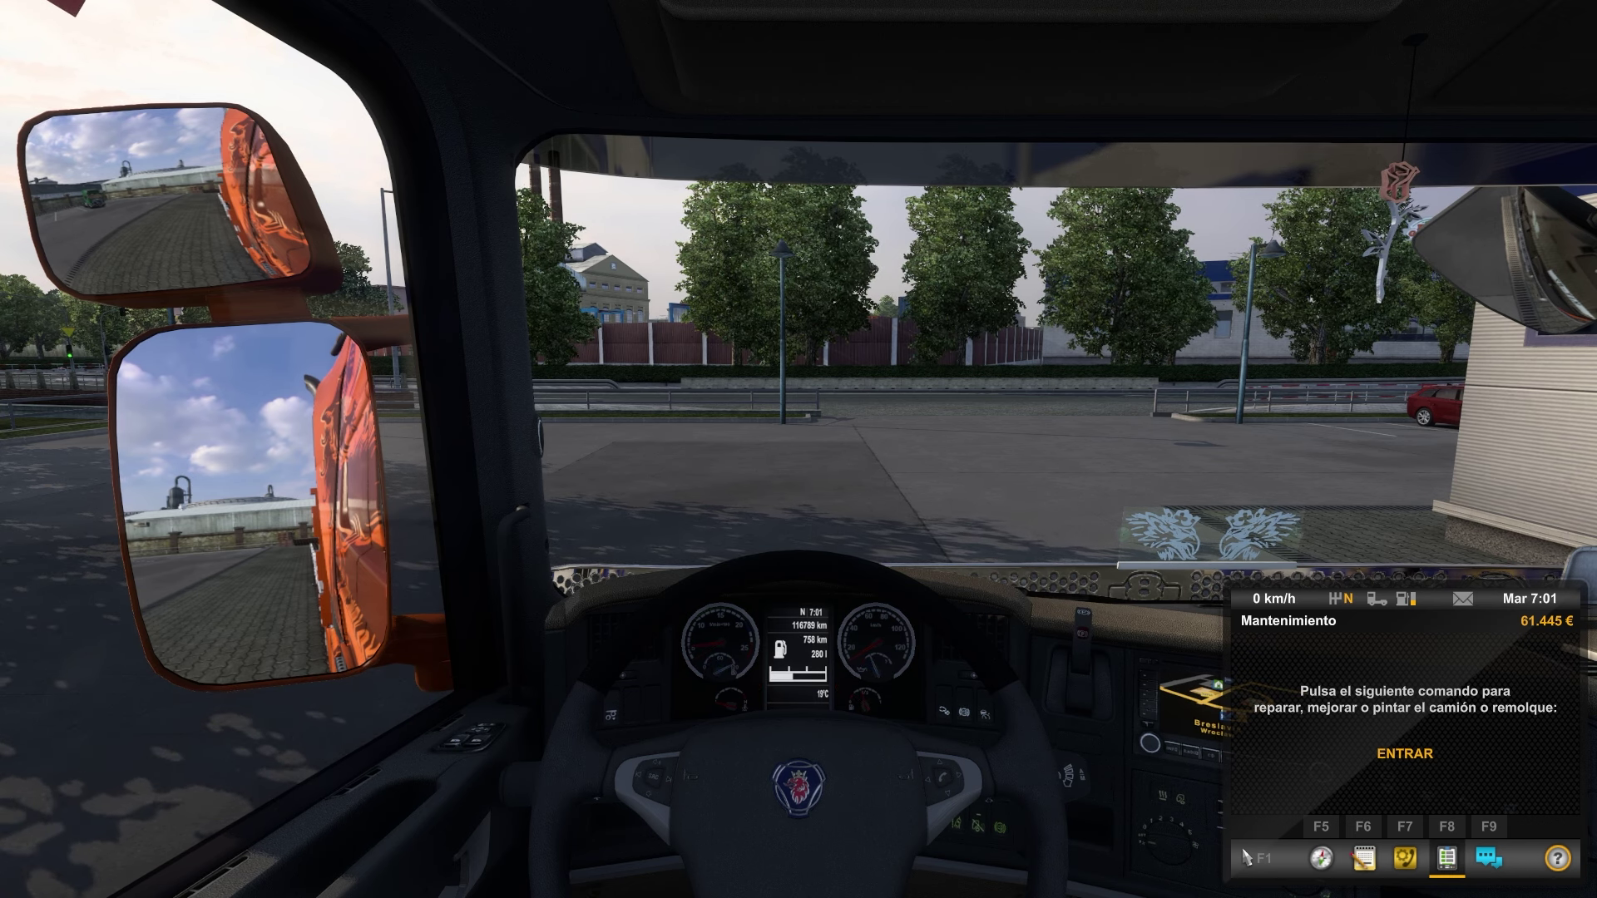
{"action": "key", "text": "e"}
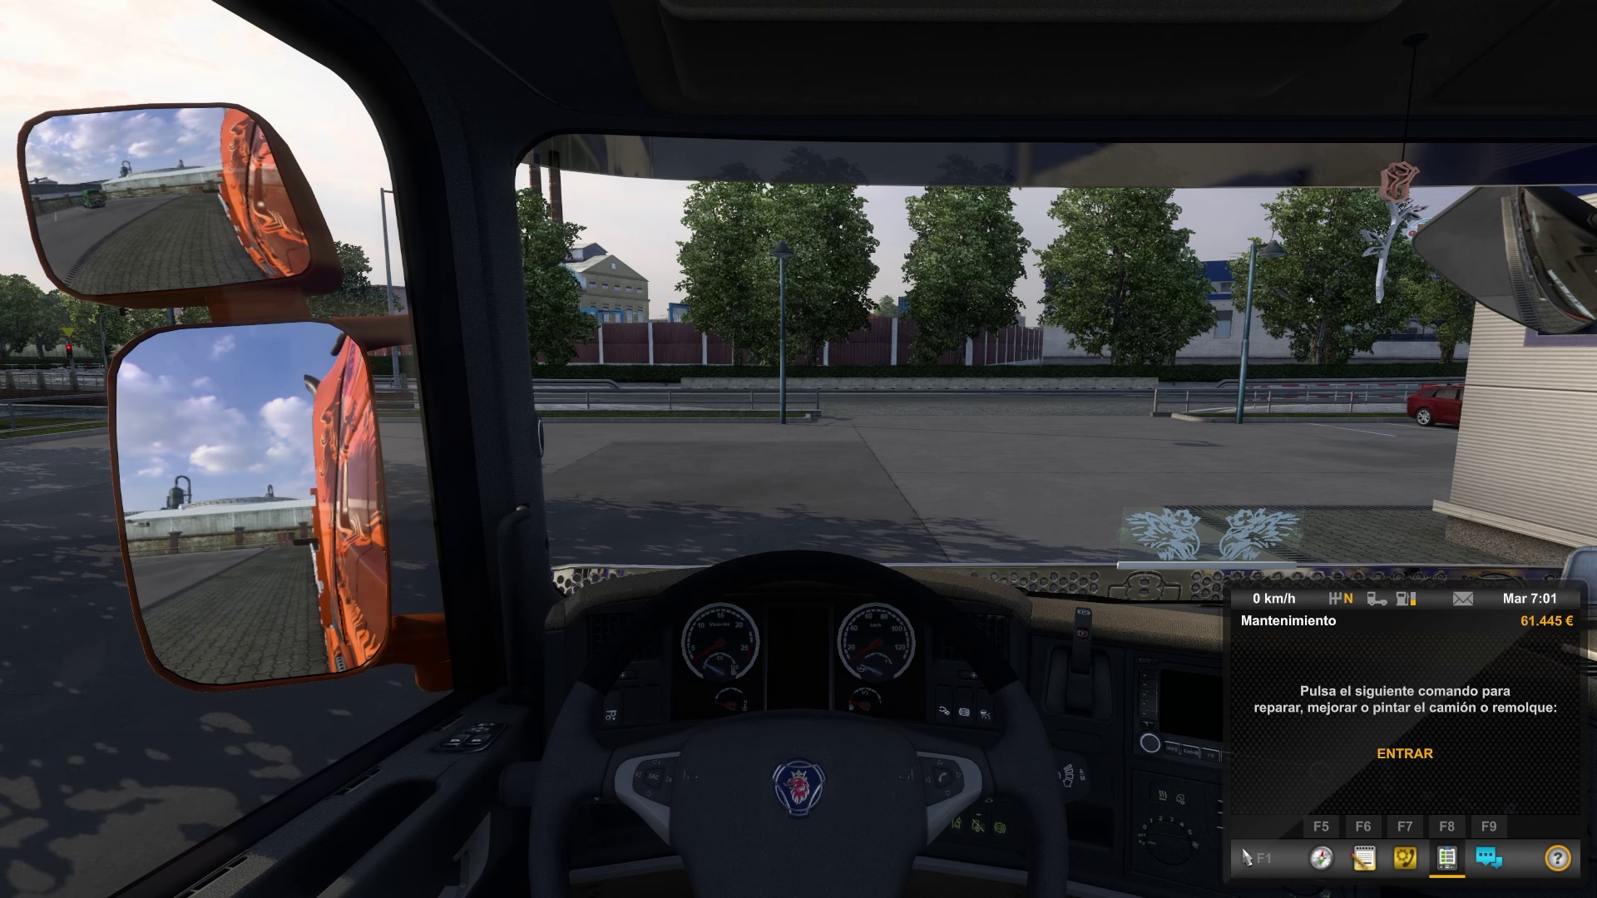
{"action": "key", "text": "e"}
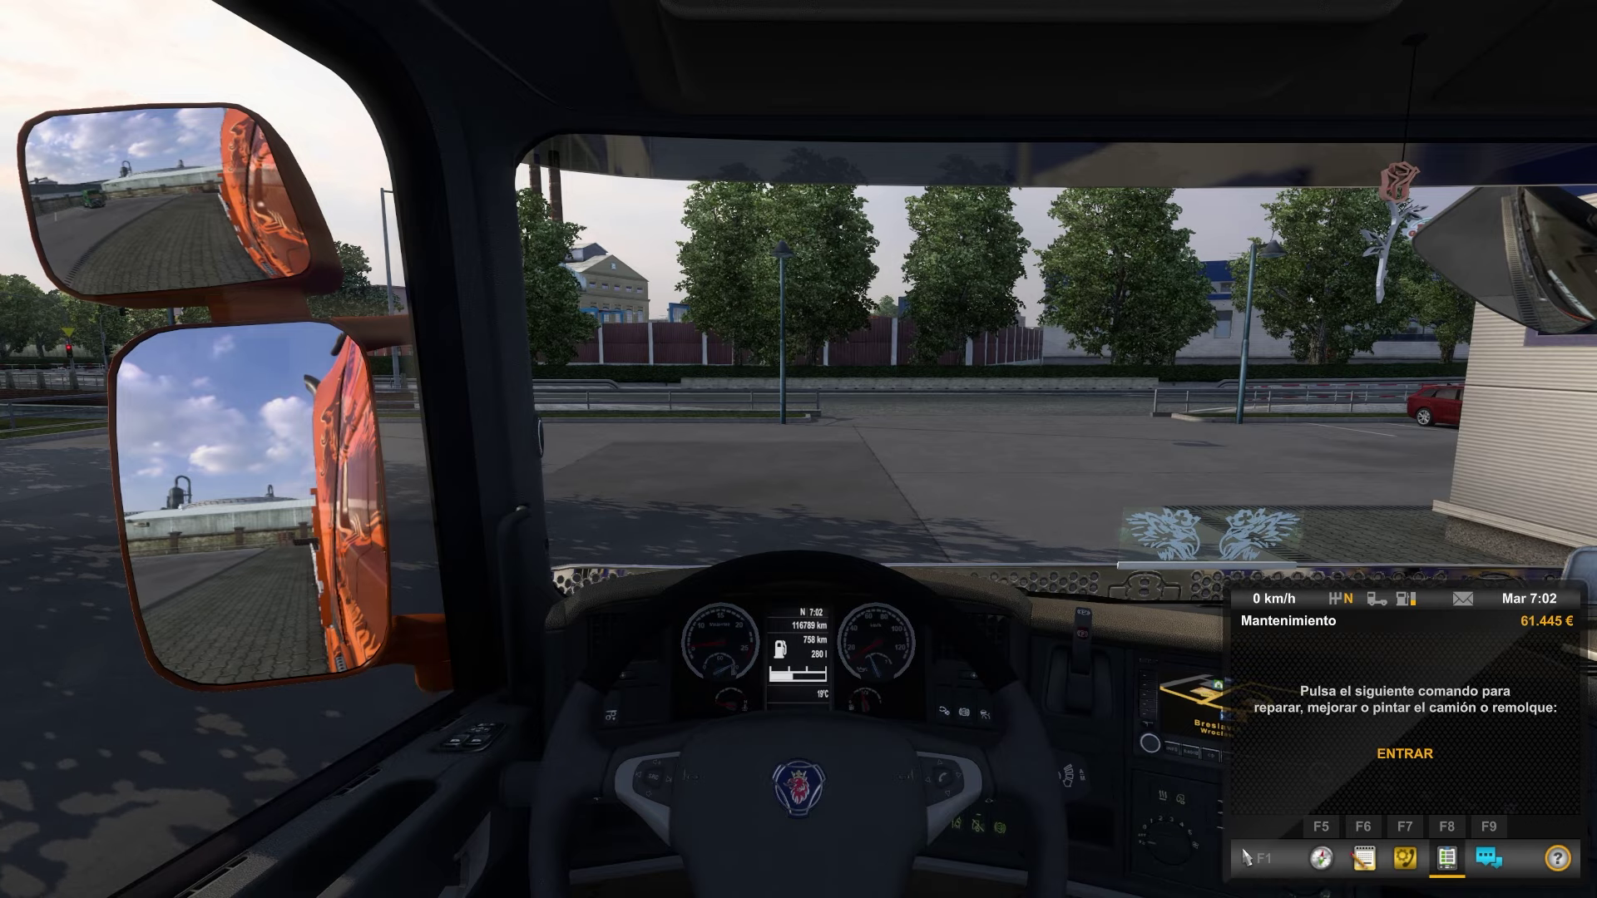
Step: Leave the driving session and exit to the game's launcher
{"action": "key", "text": "Escape"}
{"action": "key", "text": "Escape"}
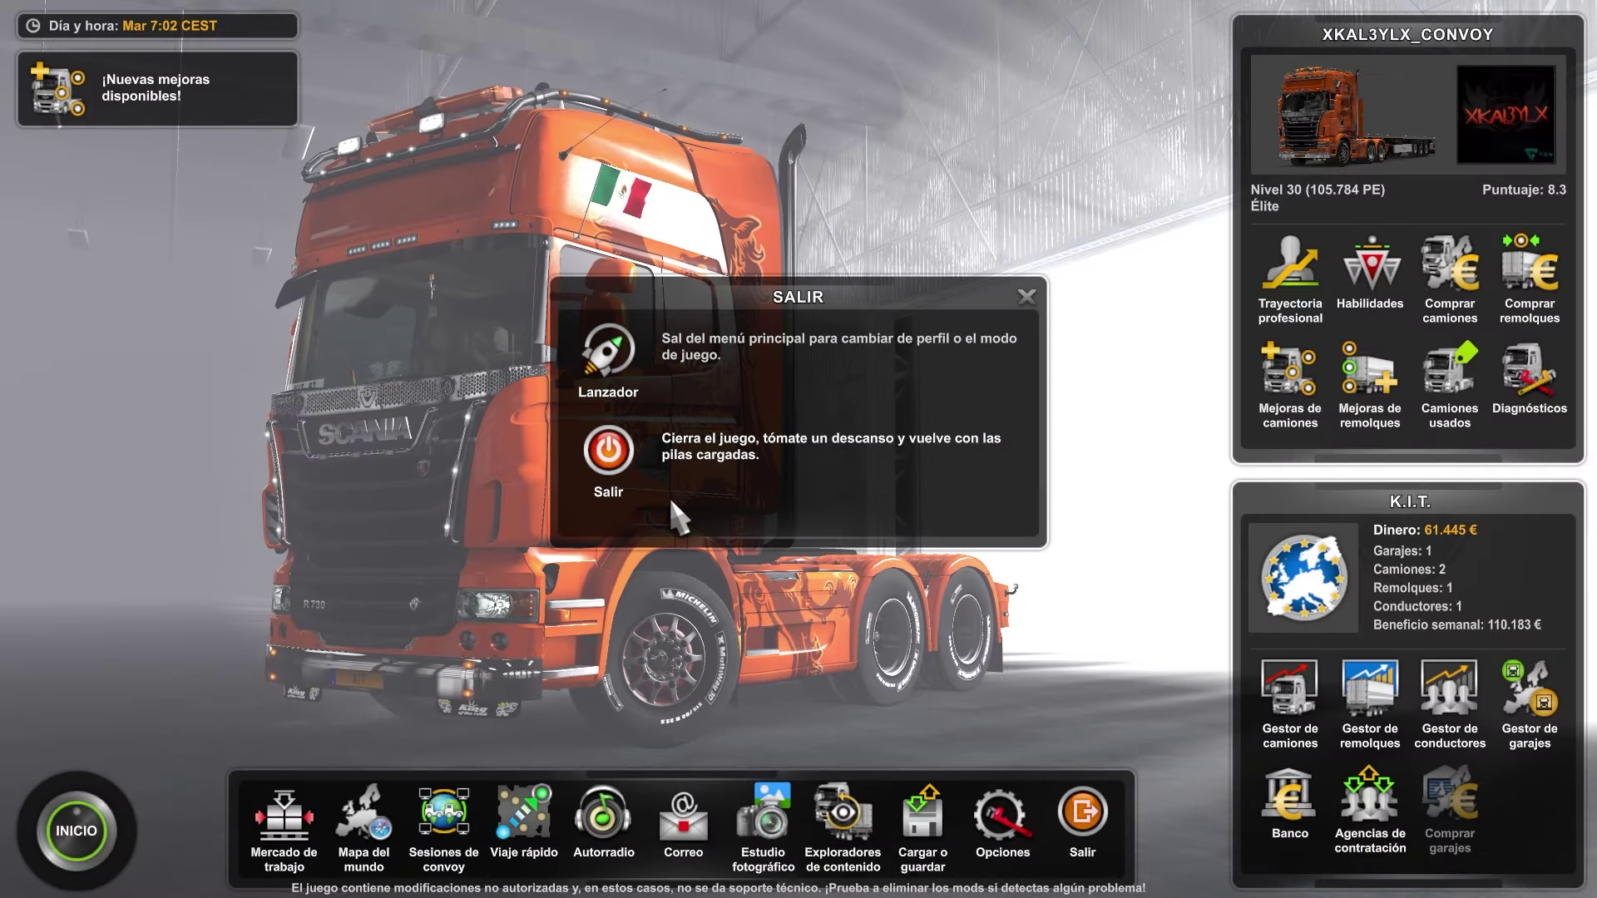
{"action": "left_click", "coordinate": [608, 349]}
{"action": "key", "text": "Return"}
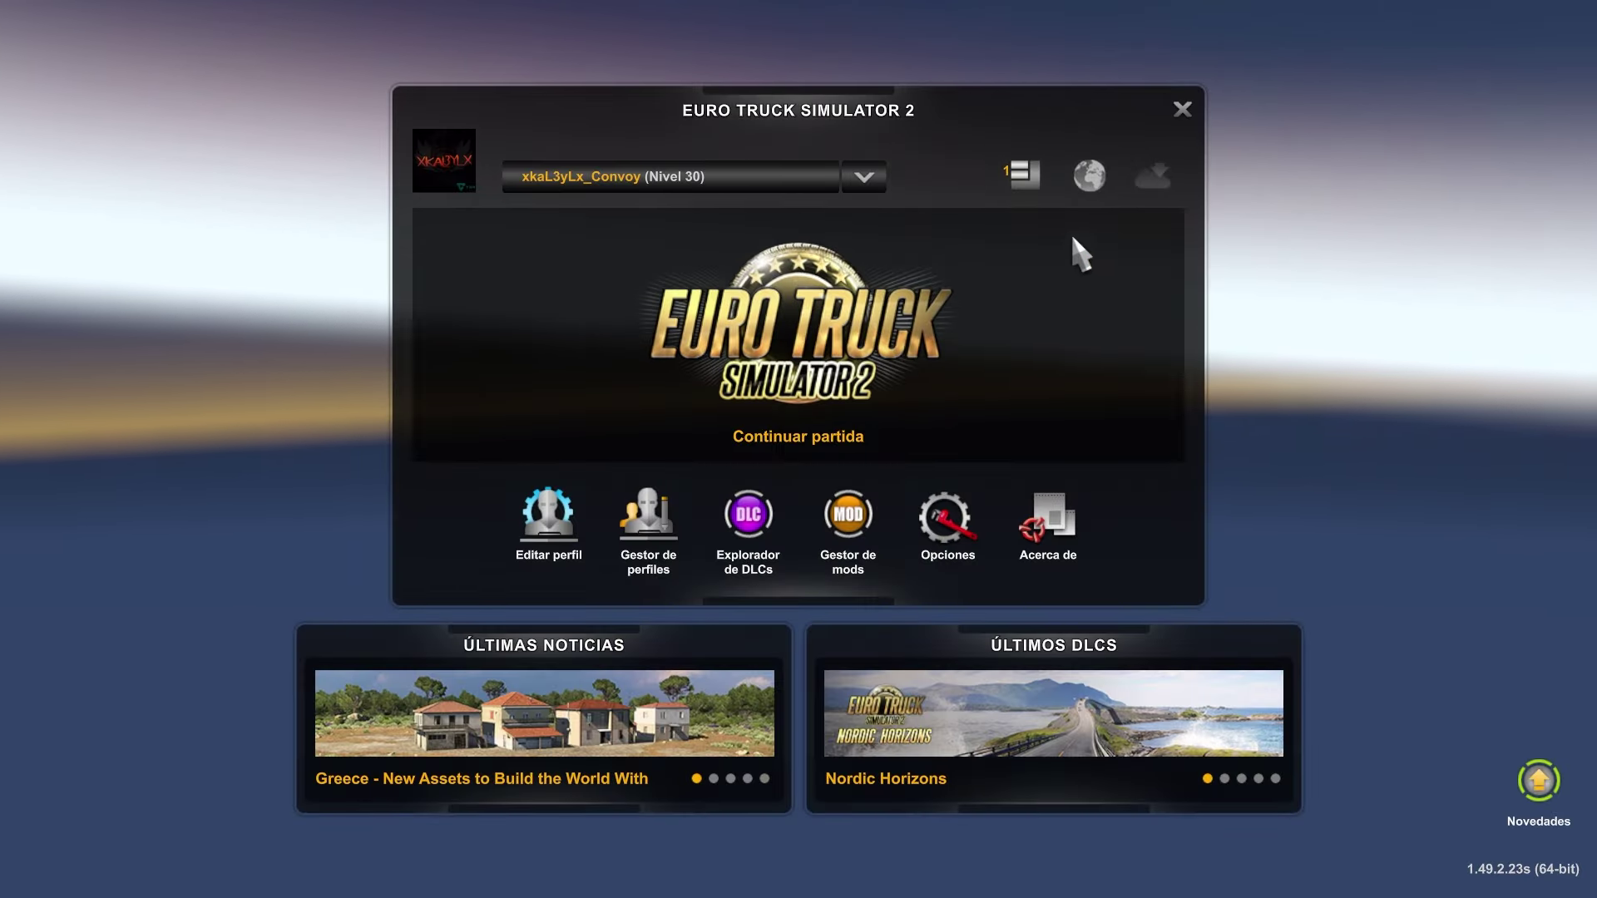
Step: Deactivate the KrAZ-260 (1981) ETS2 mod, confirm the changes and quit the game
{"action": "left_click", "coordinate": [1025, 175]}
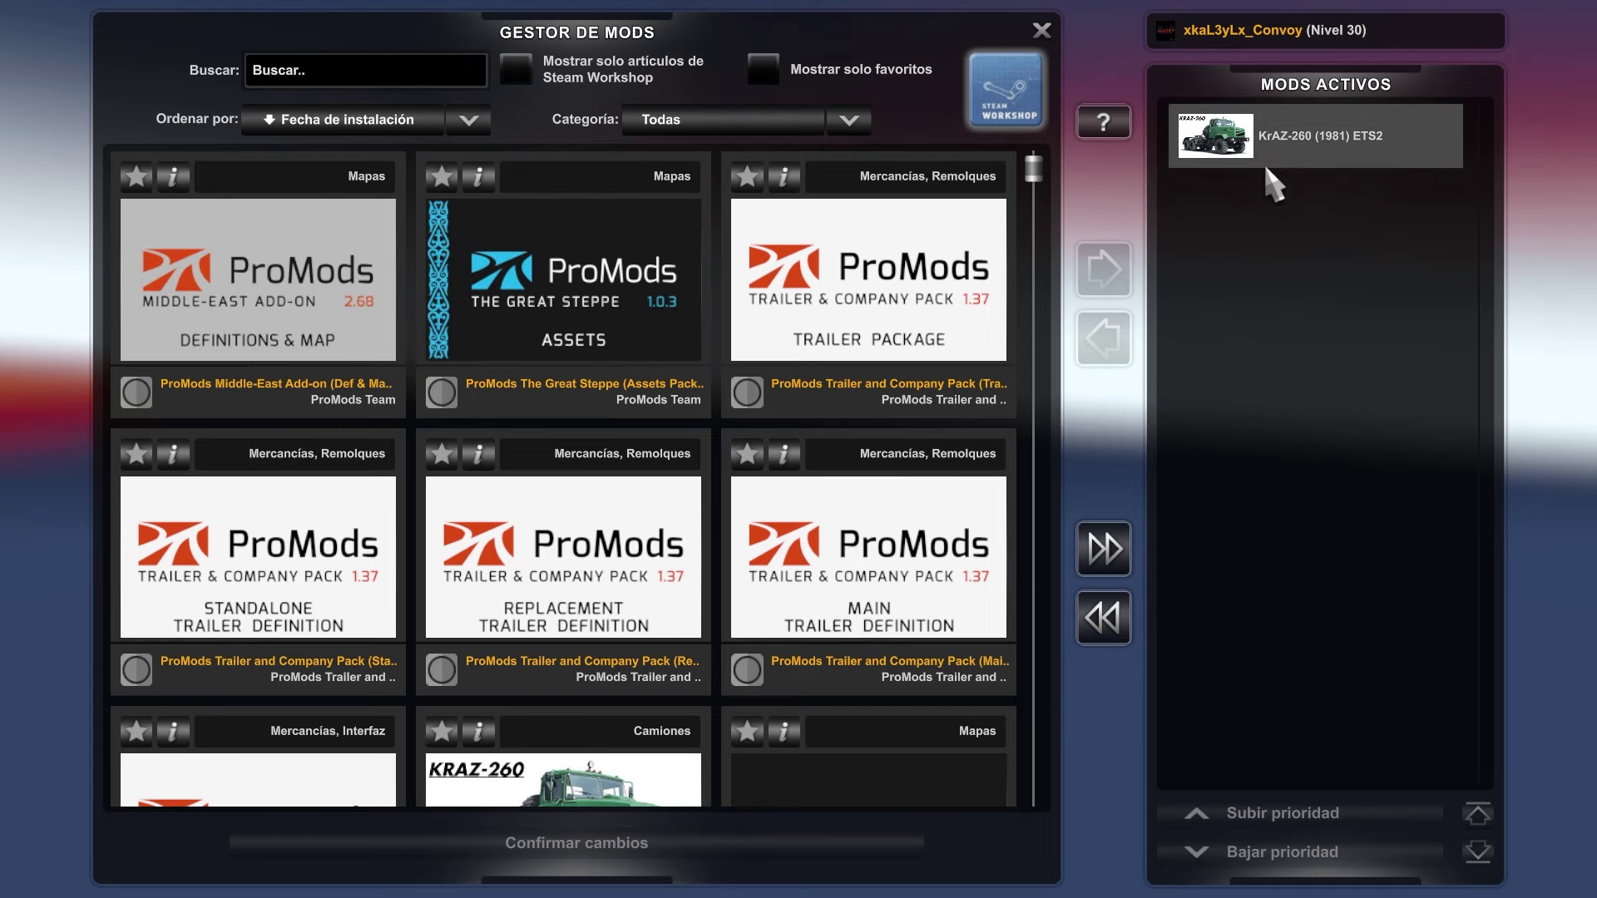
{"action": "double_click", "coordinate": [1264, 162]}
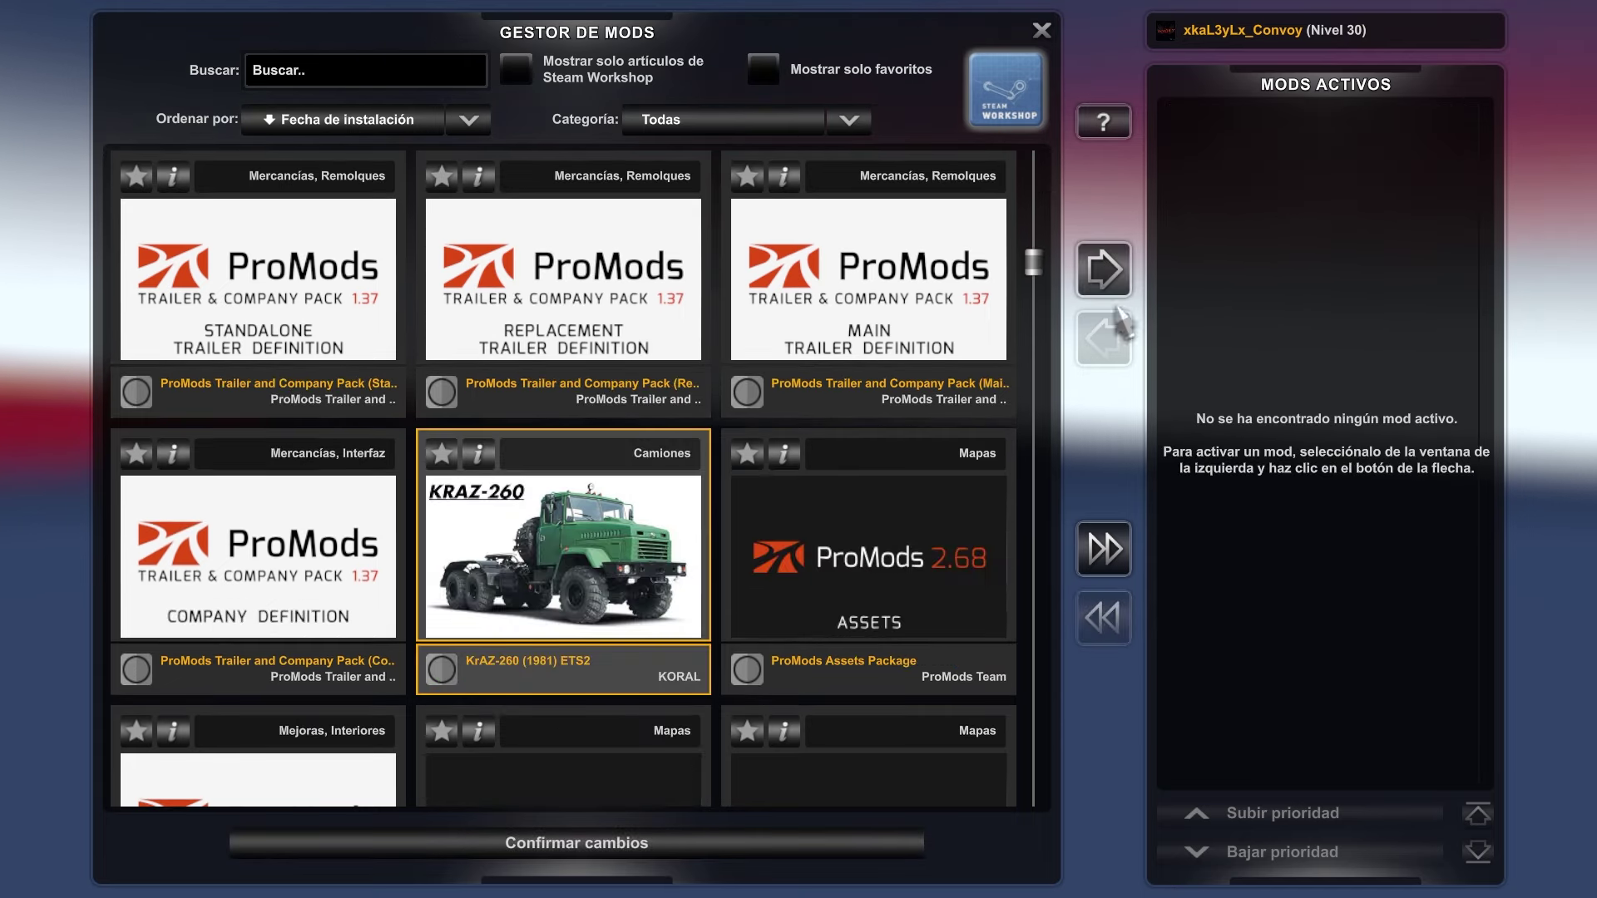
{"action": "left_click", "coordinate": [629, 840]}
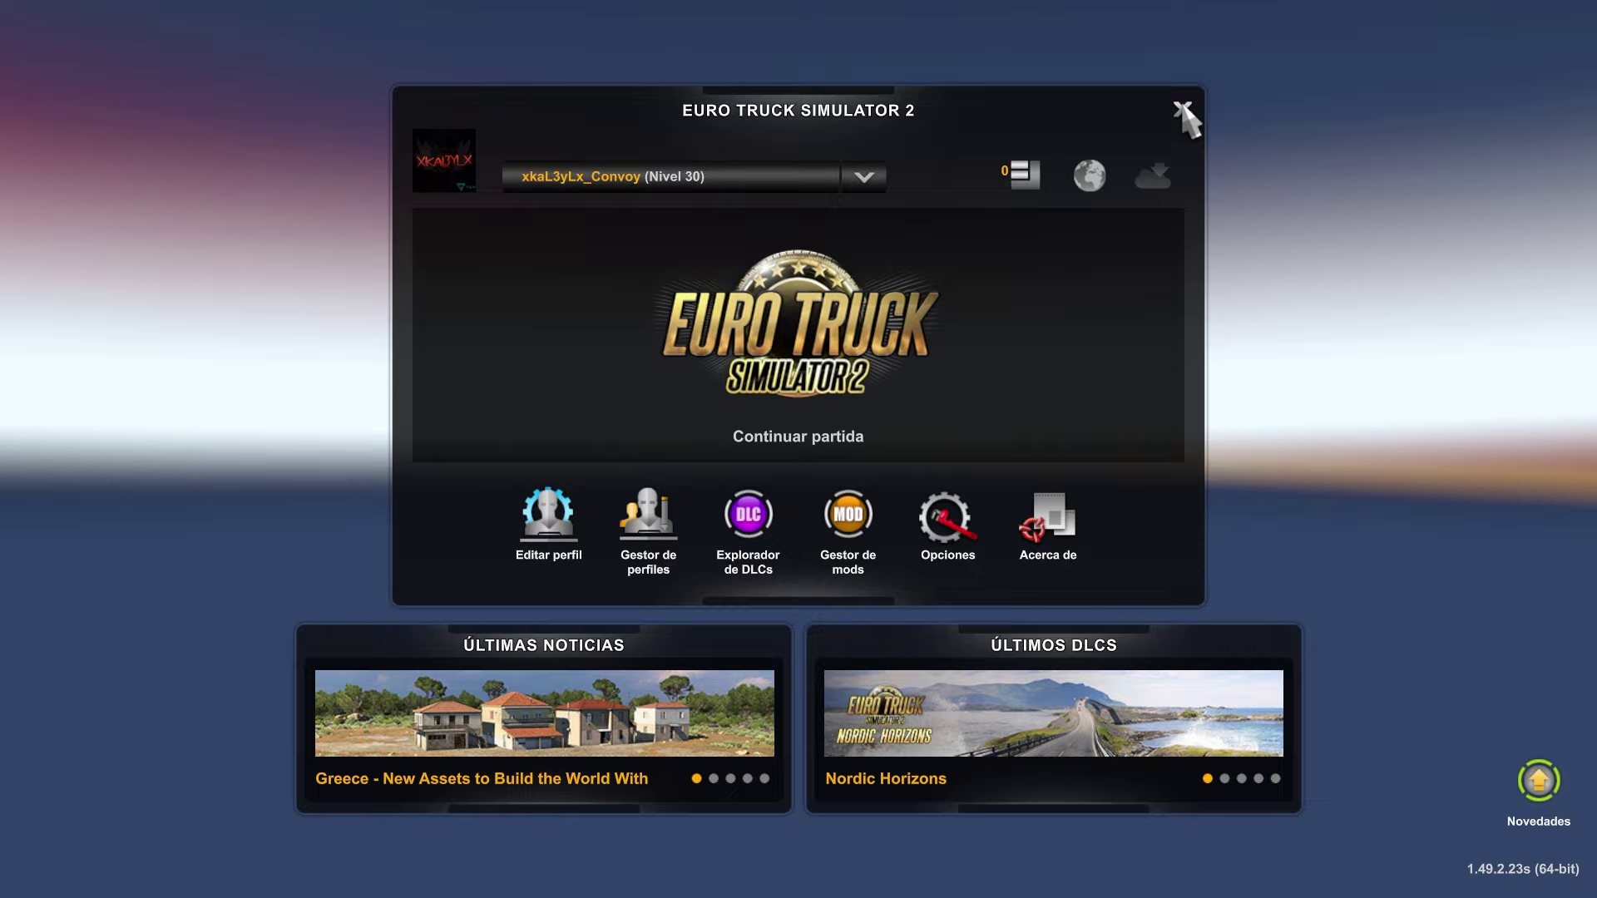
{"action": "left_click", "coordinate": [1177, 106]}
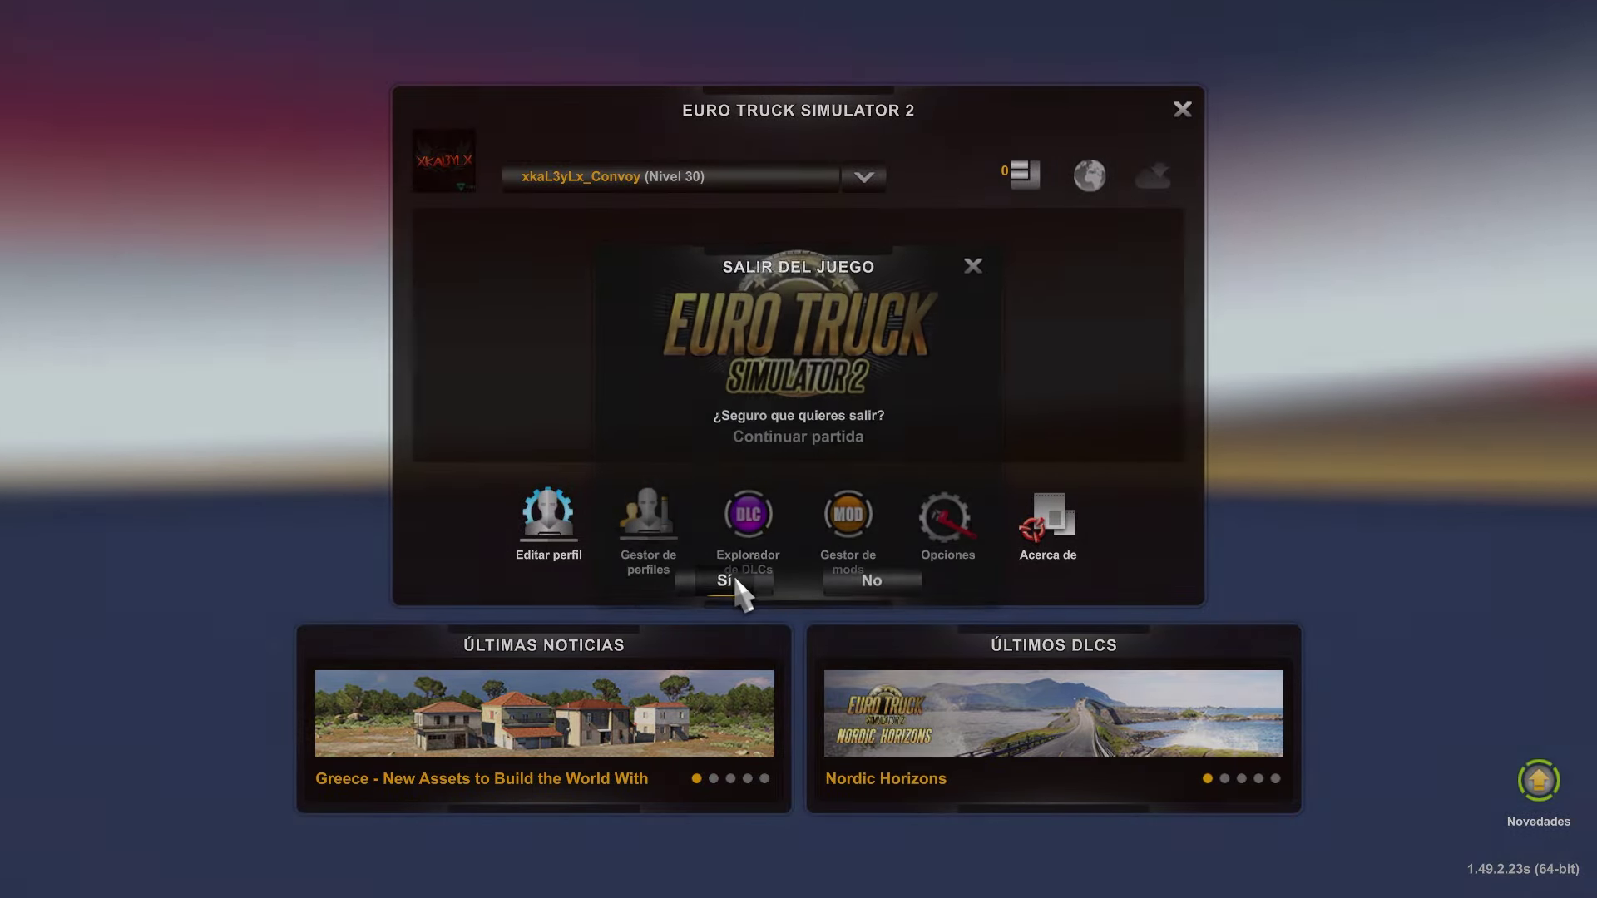
{"action": "left_click", "coordinate": [733, 576]}
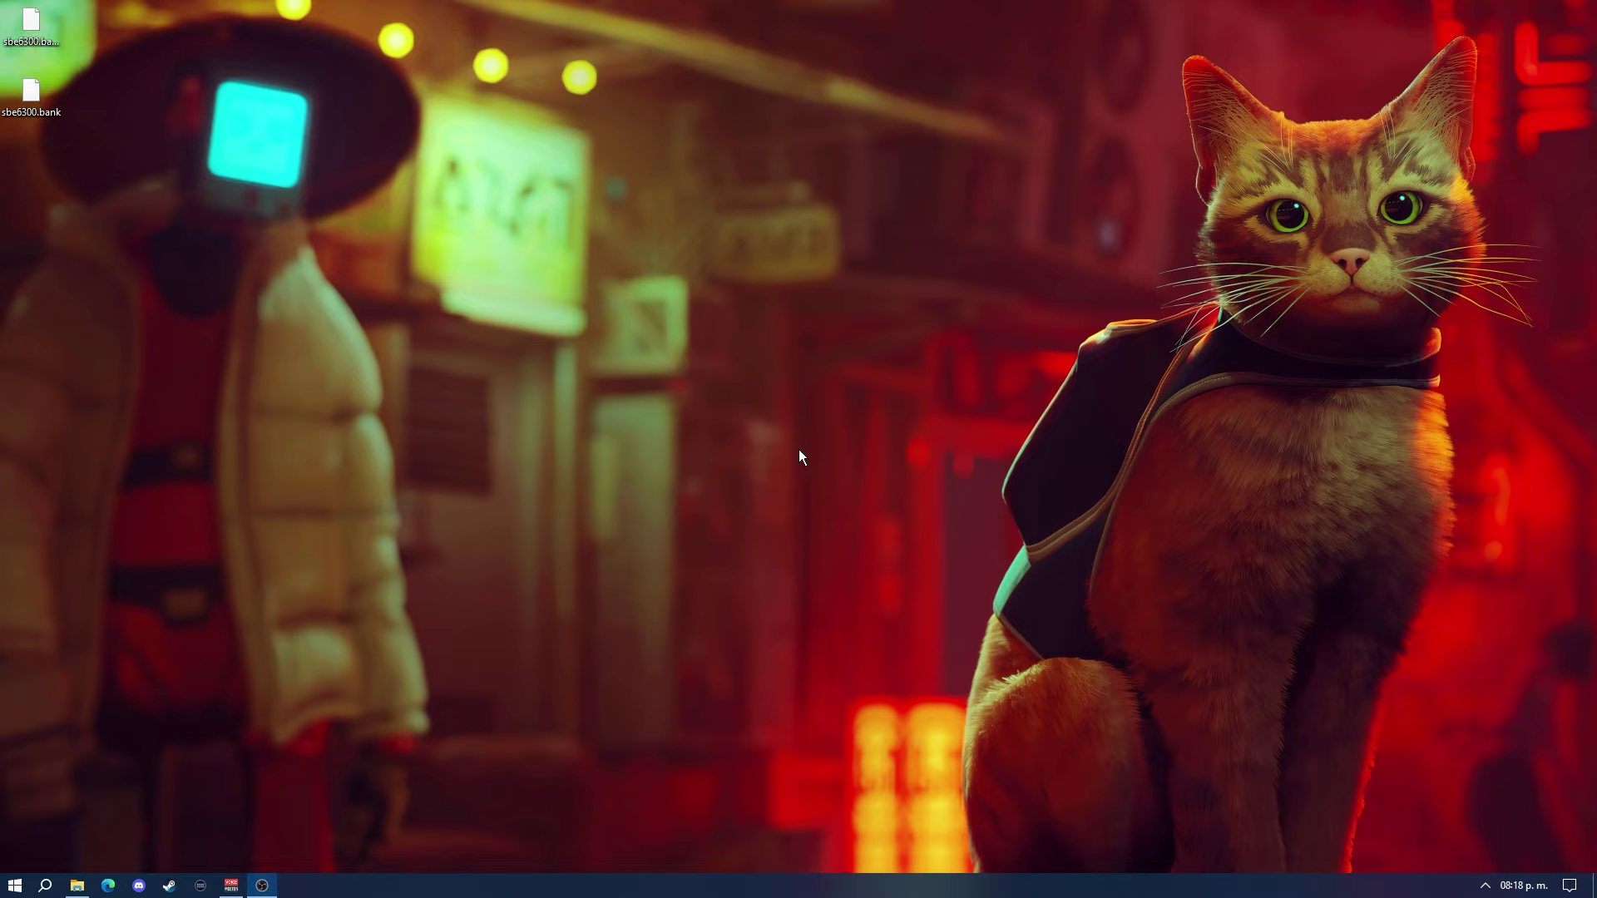
Step: Open TruckersMP through Steam and launch Euro Truck Simulator 2 from it
{"action": "left_click", "coordinate": [1484, 885]}
{"action": "right_click", "coordinate": [1468, 790]}
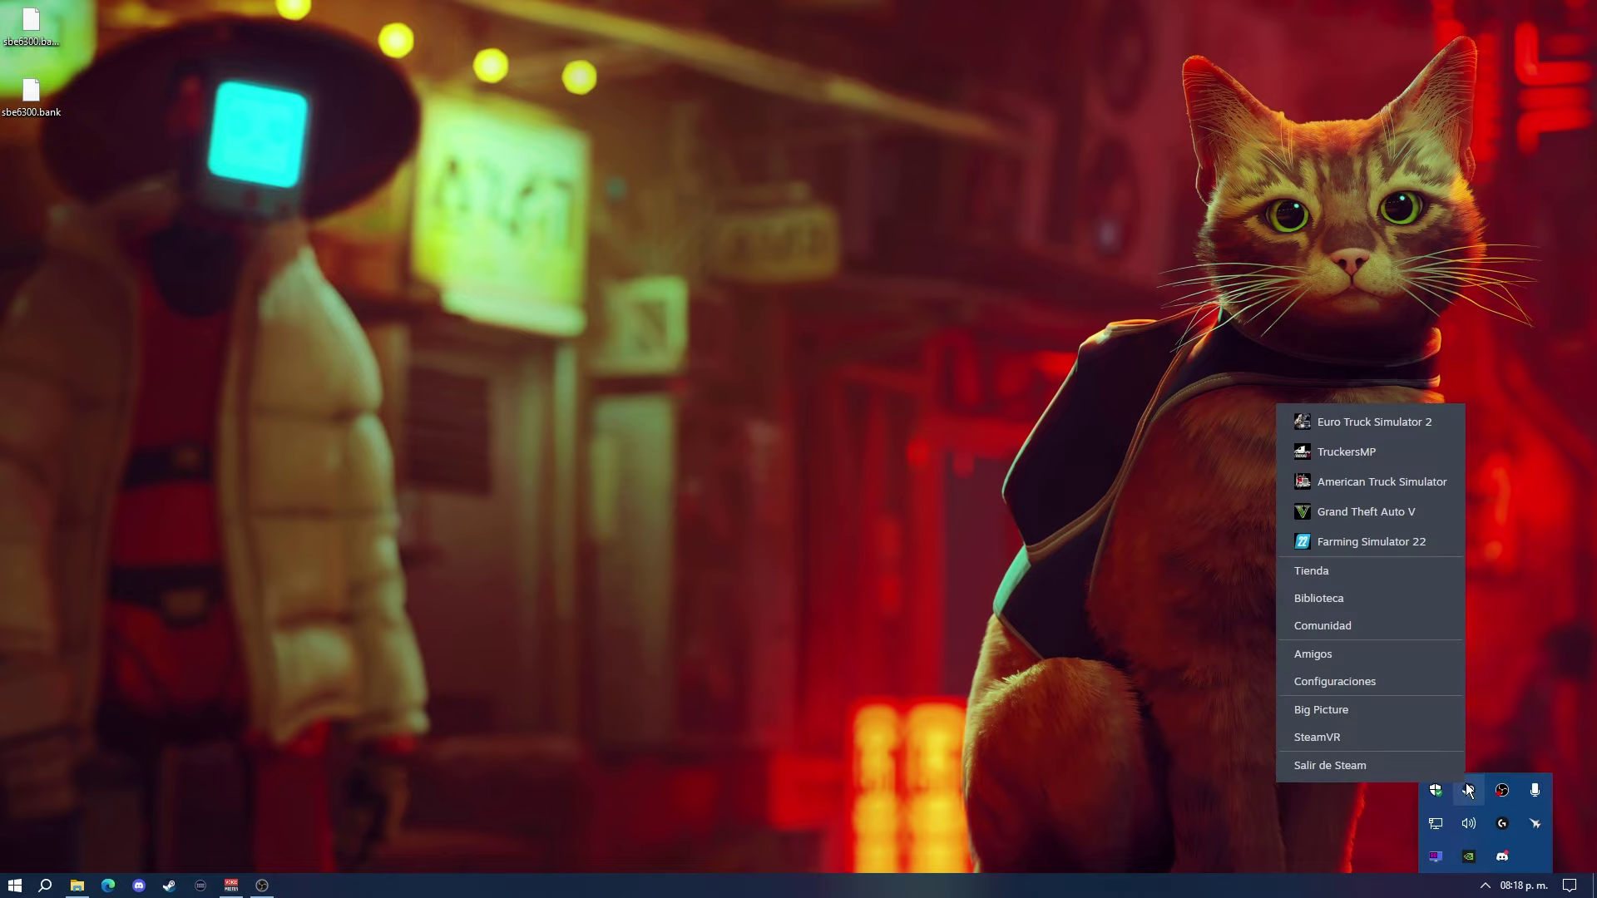
{"action": "left_click", "coordinate": [1324, 454]}
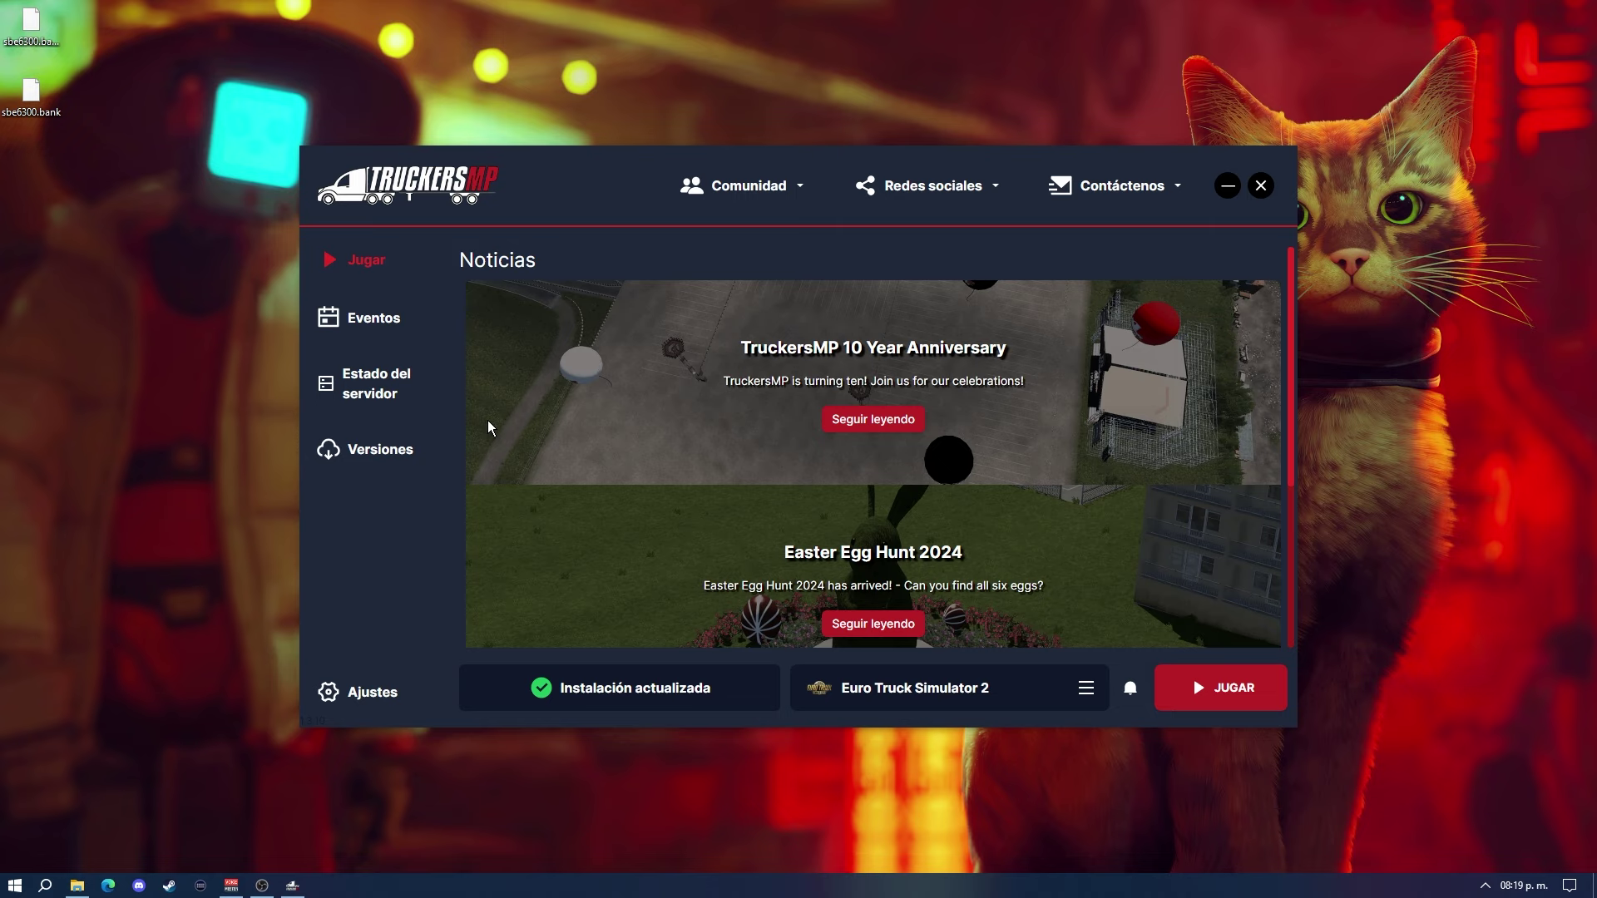
{"action": "left_click", "coordinate": [1164, 686]}
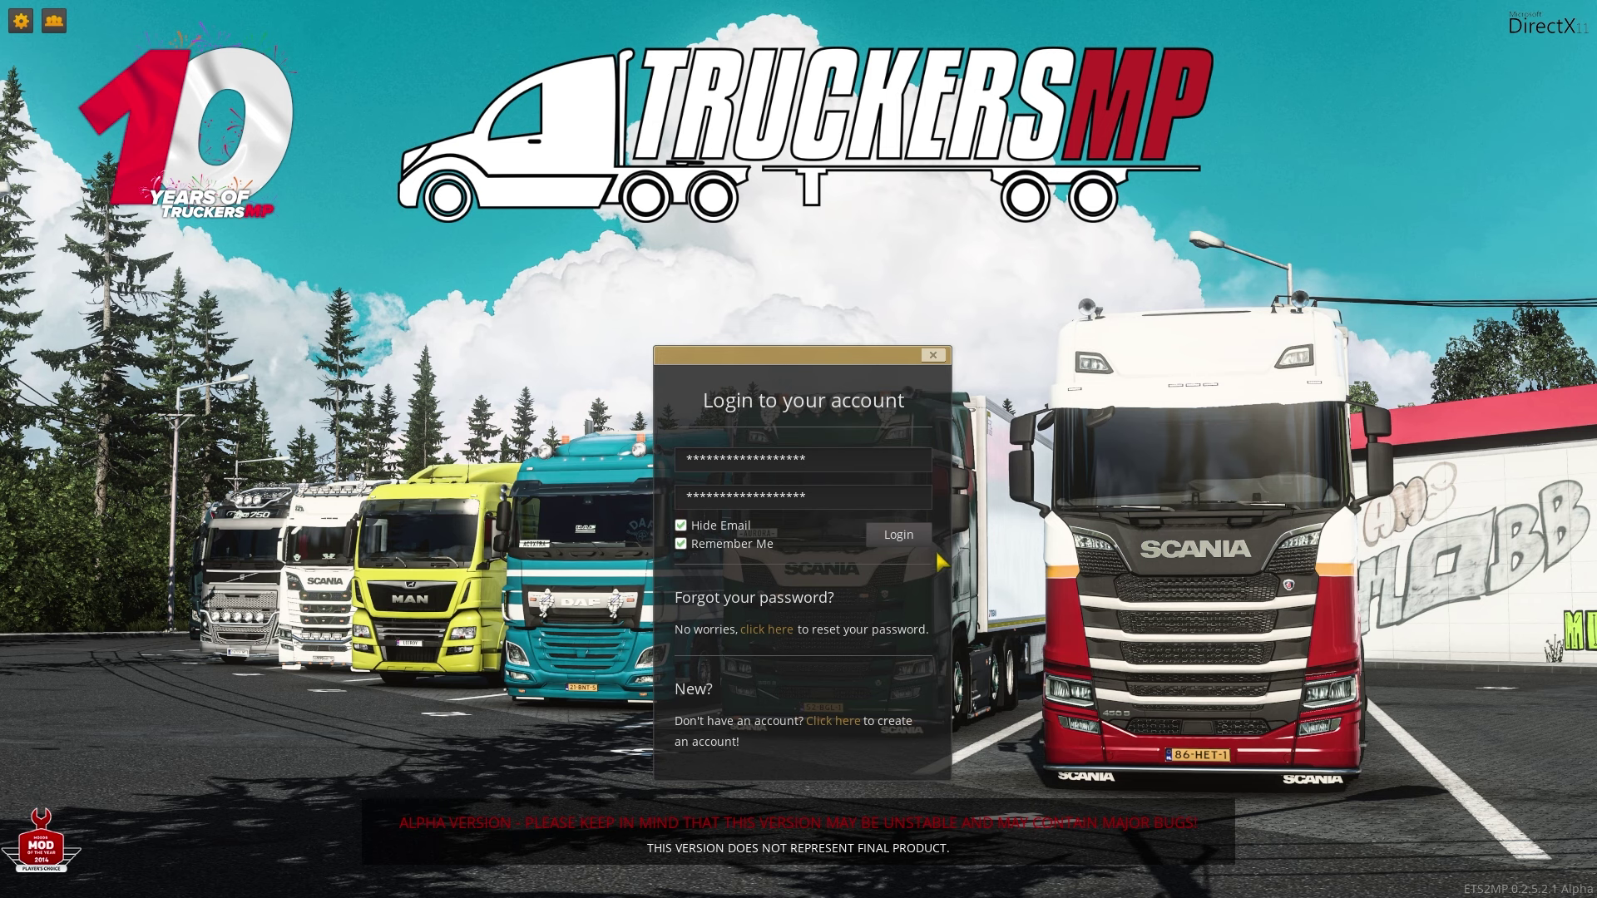
Step: Log in to TruckersMP with the remembered credentials and join the server, accepting the advanced SDK features notice
{"action": "left_click", "coordinate": [883, 532]}
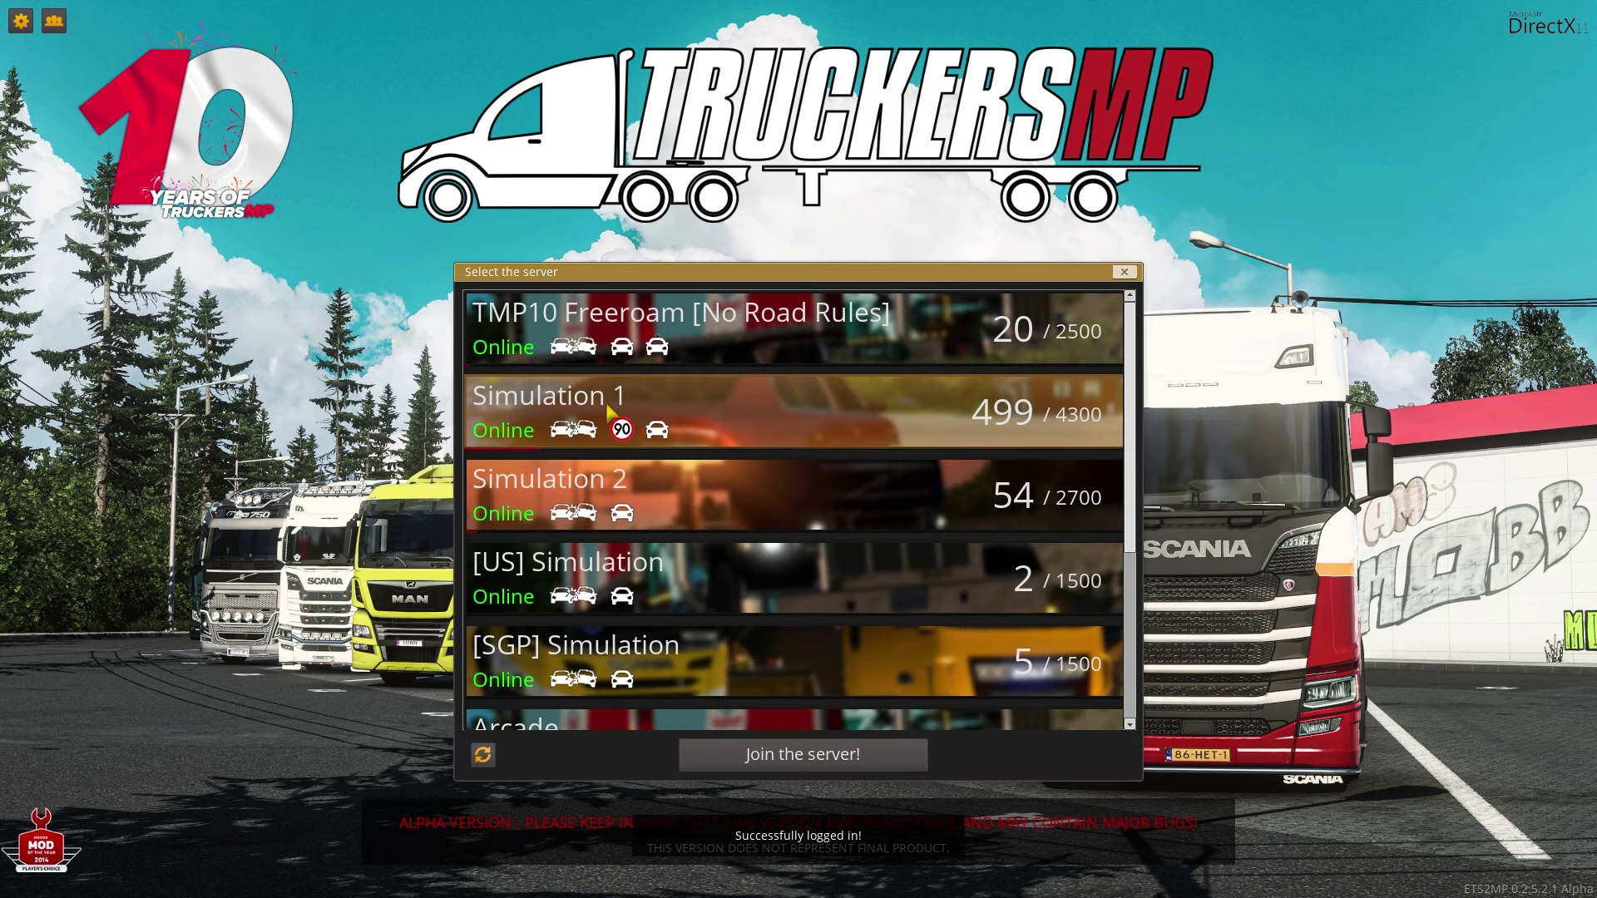
{"action": "left_click", "coordinate": [748, 754]}
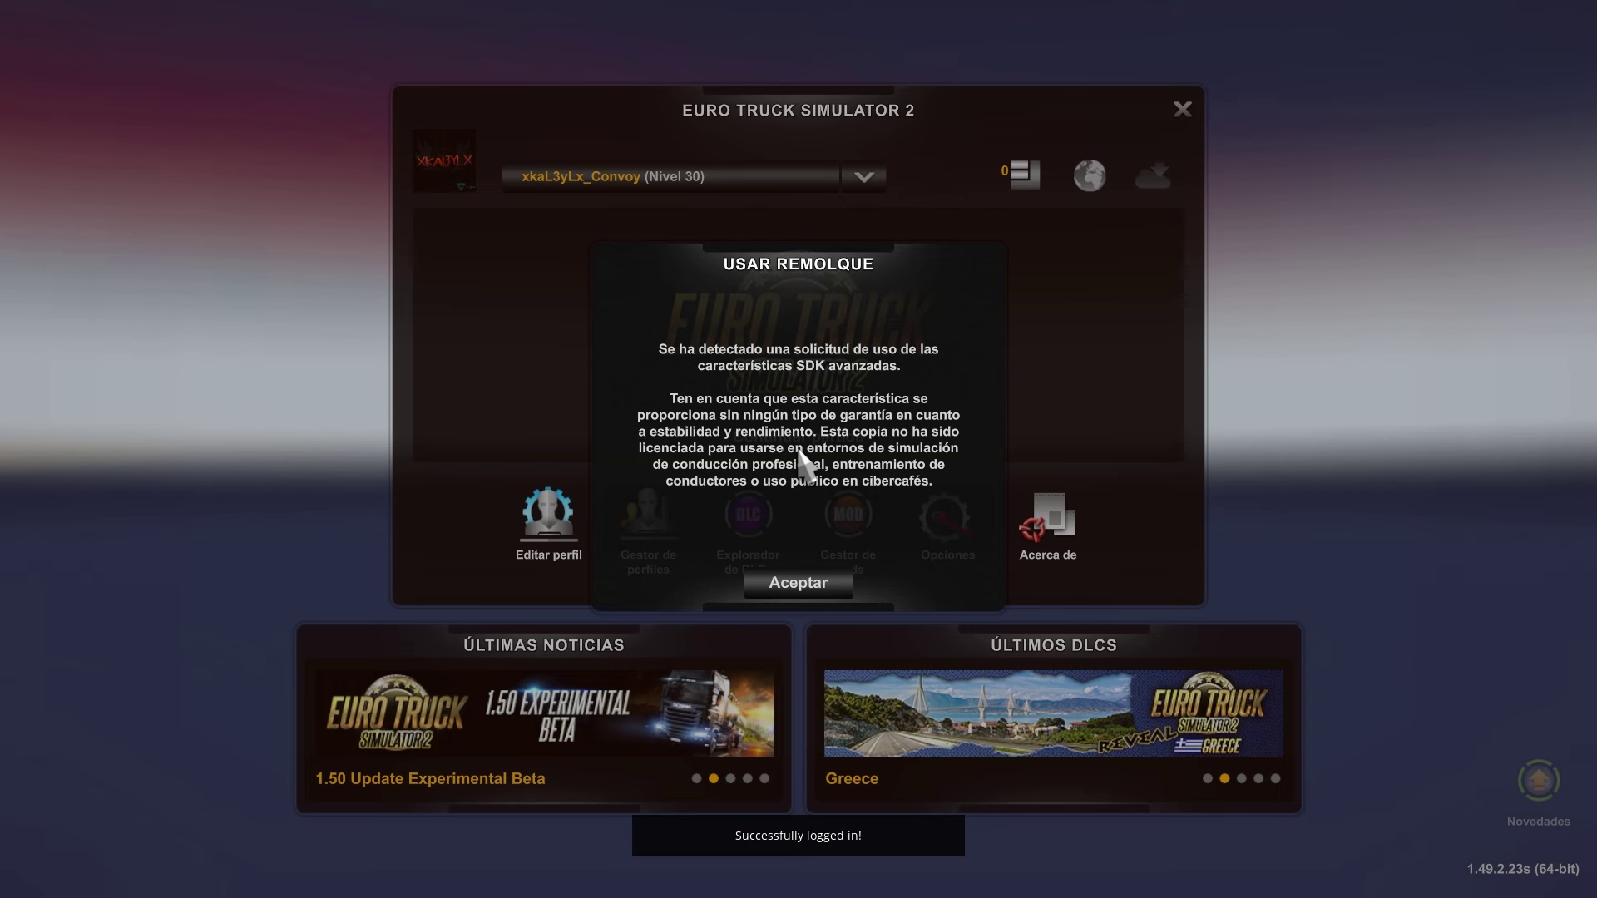
{"action": "left_click", "coordinate": [766, 577]}
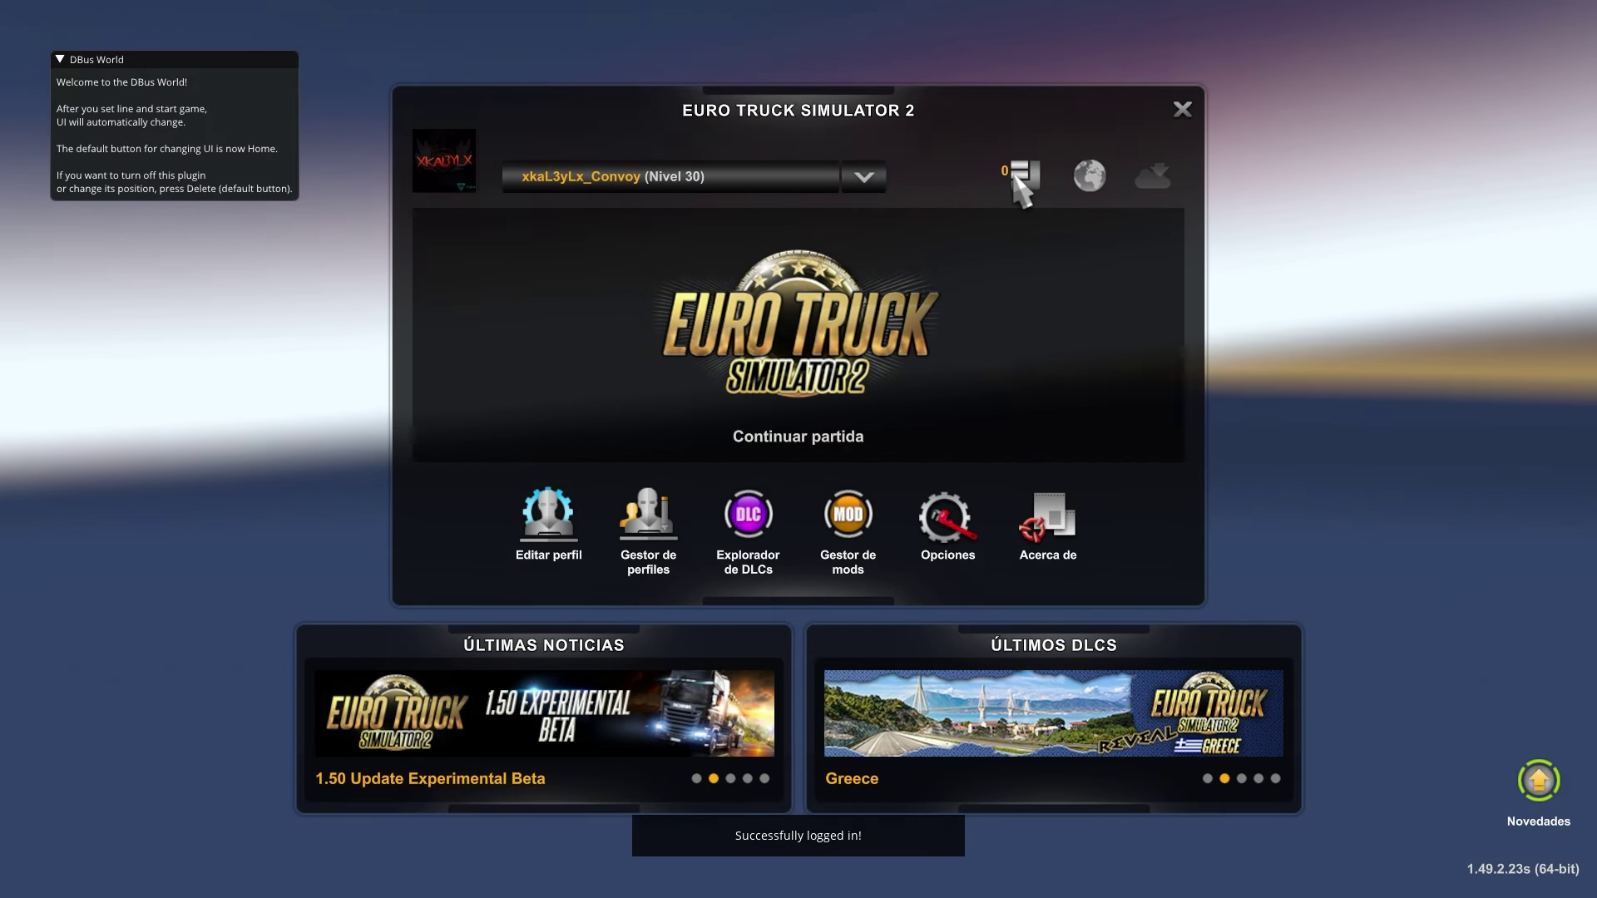
Step: Try to open the profile's active mods while in TruckersMP and dismiss the information notice
{"action": "left_click", "coordinate": [1025, 184]}
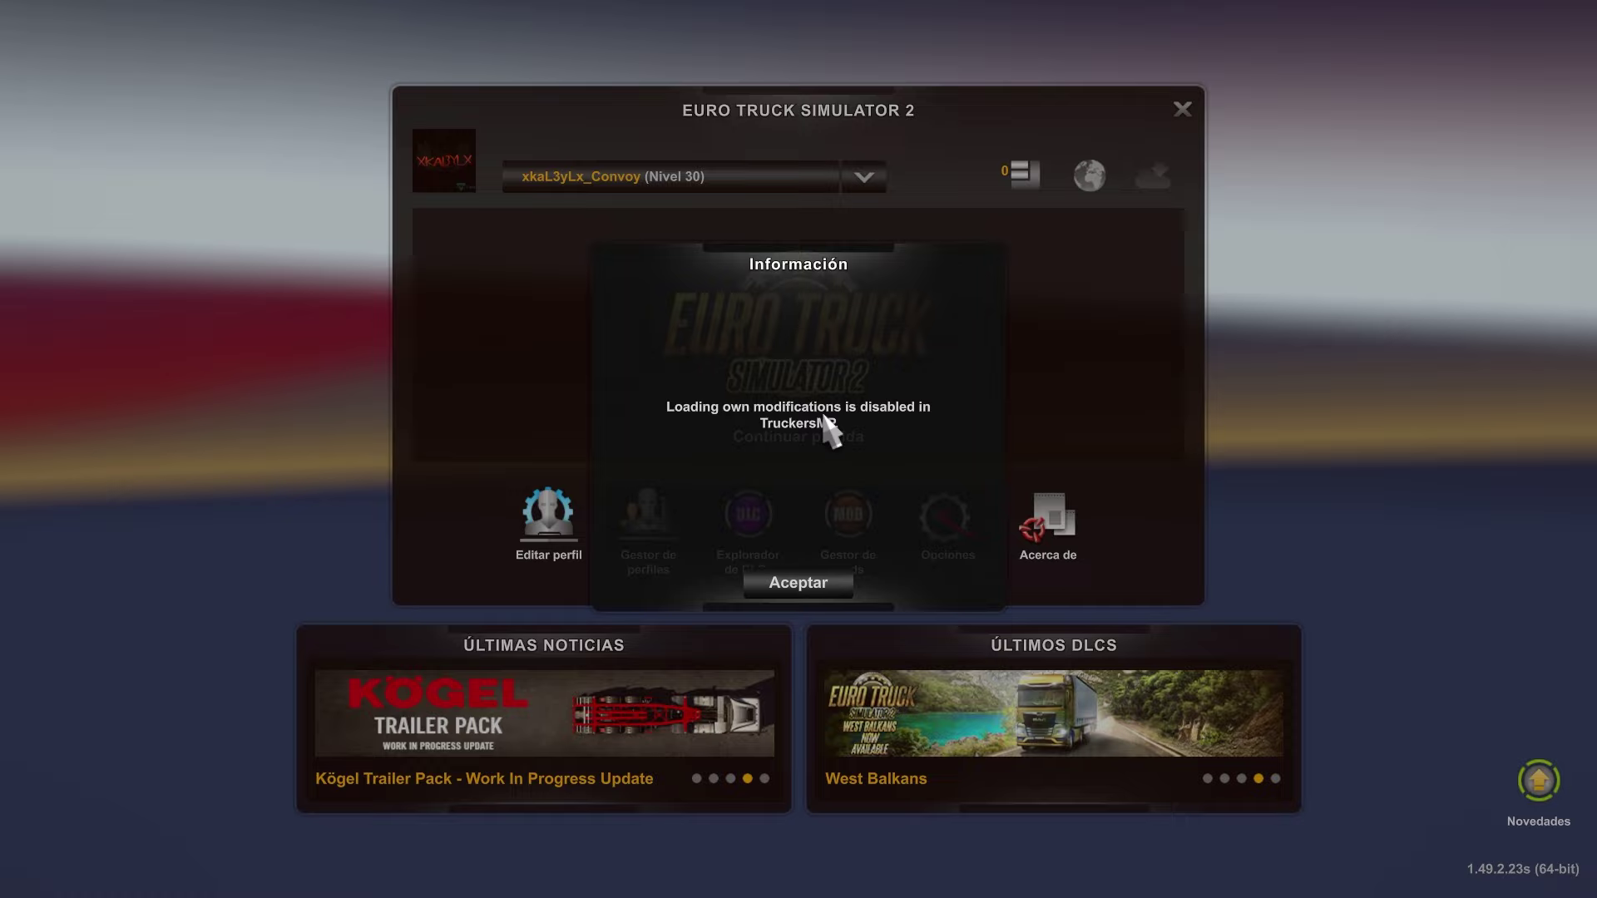
{"action": "left_click", "coordinate": [822, 582]}
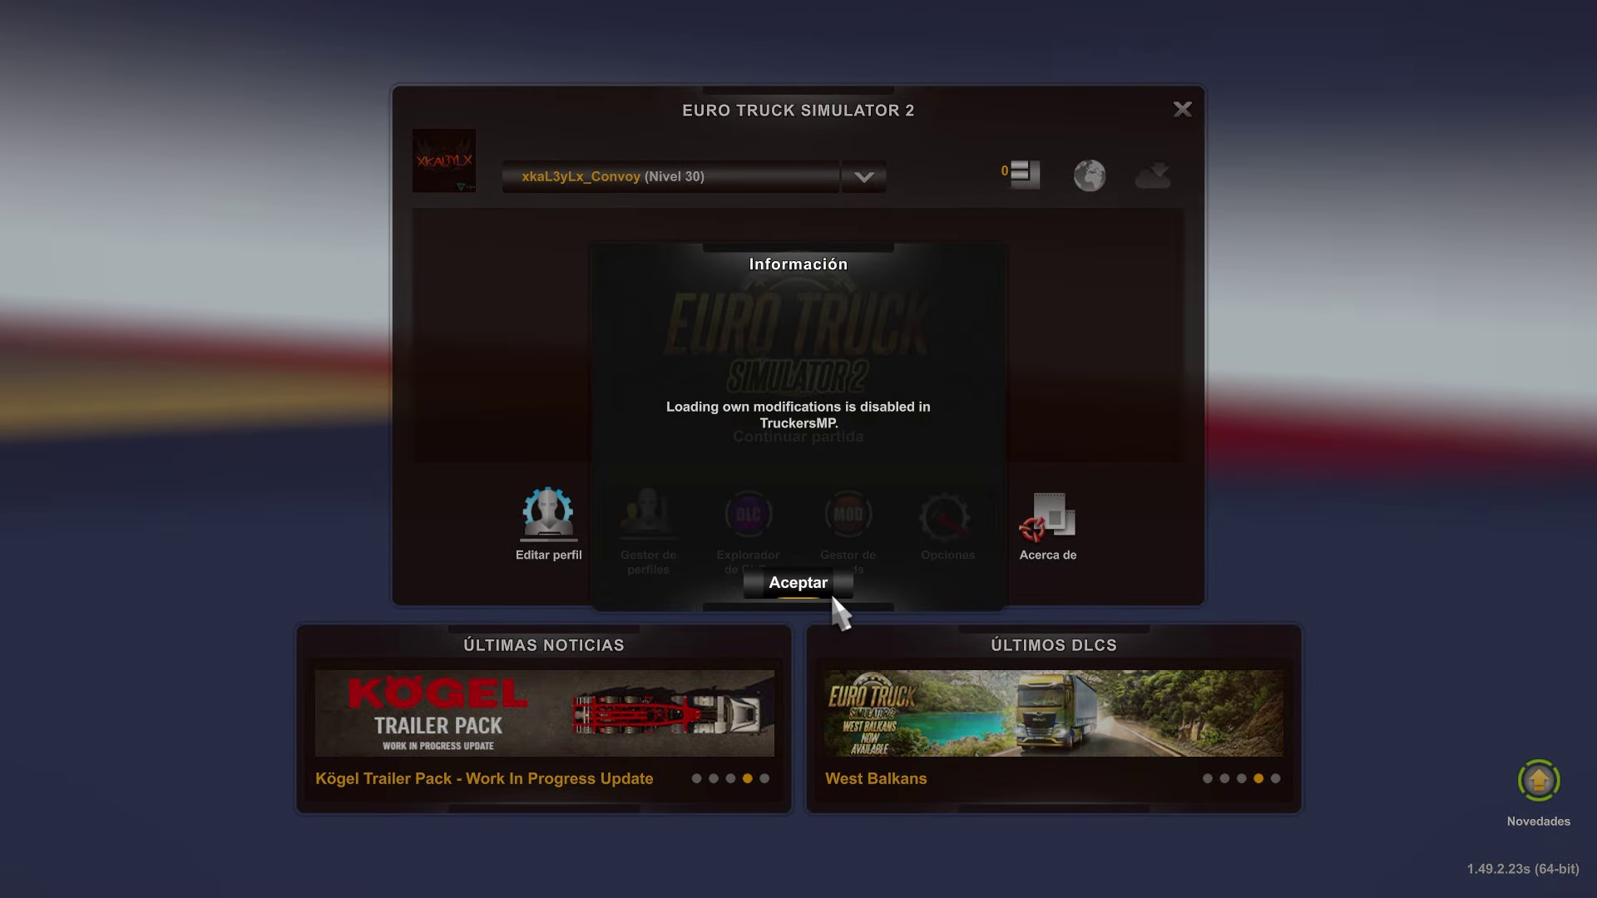
{"action": "left_click", "coordinate": [830, 586]}
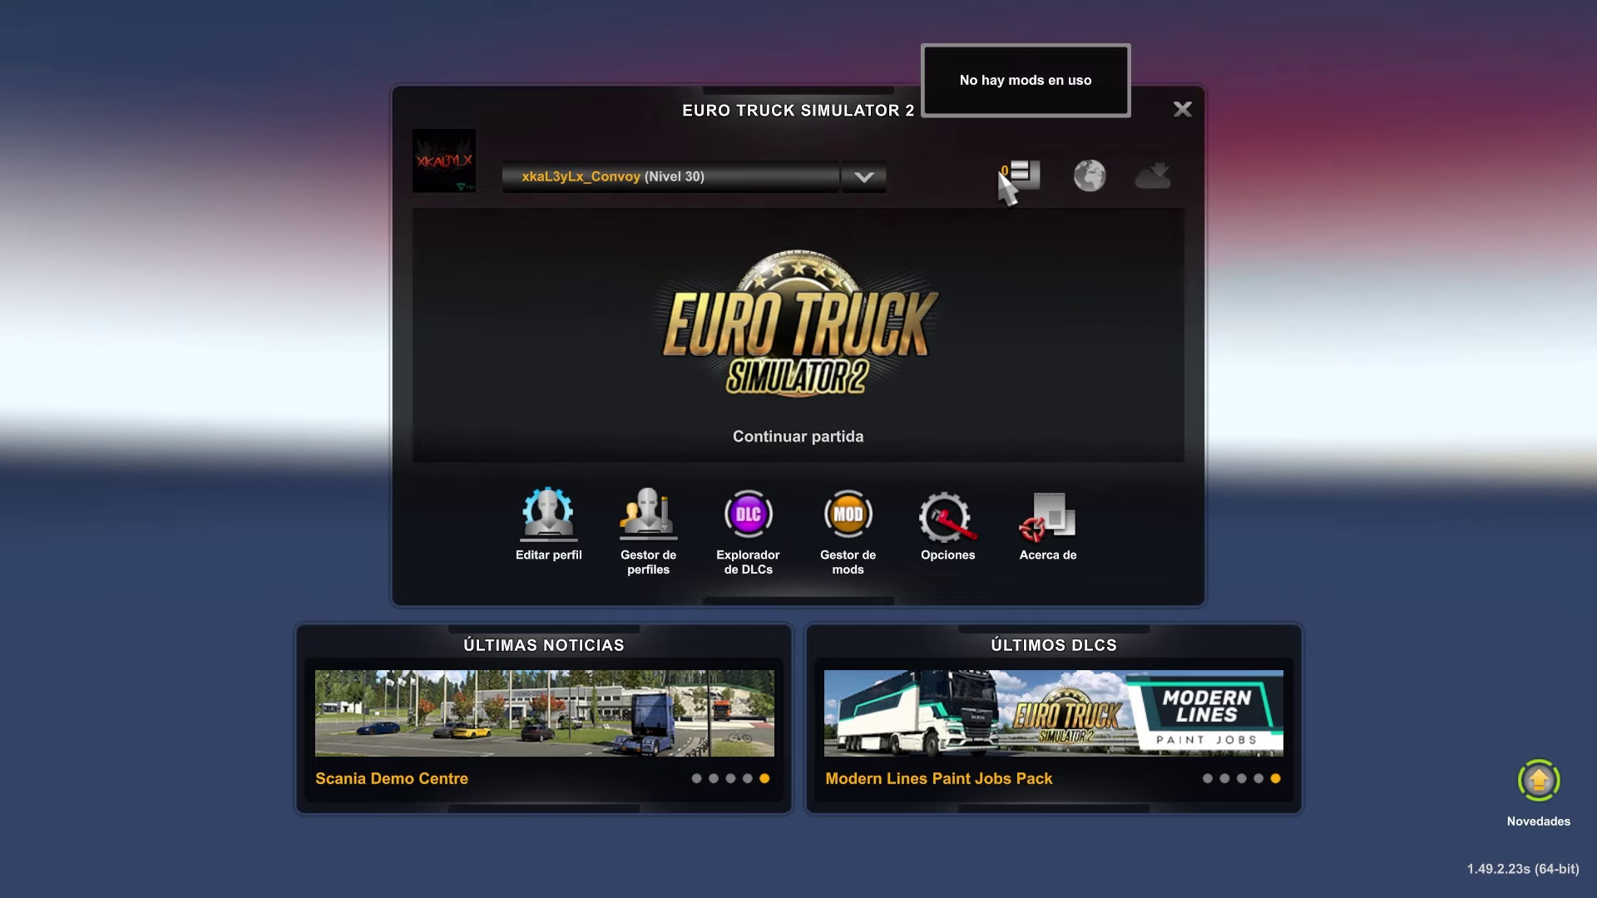
Step: Continue the game from the manual save instead of the autosave and confirm a quick travel destination on the map
{"action": "left_click", "coordinate": [799, 337]}
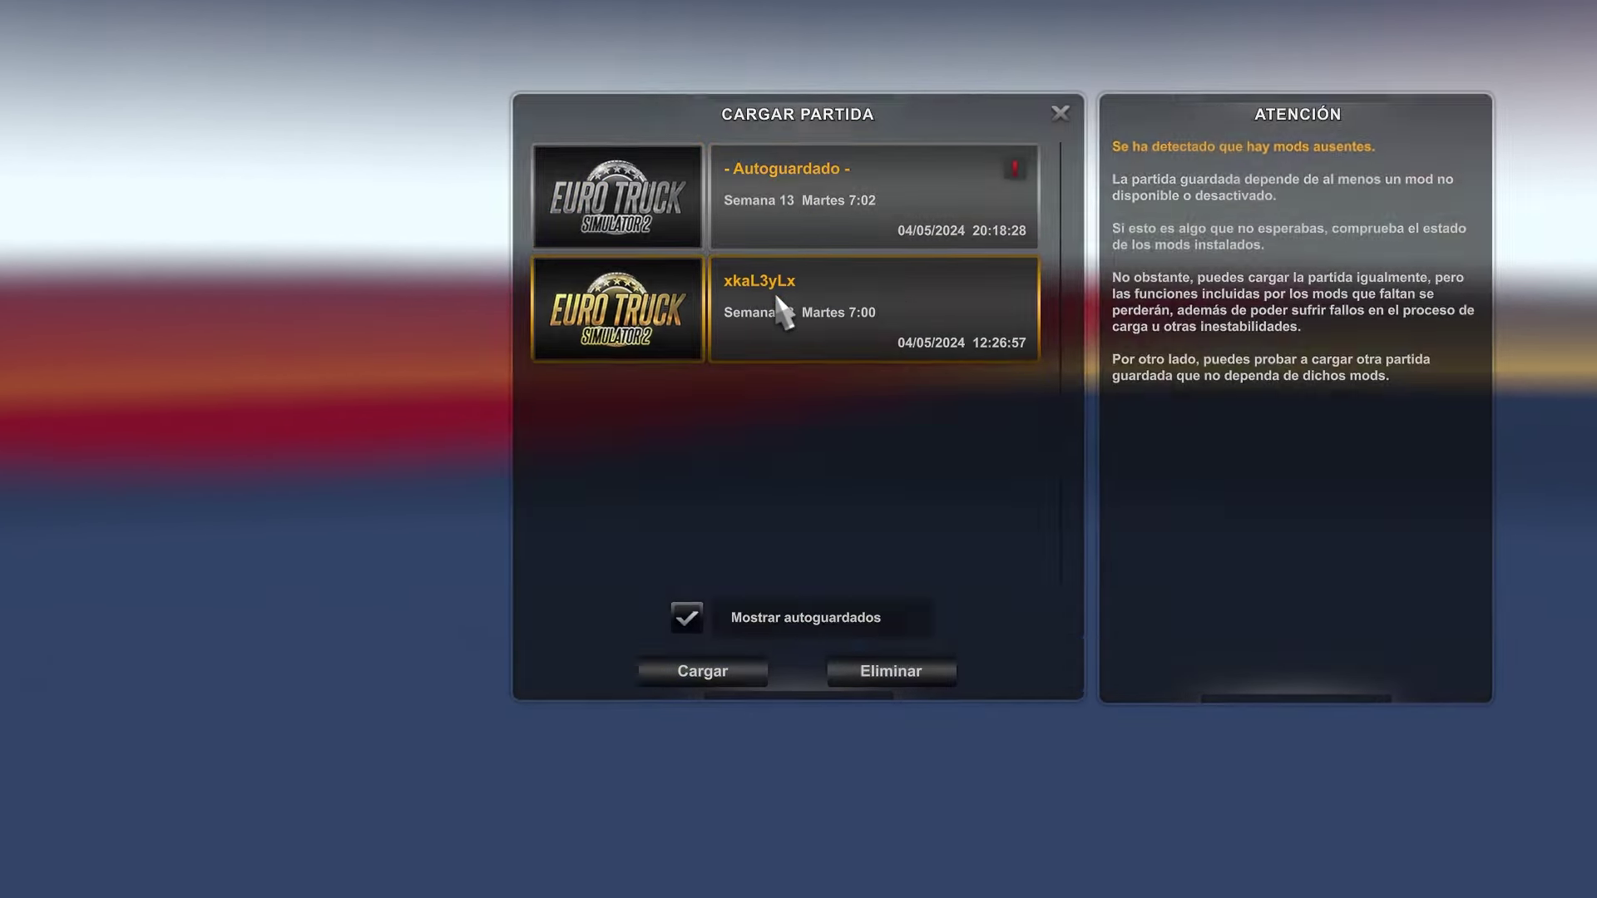
{"action": "double_click", "coordinate": [782, 314]}
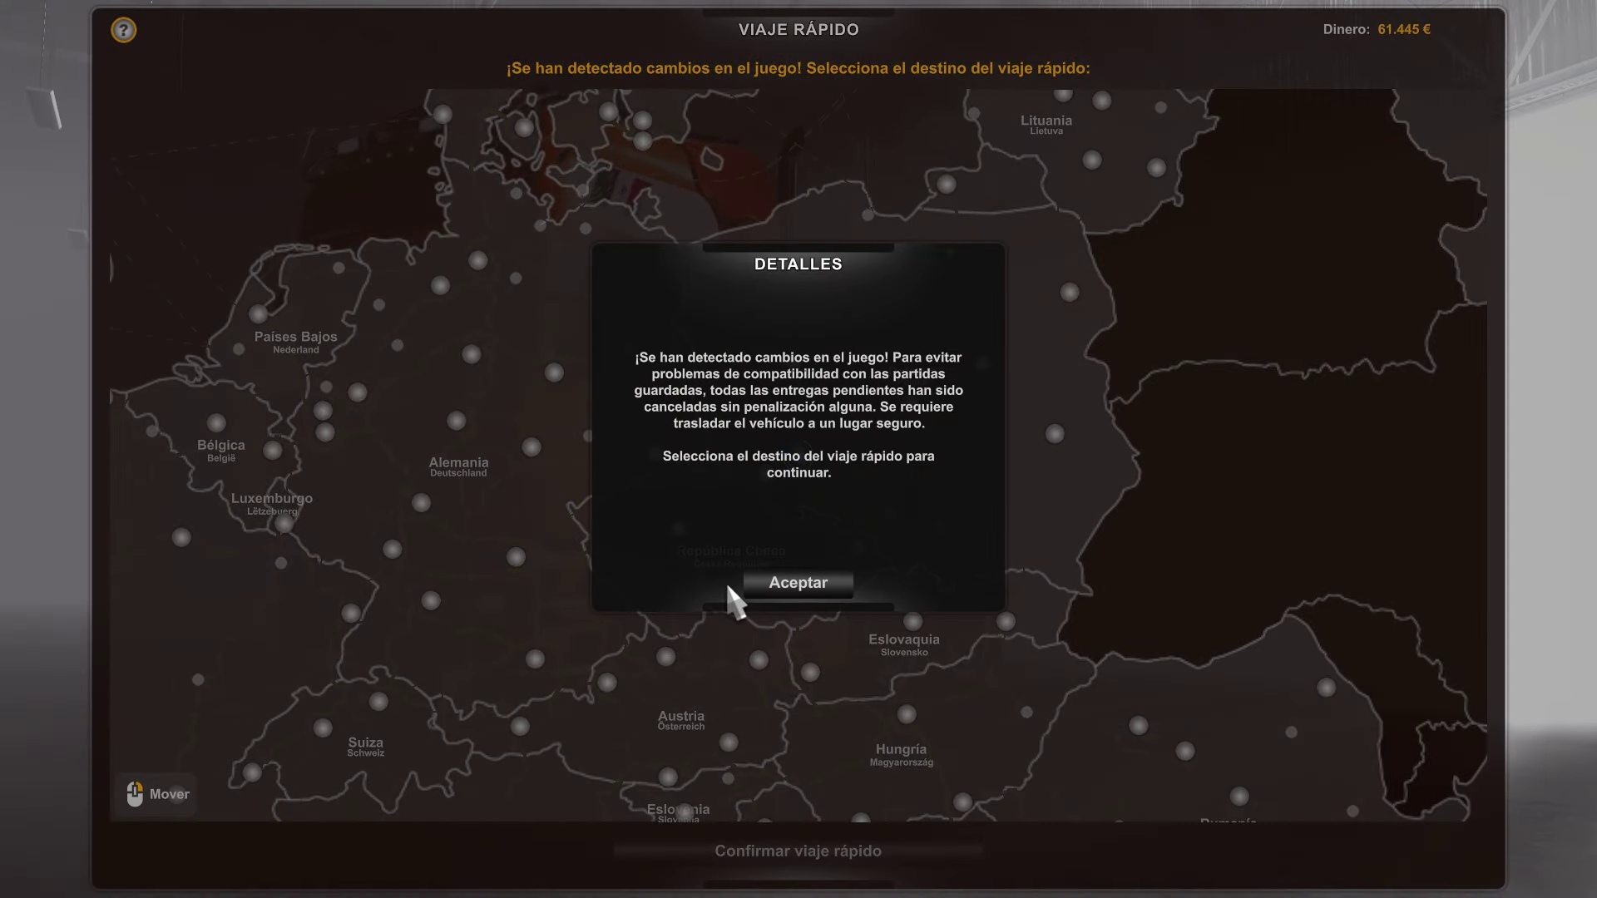
{"action": "left_click", "coordinate": [774, 587]}
{"action": "left_click", "coordinate": [799, 455]}
{"action": "left_click", "coordinate": [772, 845]}
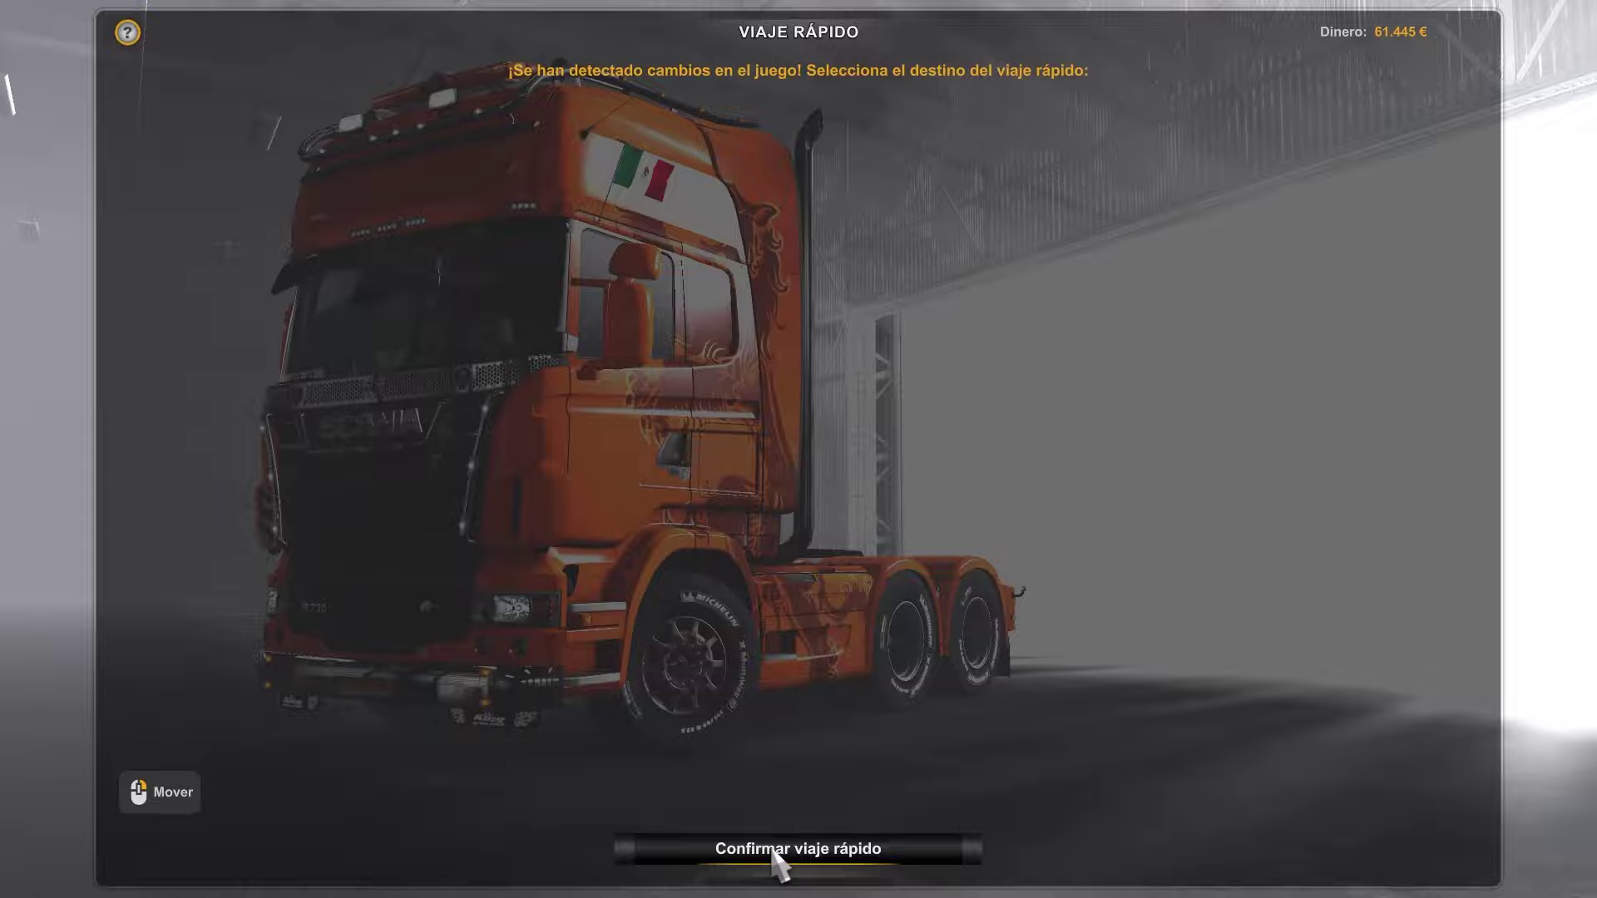